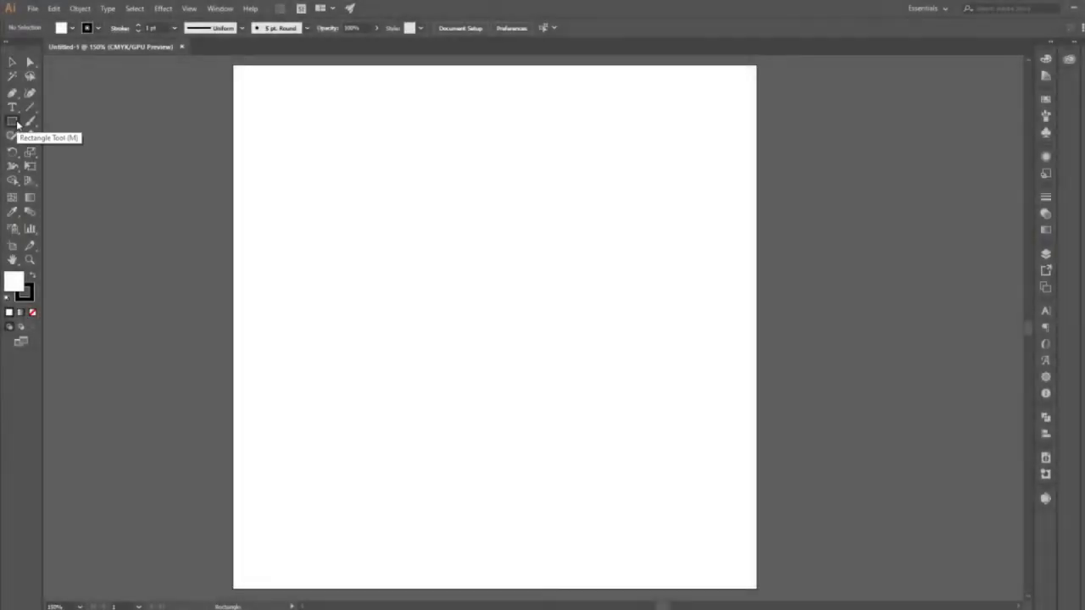
# Draw a 21 cm by 21 cm rectangle on the artboard by entering its exact dimensions.
pyautogui.click(14, 122)
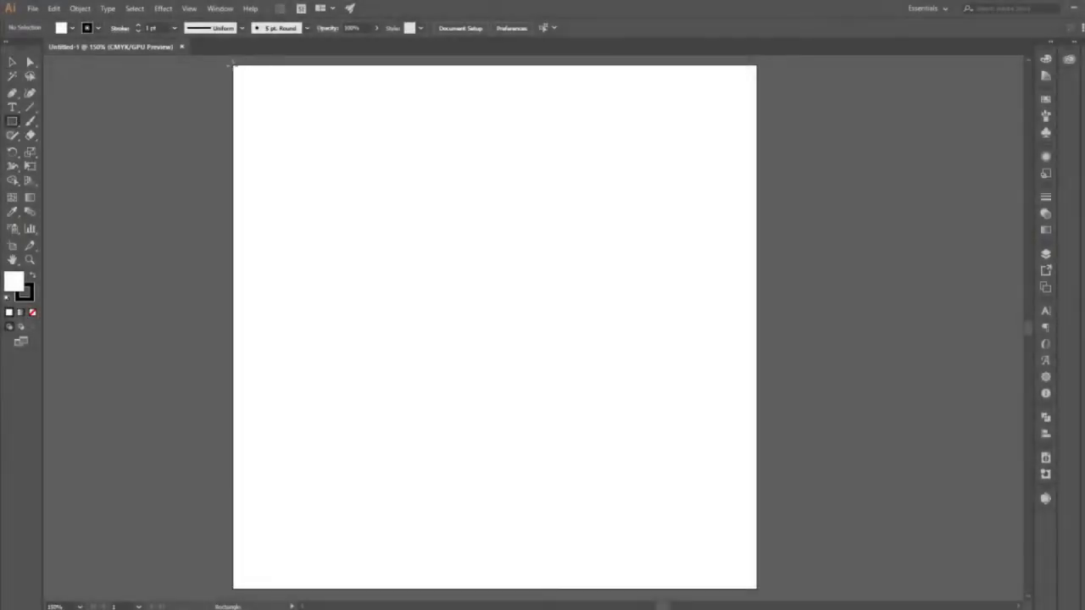
pyautogui.moveTo(233, 65); pyautogui.dragTo(396, 211)
pyautogui.hotkey('ctrl', 'z')
pyautogui.click(453, 261)
pyautogui.write('21')
pyautogui.press('Tab')
pyautogui.write('2')
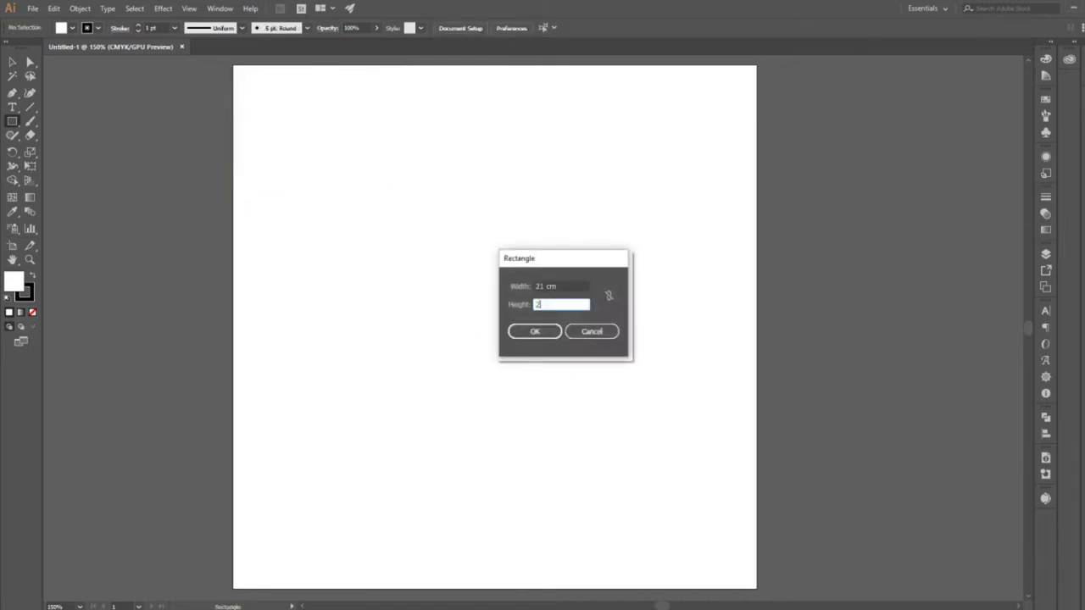
pyautogui.click(543, 330)
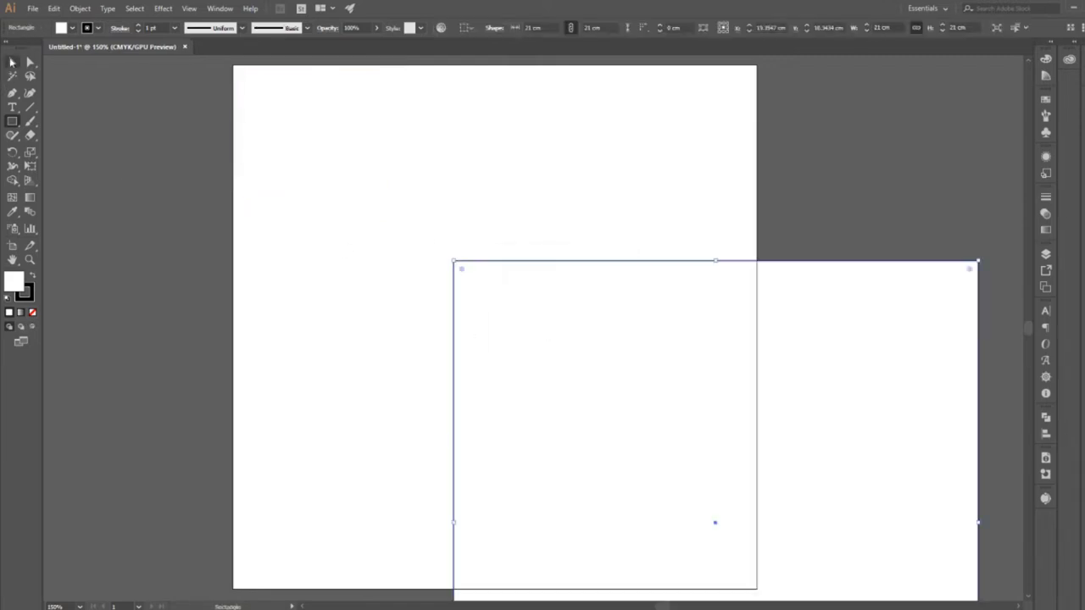
# Show the extra alignment options and centre the square horizontally and vertically on the artboard.
pyautogui.click(12, 62)
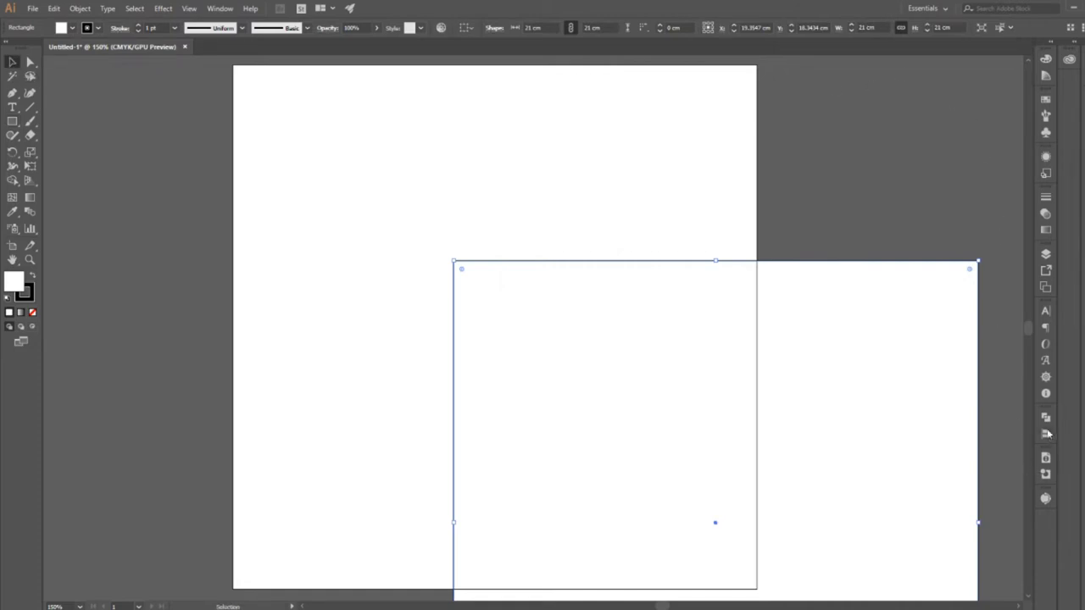
pyautogui.click(1046, 434)
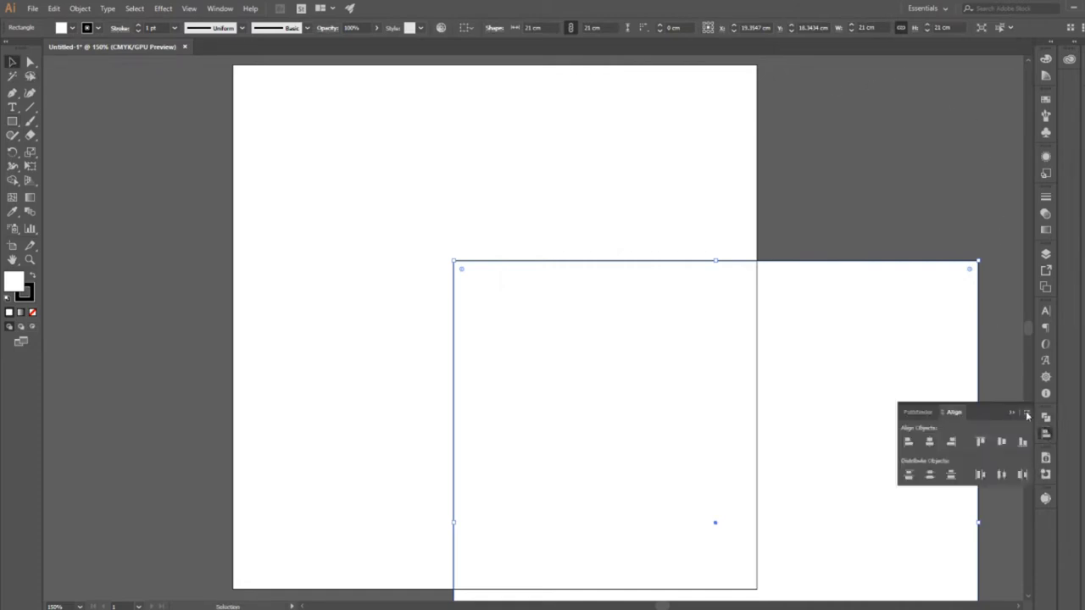
pyautogui.click(1027, 414)
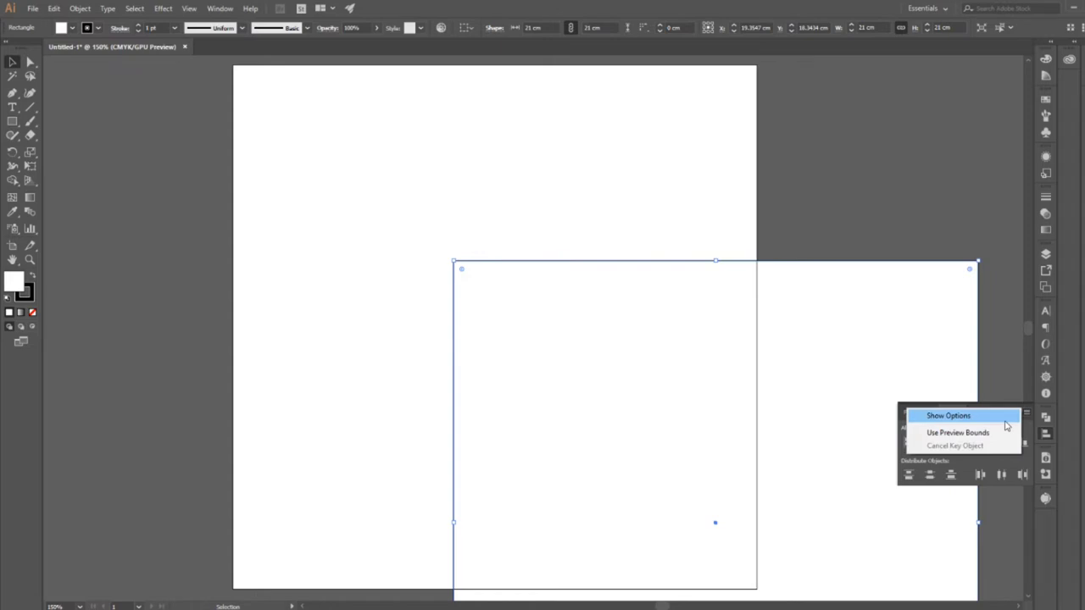
pyautogui.click(1007, 426)
pyautogui.click(1017, 508)
pyautogui.click(1032, 547)
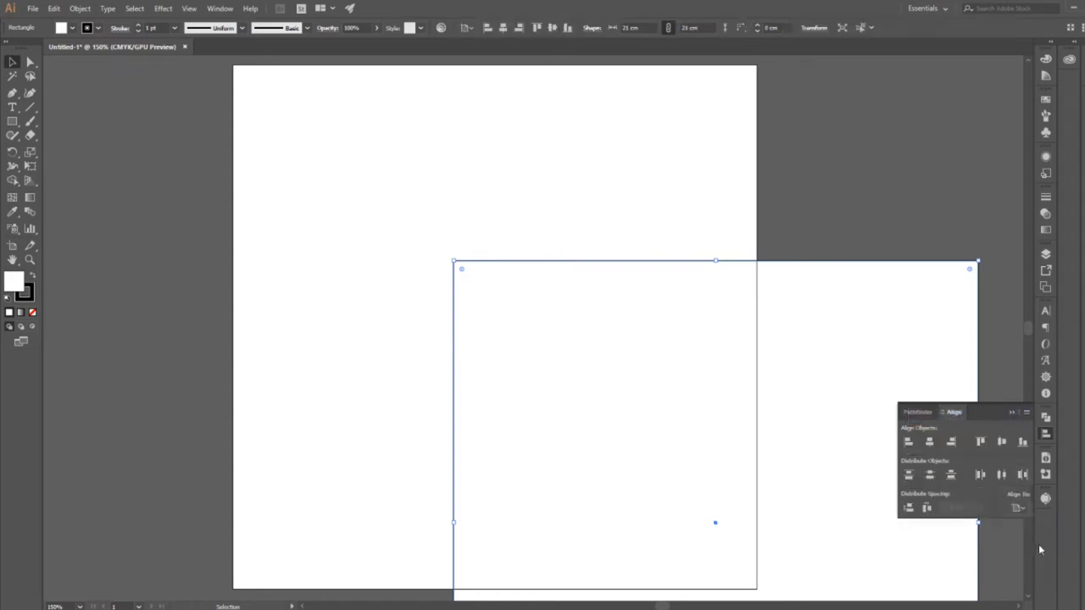
pyautogui.click(930, 441)
pyautogui.click(1004, 442)
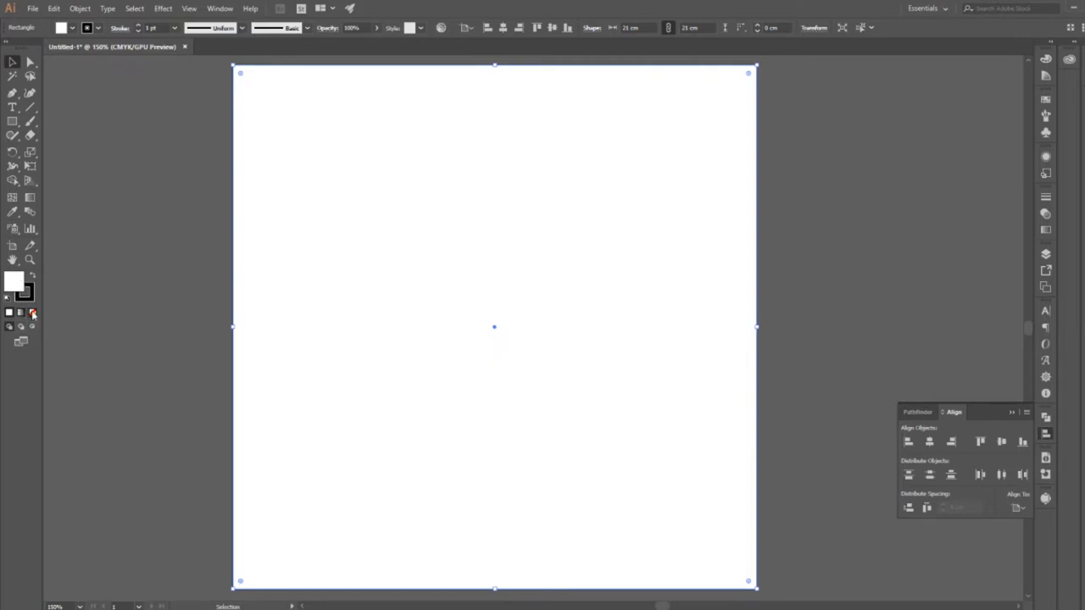
# Remove the square's fill and set its stroke weight to 20 pt.
pyautogui.click(32, 313)
pyautogui.click(174, 28)
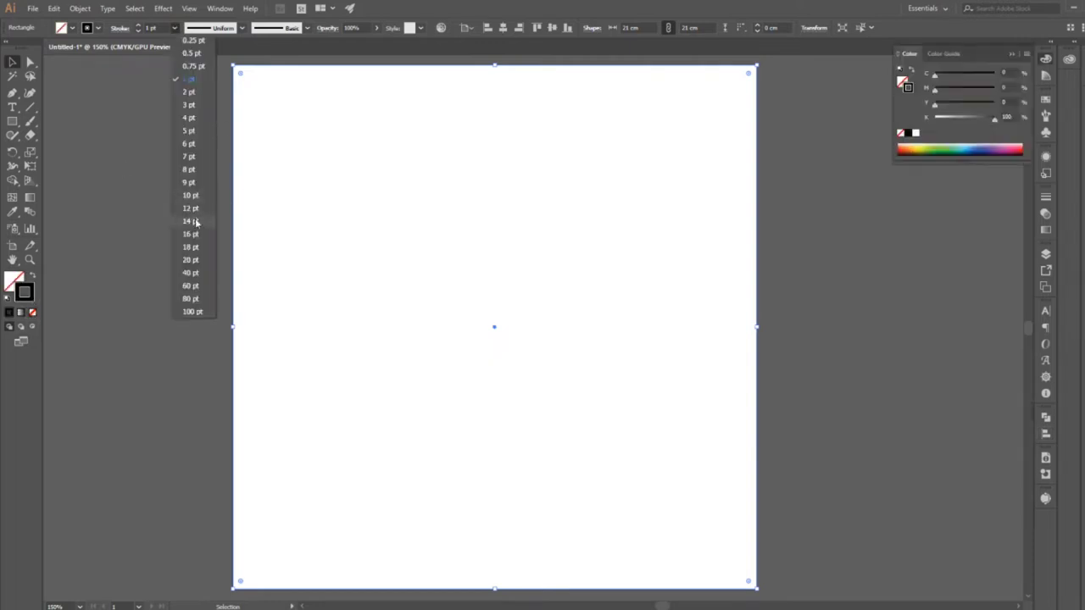
pyautogui.click(195, 259)
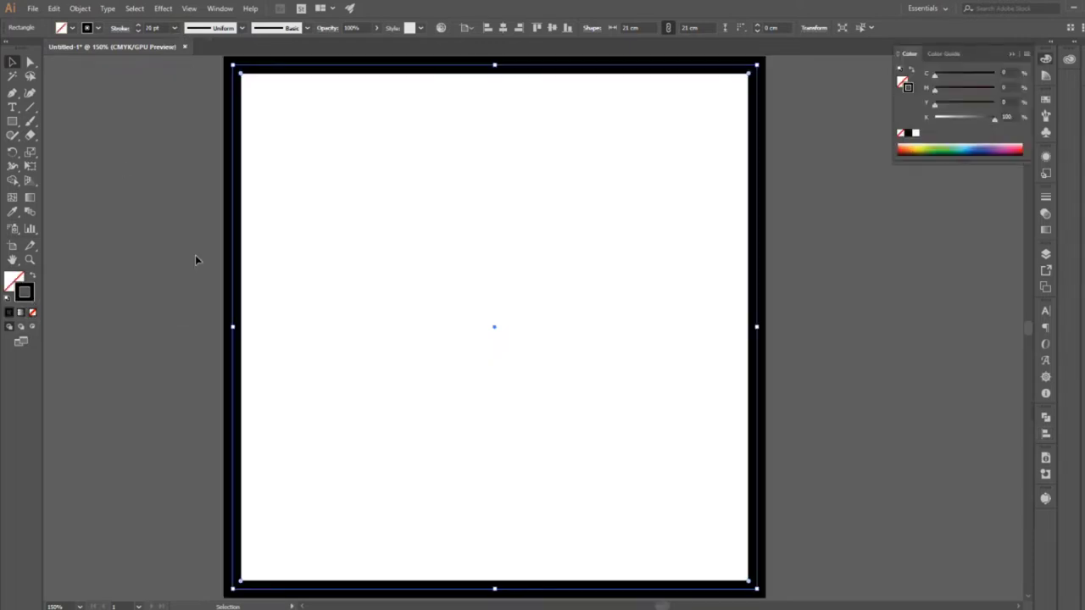
# Align the square's stroke to the inside, set its weight to 40 pt and deselect it.
pyautogui.click(1047, 198)
pyautogui.click(970, 257)
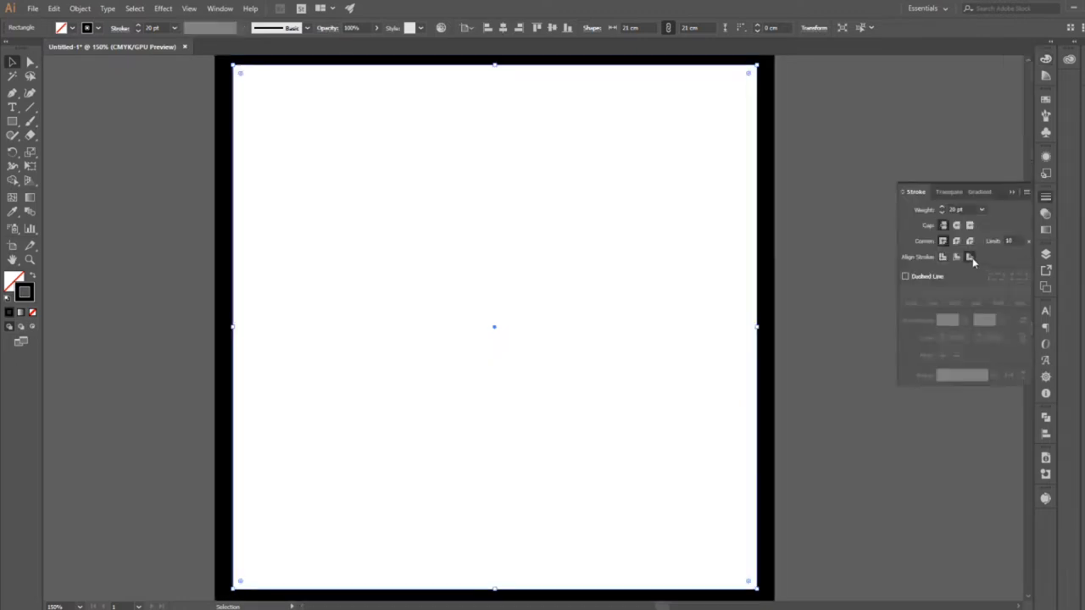
pyautogui.click(957, 256)
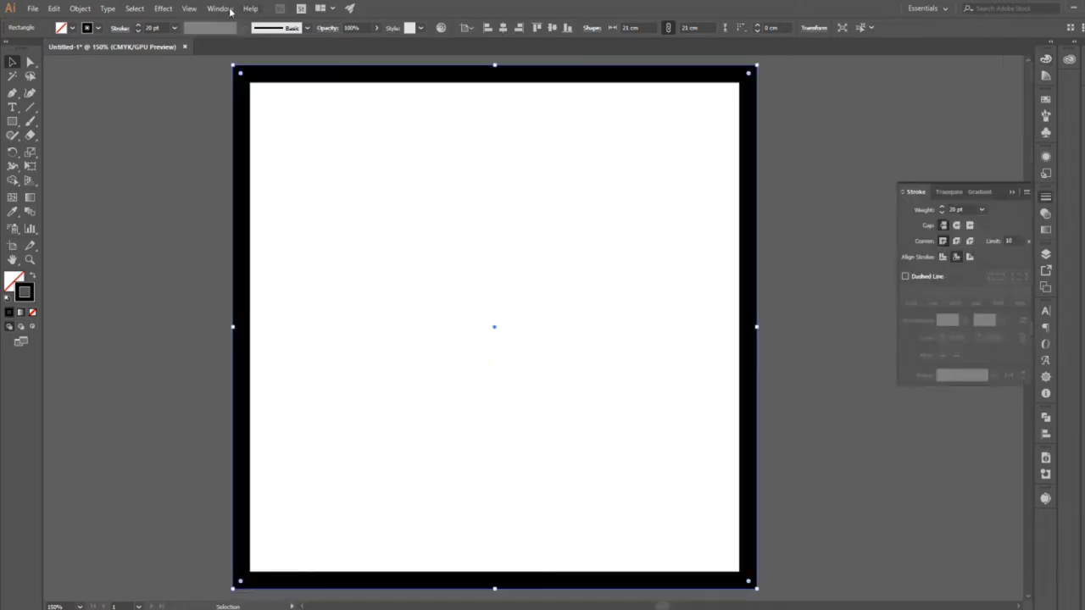
pyautogui.click(176, 28)
pyautogui.click(191, 273)
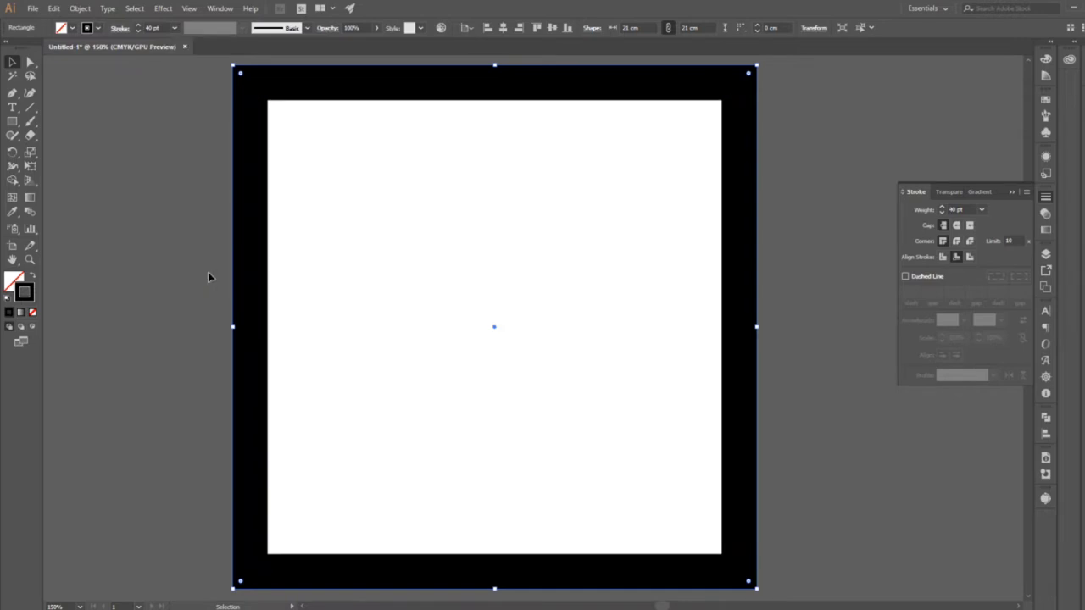
pyautogui.click(1013, 193)
pyautogui.click(956, 220)
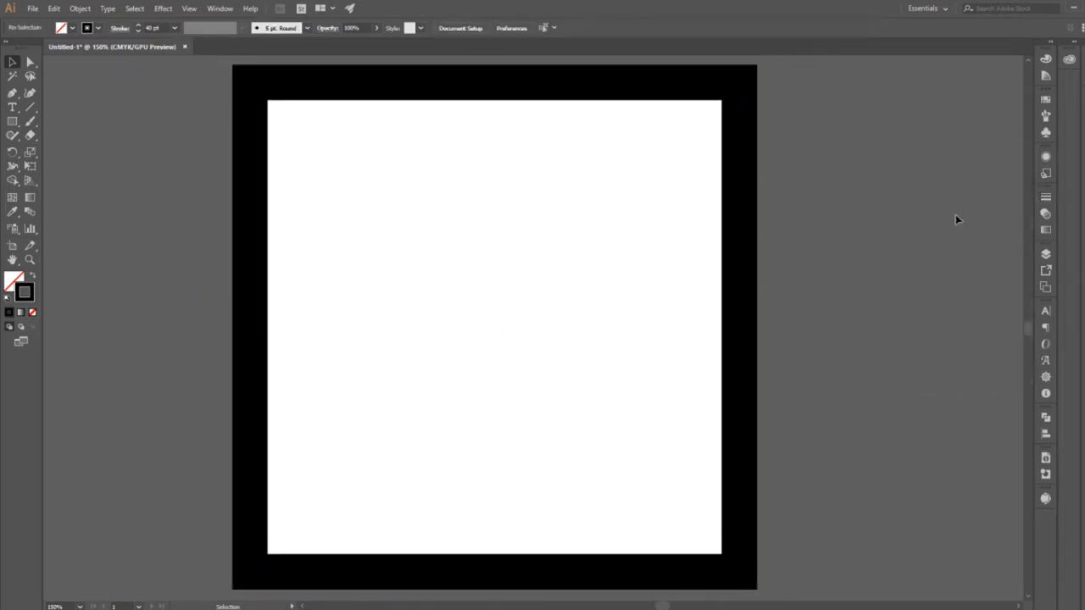
# Expand the appearance of the stroked square to convert its outline into a filled frame shape.
pyautogui.click(754, 503)
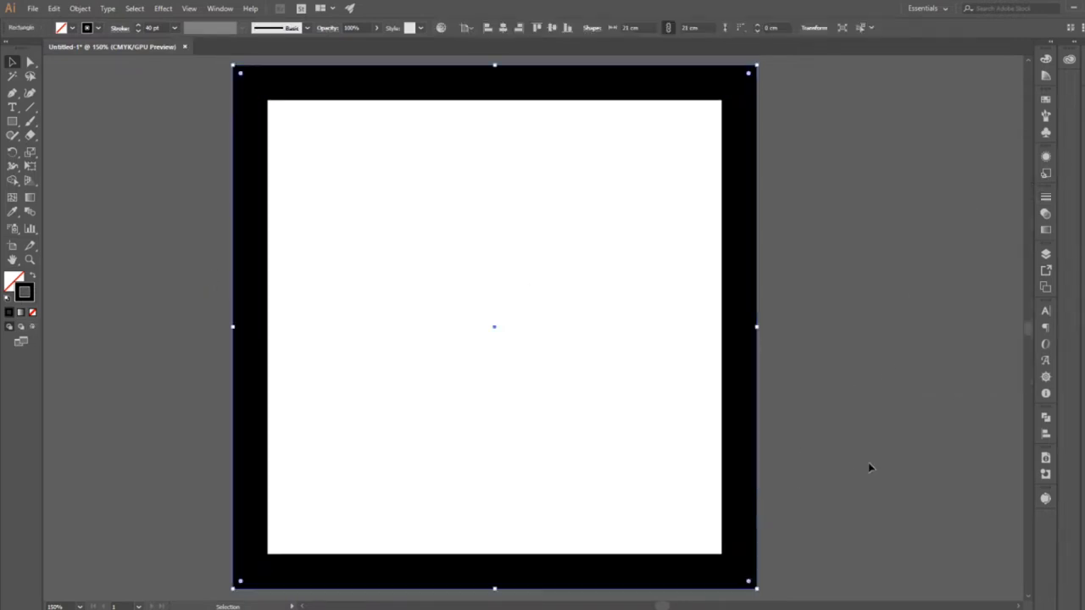
pyautogui.click(79, 7)
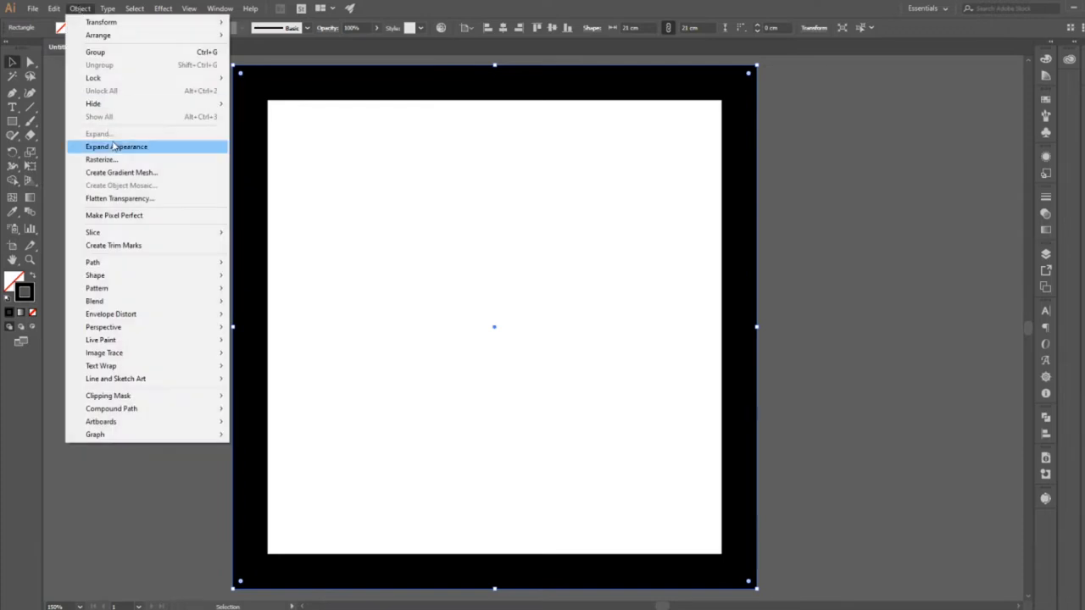
pyautogui.click(110, 143)
pyautogui.click(80, 8)
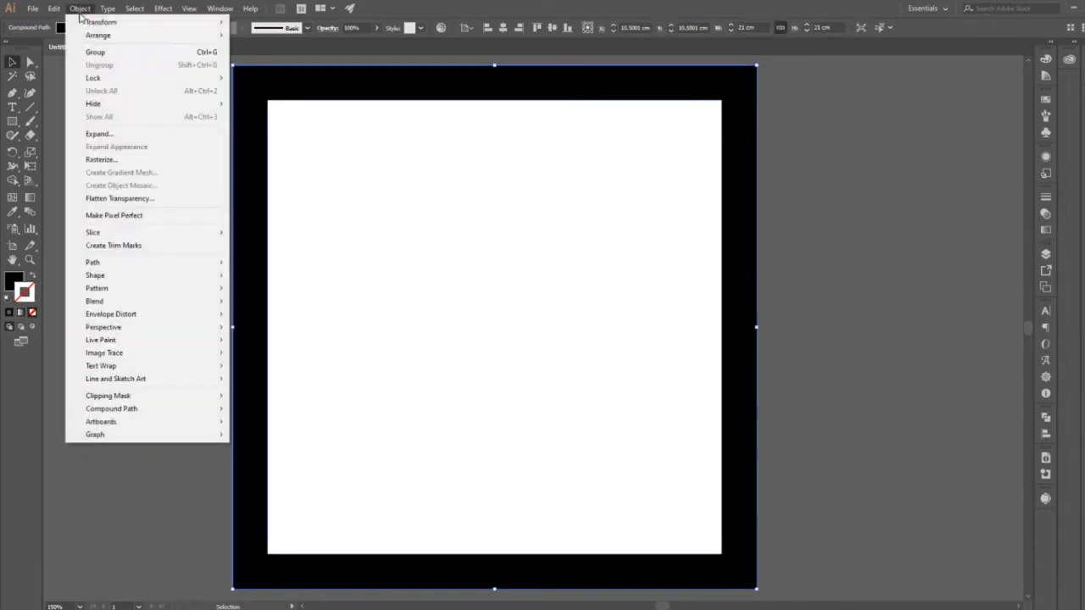
pyautogui.click(108, 130)
# Try moving the expanded frame and filling it with colour ff0049, undoing each change.
pyautogui.moveTo(254, 251); pyautogui.dragTo(185, 260)
pyautogui.hotkey('ctrl', 'z')
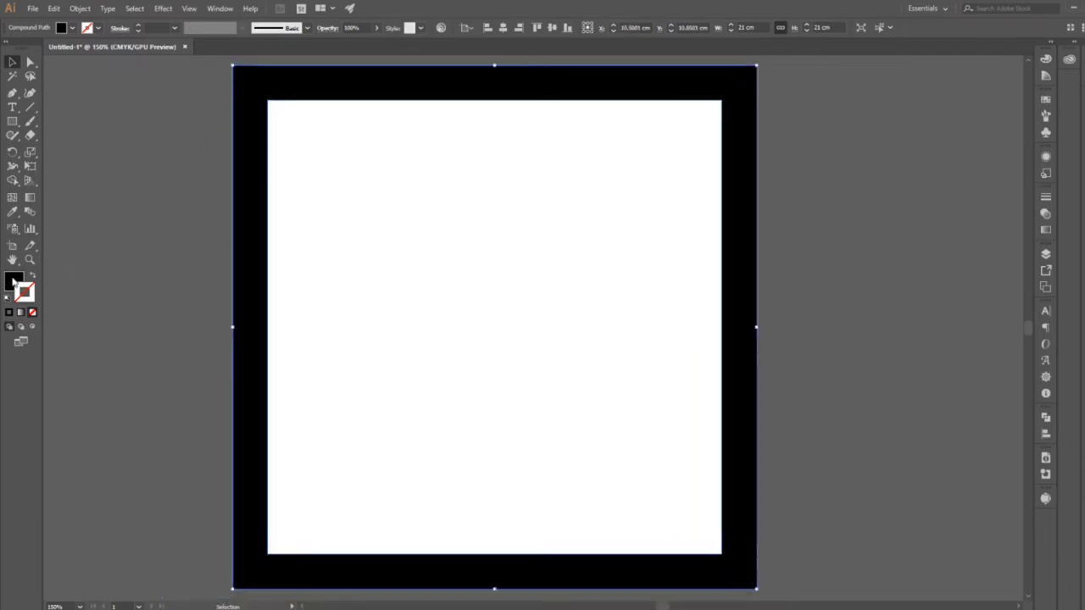
pyautogui.doubleClick(14, 282)
pyautogui.click(557, 234)
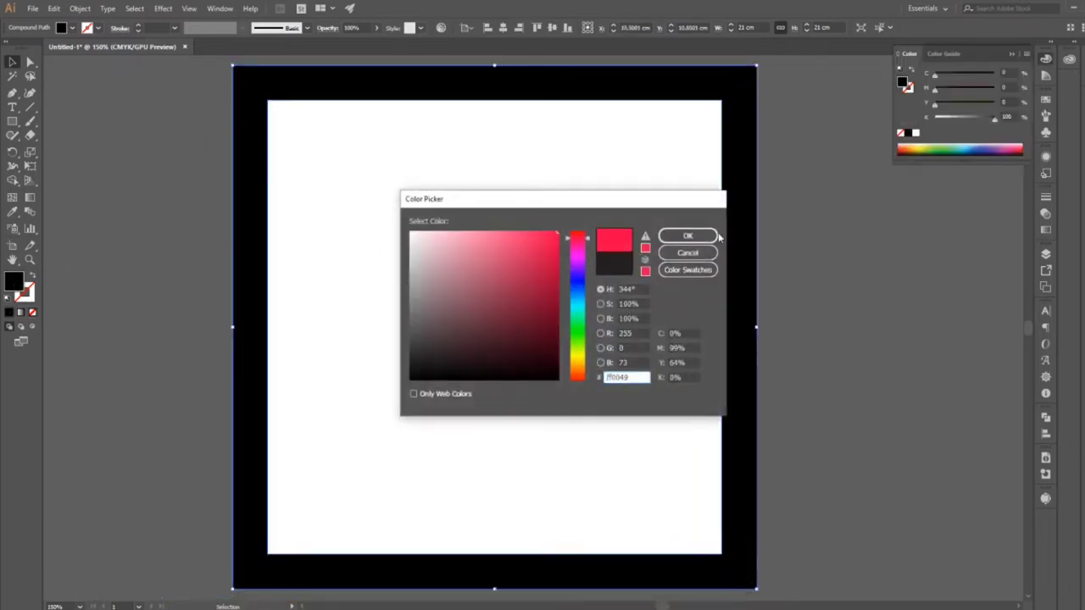
pyautogui.click(715, 237)
pyautogui.click(1019, 54)
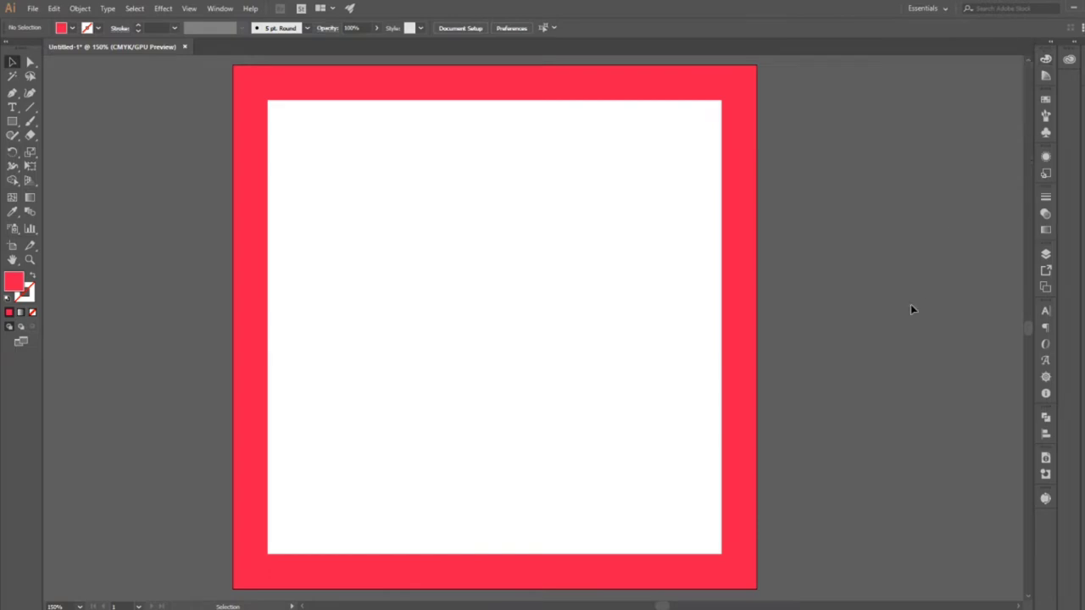
pyautogui.hotkey('ctrl', 'z')
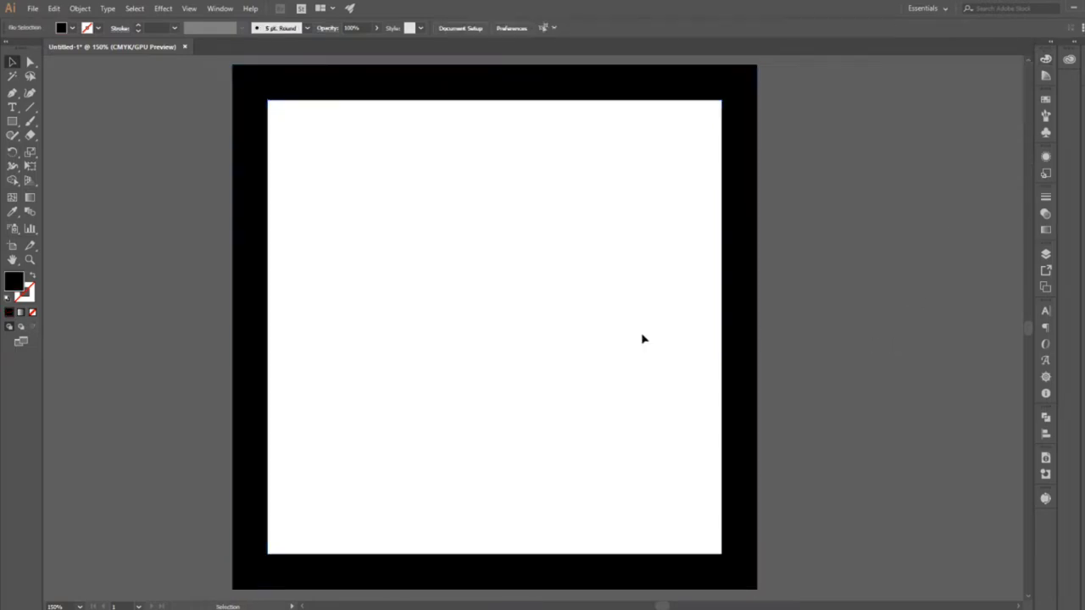
# Add the text "Happy" in the upper part of the white area inside the frame and deselect it.
pyautogui.click(11, 107)
pyautogui.click(369, 228)
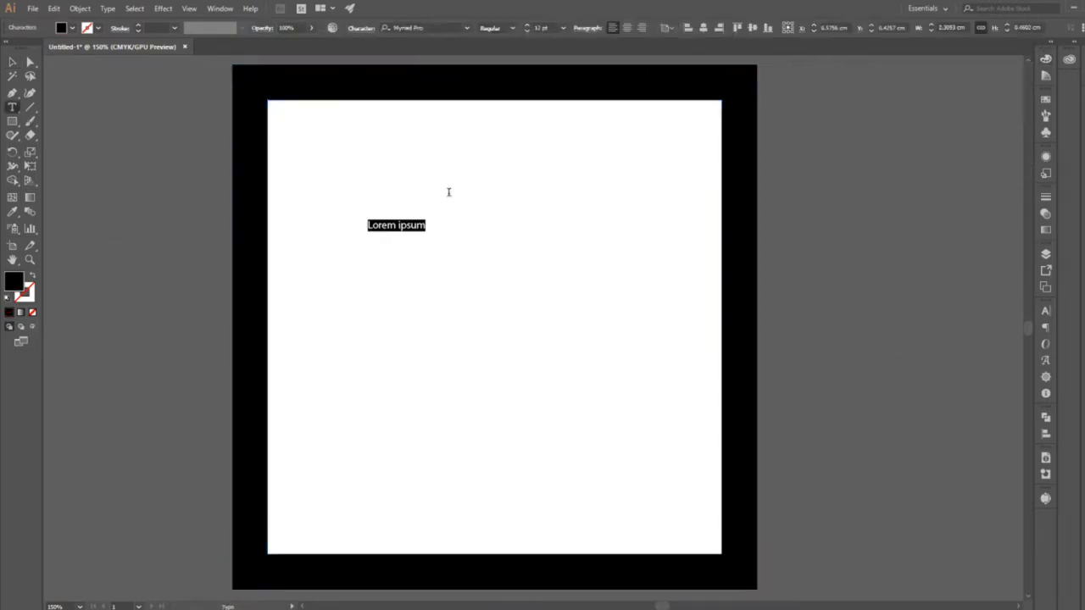
pyautogui.write('Happy')
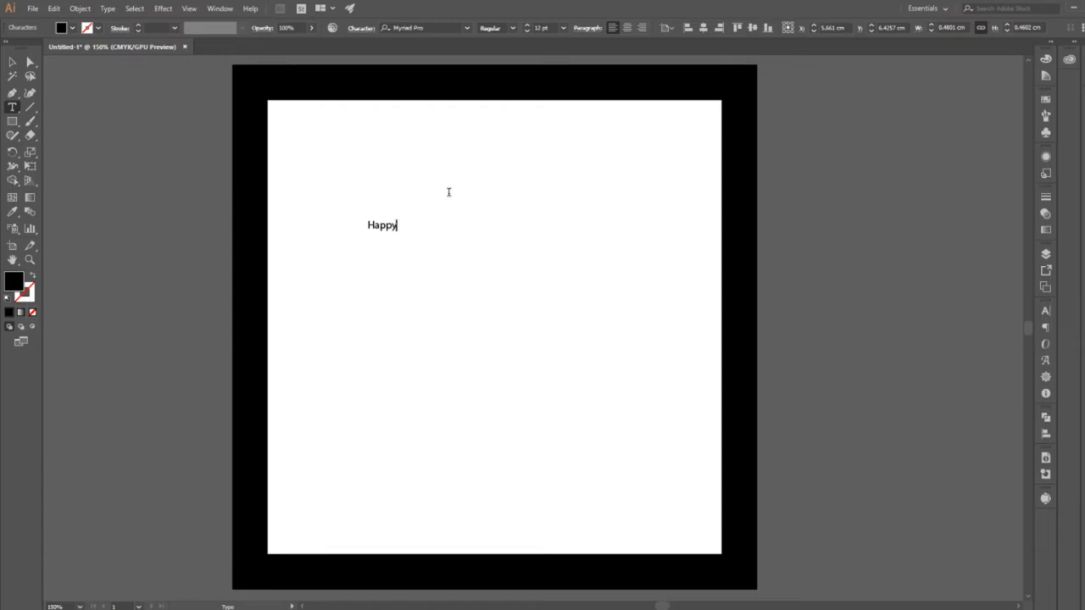
pyautogui.click(14, 63)
pyautogui.click(417, 270)
# Add "Birthday" as a separate text object just below "Happy" and deselect it.
pyautogui.click(12, 107)
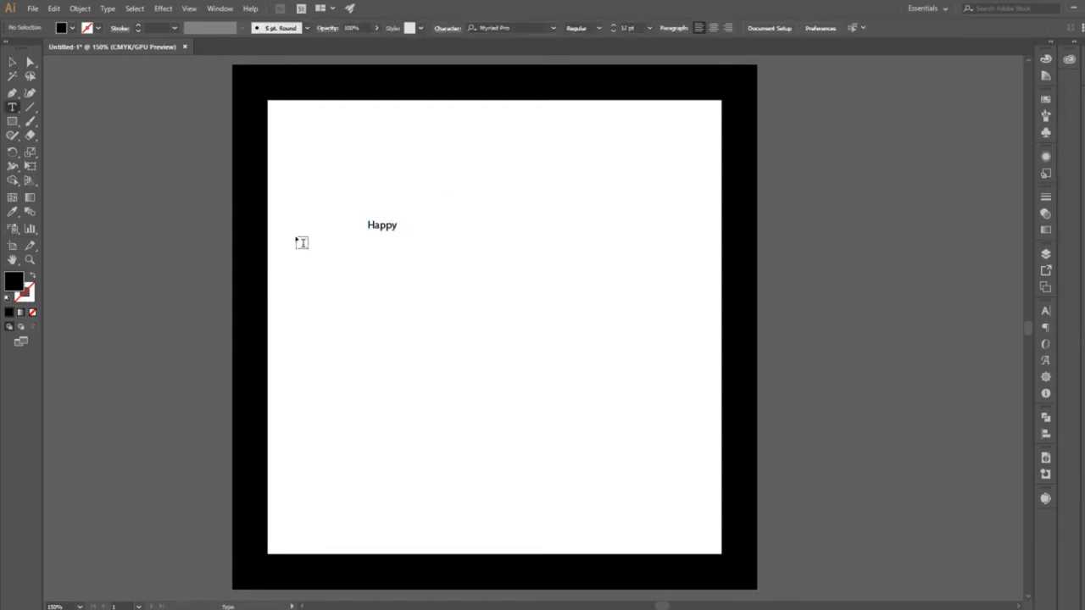
pyautogui.click(372, 263)
pyautogui.press('BackSpace')
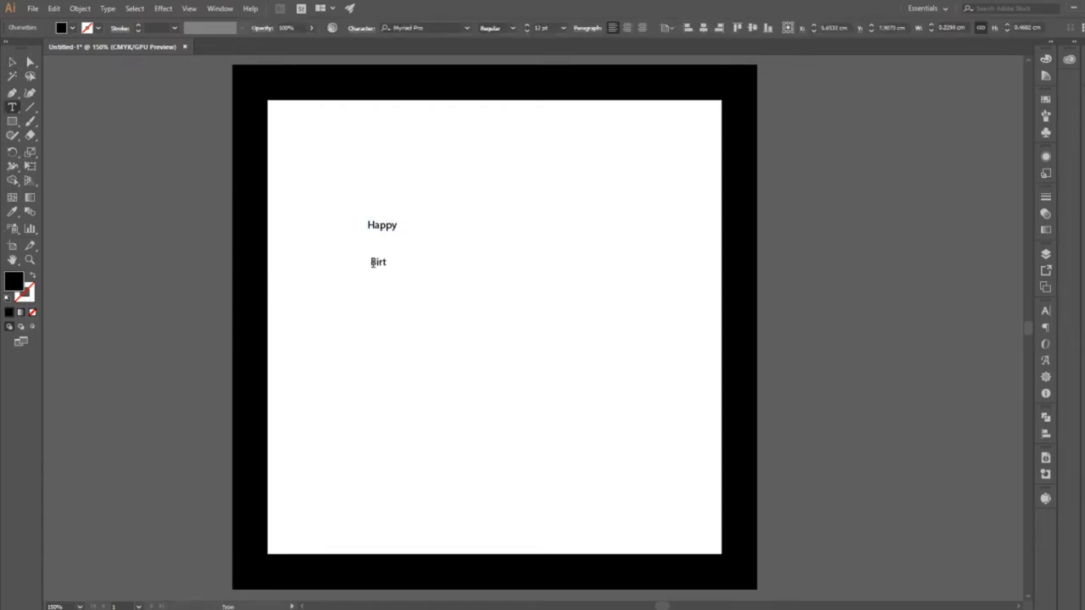
pyautogui.click(12, 63)
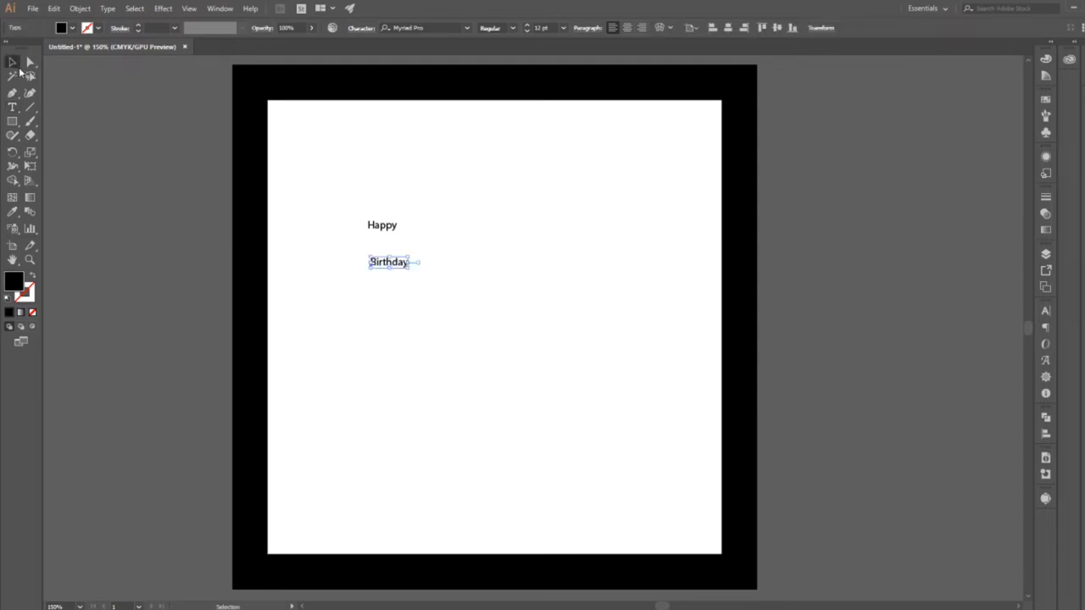
pyautogui.hotkey('ctrl', 'shift', 'a')
# Add the recipient's first name as a third separate text object below "Birthday".
pyautogui.click(12, 107)
pyautogui.click(394, 329)
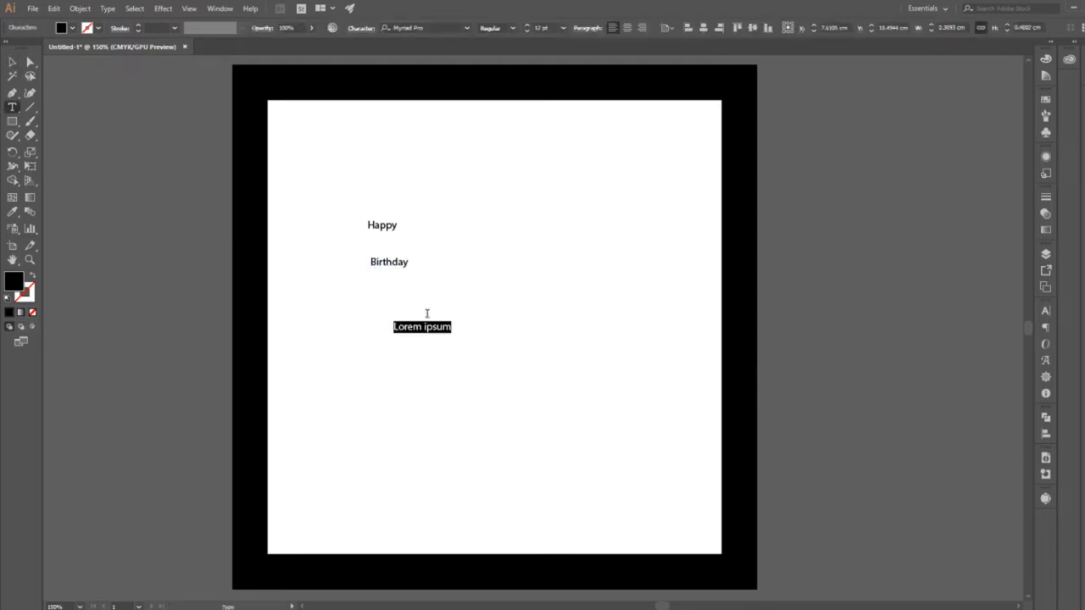
pyautogui.write('Sharon')
pyautogui.click(12, 62)
# Preview fonts on all three text objects together and set their font to Elephant.
pyautogui.moveTo(386, 217); pyautogui.dragTo(620, 358)
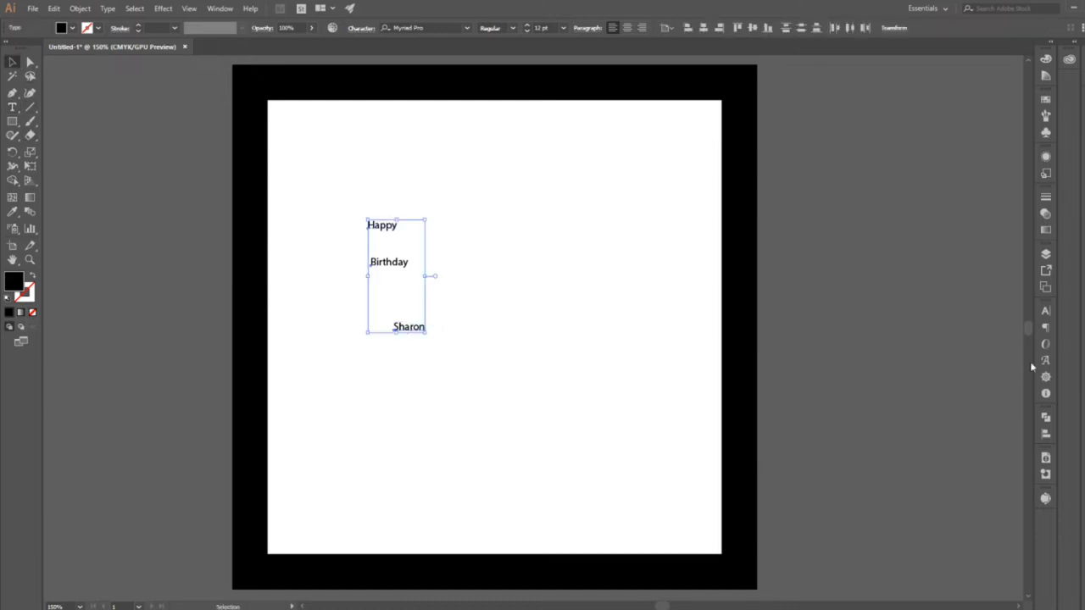
pyautogui.click(1047, 314)
pyautogui.click(1024, 340)
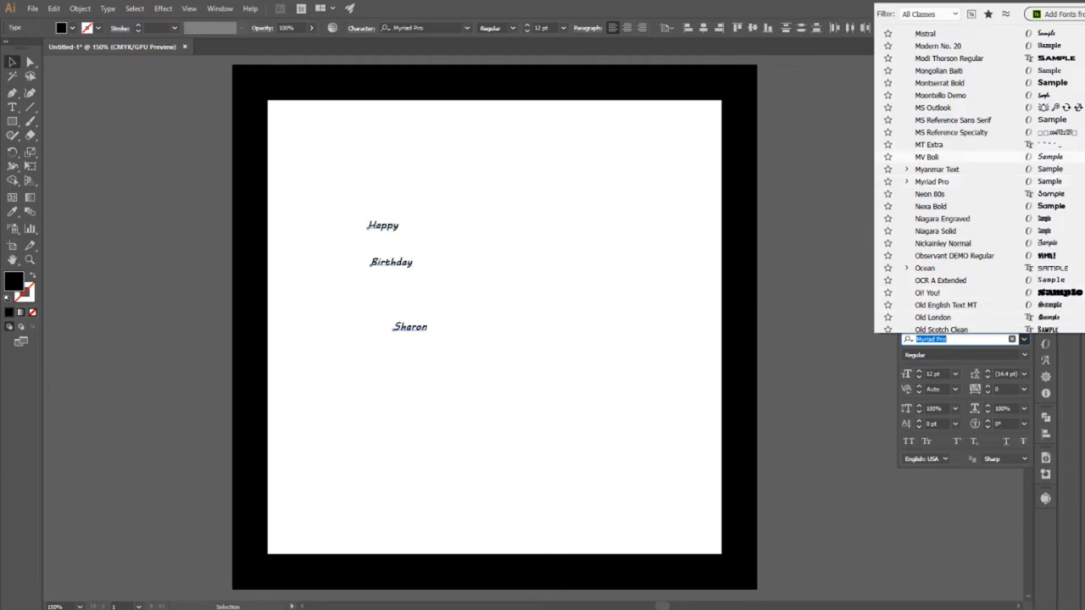
pyautogui.scroll(10, 949, 170)
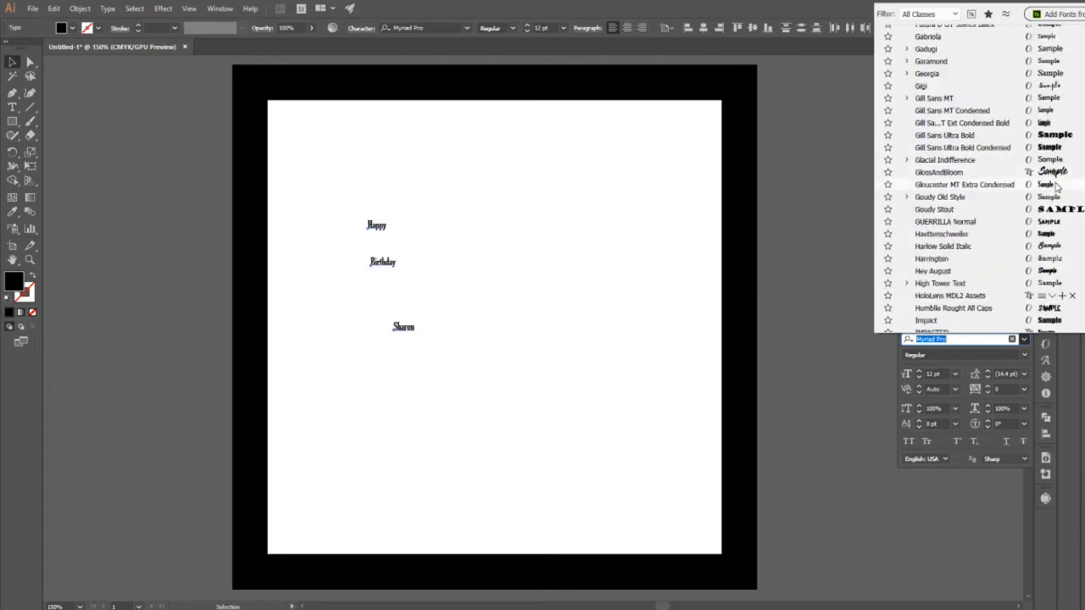
pyautogui.press('Up')
pyautogui.press('Up')
pyautogui.press('Up')
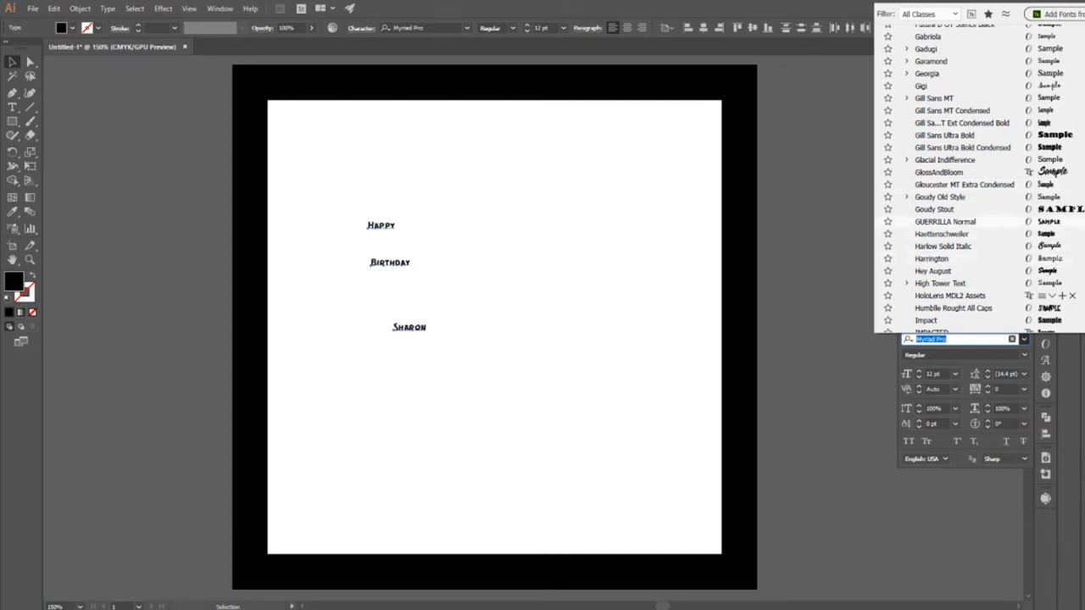
pyautogui.scroll(6, 1047, 185)
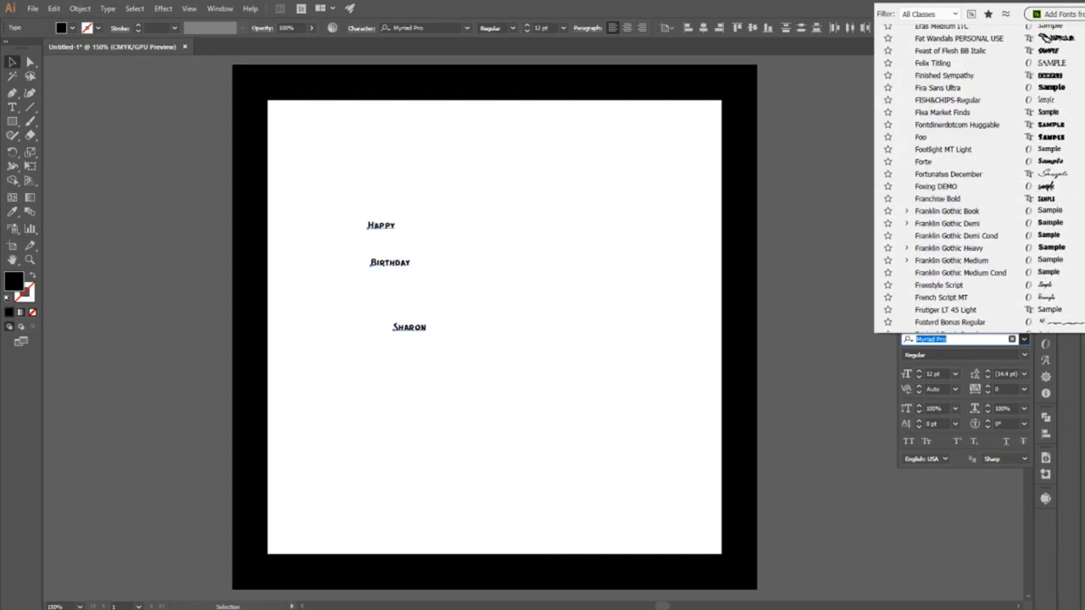
pyautogui.press('Up')
pyautogui.press('Up')
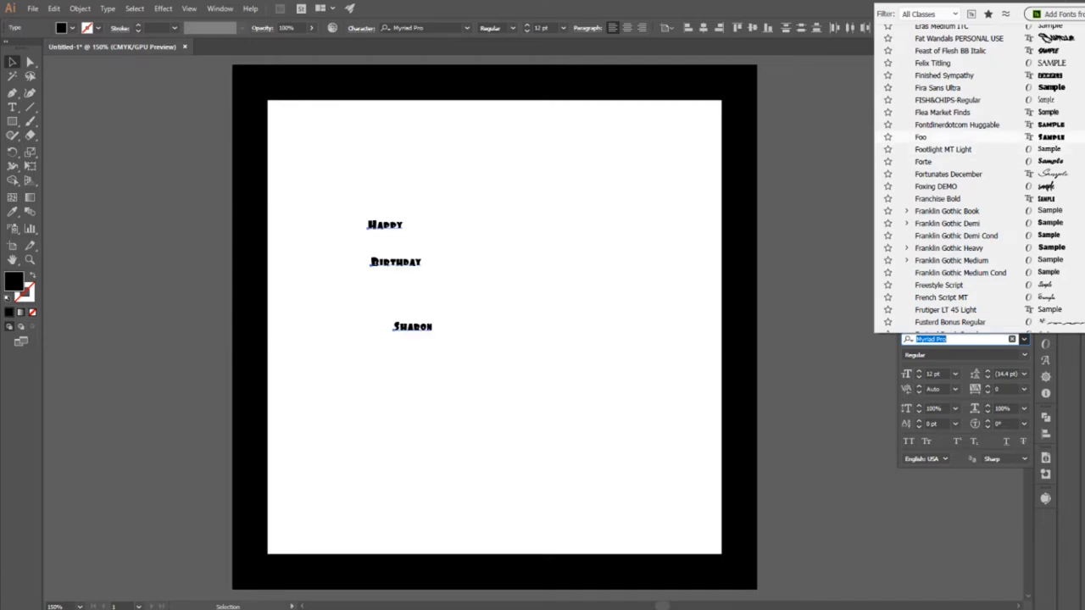
pyautogui.scroll(3, 975, 178)
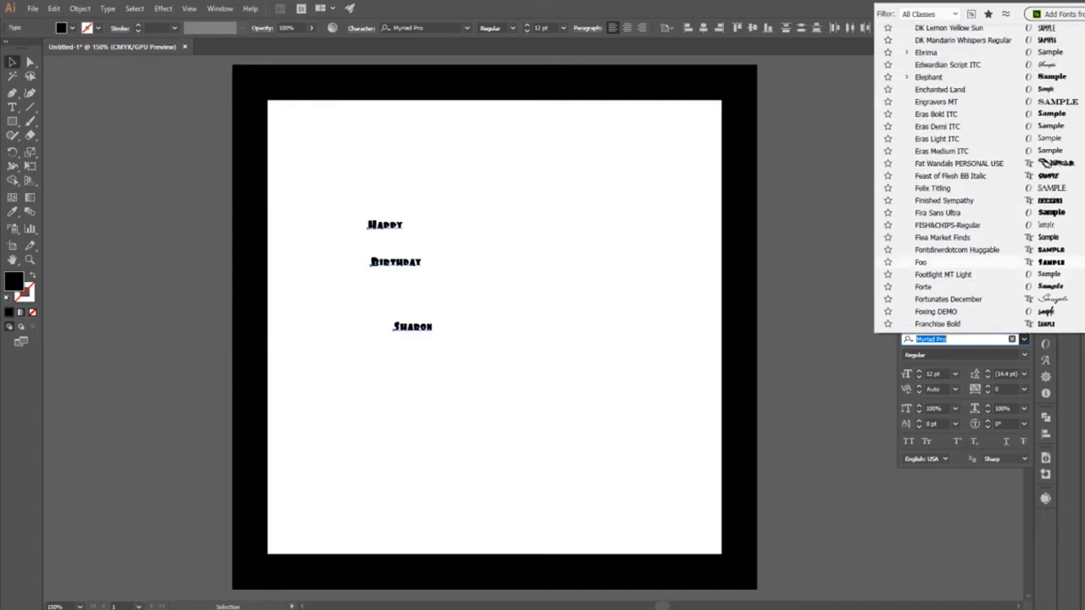
pyautogui.click(1052, 78)
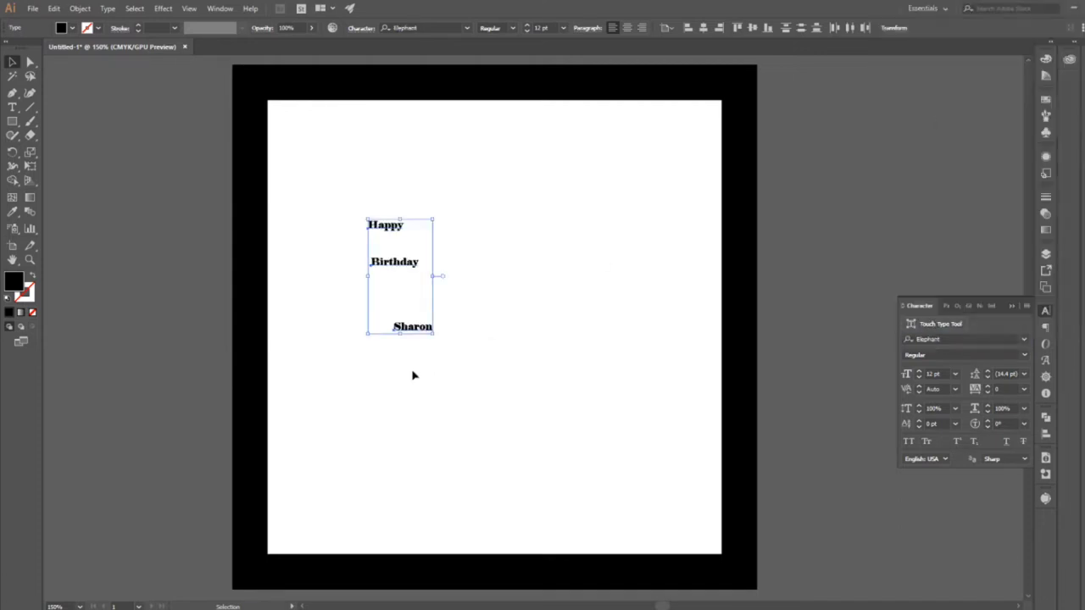
# Set all three text objects to 48 pt and space them apart vertically in the white area.
pyautogui.click(954, 374)
pyautogui.click(971, 559)
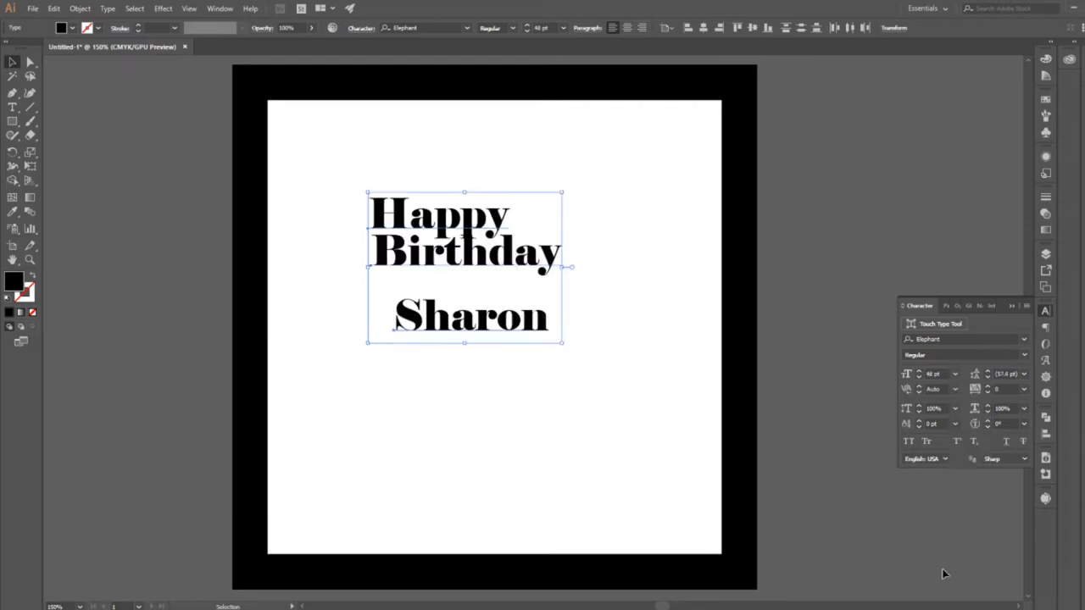
pyautogui.click(612, 435)
pyautogui.moveTo(525, 322); pyautogui.dragTo(522, 419)
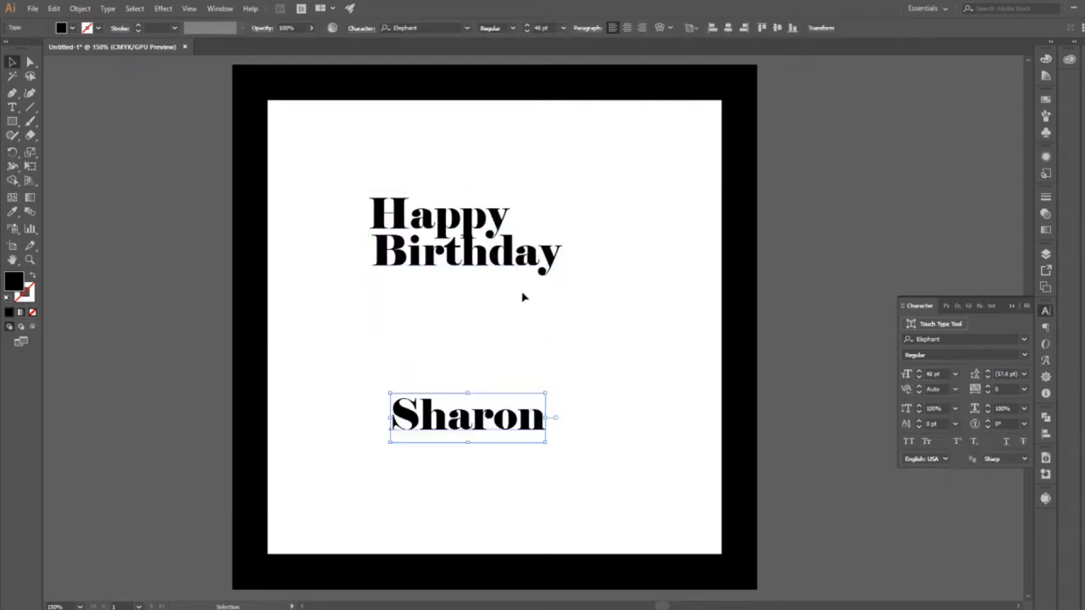
pyautogui.moveTo(526, 258); pyautogui.dragTo(540, 340)
pyautogui.moveTo(483, 222); pyautogui.dragTo(532, 266)
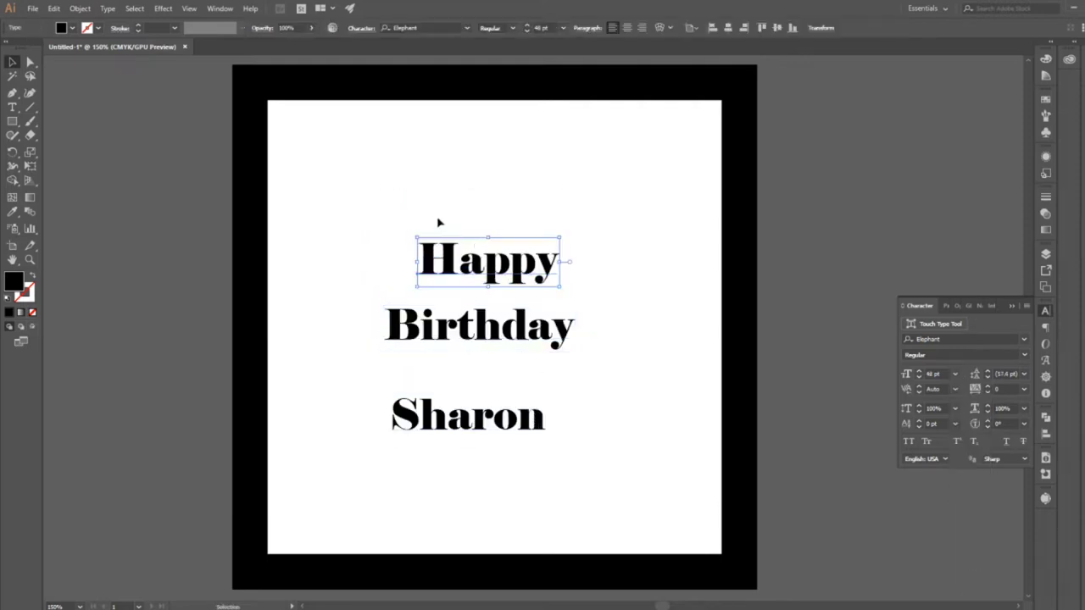
# Enlarge "Happy" and "Birthday" together to about 93 pt, stack them near the centre, and move the name below them.
pyautogui.moveTo(438, 219); pyautogui.dragTo(528, 377)
pyautogui.moveTo(579, 246); pyautogui.dragTo(725, 131)
pyautogui.moveTo(683, 336); pyautogui.dragTo(623, 379)
pyautogui.moveTo(509, 220); pyautogui.dragTo(486, 246)
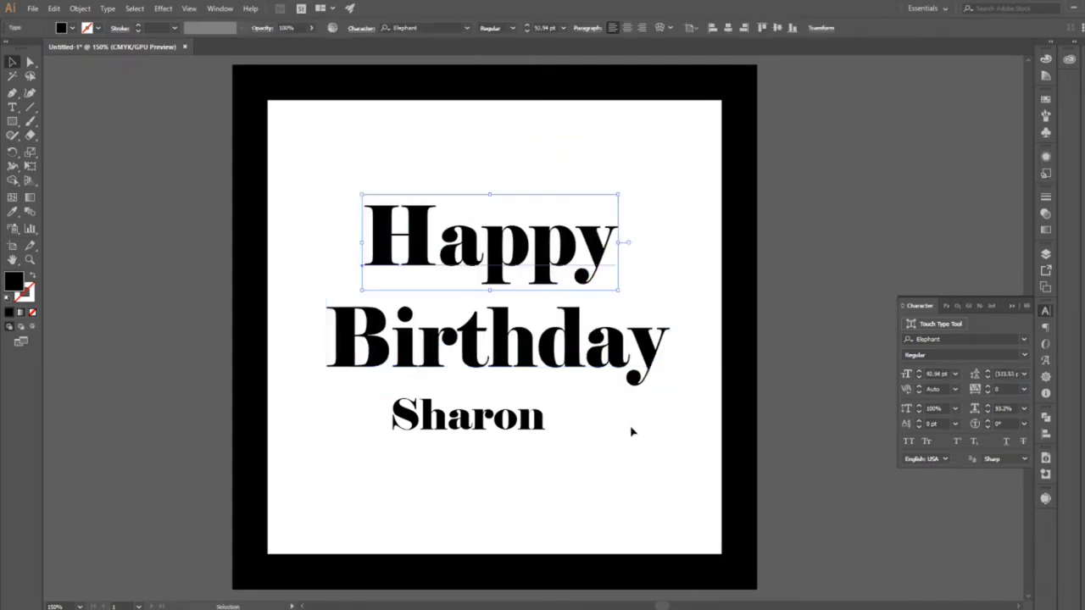
pyautogui.click(630, 431)
pyautogui.moveTo(496, 440); pyautogui.dragTo(520, 462)
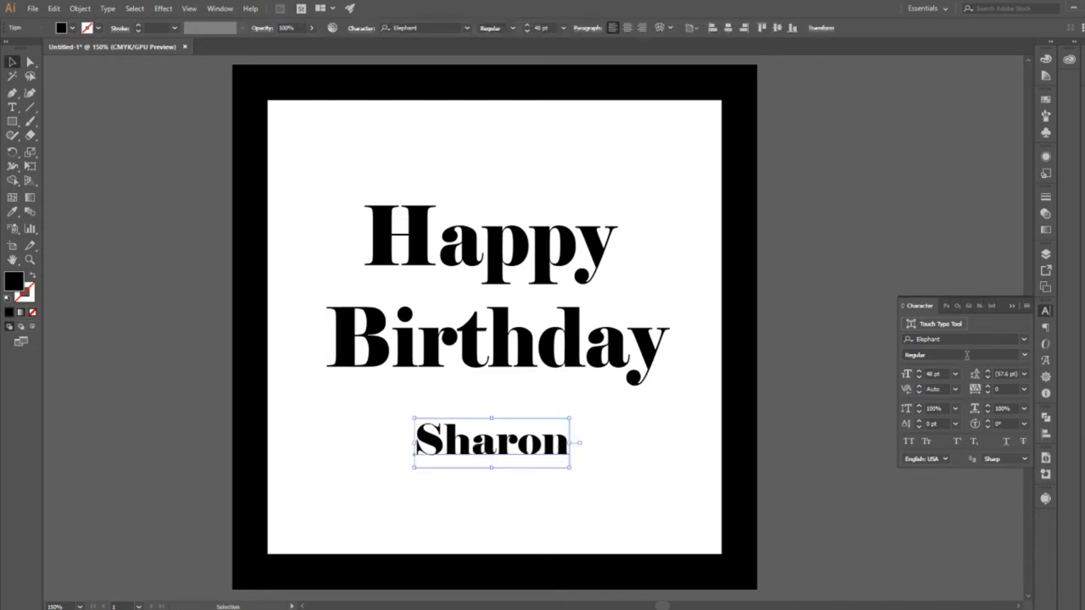
# Preview other fonts on the name, try Adrenaline Regular, and undo the font change.
pyautogui.click(1025, 340)
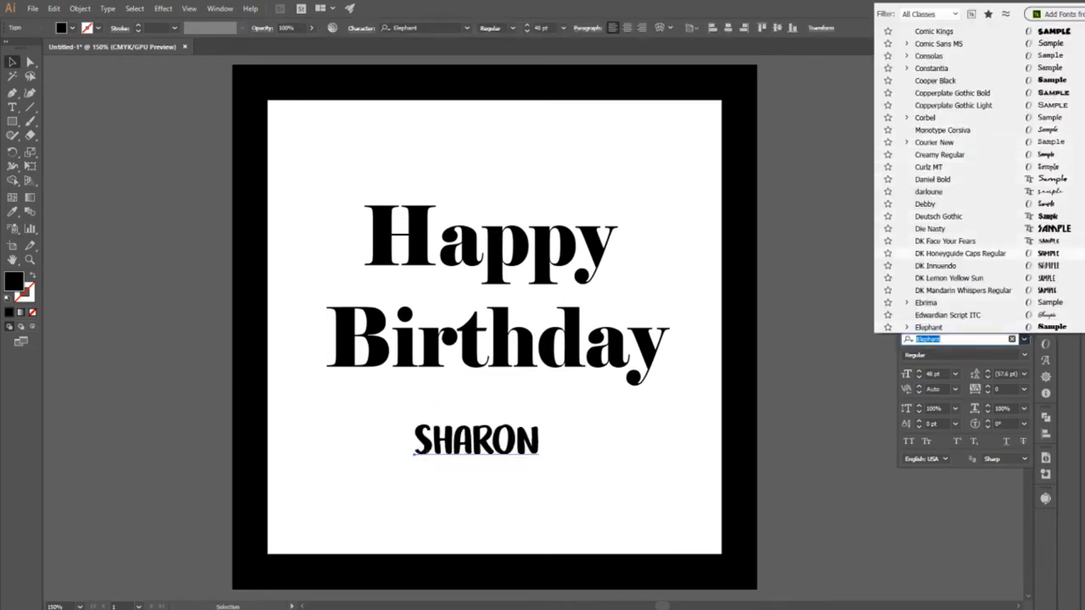
pyautogui.scroll(10, 1070, 88)
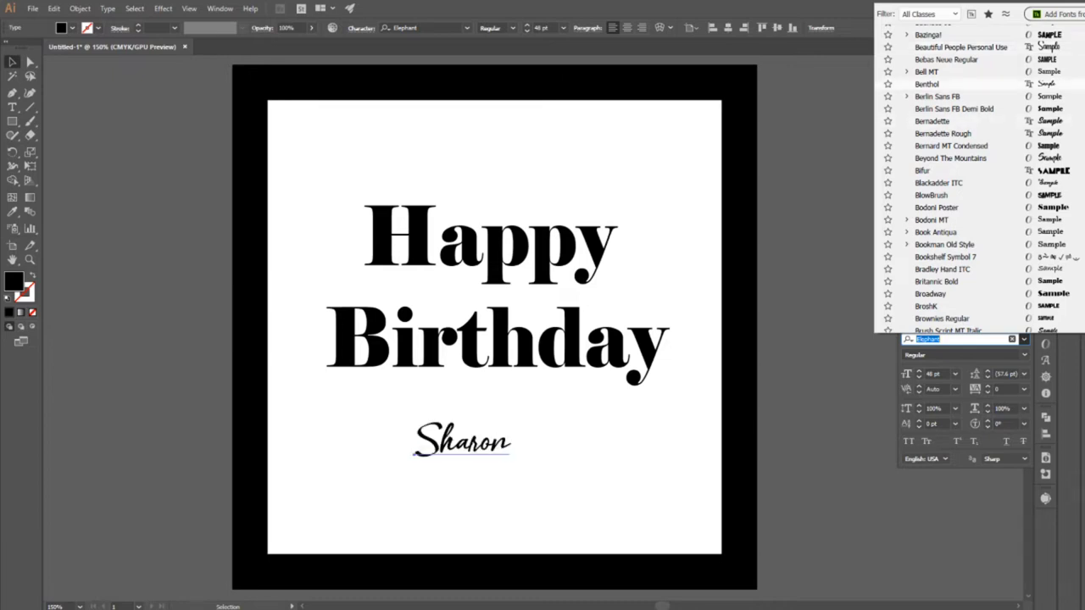
pyautogui.scroll(5, 1060, 54)
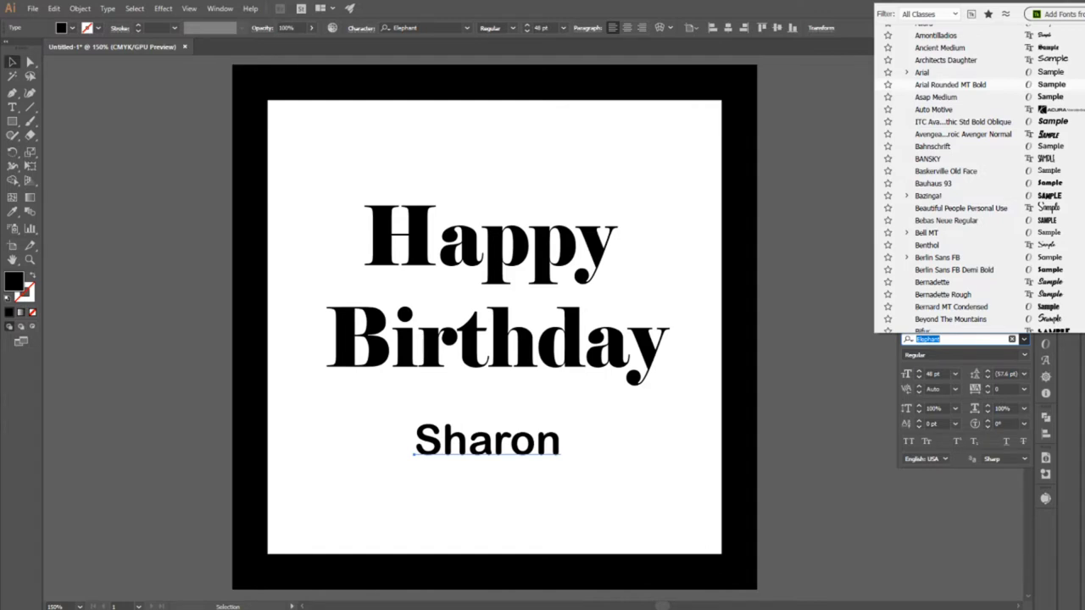
pyautogui.scroll(4, 1051, 128)
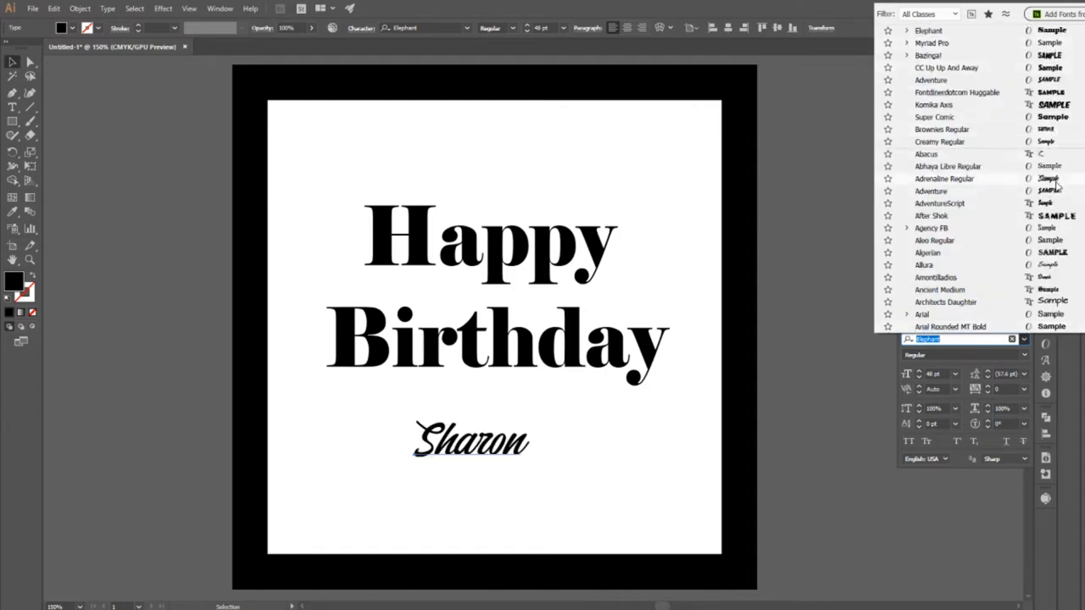
pyautogui.click(1057, 183)
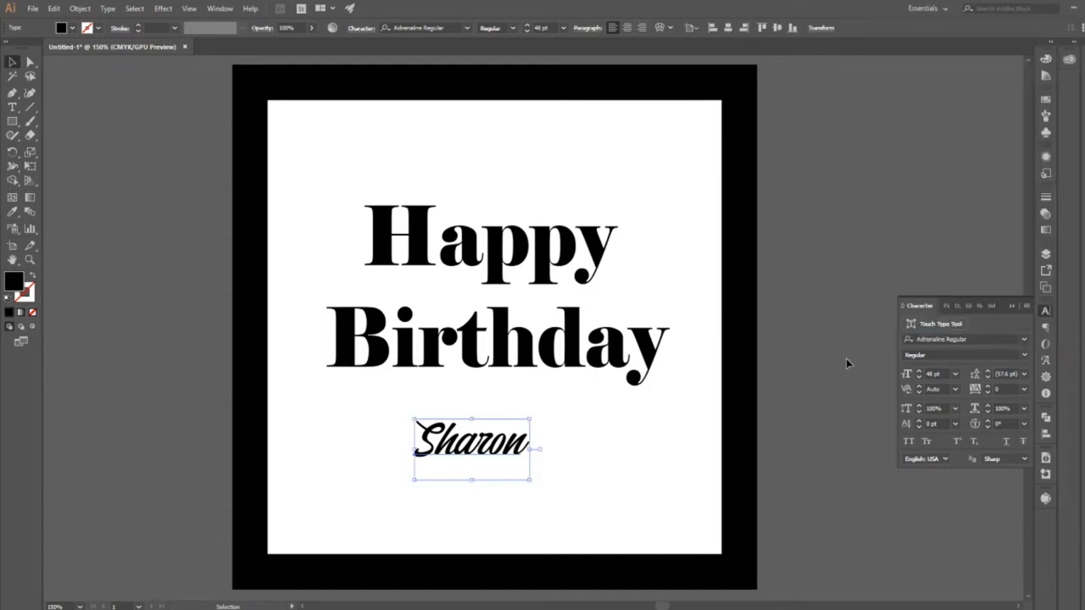
pyautogui.click(771, 375)
pyautogui.hotkey('ctrl', 'z')
pyautogui.hotkey('ctrl', 'z')
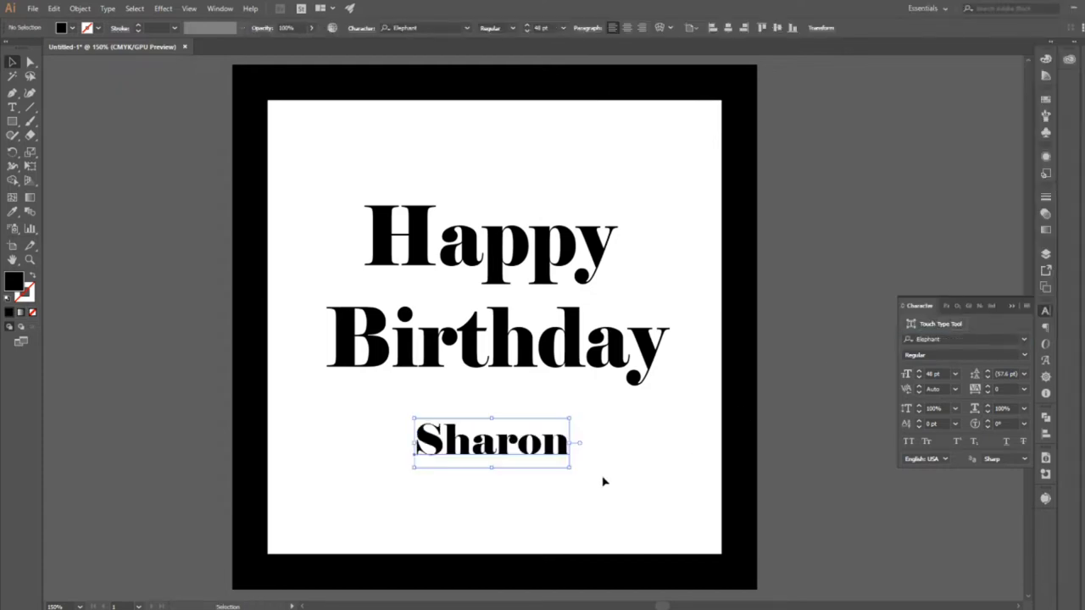
# Try to change the name to UPPERCASE with the Change Case command.
pyautogui.click(107, 8)
pyautogui.moveTo(246, 189)
pyautogui.click(339, 194)
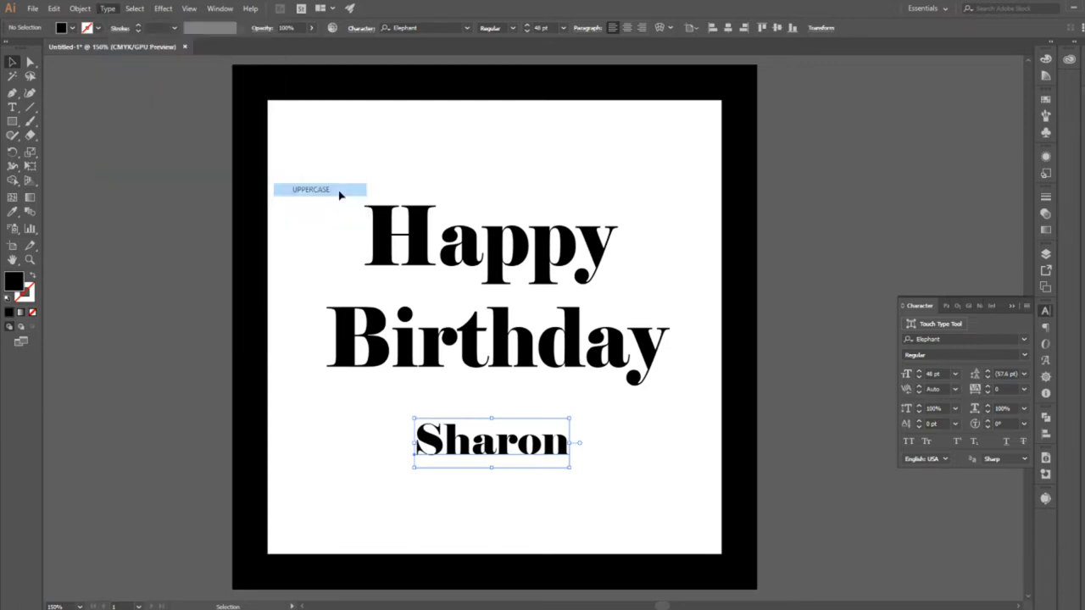
pyautogui.click(107, 8)
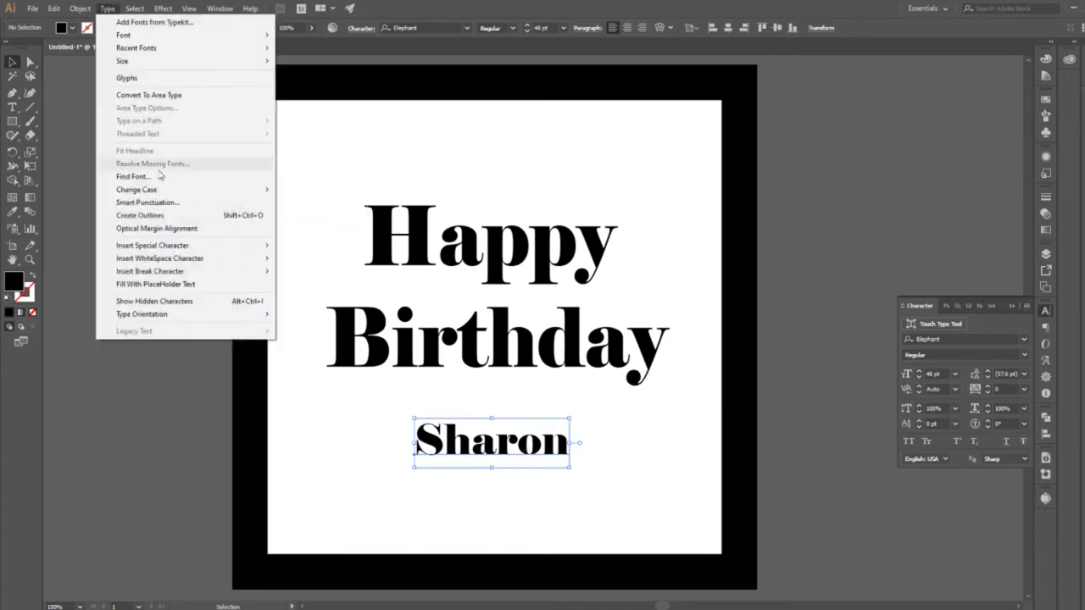
pyautogui.moveTo(175, 192)
pyautogui.click(295, 191)
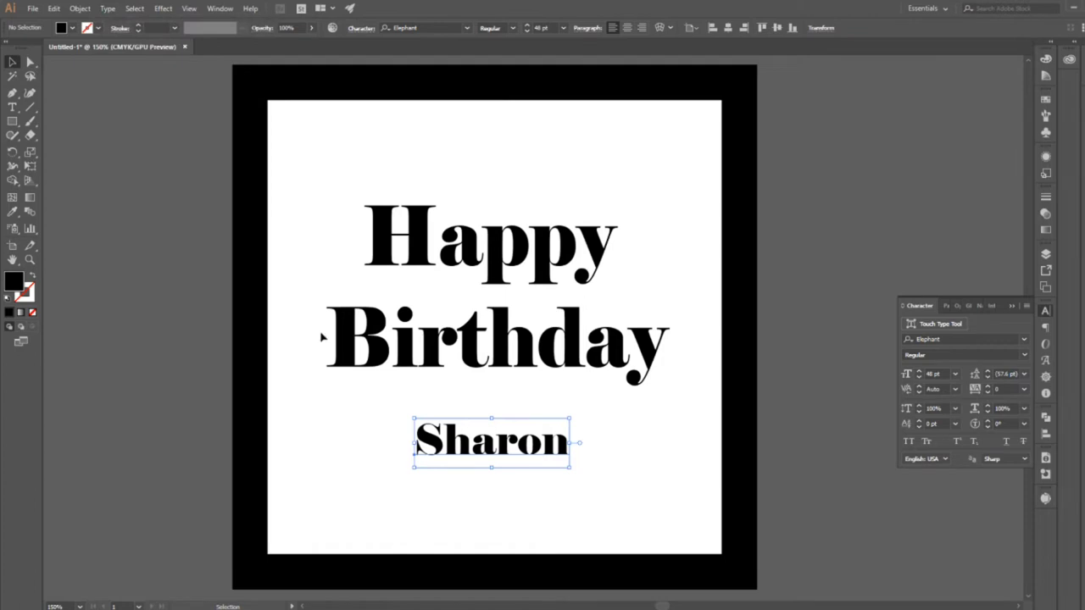
# Apply All Caps to the name, enlarge it, and place it close below "Birthday".
pyautogui.click(331, 399)
pyautogui.click(432, 449)
pyautogui.moveTo(560, 457); pyautogui.dragTo(556, 471)
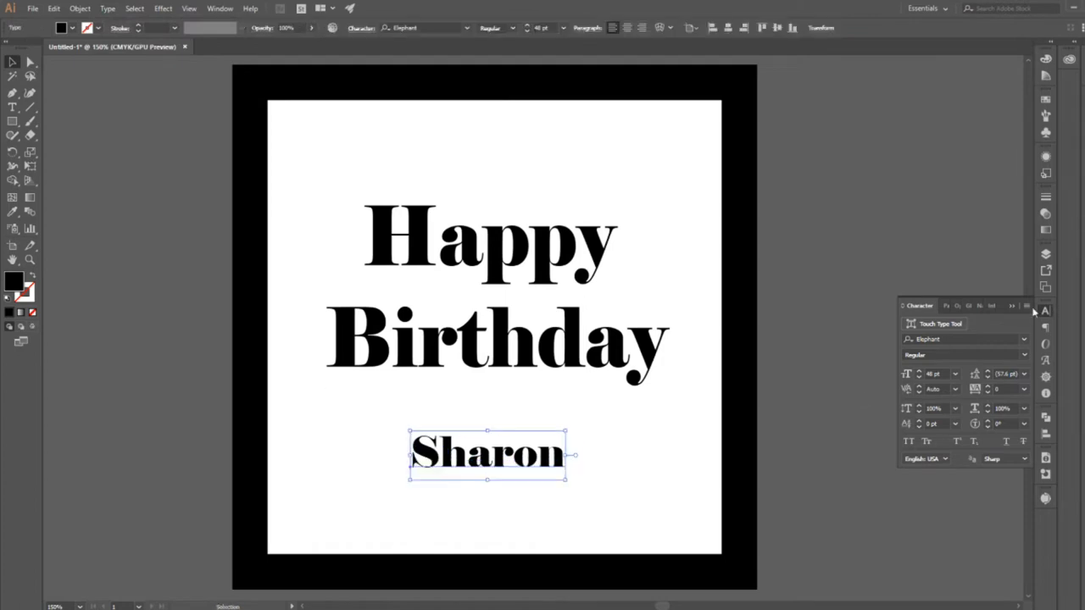
pyautogui.click(1027, 306)
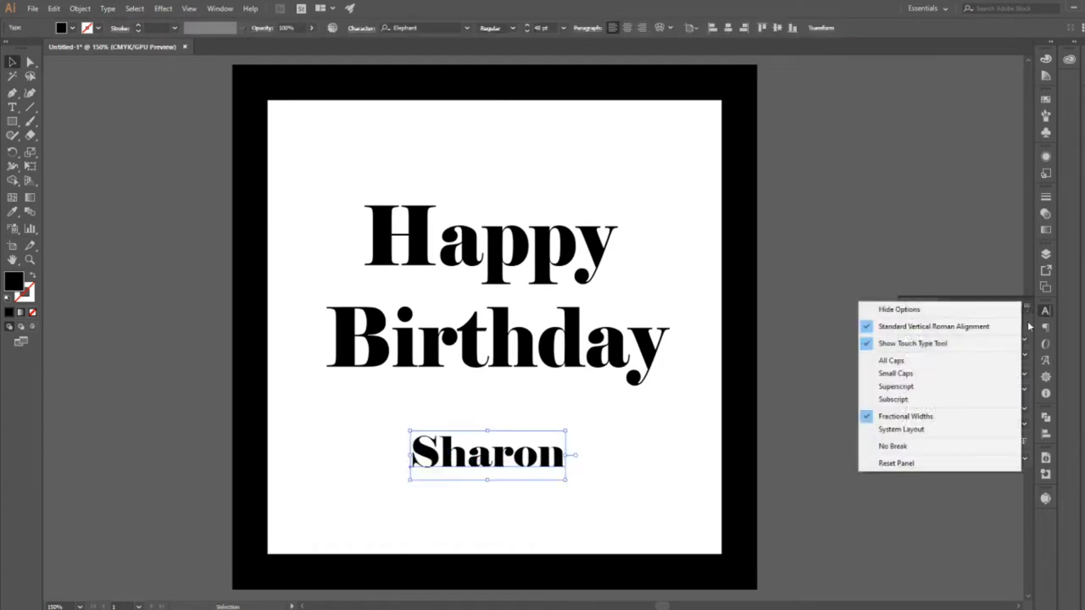
pyautogui.click(976, 366)
pyautogui.click(582, 493)
pyautogui.moveTo(587, 466); pyautogui.dragTo(521, 433)
pyautogui.click(580, 495)
# Align the three text objects on their horizontal centres and nudge "Birthday" slightly down.
pyautogui.moveTo(437, 162); pyautogui.dragTo(551, 440)
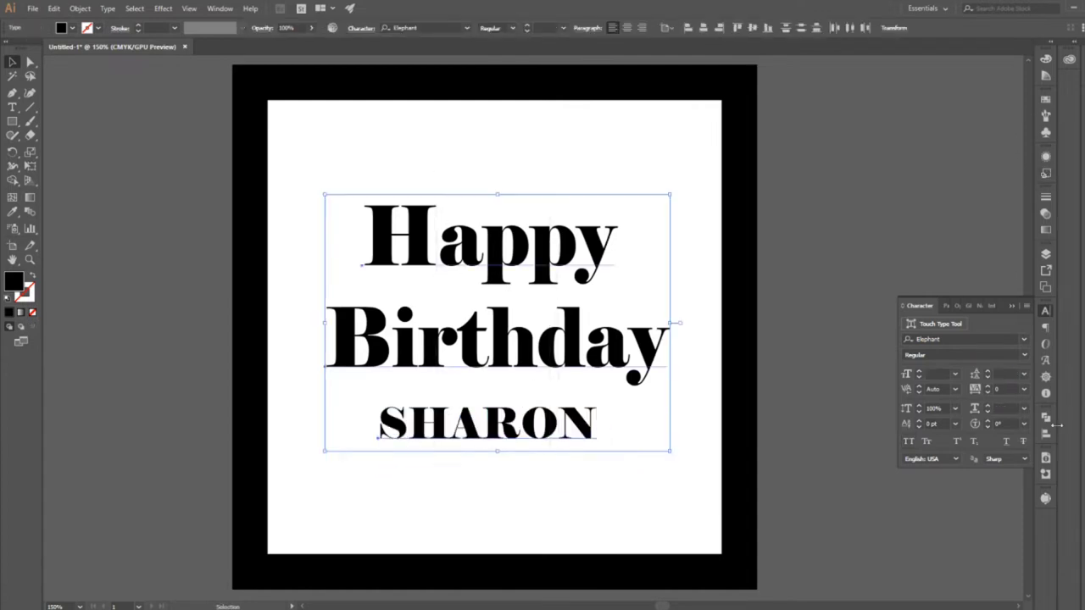
pyautogui.click(1046, 434)
pyautogui.click(930, 441)
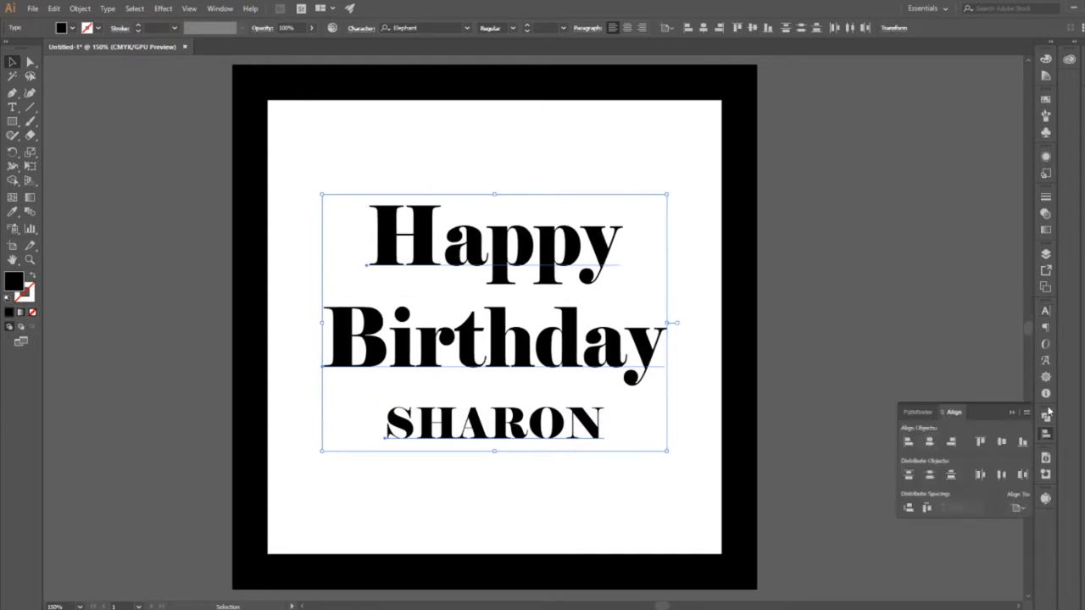
pyautogui.click(1011, 414)
pyautogui.click(805, 357)
pyautogui.moveTo(596, 355); pyautogui.dragTo(595, 361)
pyautogui.click(794, 329)
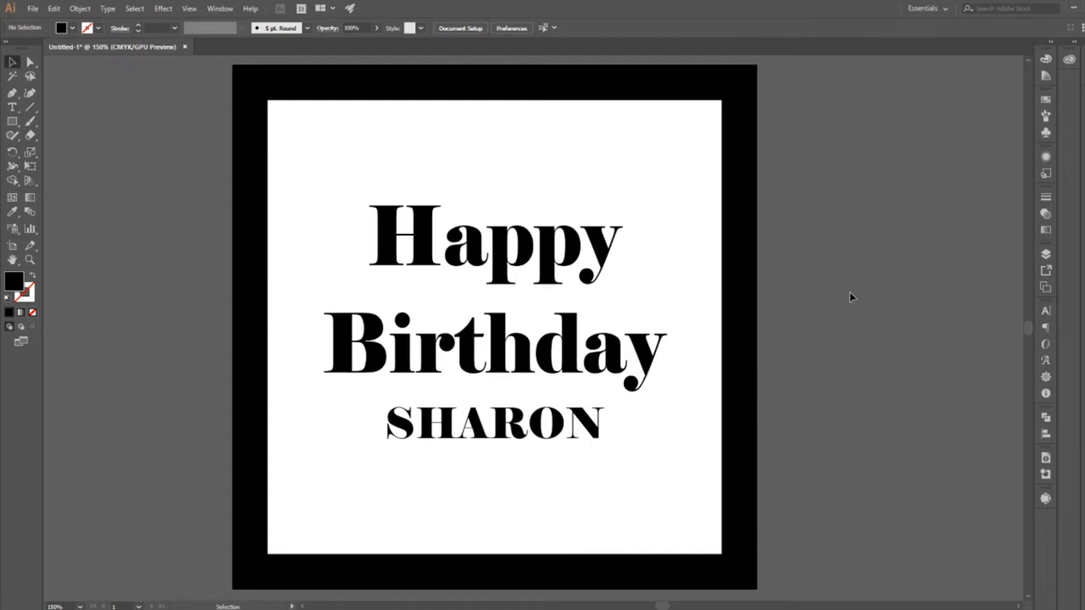
# Draw a small circle above and left of "Happy" and a narrow vertical ellipse about 0.66 × 1.9 cm rising from its centre.
pyautogui.moveTo(850, 292); pyautogui.dragTo(717, 303)
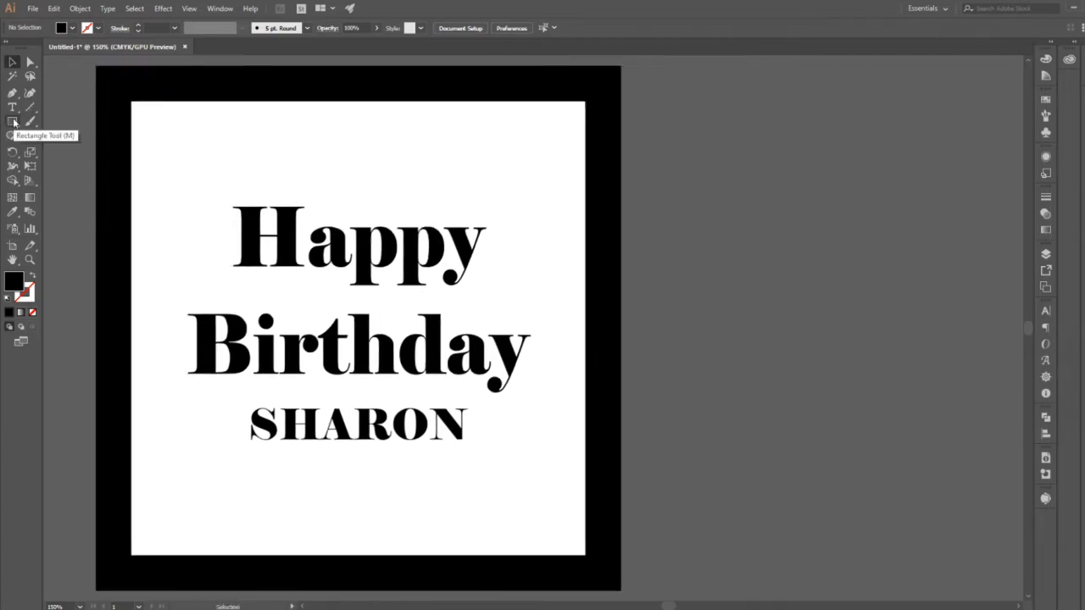
pyautogui.click(14, 124)
pyautogui.click(64, 149)
pyautogui.moveTo(366, 173); pyautogui.dragTo(445, 181)
pyautogui.moveTo(272, 156); pyautogui.dragTo(280, 118)
pyautogui.press('v')
pyautogui.click(296, 184)
pyautogui.click(279, 163)
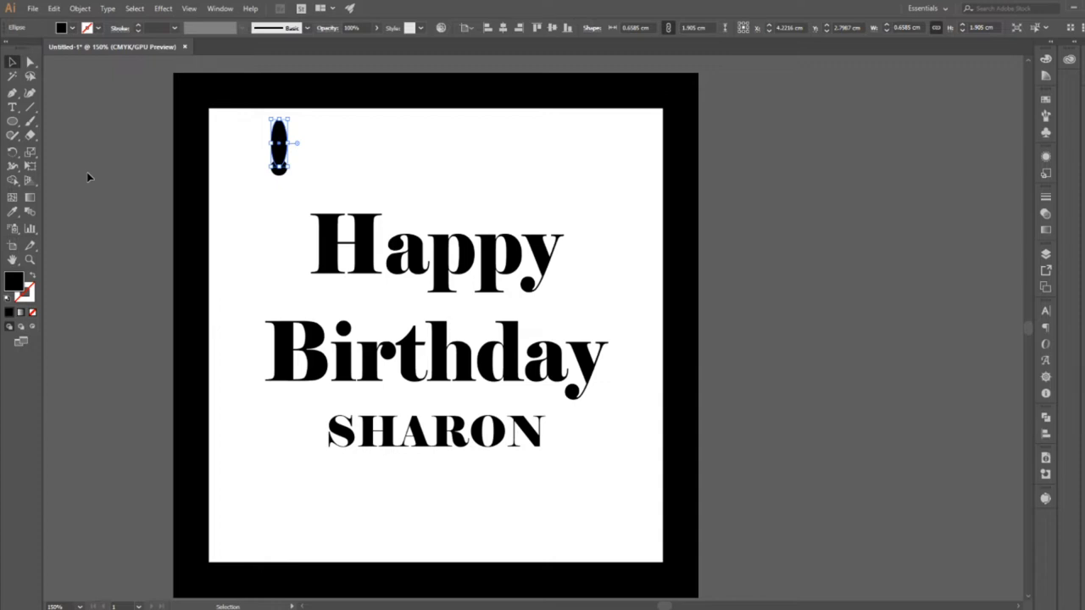
# Rotate copies of the narrow ellipse around the small circle's centre to form a flower with eight evenly spaced petals.
pyautogui.click(14, 153)
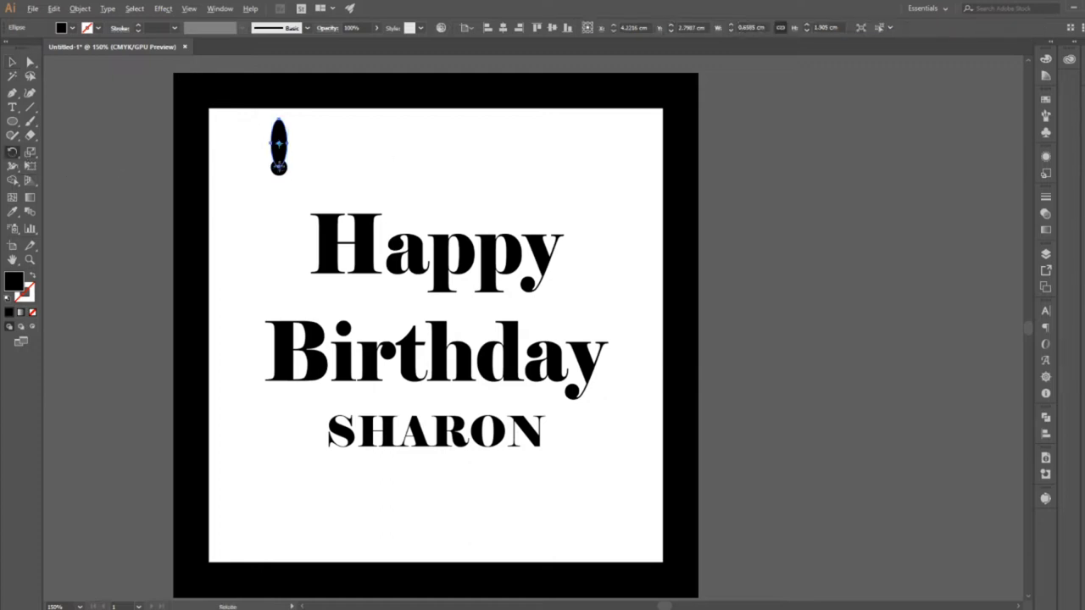
pyautogui.keyDown('alt'); pyautogui.click(279, 167); pyautogui.keyUp('alt')
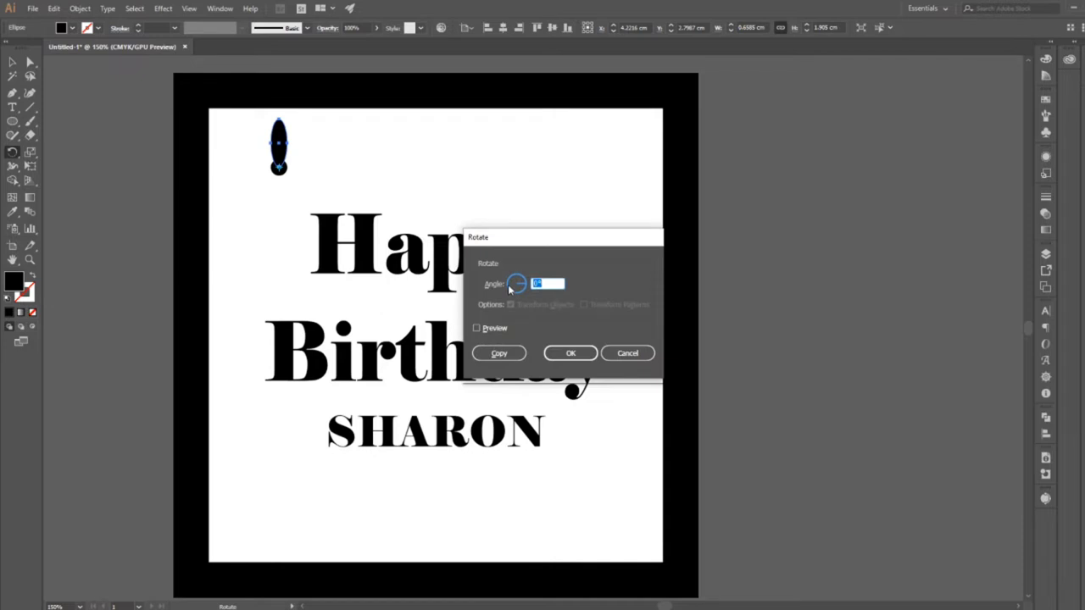
pyautogui.click(476, 328)
pyautogui.click(499, 354)
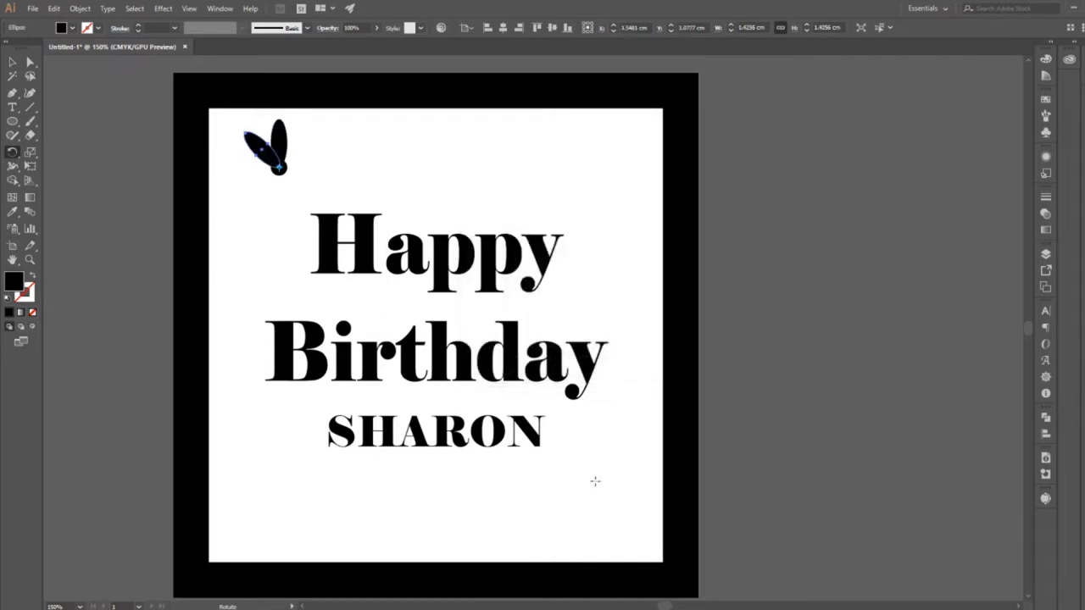
pyautogui.hotkey('ctrl', 'd')
pyautogui.hotkey('ctrl', 'd')
pyautogui.hotkey('ctrl', 'd')
pyautogui.hotkey('ctrl', 'd')
pyautogui.hotkey('ctrl', 'd')
pyautogui.hotkey('ctrl', 'd')
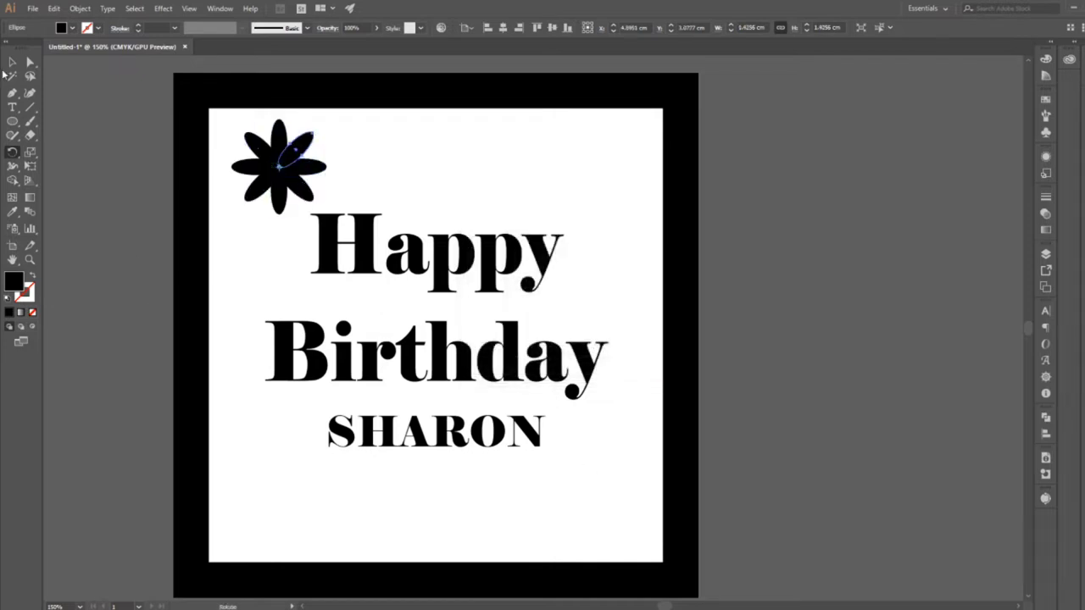
# Place a copy of the whole flower outside the frame, level with the original on its right side.
pyautogui.click(11, 63)
pyautogui.click(155, 194)
pyautogui.moveTo(363, 134); pyautogui.dragTo(787, 161)
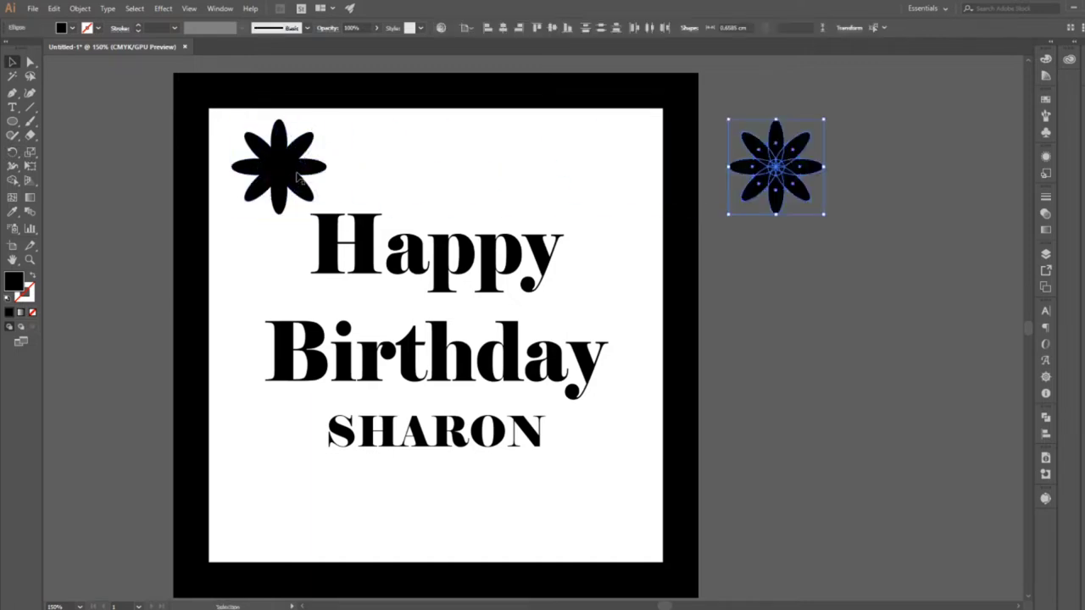
# Unite the overlapping shapes of the original flower inside the frame into one shape with Pathfinder.
pyautogui.click(296, 187)
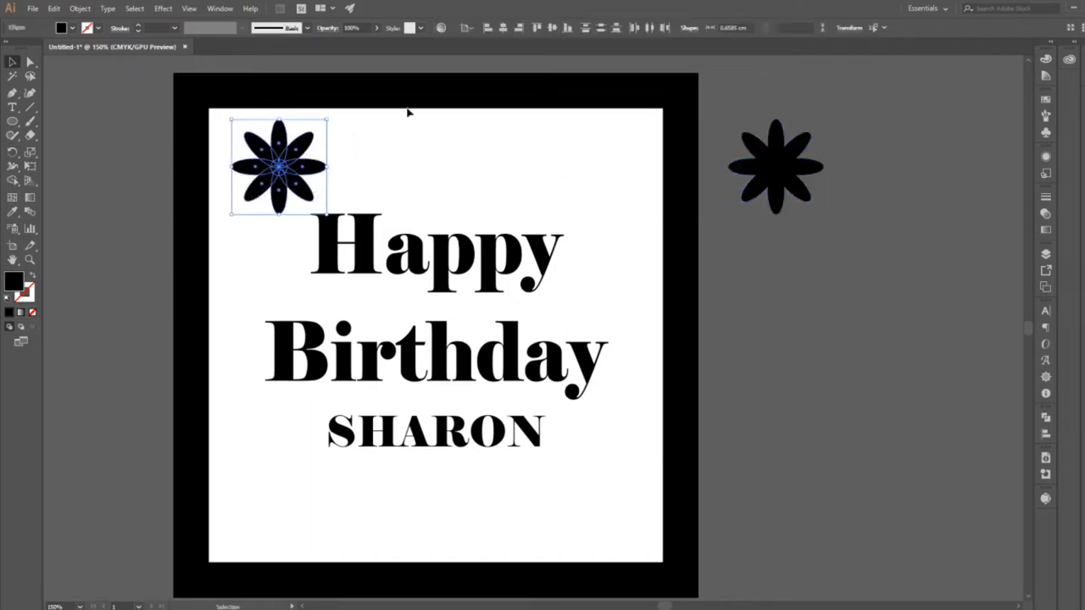
pyautogui.click(1045, 419)
pyautogui.click(909, 441)
pyautogui.click(855, 477)
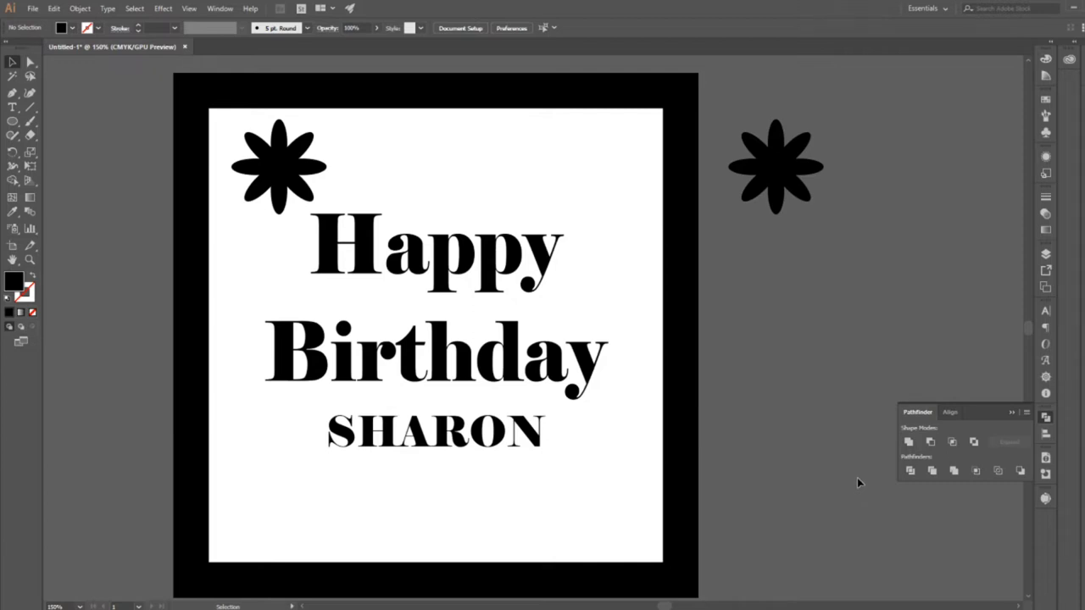
pyautogui.click(1011, 413)
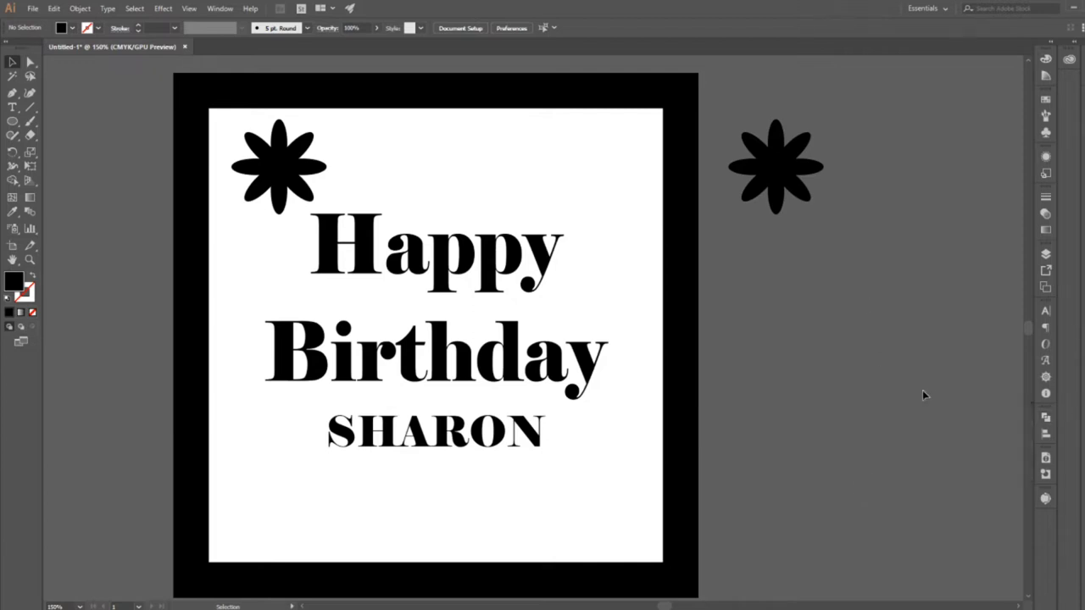
# Draw a vertical ellipse about 1.9 × 3.8 cm below the flower copy and narrow its lower end into a petal shape.
pyautogui.click(12, 121)
pyautogui.moveTo(810, 328); pyautogui.dragTo(787, 348)
pyautogui.press('a')
pyautogui.press('v')
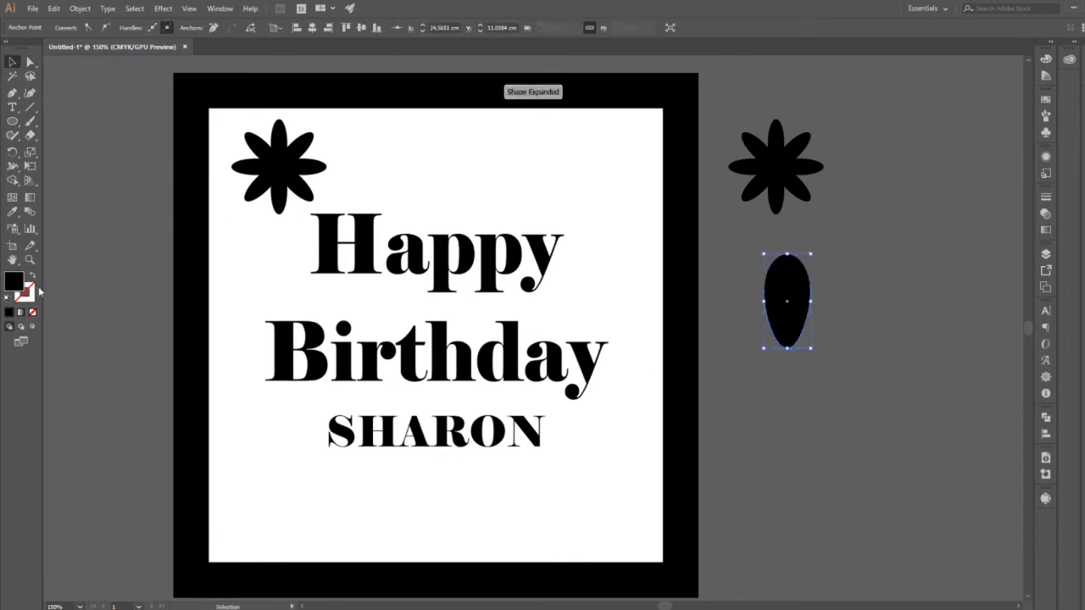
# Swap the large petal's fill and stroke to leave only a black outline, and set its stroke weight to 20 pt.
pyautogui.click(33, 277)
pyautogui.click(957, 313)
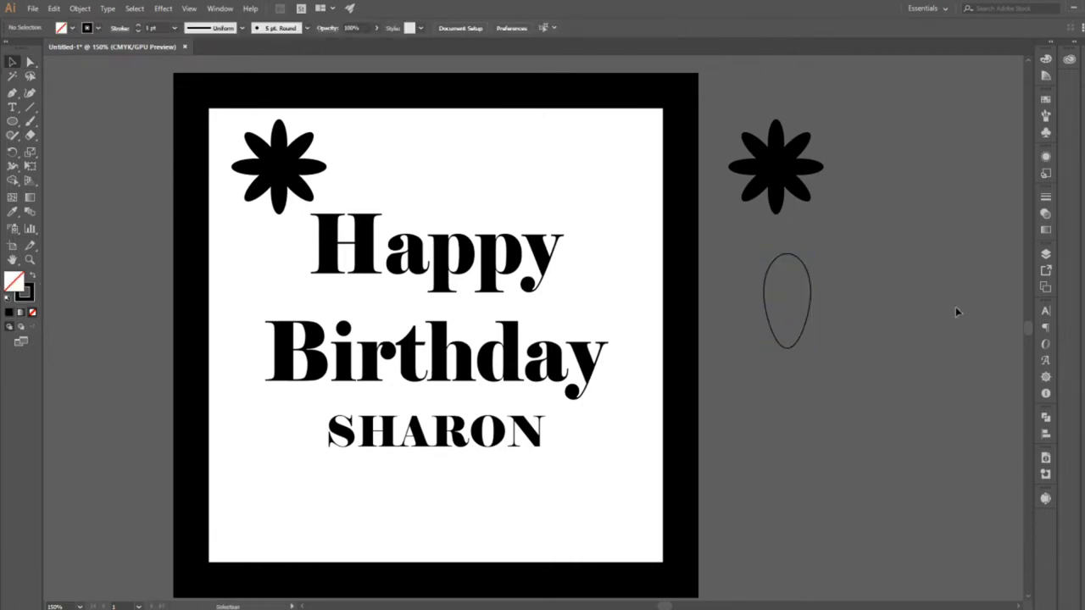
pyautogui.click(787, 338)
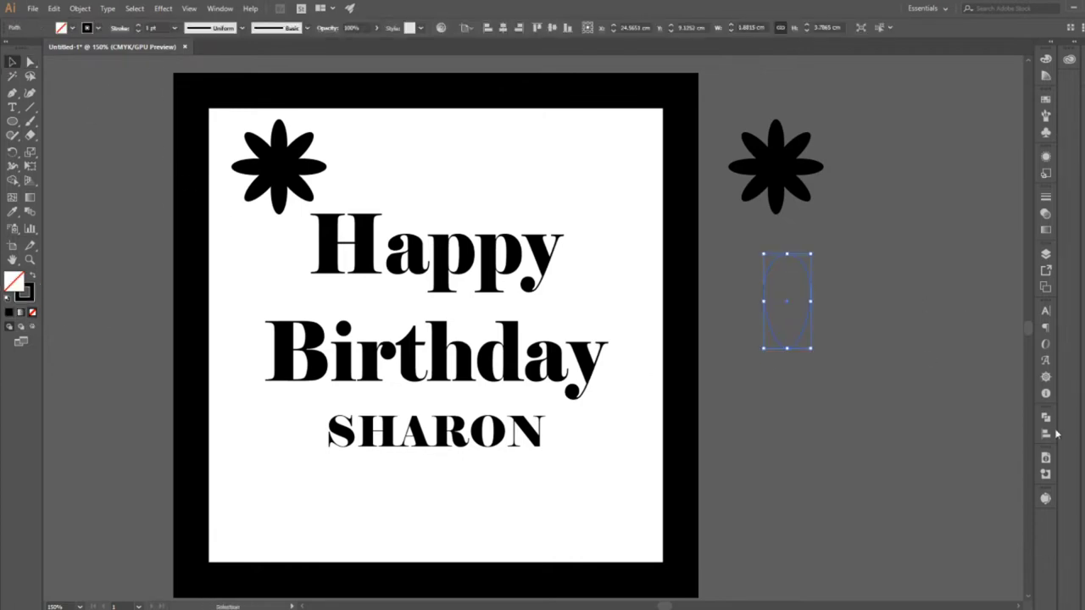
pyautogui.click(176, 28)
pyautogui.click(31, 300)
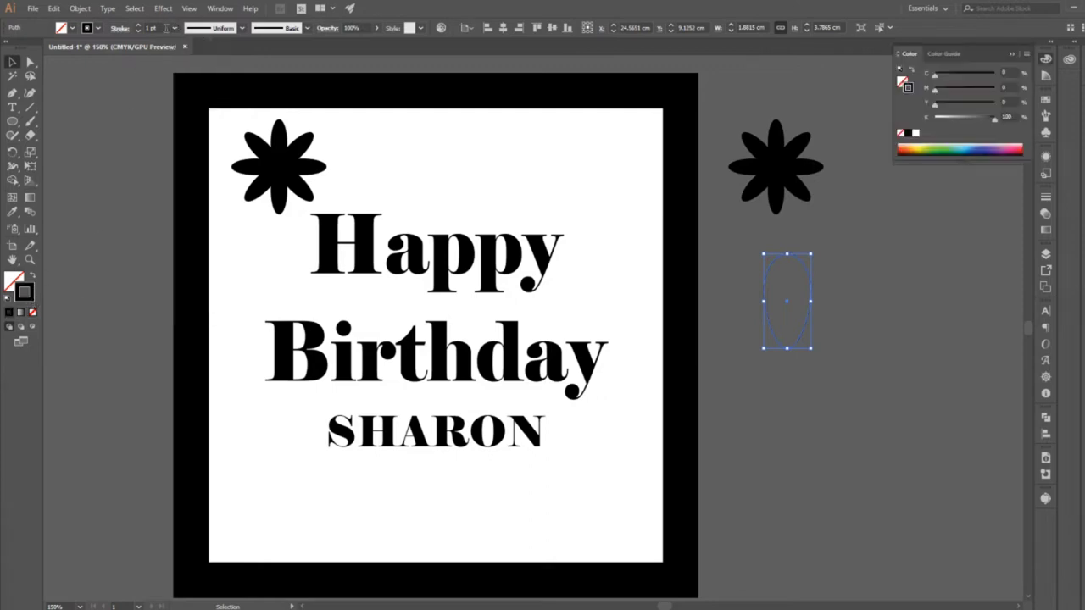
pyautogui.click(175, 27)
pyautogui.click(194, 155)
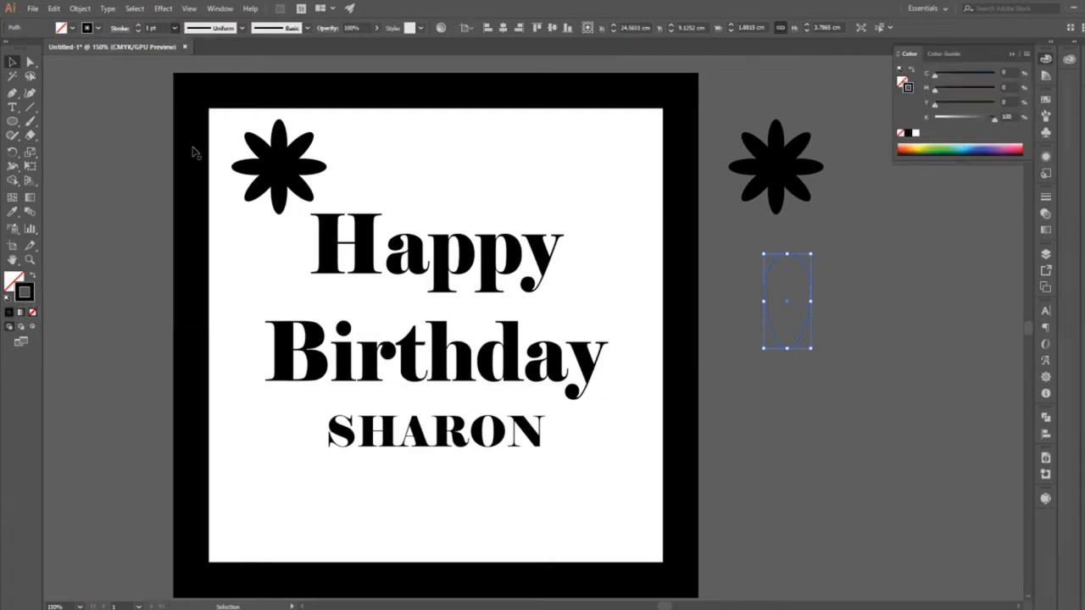
pyautogui.click(175, 27)
pyautogui.click(183, 257)
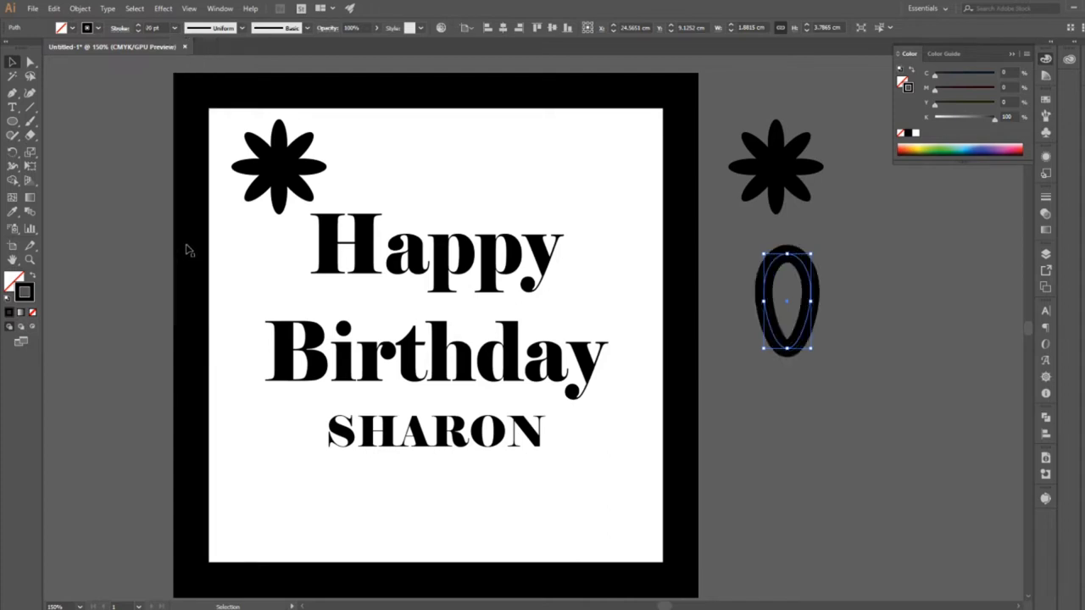
# Set the large petal's stroke weight to 16 pt and apply the width profile that tapers at both ends.
pyautogui.click(175, 27)
pyautogui.click(195, 233)
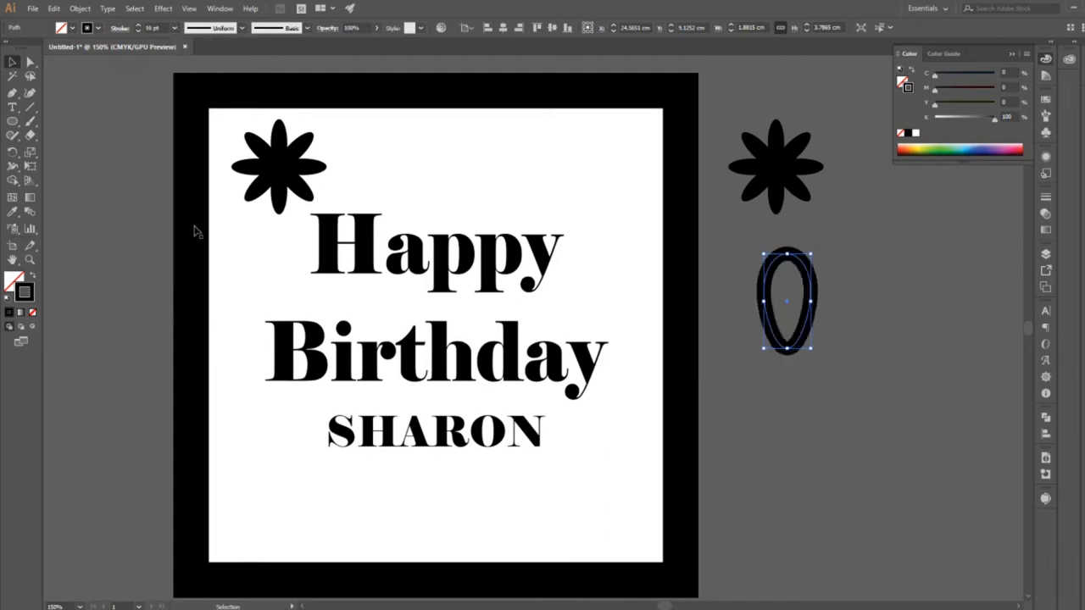
pyautogui.click(242, 28)
pyautogui.click(219, 154)
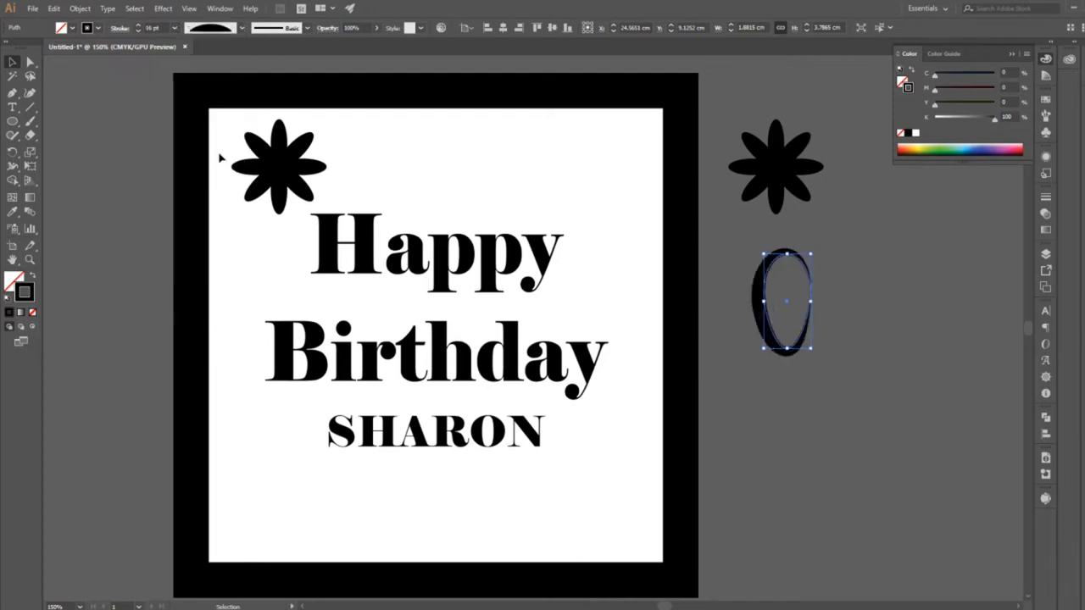
# Cut the petal's outline at its lowest anchor point with the Scissors tool so the stroke tapers there.
pyautogui.press('c')
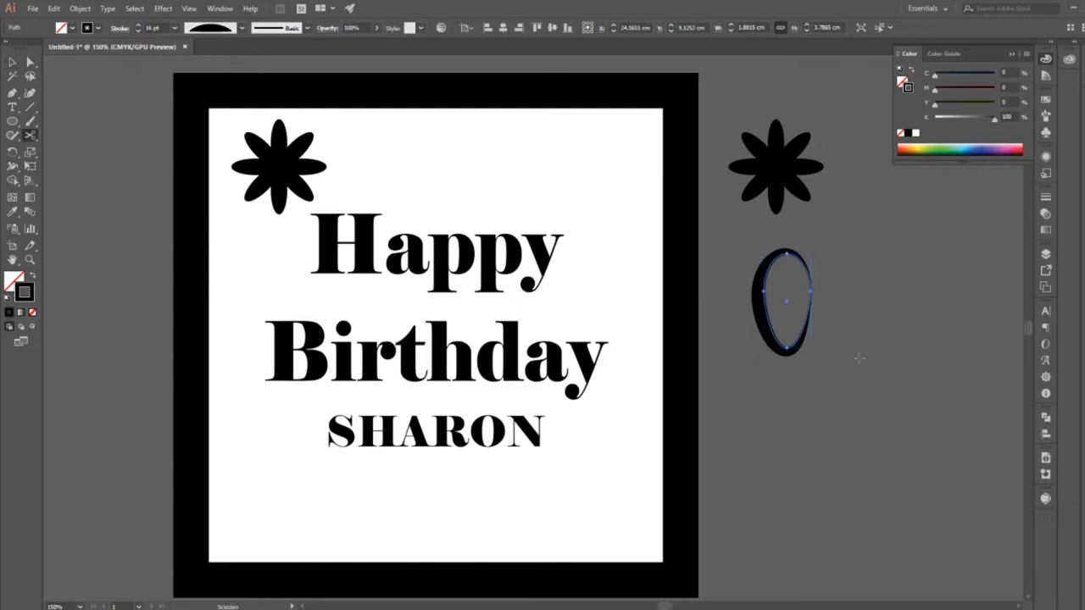
pyautogui.click(788, 347)
pyautogui.click(11, 62)
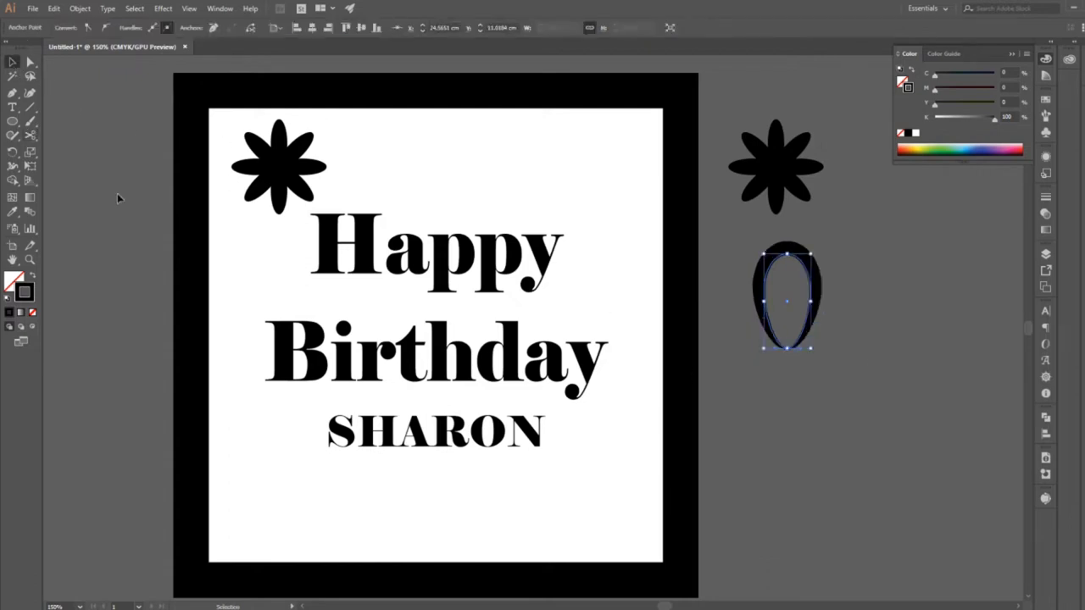
pyautogui.click(857, 409)
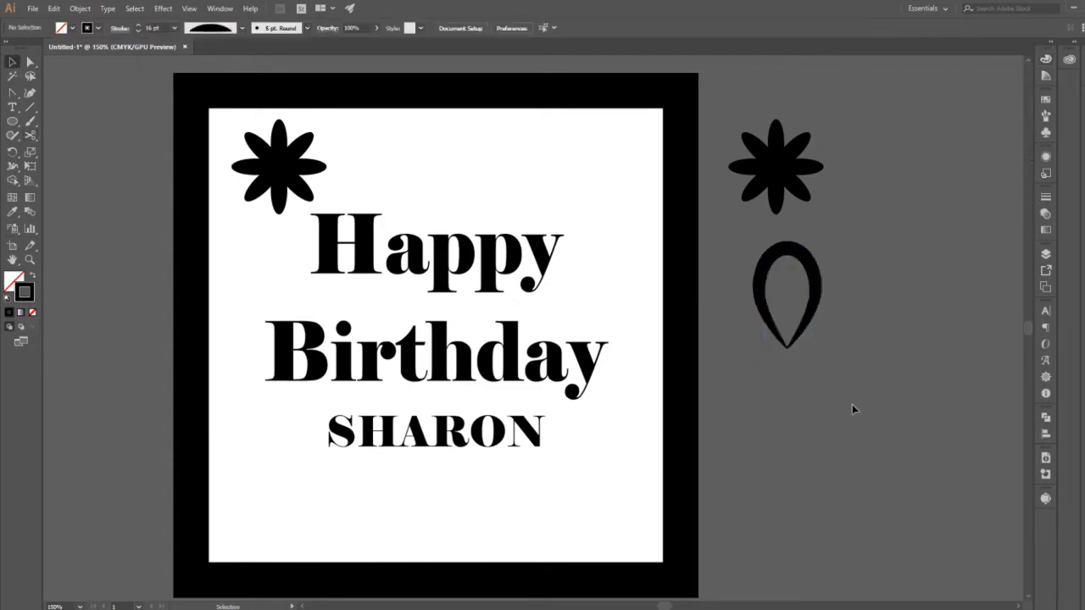
# Expand the appearance of the tapered petal outline into a filled shape.
pyautogui.click(765, 328)
pyautogui.click(80, 7)
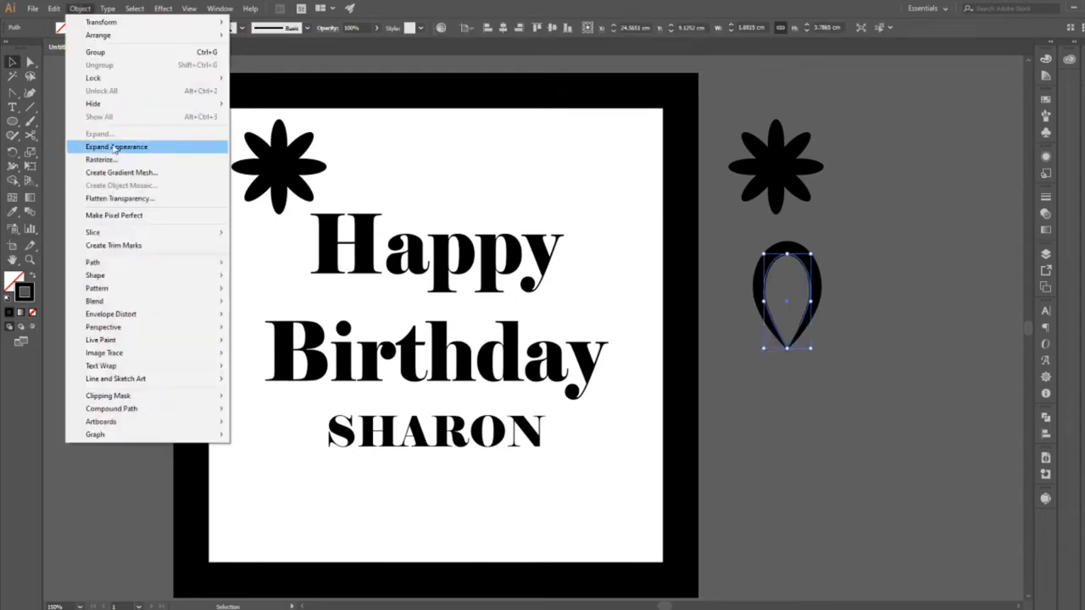
pyautogui.click(115, 147)
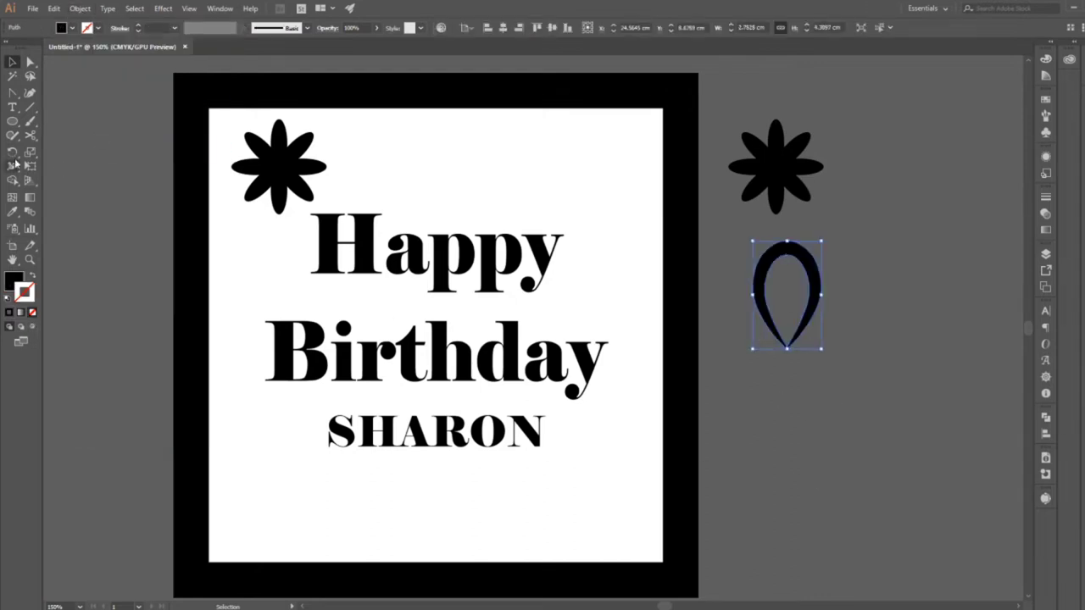
# Rotate copies of the petal by 72° about its lower tip and repeat until five petals form a flower.
pyautogui.click(13, 152)
pyautogui.keyDown('alt'); pyautogui.click(786, 347); pyautogui.keyUp('alt')
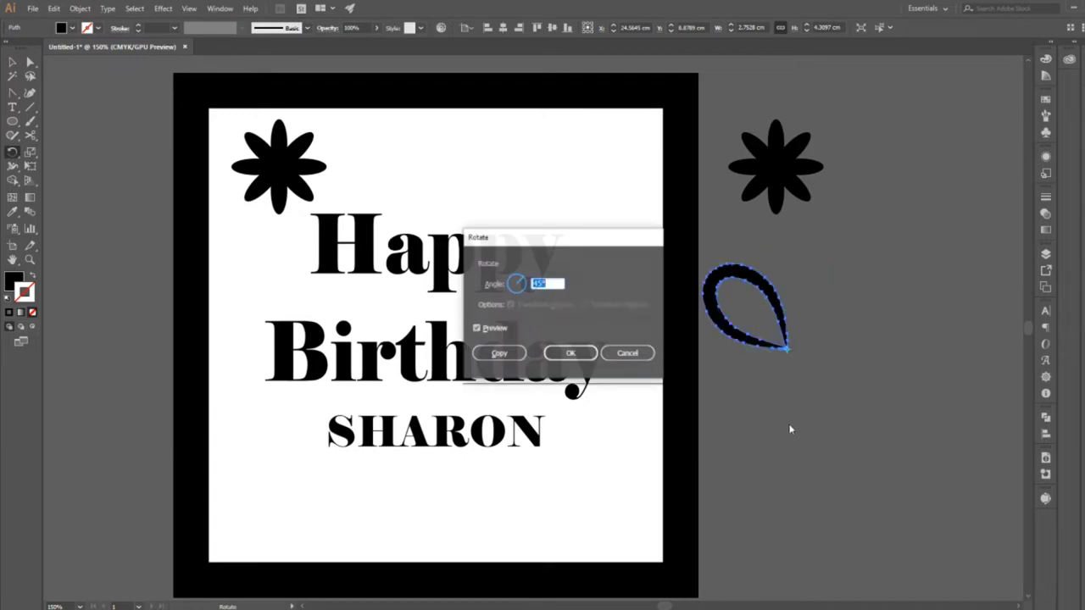
pyautogui.write('72')
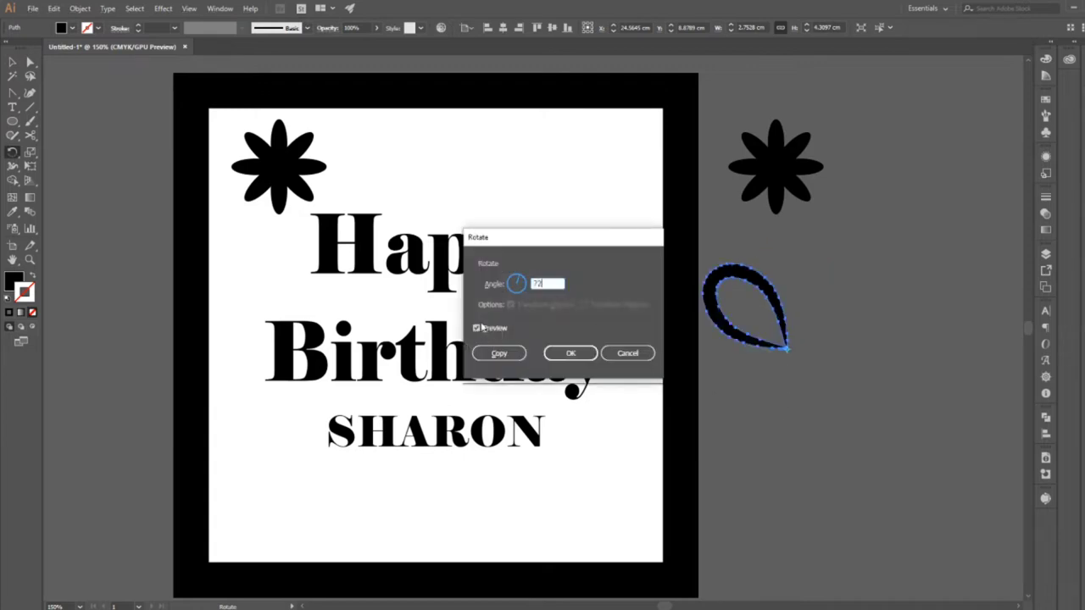
pyautogui.click(479, 330)
pyautogui.click(480, 331)
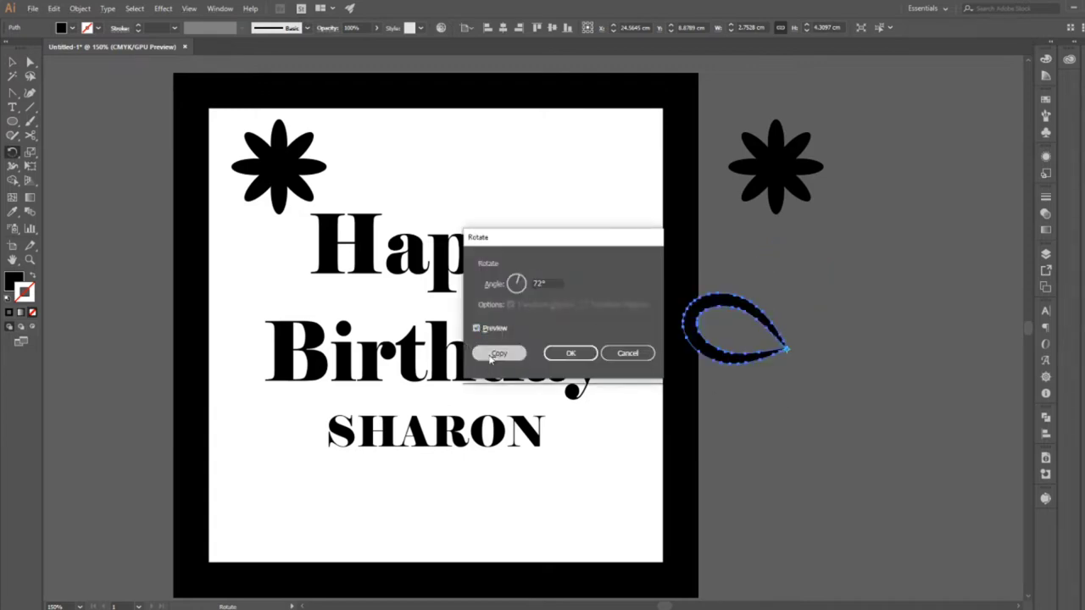
pyautogui.click(493, 356)
pyautogui.hotkey('ctrl', 'd')
pyautogui.hotkey('ctrl', 'd')
pyautogui.hotkey('ctrl', 'd')
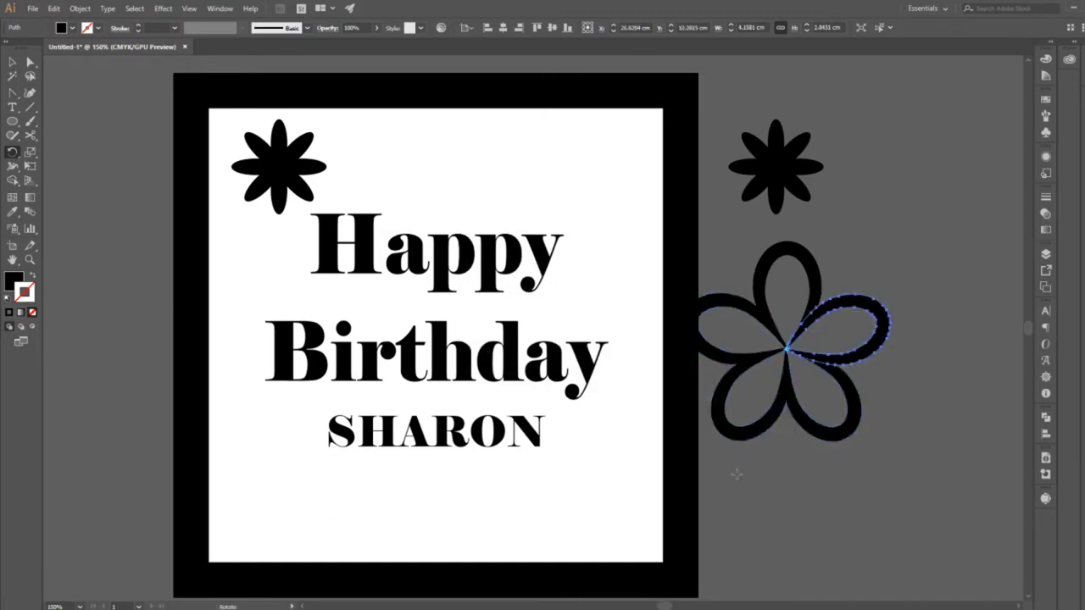
pyautogui.click(13, 62)
pyautogui.click(895, 400)
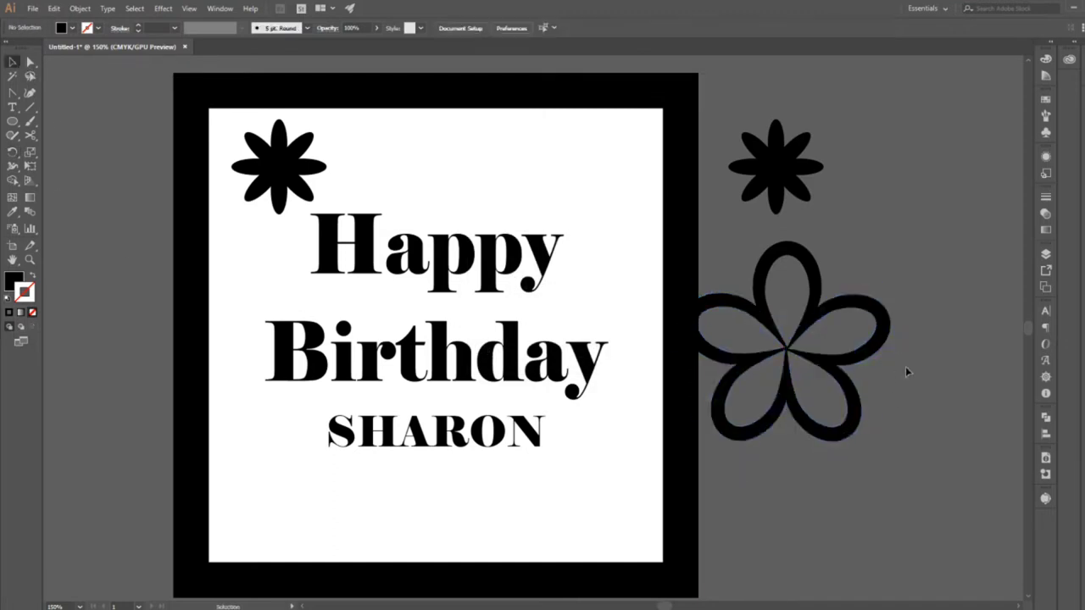
# Draw a small black circle centred where the five outlined petals meet.
pyautogui.click(768, 382)
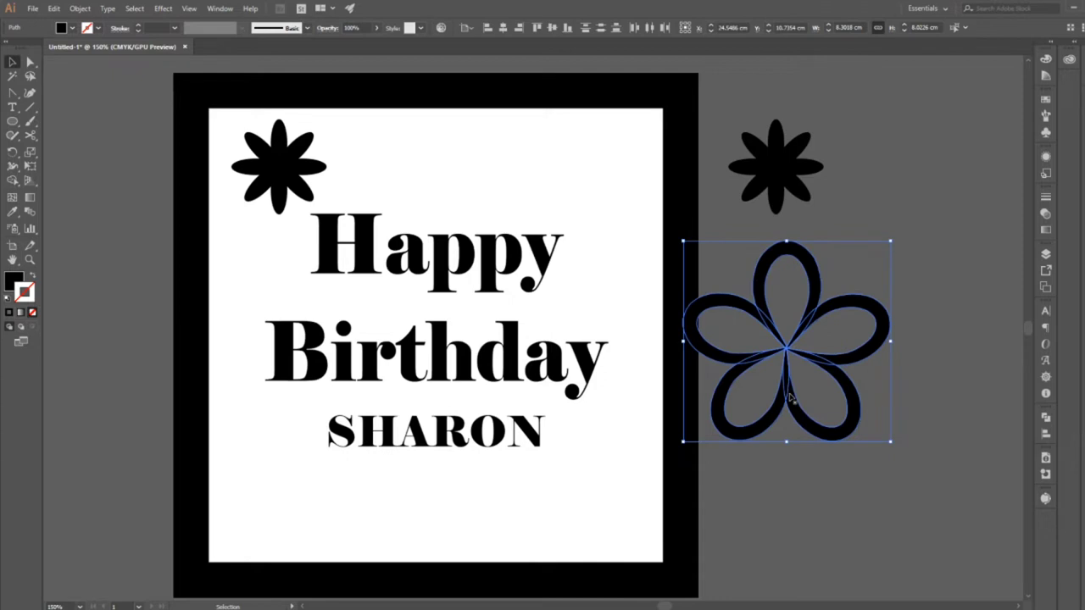
pyautogui.click(840, 466)
pyautogui.press('l')
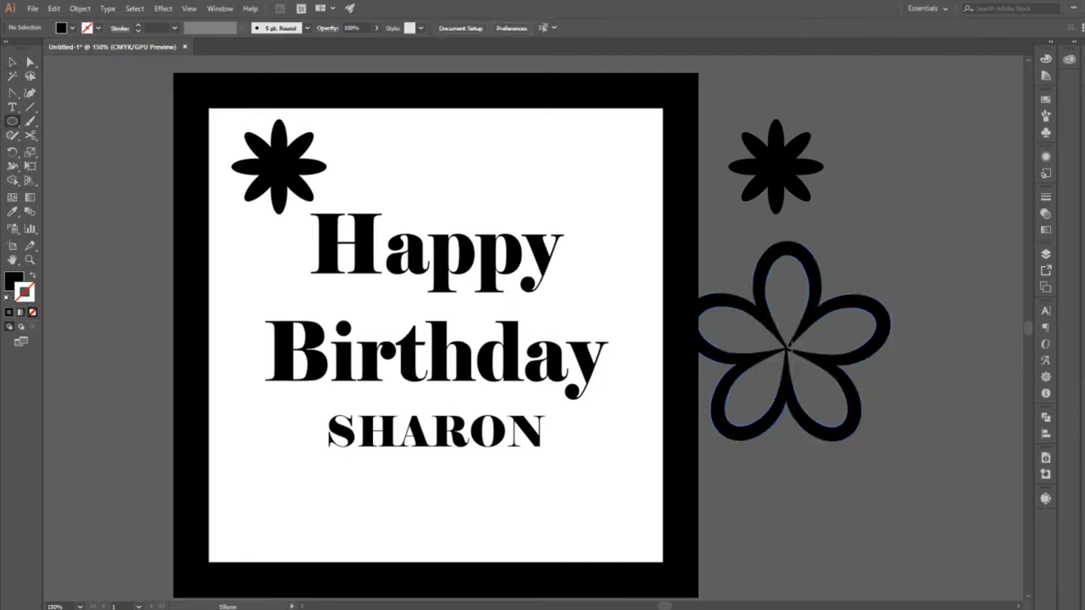
pyautogui.moveTo(785, 348); pyautogui.dragTo(771, 332)
pyautogui.click(15, 62)
# Place a copy of the outlined flower over the greeting inside the frame and unite its shapes with Pathfinder.
pyautogui.moveTo(942, 302); pyautogui.dragTo(496, 274)
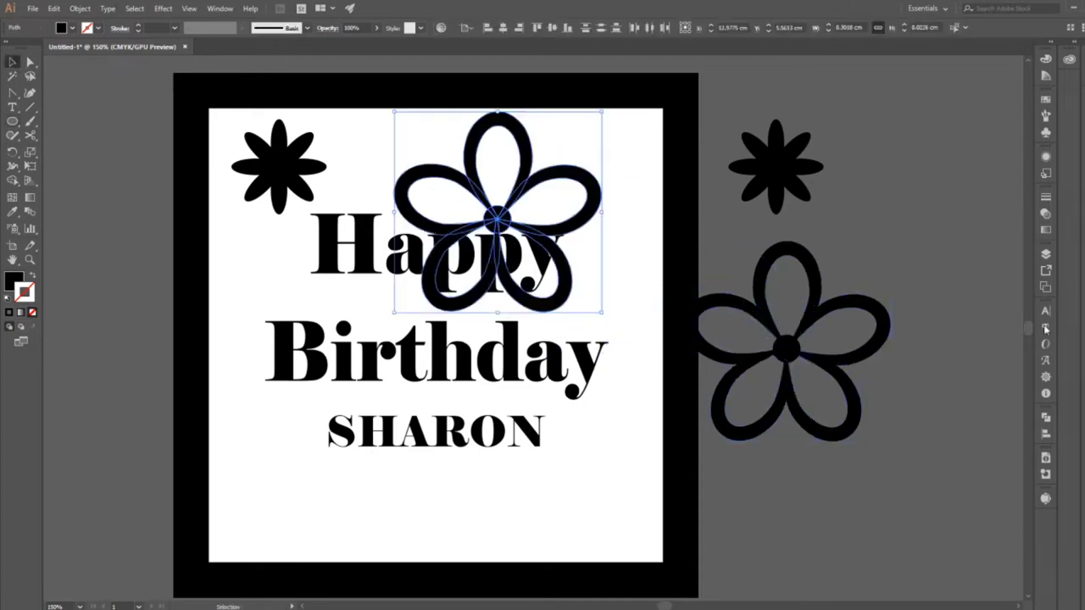
pyautogui.click(1045, 417)
pyautogui.click(909, 442)
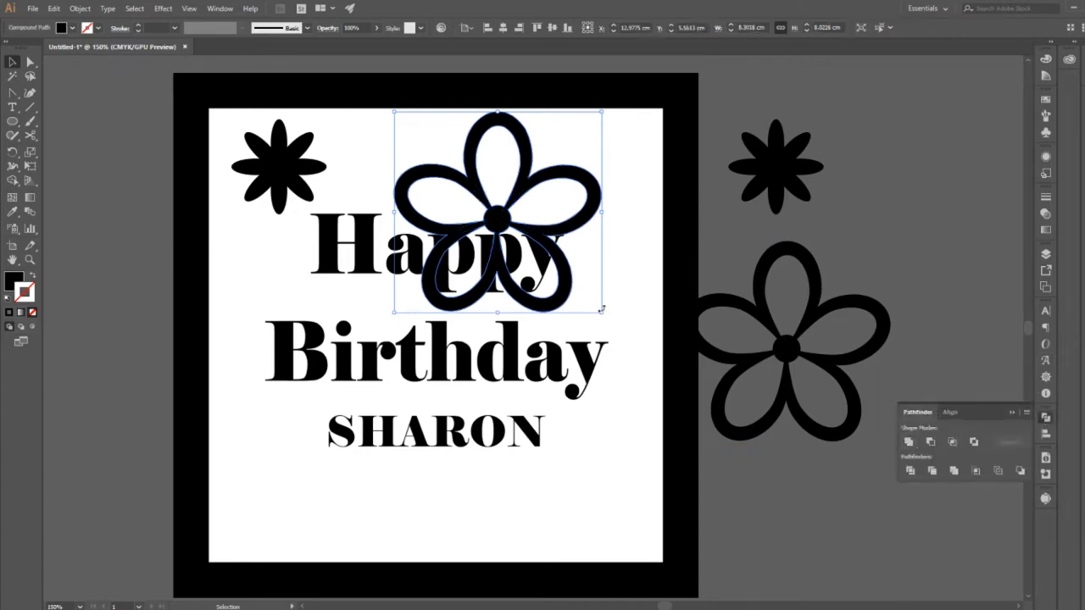
# Scale the united flower to about 5.3 × 5.1 cm in the frame's upper-left inner corner, with the solid flower moved below it.
pyautogui.moveTo(601, 310); pyautogui.dragTo(514, 228)
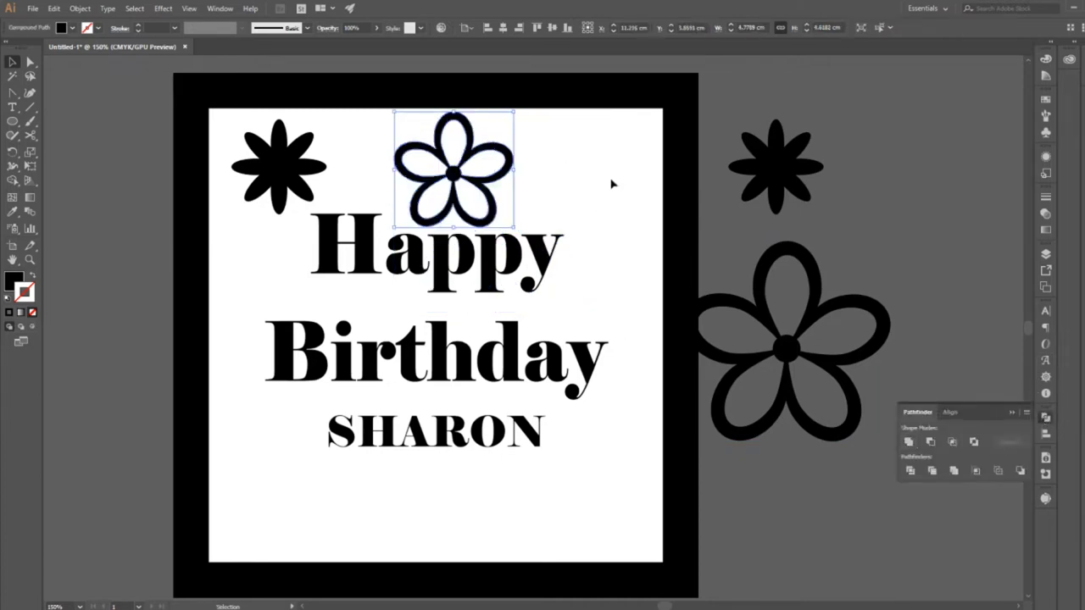
pyautogui.click(593, 183)
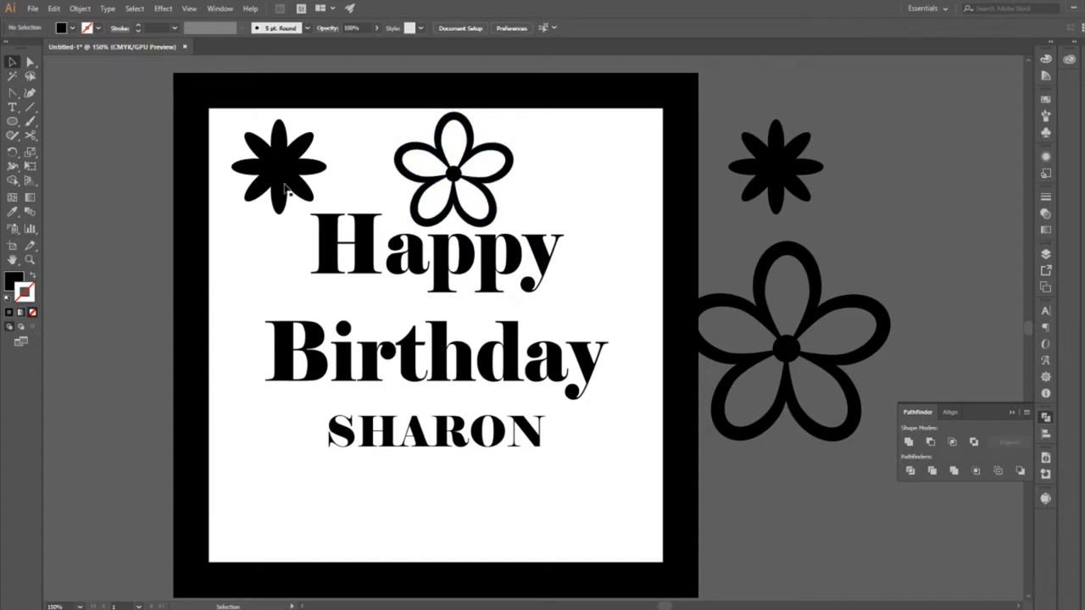
pyautogui.moveTo(288, 190); pyautogui.dragTo(283, 306)
pyautogui.moveTo(474, 226); pyautogui.dragTo(336, 234)
pyautogui.click(417, 143)
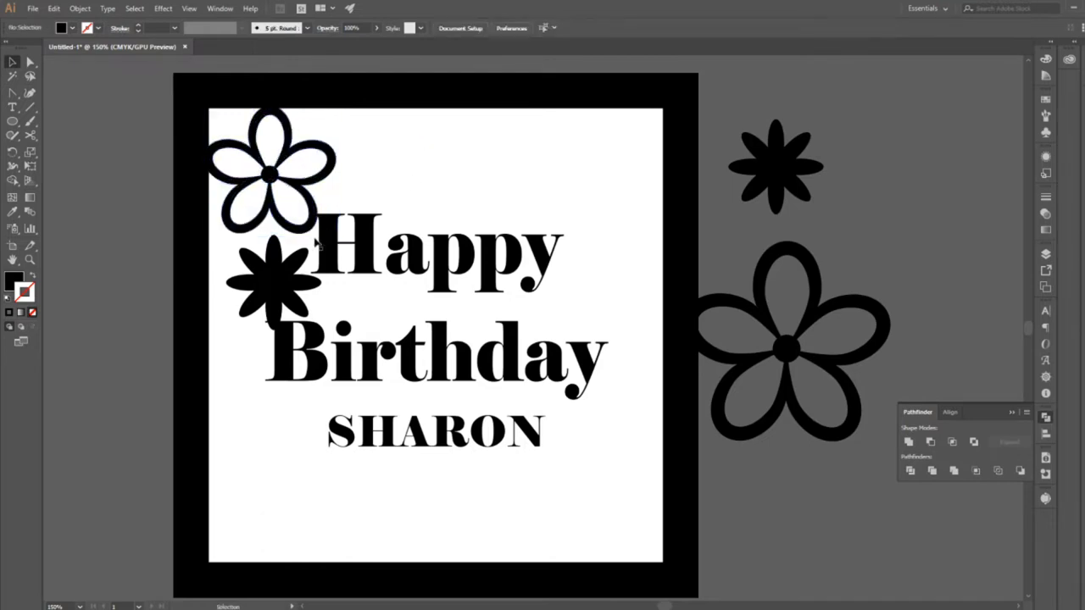
# Rotate the corner outlined flower slightly counterclockwise and move the solid flower up against its right side.
pyautogui.click(313, 221)
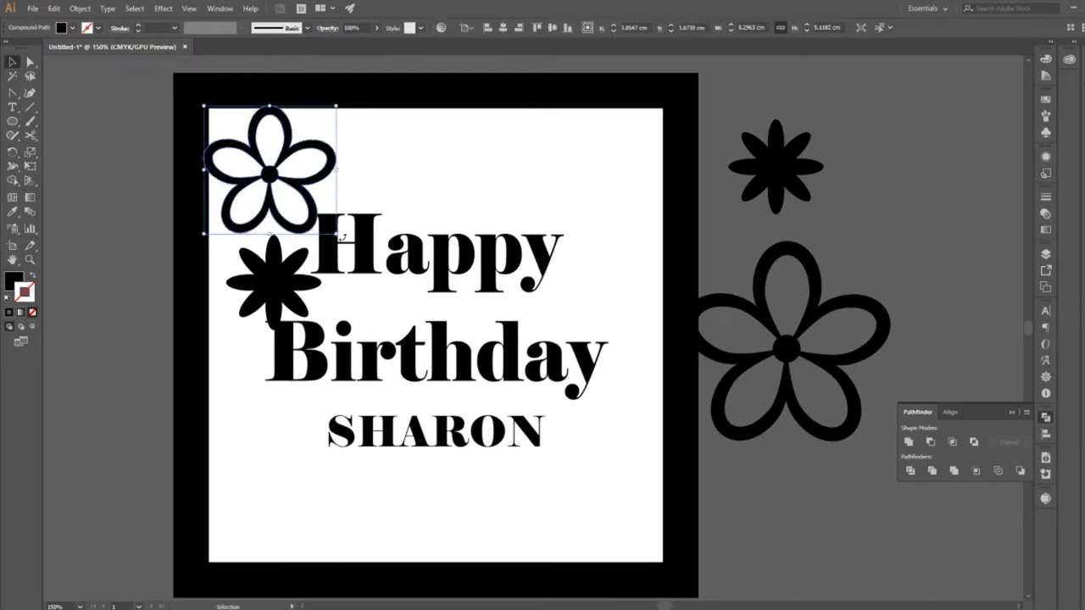
pyautogui.moveTo(342, 238)
pyautogui.mouseDown()
pyautogui.moveTo(347, 222)
pyautogui.moveTo(338, 222)
pyautogui.mouseUp()
pyautogui.click(434, 181)
pyautogui.click(316, 227)
pyautogui.click(432, 164)
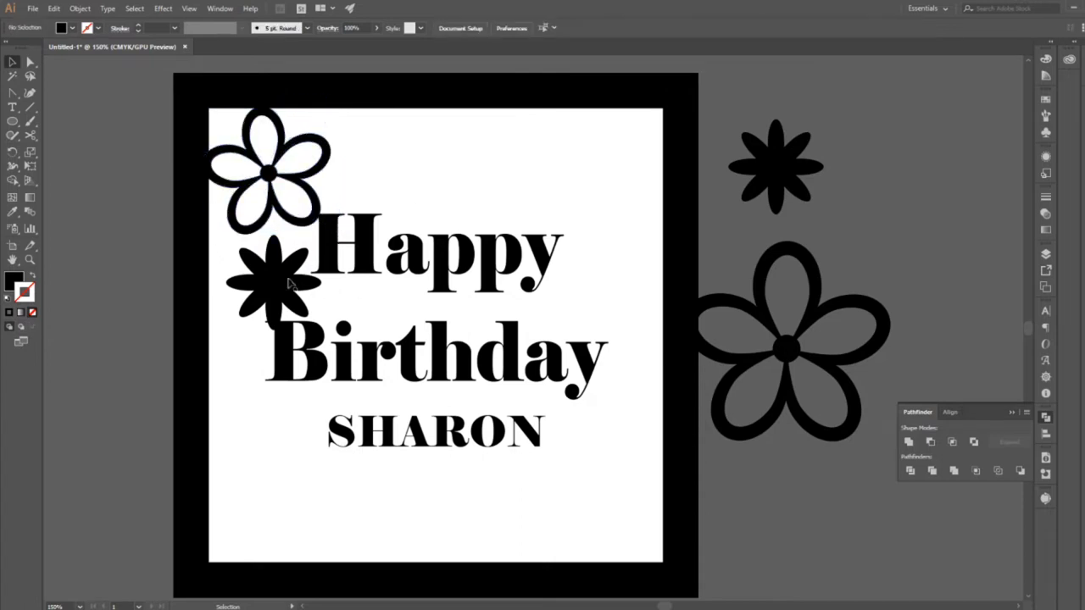
pyautogui.moveTo(286, 289); pyautogui.dragTo(379, 175)
# Set both greeting lines and the name in the Bauhaus 93 font.
pyautogui.moveTo(478, 190); pyautogui.dragTo(549, 417)
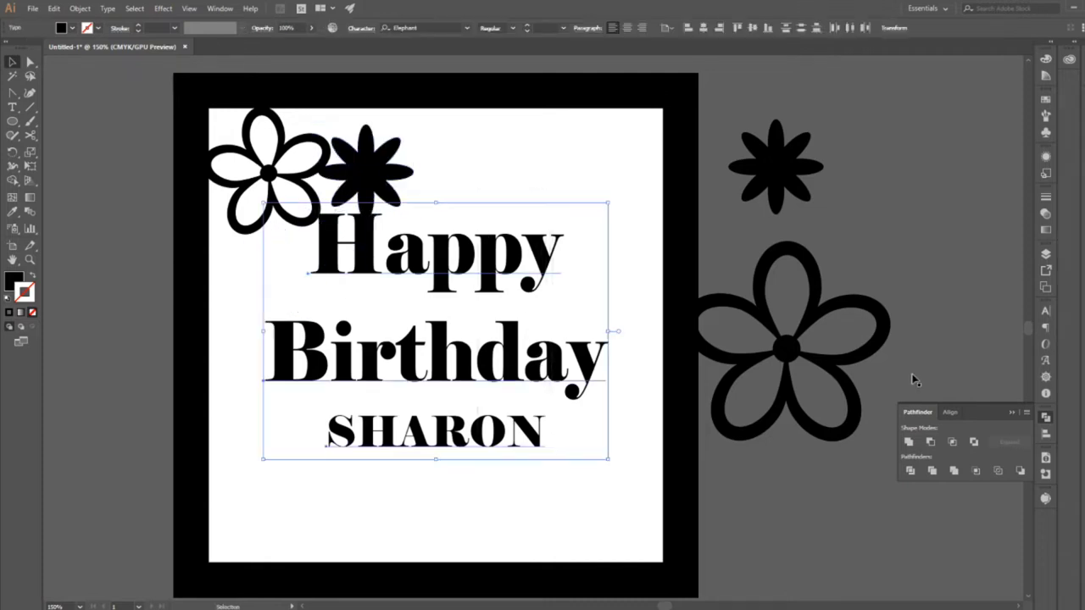
pyautogui.click(1045, 311)
pyautogui.click(1024, 338)
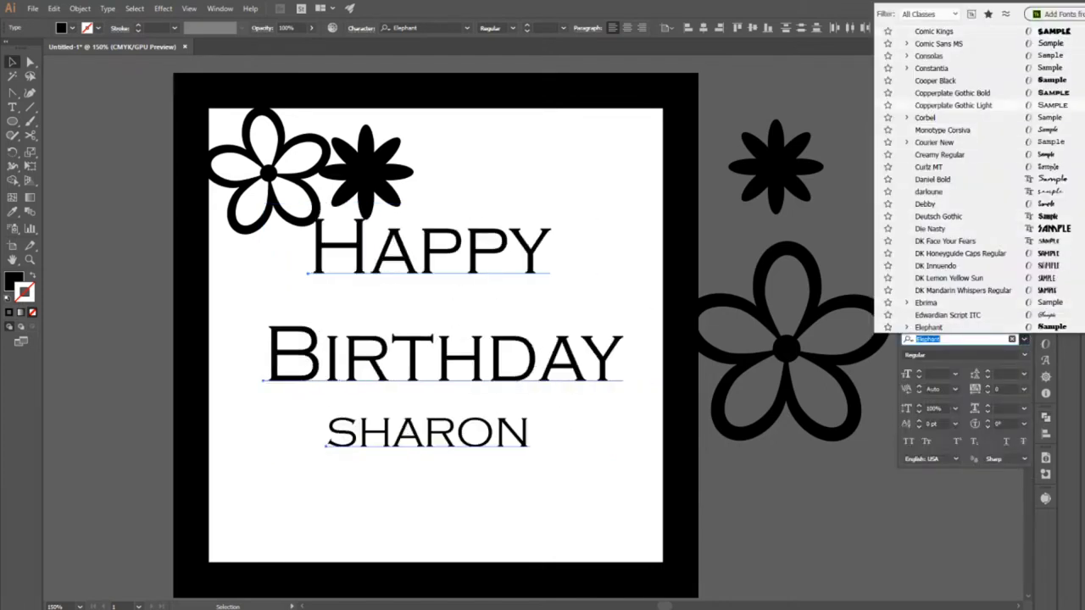
pyautogui.scroll(9, 1043, 152)
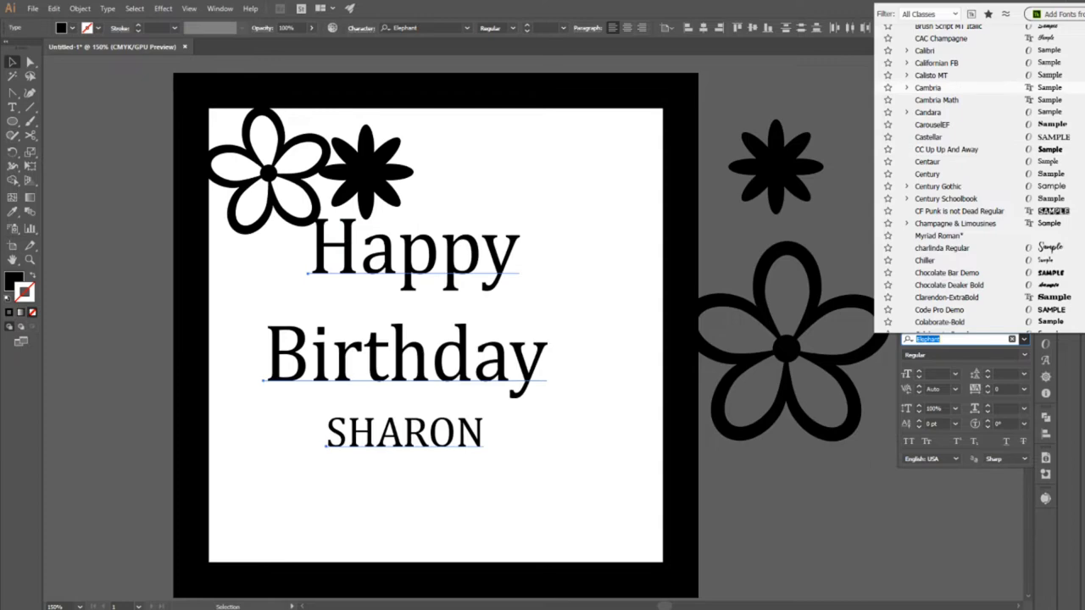
pyautogui.scroll(8, 1046, 169)
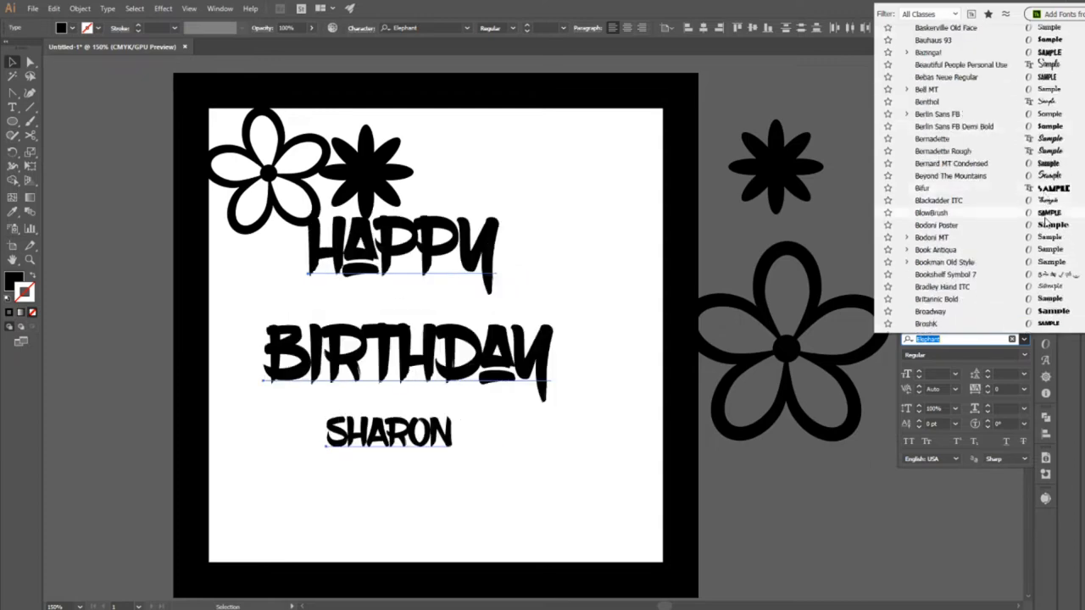
pyautogui.click(1056, 43)
pyautogui.click(626, 305)
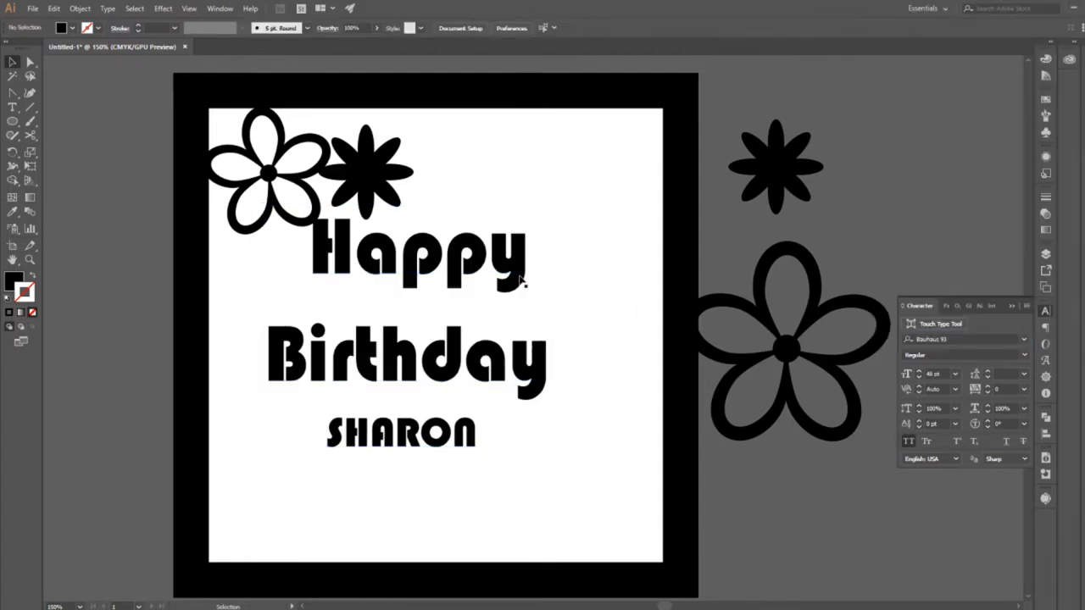
# Change the font of both greeting lines and the name to Clarendon-ExtraBold.
pyautogui.moveTo(591, 232); pyautogui.dragTo(468, 458)
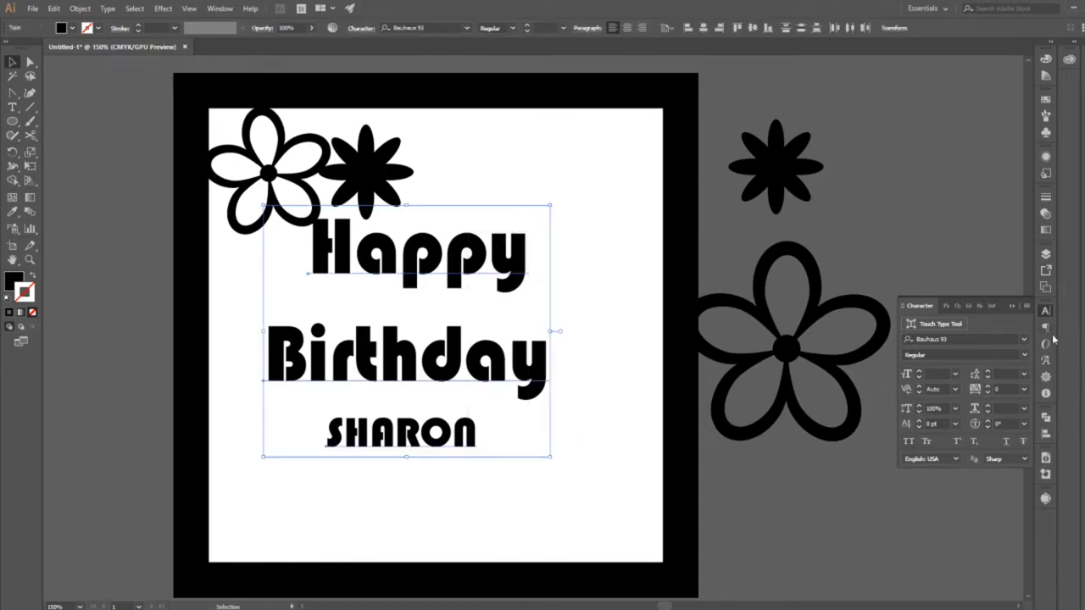
pyautogui.click(1024, 339)
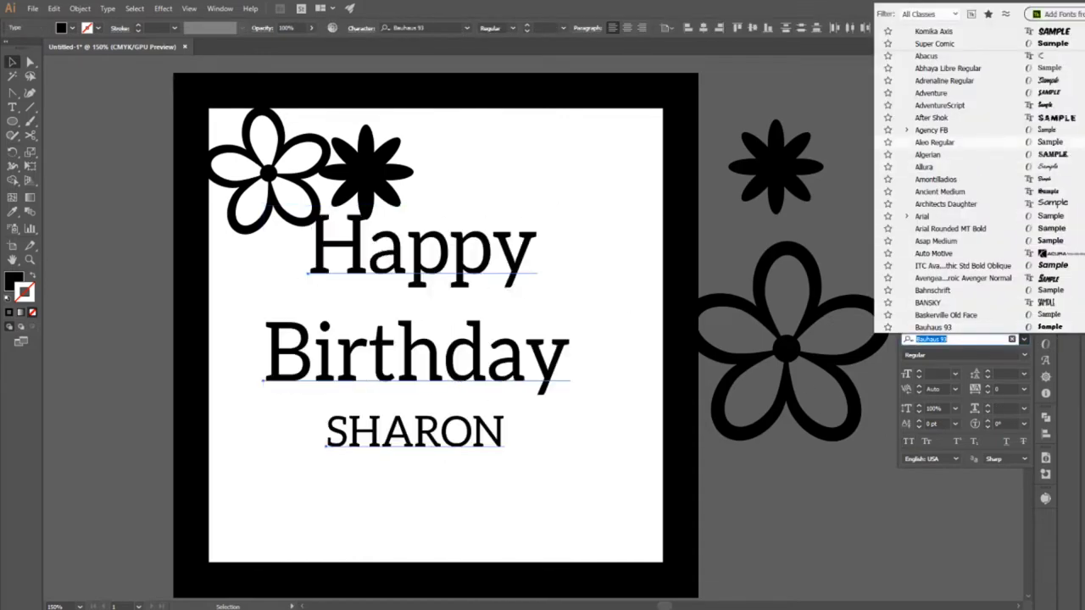
pyautogui.scroll(-8, 975, 178)
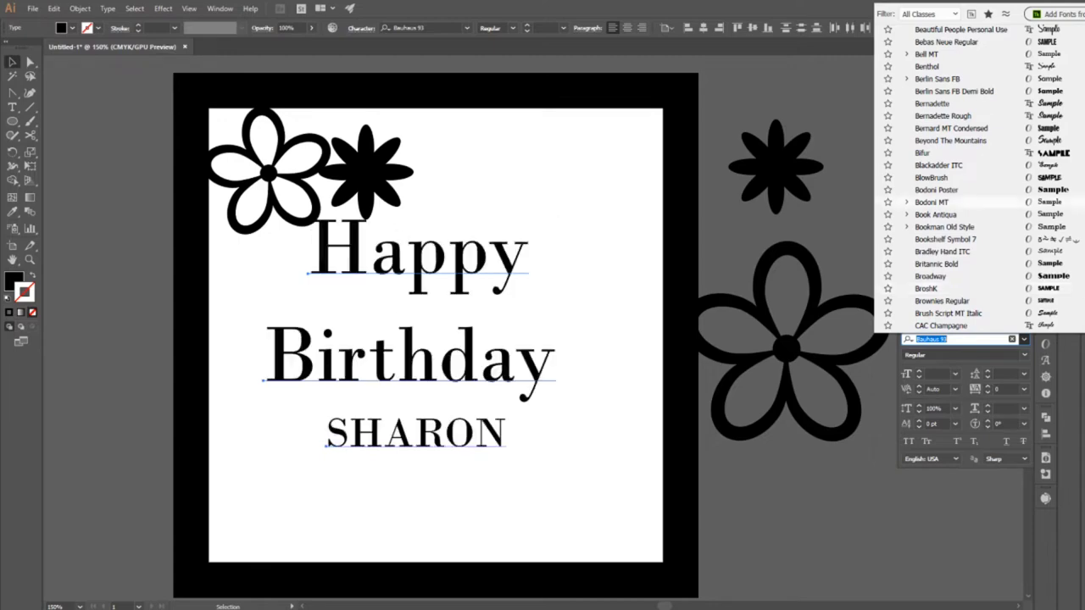
pyautogui.scroll(-7, 1068, 290)
pyautogui.scroll(-3, 975, 195)
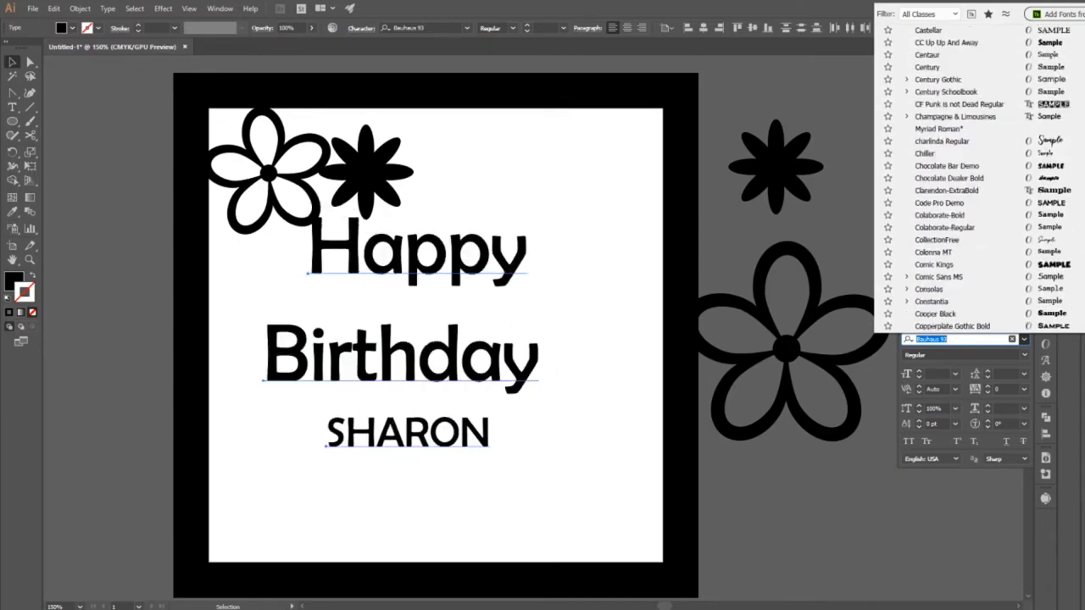
pyautogui.click(947, 190)
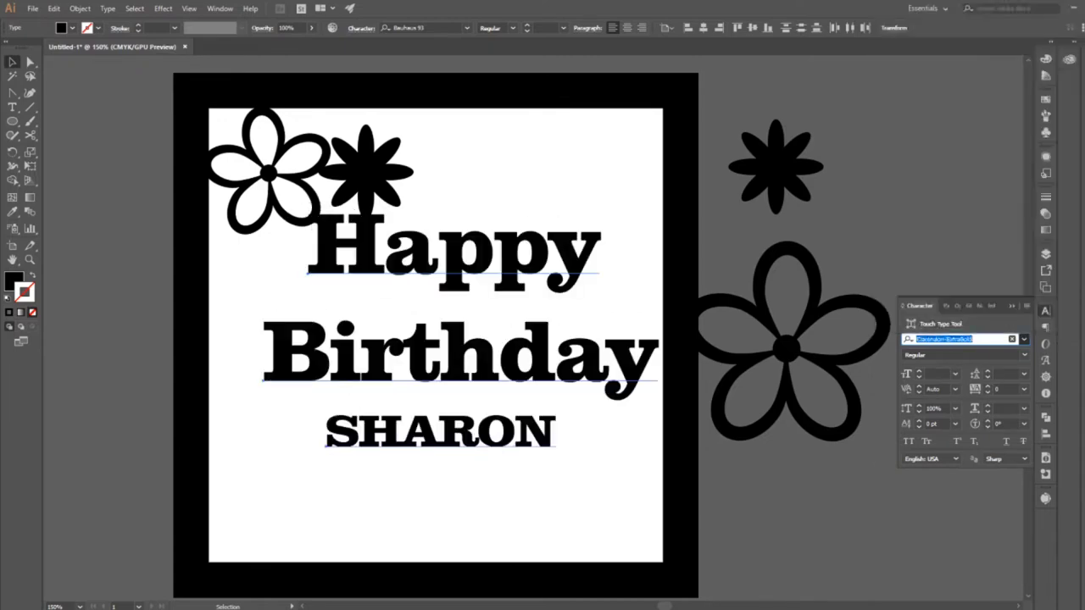
# Align the three text lines to the horizontal centre of the artboard.
pyautogui.click(1044, 438)
pyautogui.click(929, 441)
pyautogui.click(527, 460)
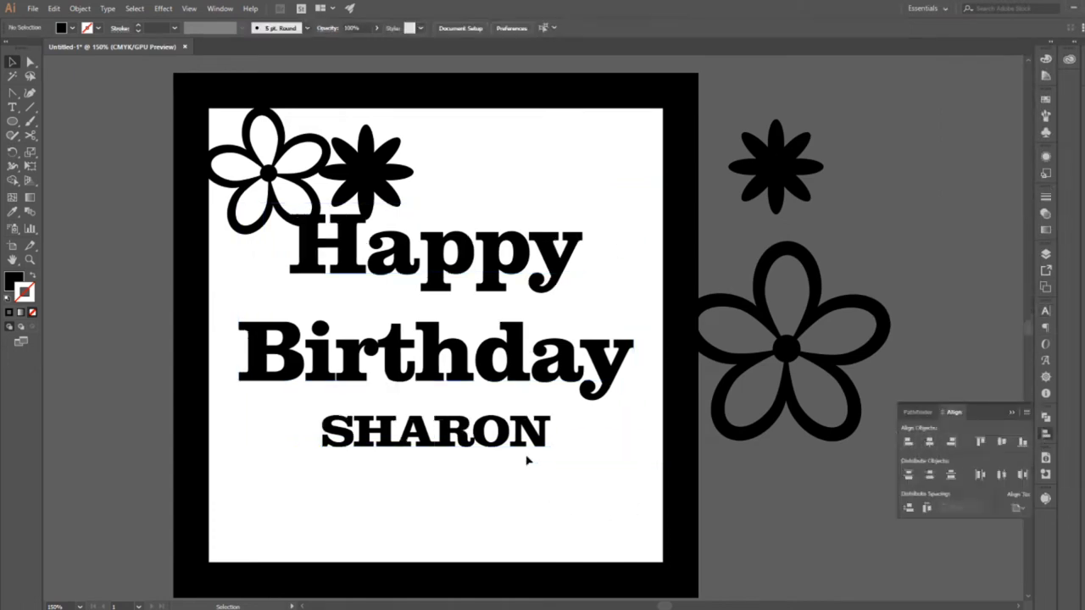
# Set the tracking of the word Happy to -100 and its horizontal scale to 100%.
pyautogui.click(371, 273)
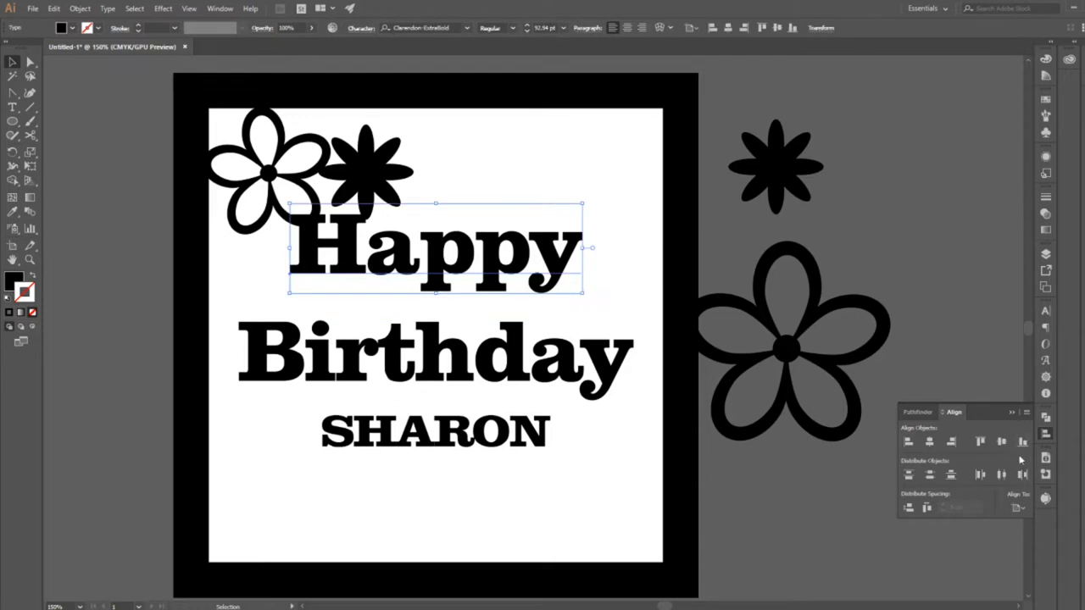
pyautogui.click(1045, 311)
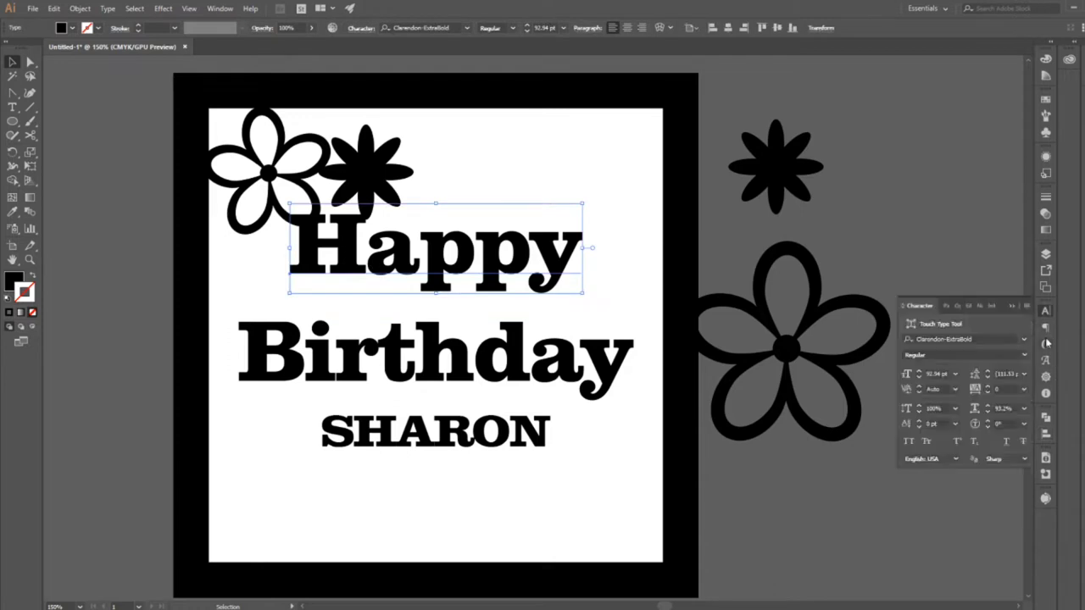
pyautogui.click(1025, 389)
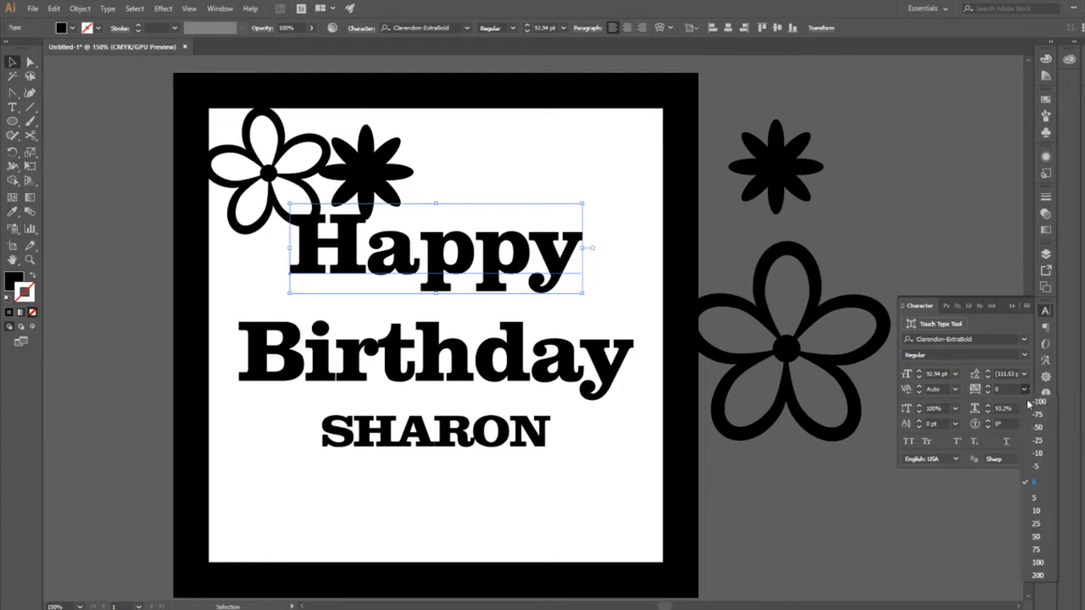
pyautogui.click(1028, 407)
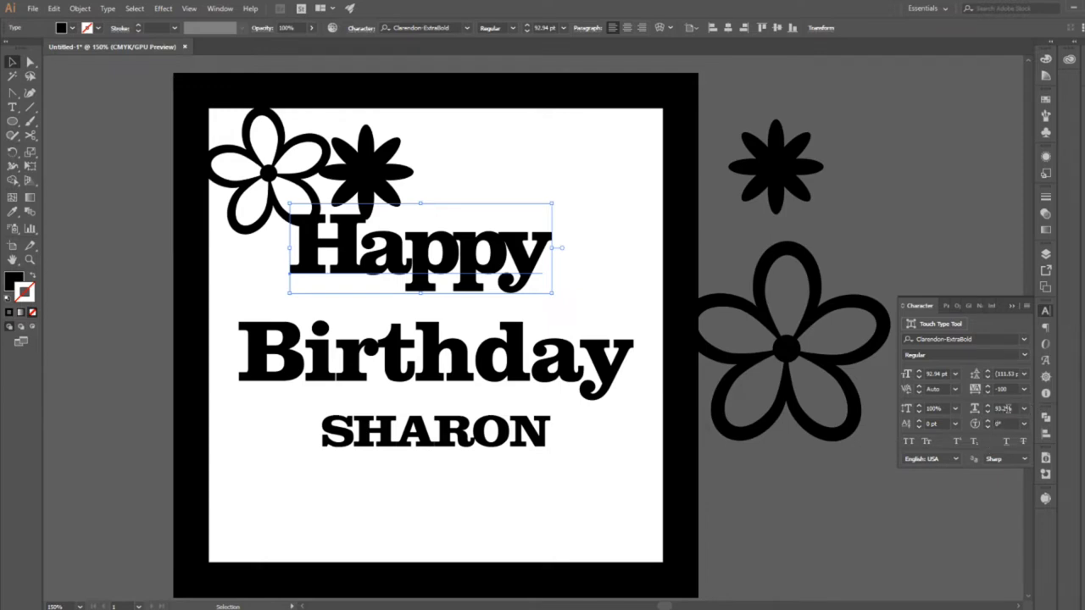
pyautogui.click(1025, 408)
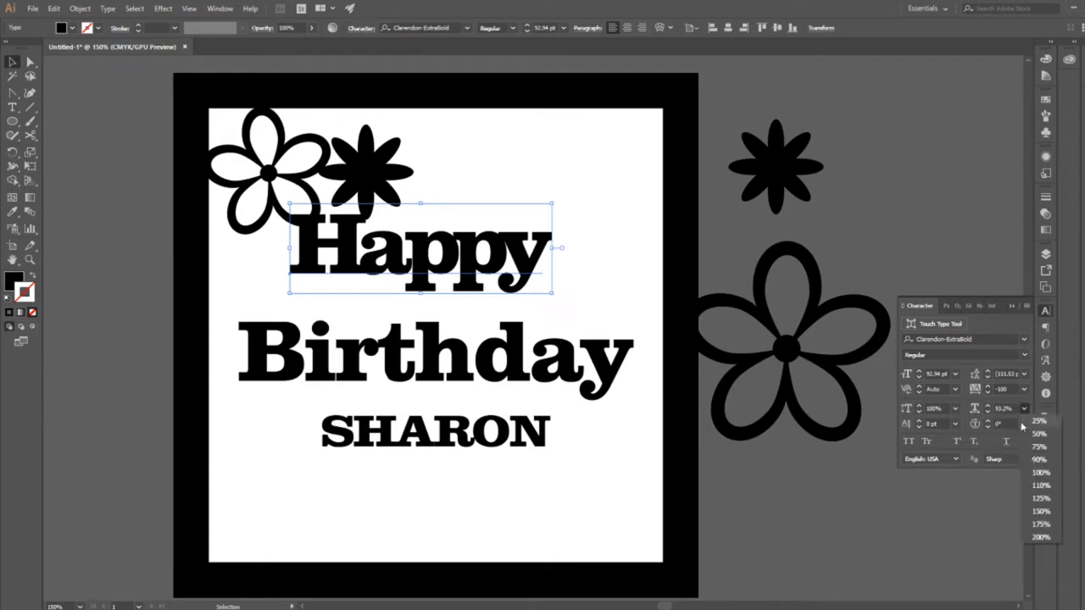
pyautogui.click(1041, 473)
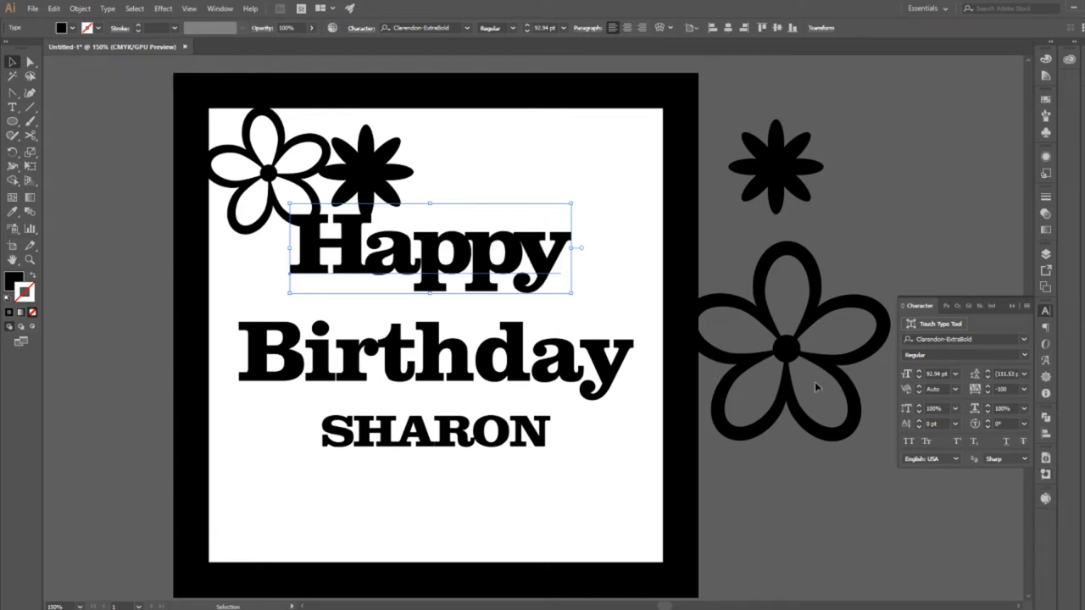
# Tighten the letter spacing of the word Birthday to a tracking of -50.
pyautogui.click(560, 363)
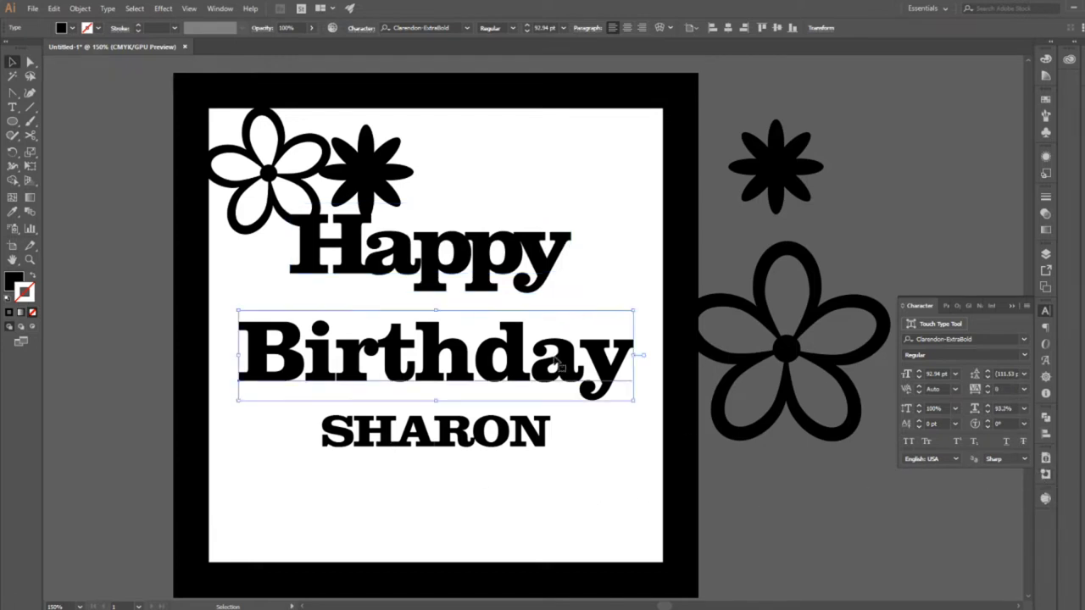
pyautogui.click(1024, 374)
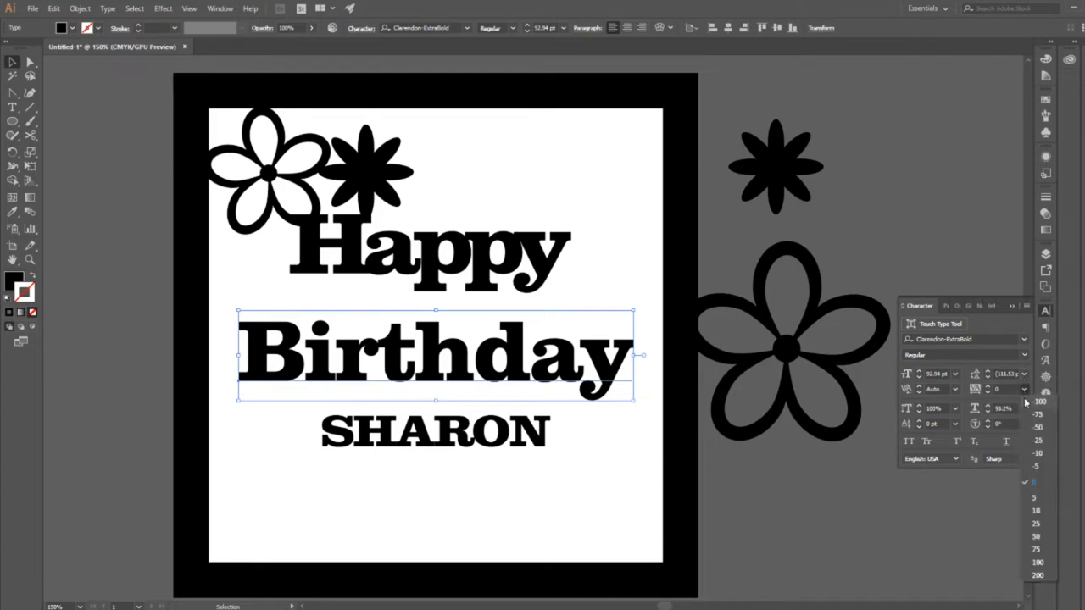
pyautogui.click(1027, 404)
pyautogui.click(1024, 389)
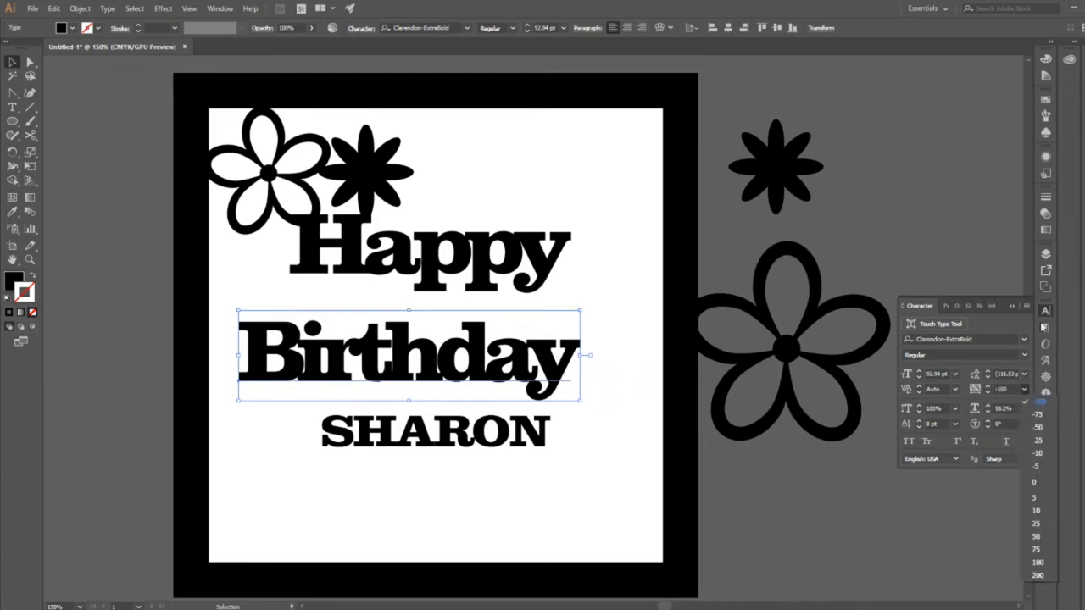
pyautogui.click(1050, 433)
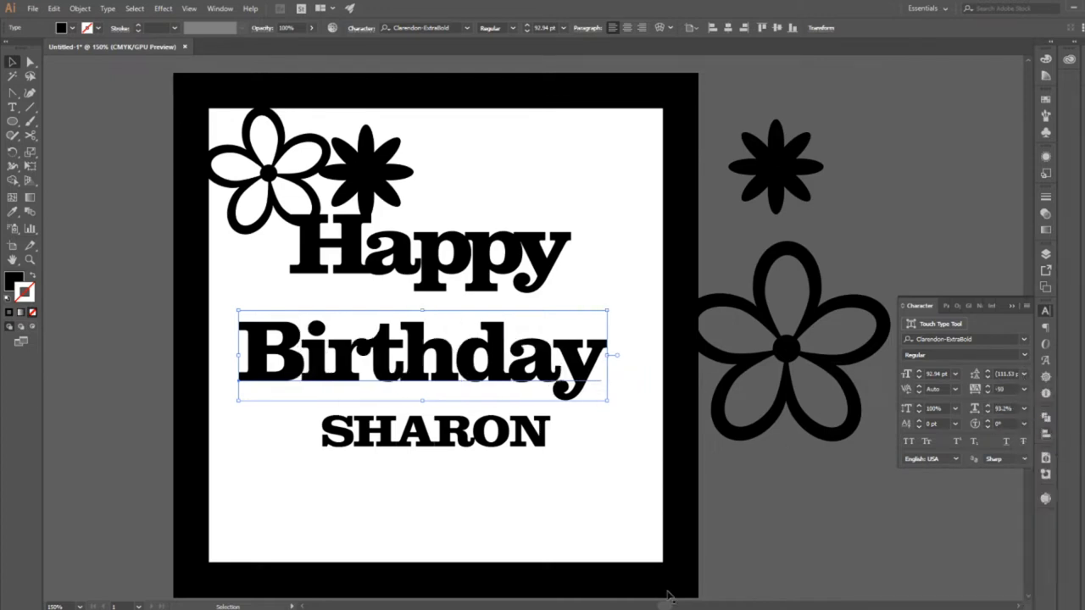
pyautogui.click(547, 509)
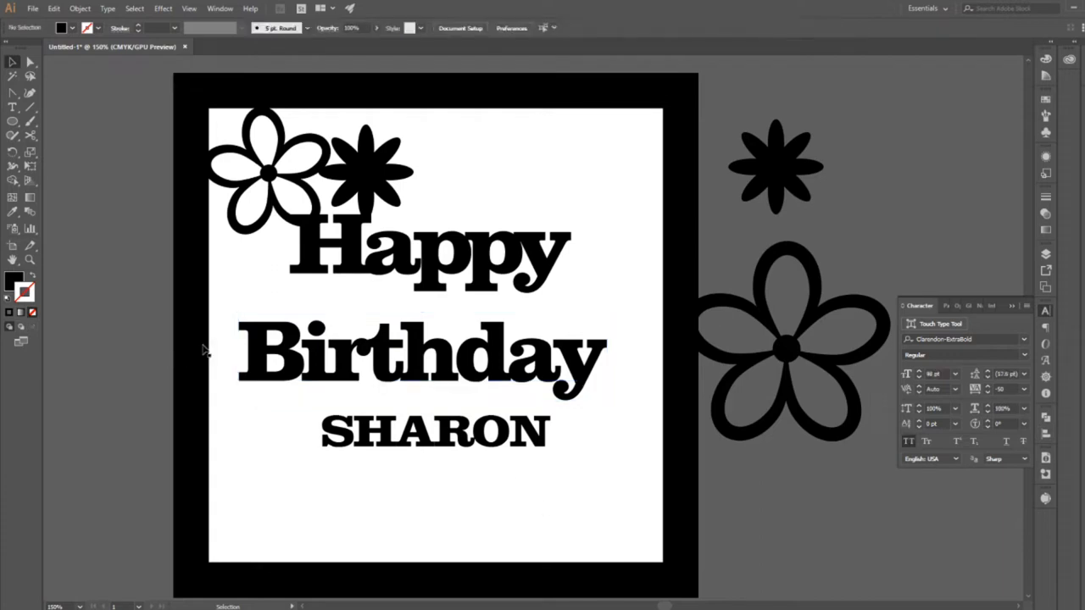
# Set the tracking of the name line below the greeting to -25.
pyautogui.click(496, 442)
pyautogui.click(1026, 390)
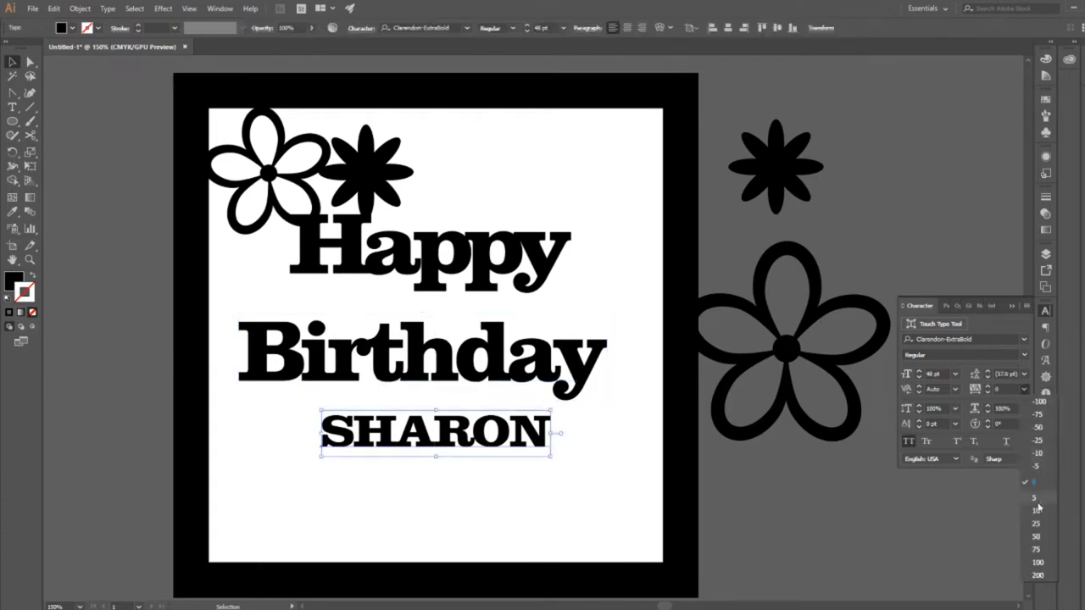
pyautogui.click(1034, 443)
pyautogui.click(426, 499)
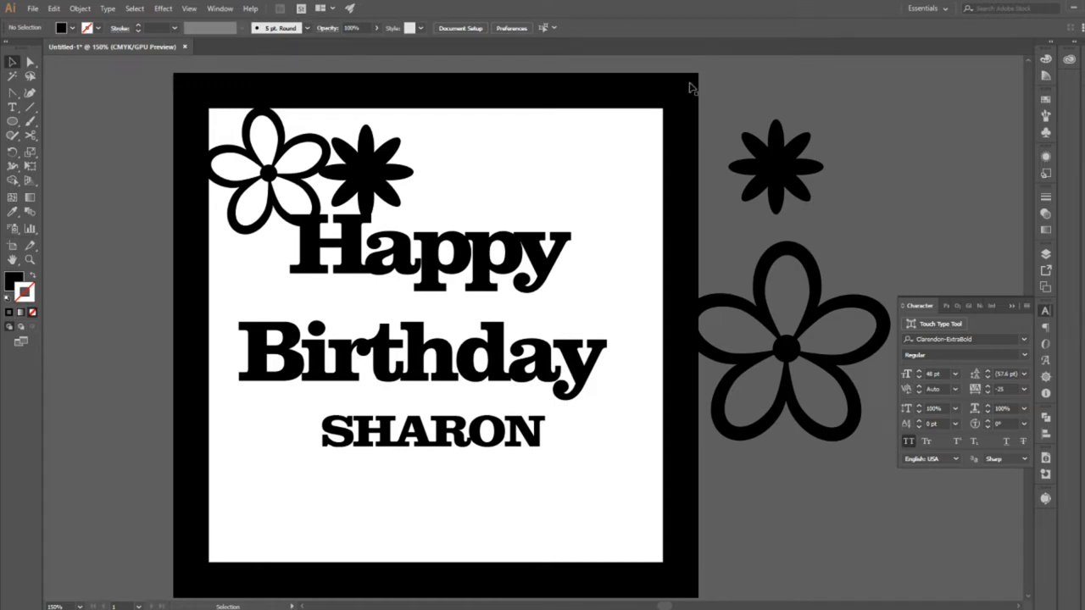
# Convert the words Happy and Birthday to outlines.
pyautogui.click(435, 259)
pyautogui.keyDown('shift'); pyautogui.click(494, 380); pyautogui.keyUp('shift')
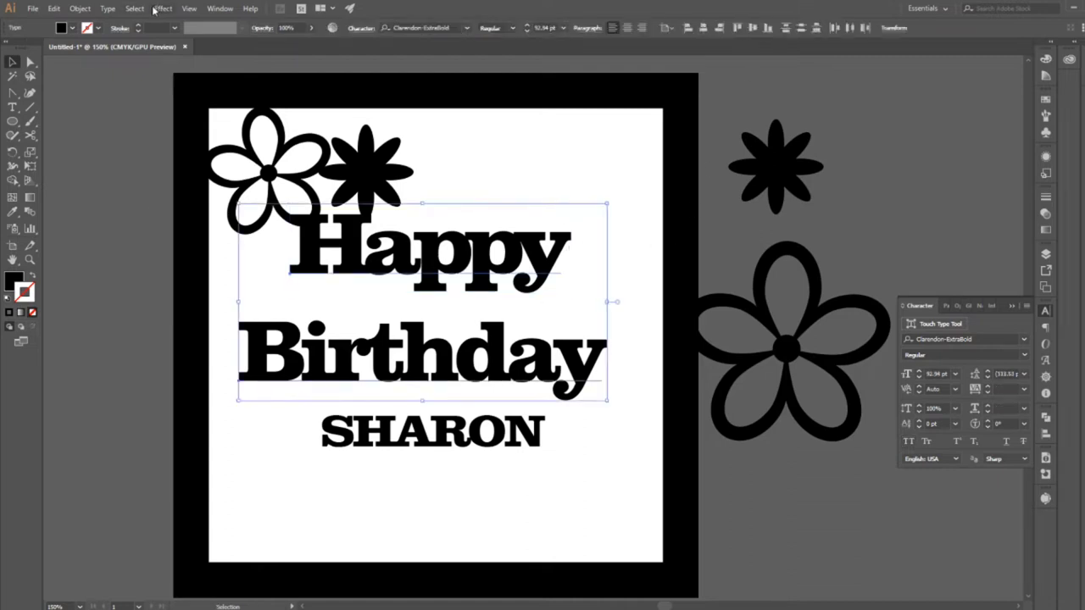
pyautogui.click(108, 8)
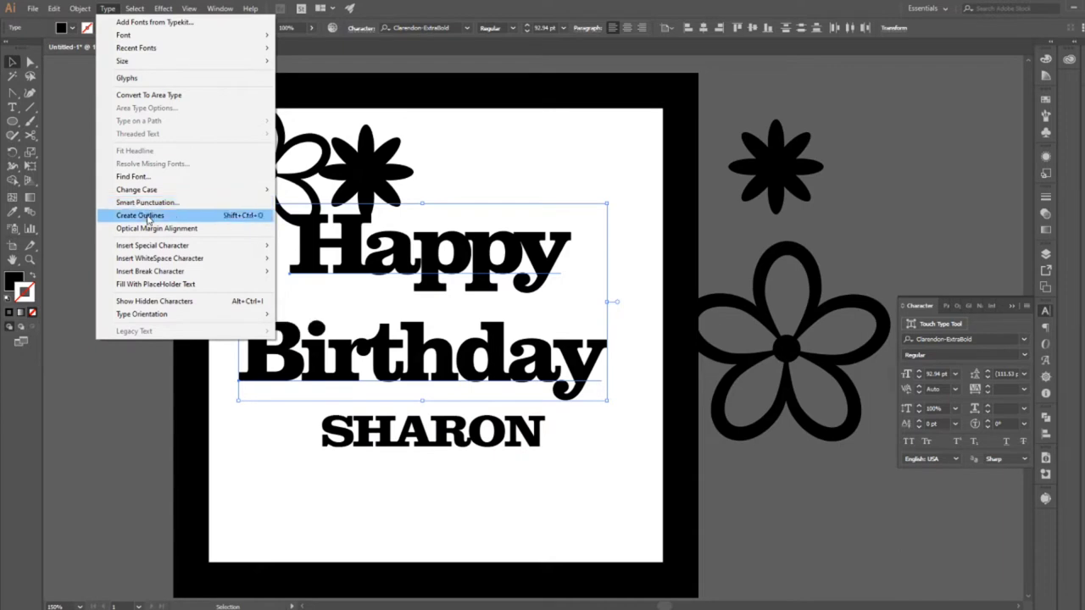
pyautogui.click(140, 215)
# Isolate the outlined word Happy and nudge its H and a slightly right, tighter against the first p.
pyautogui.click(417, 256)
pyautogui.click(409, 272)
pyautogui.doubleClick(409, 272)
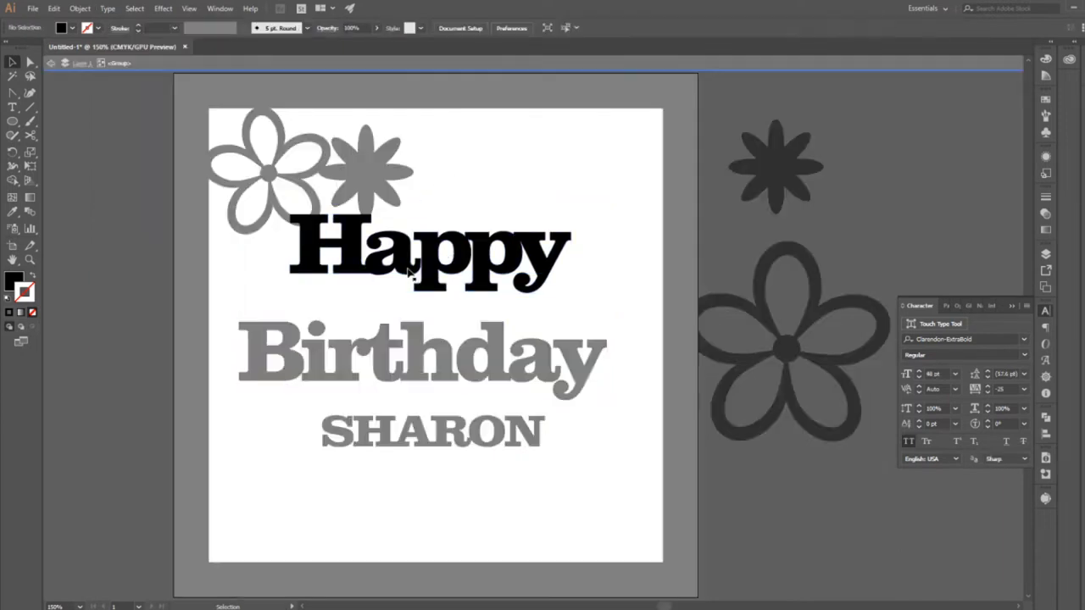
pyautogui.click(408, 272)
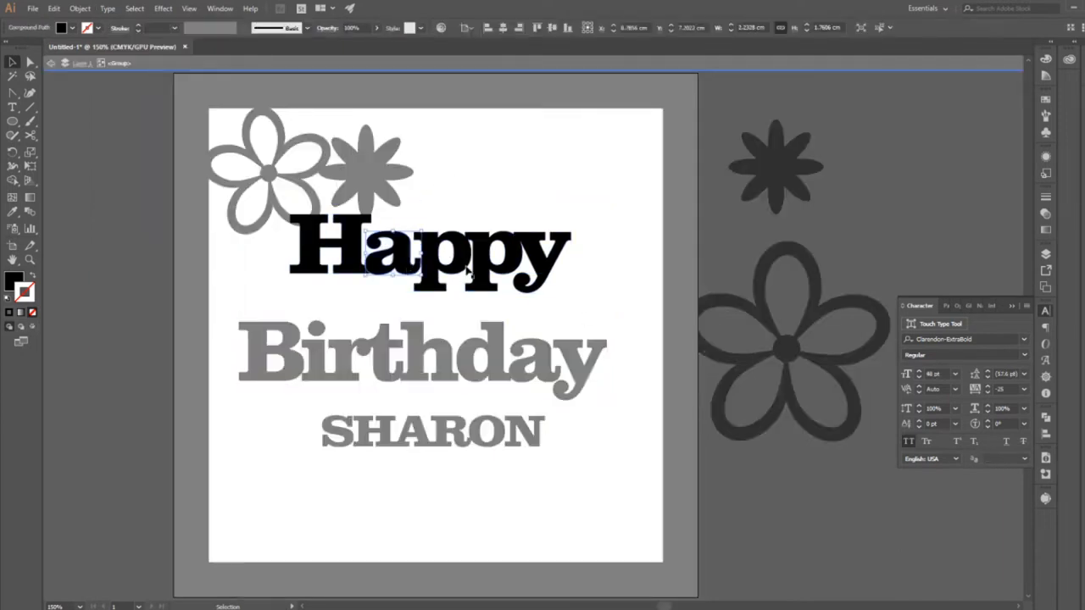
pyautogui.moveTo(346, 290); pyautogui.dragTo(373, 266)
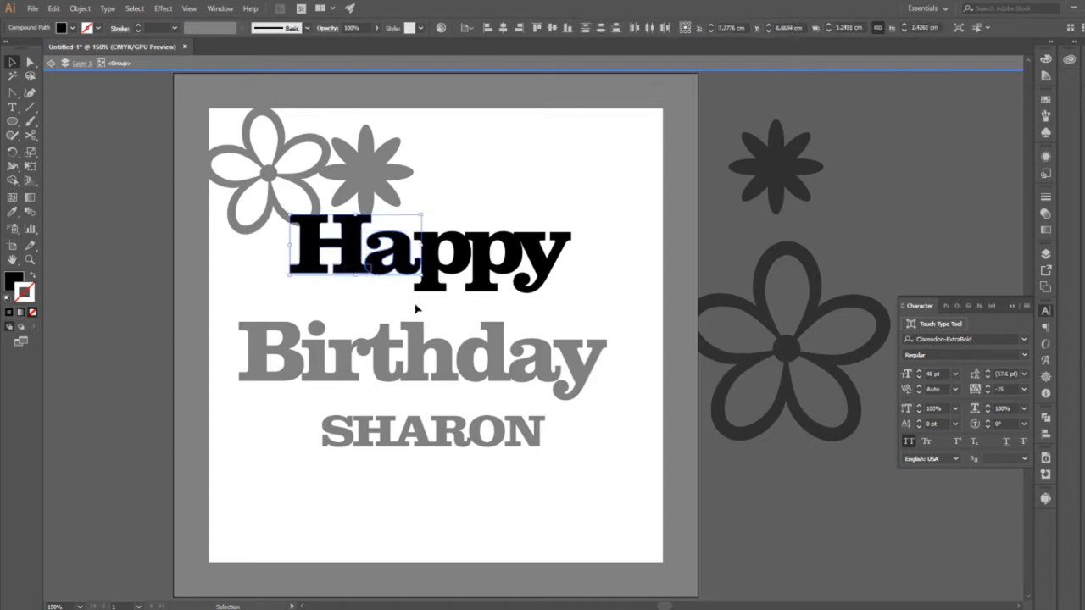
pyautogui.press('Right')
pyautogui.press('Right')
pyautogui.press('Right')
pyautogui.click(543, 188)
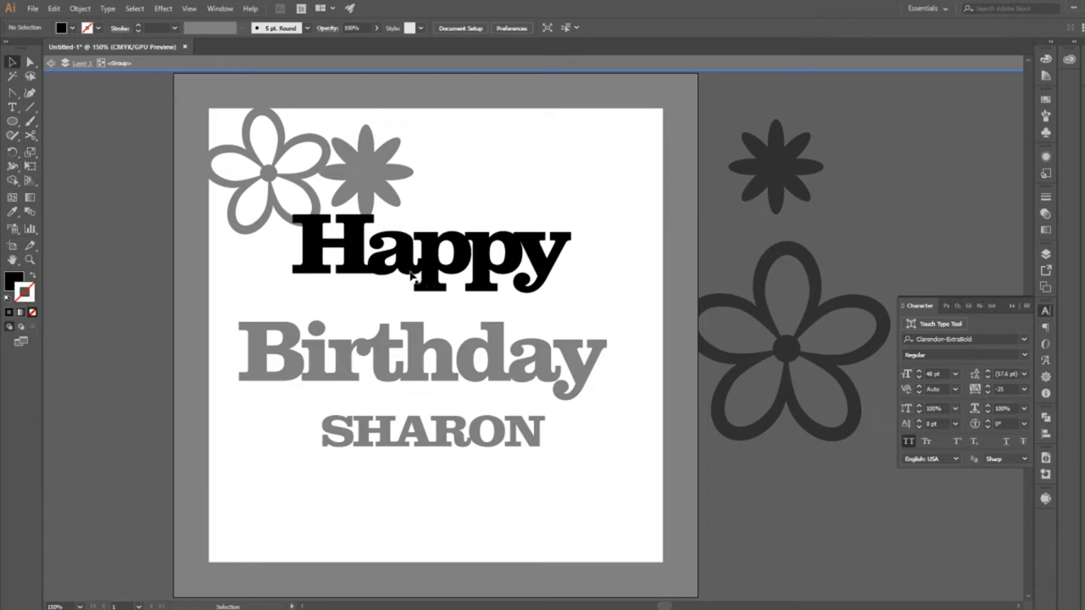
pyautogui.doubleClick(598, 266)
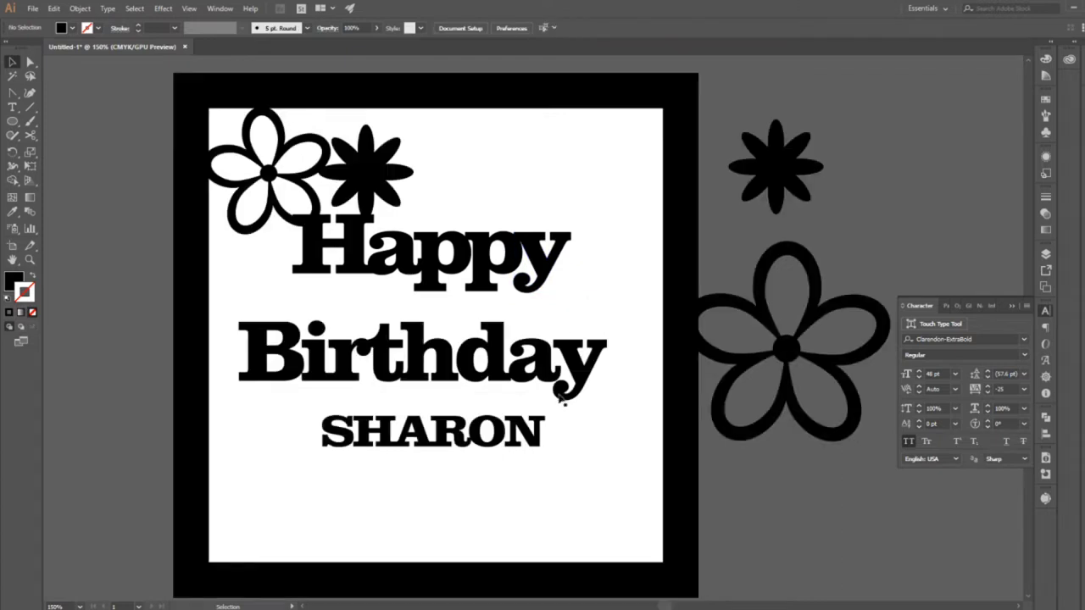
# Stretch the upper-left serif of the y in Birthday leftward so it overlaps the a.
pyautogui.click(575, 371)
pyautogui.press('a')
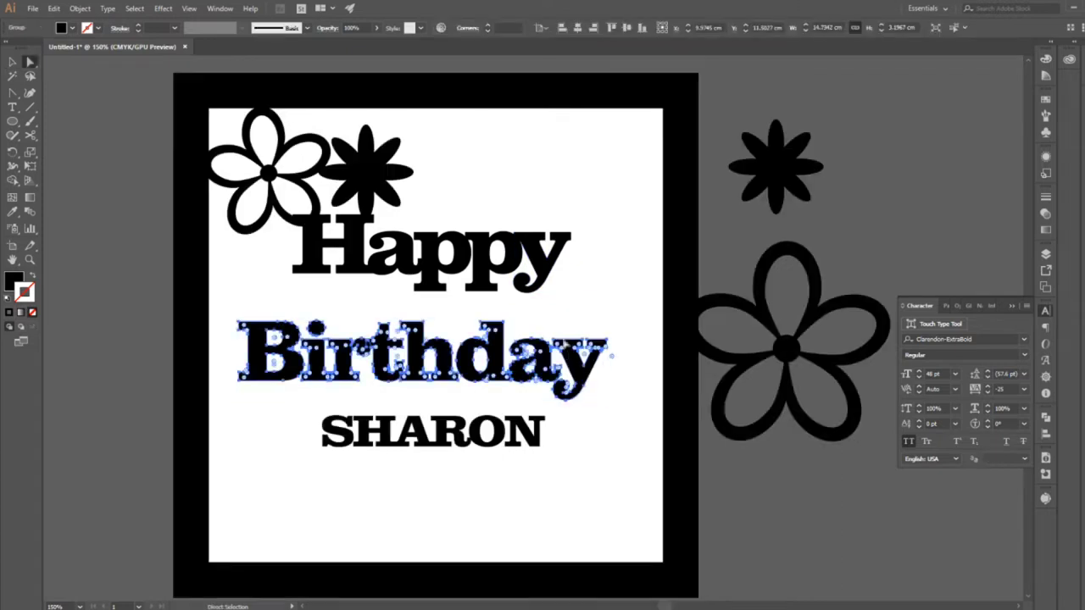
pyautogui.click(554, 340)
pyautogui.keyDown('shift'); pyautogui.click(554, 349); pyautogui.keyUp('shift')
pyautogui.moveTo(553, 348); pyautogui.dragTo(538, 348)
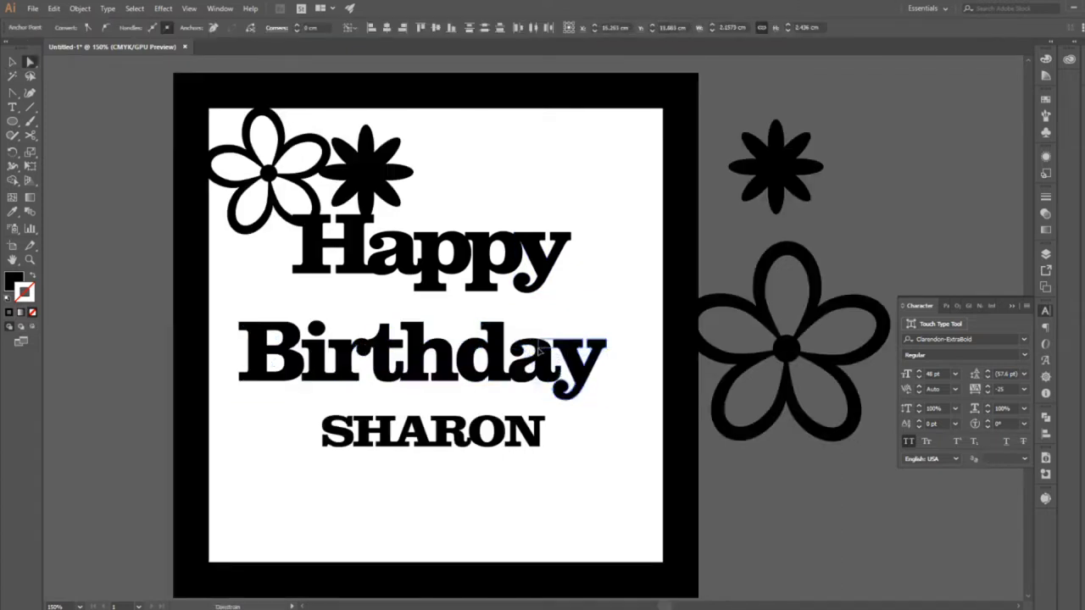
pyautogui.click(641, 363)
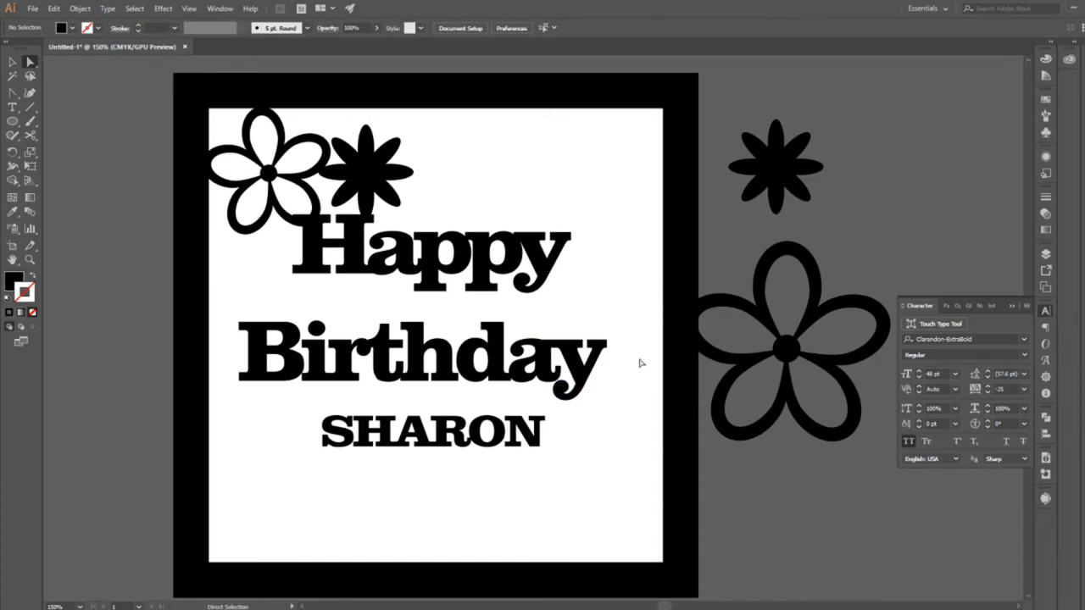
# Stretch the right foot serifs of the d and the h in Birthday so they overlap the letters following them.
pyautogui.click(513, 388)
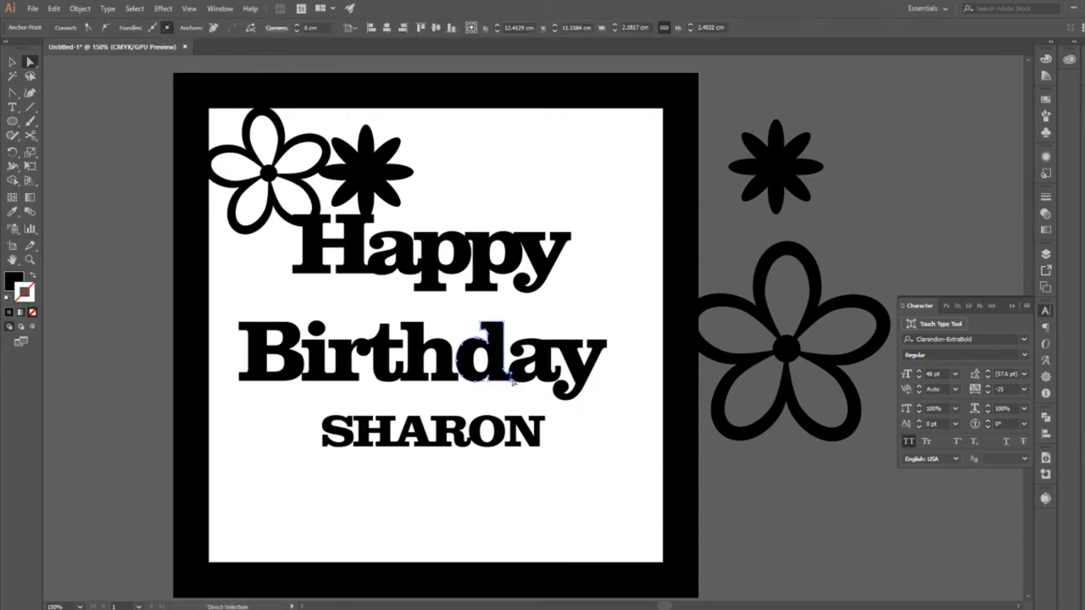
pyautogui.moveTo(512, 380); pyautogui.dragTo(522, 380)
pyautogui.click(551, 391)
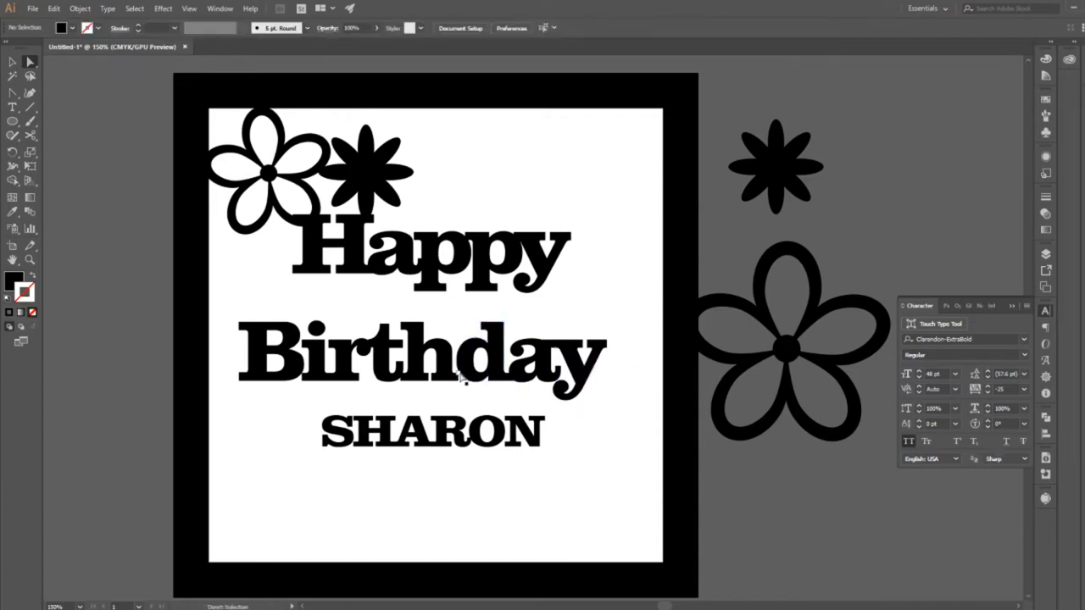
pyautogui.click(462, 379)
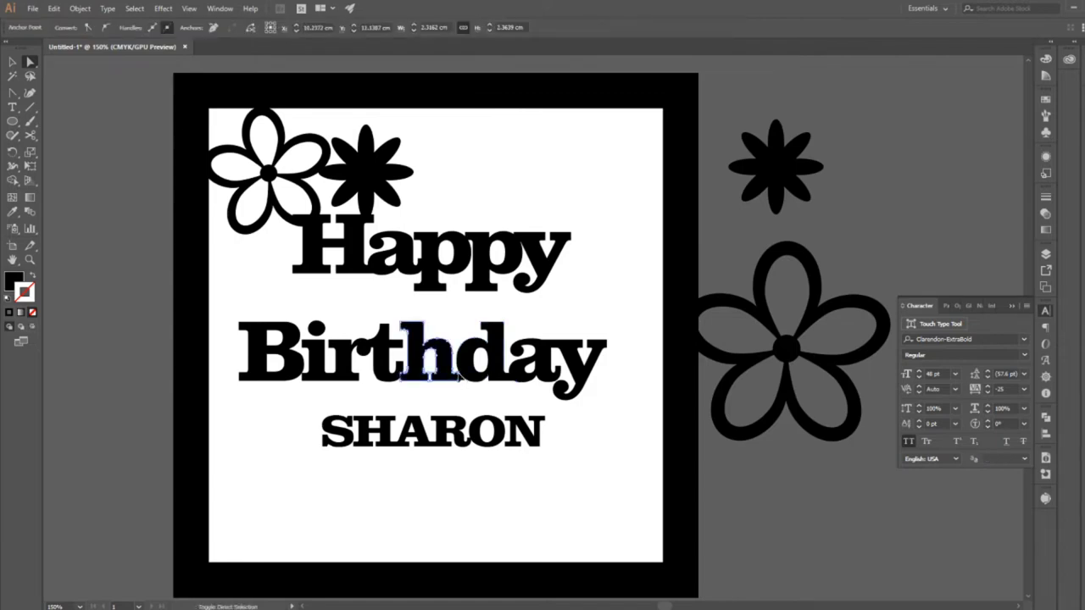
pyautogui.moveTo(459, 380); pyautogui.dragTo(473, 382)
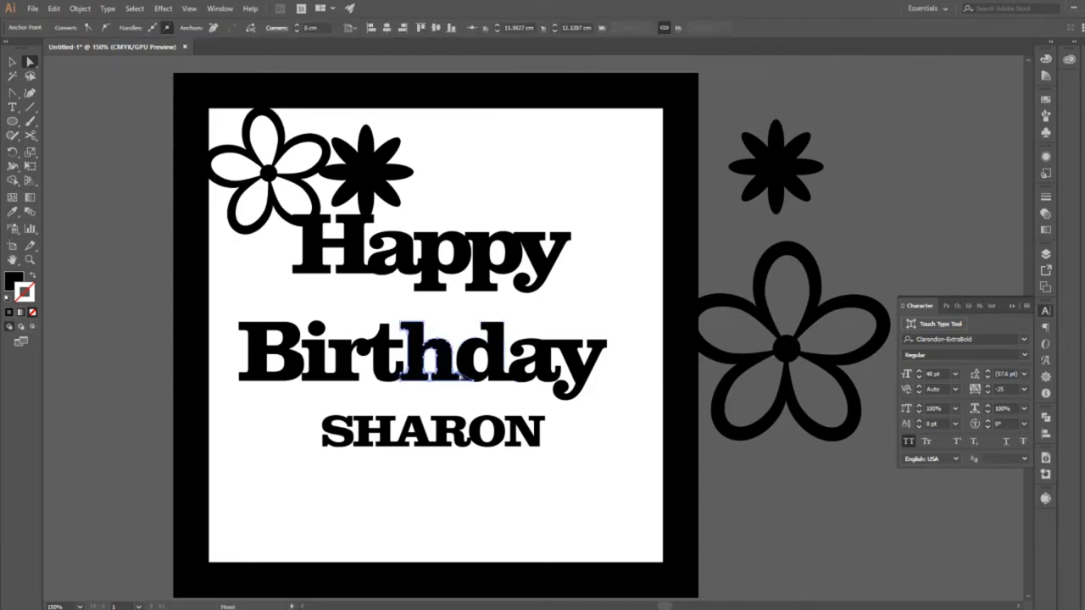
pyautogui.click(505, 406)
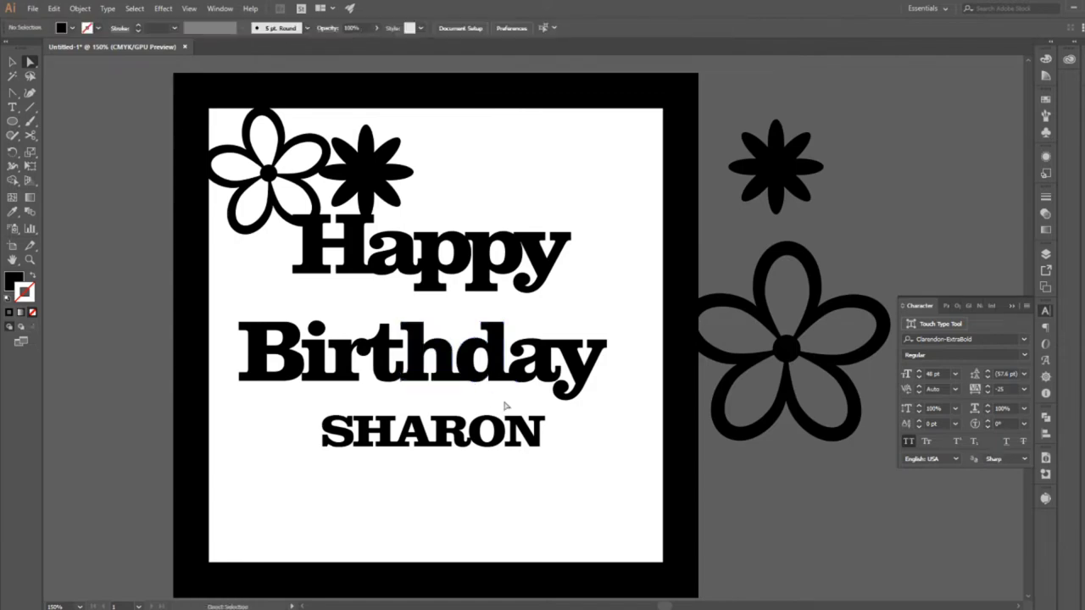
# Stretch the left foot serifs of the h and the i in Birthday so they overlap the t and the B.
pyautogui.moveTo(405, 380); pyautogui.dragTo(395, 381)
pyautogui.click(397, 391)
pyautogui.click(304, 378)
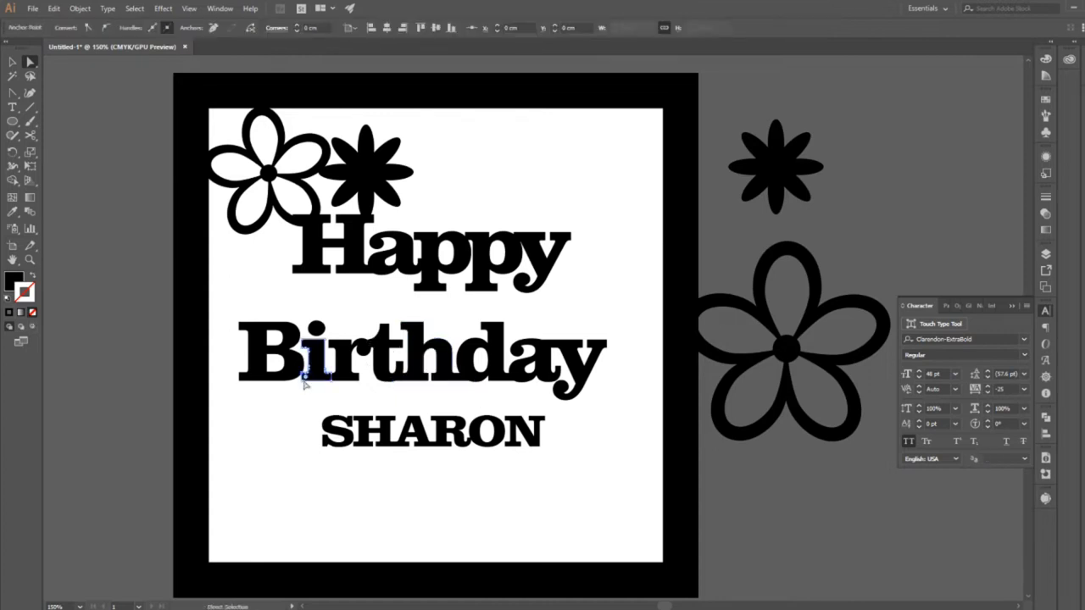
pyautogui.keyDown('shift'); pyautogui.click(303, 381); pyautogui.keyUp('shift')
pyautogui.moveTo(302, 381); pyautogui.dragTo(290, 379)
pyautogui.click(291, 421)
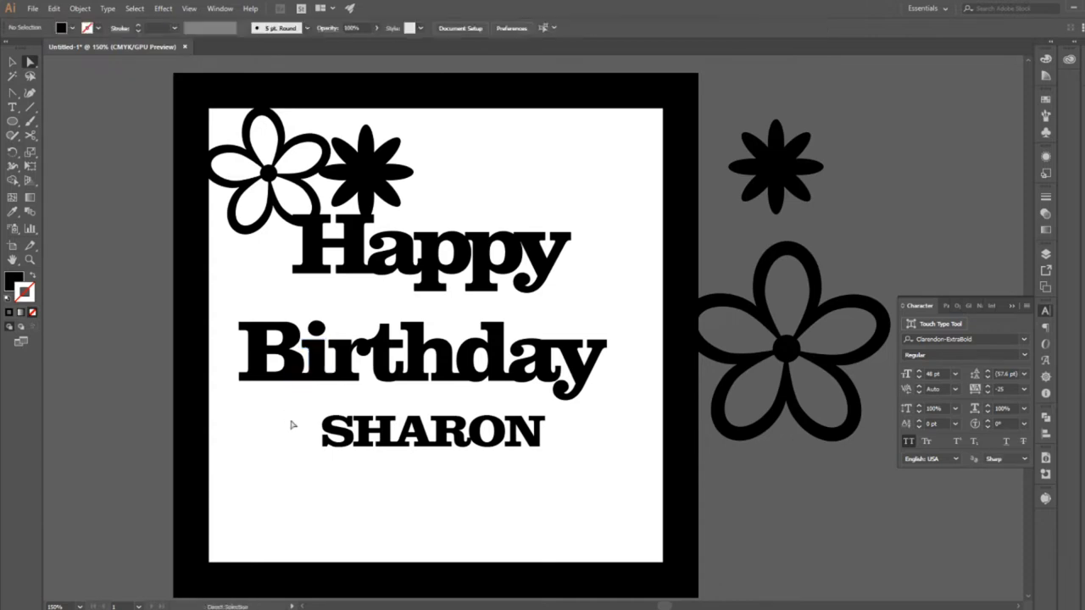
pyautogui.click(316, 335)
pyautogui.press('v')
pyautogui.click(338, 333)
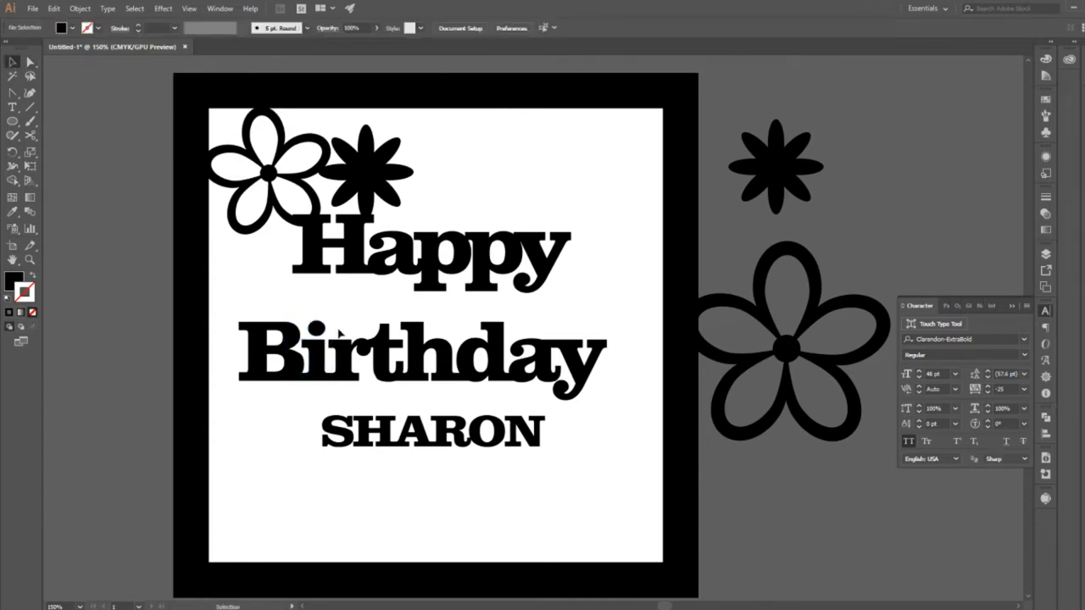
pyautogui.click(326, 328)
pyautogui.click(340, 324)
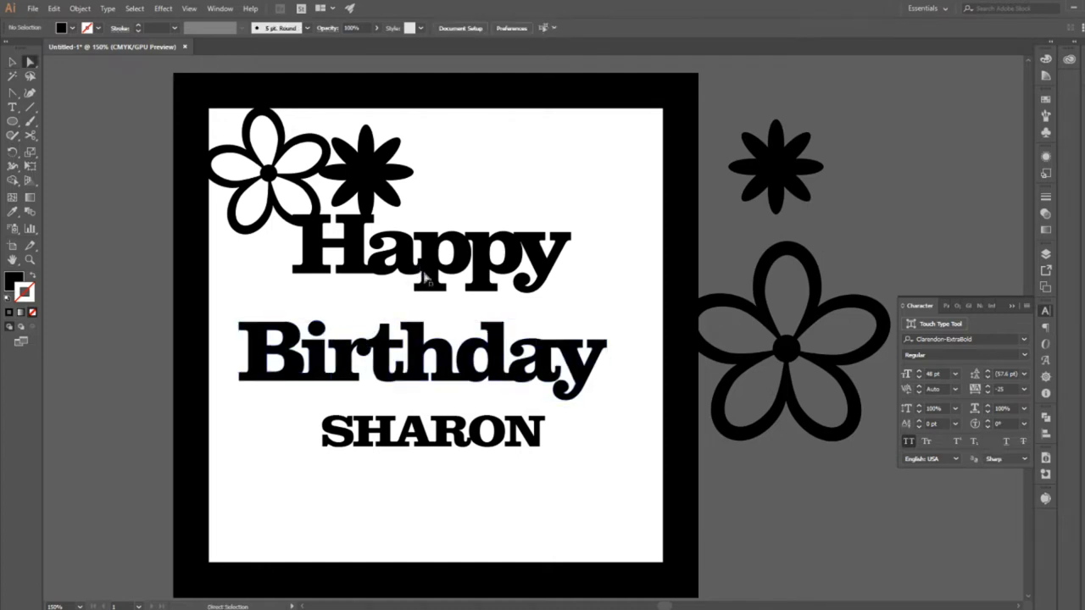
# Try to nudge the letters ppy of the isolated word Happy slightly to the right.
pyautogui.doubleClick(381, 250)
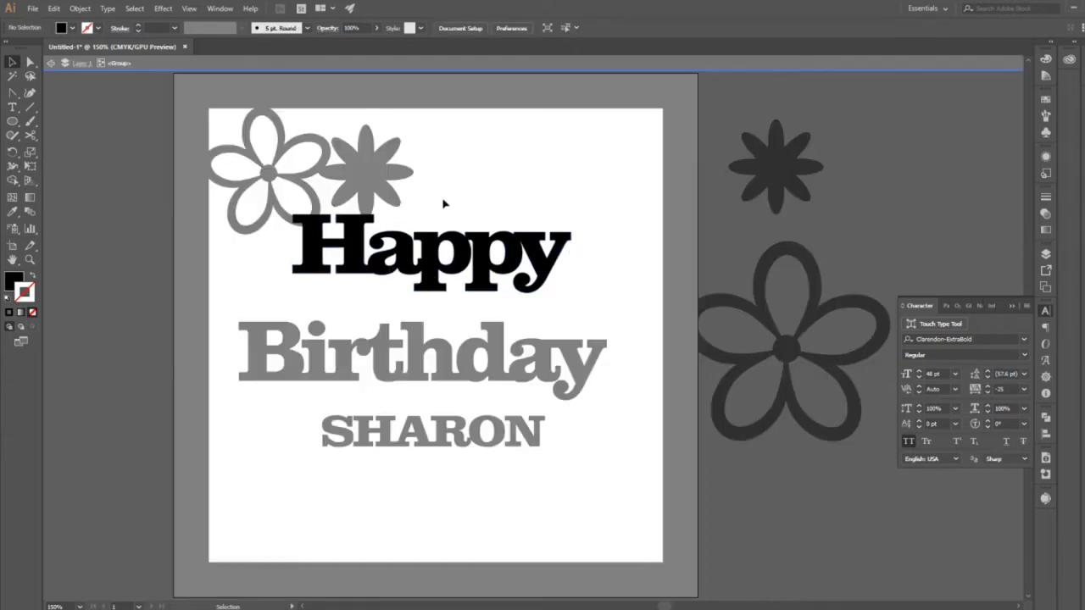
pyautogui.moveTo(441, 196); pyautogui.dragTo(541, 263)
pyautogui.press('Right')
pyautogui.press('Right')
pyautogui.press('Right')
pyautogui.press('Right')
pyautogui.press('Right')
pyautogui.click(480, 198)
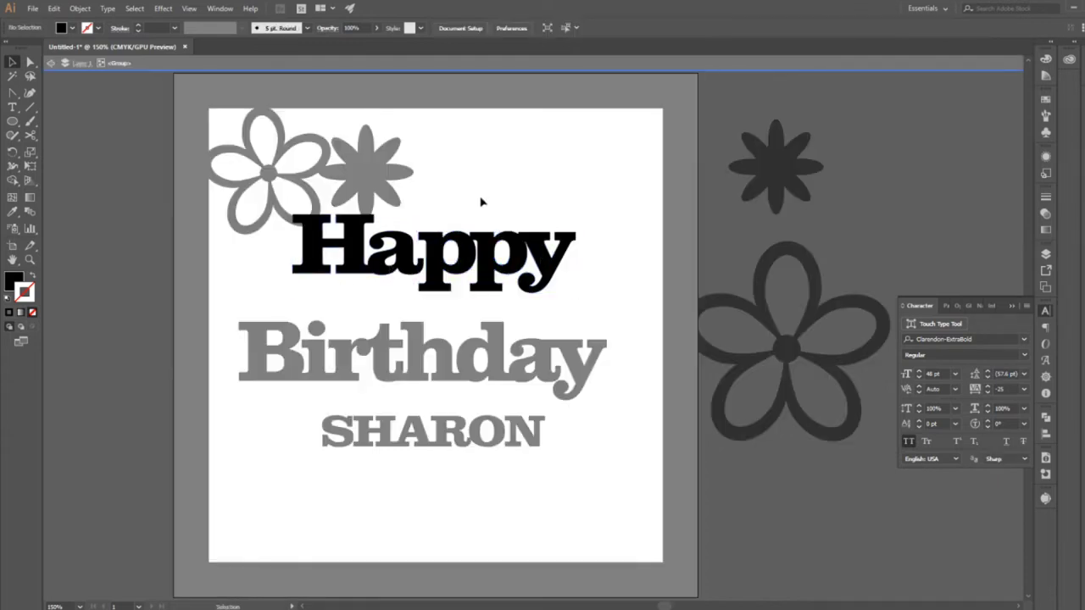
# Return the letters ppy of Happy to their original position and stretch the tail tip of the a upward into the first p.
pyautogui.click(427, 254)
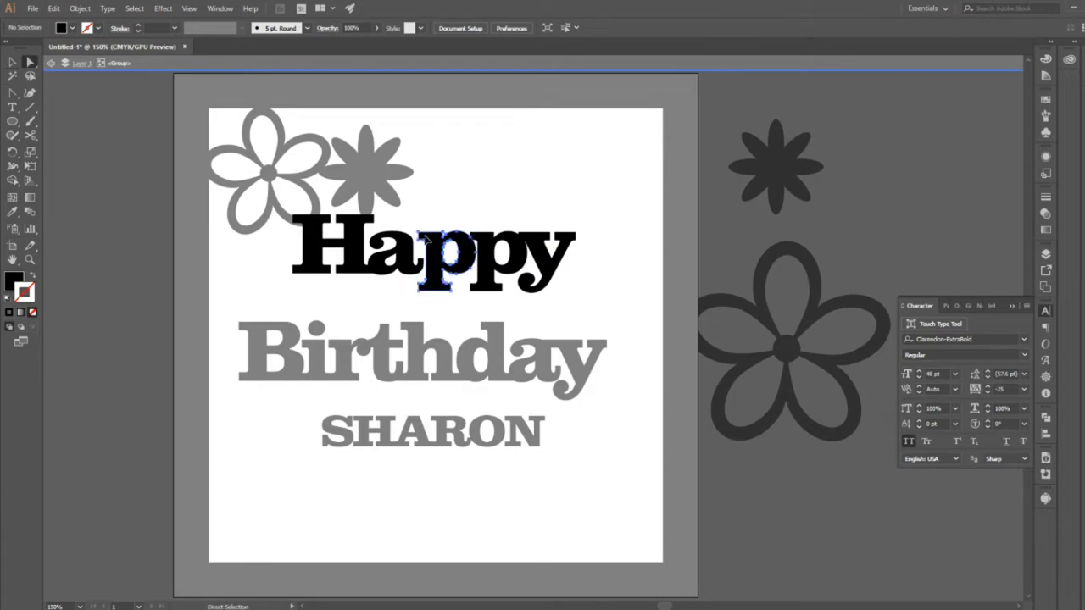
pyautogui.click(435, 187)
pyautogui.click(421, 261)
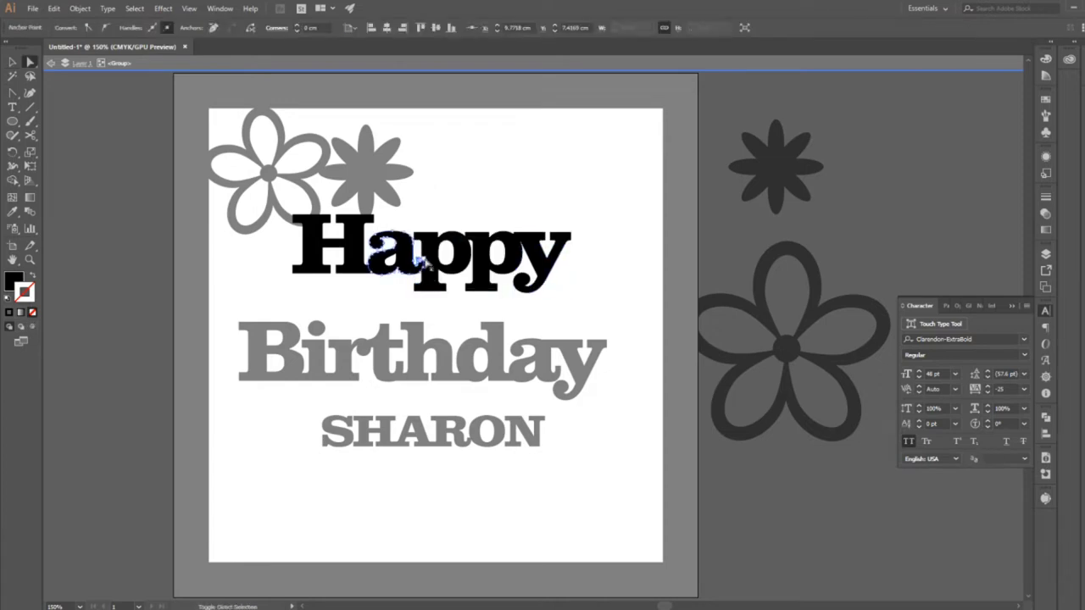
pyautogui.keyDown('shift'); pyautogui.click(425, 262); pyautogui.keyUp('shift')
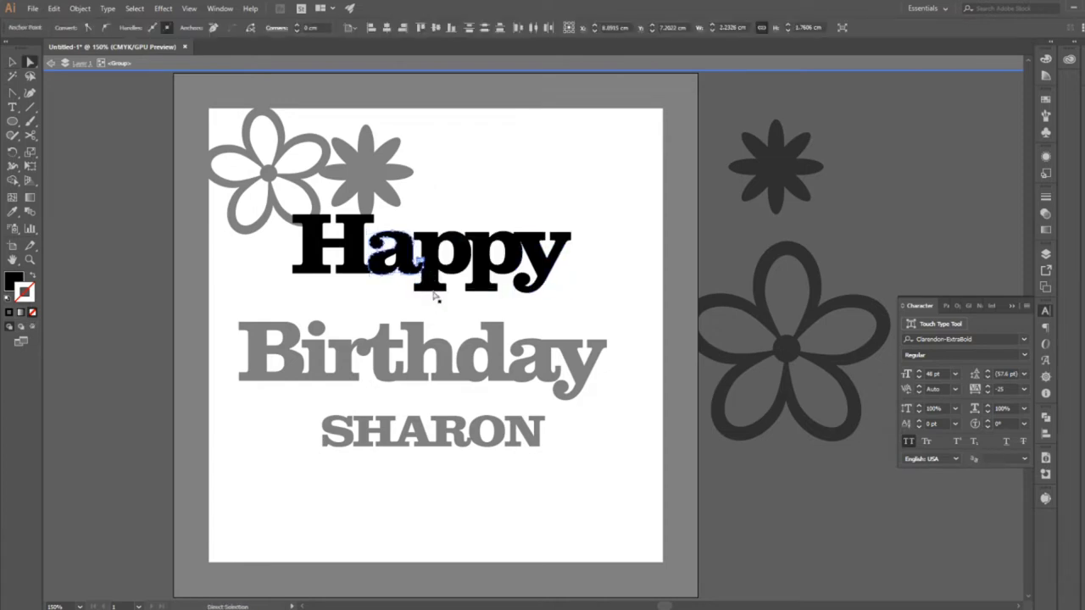
pyautogui.click(436, 300)
pyautogui.moveTo(420, 262); pyautogui.dragTo(423, 253)
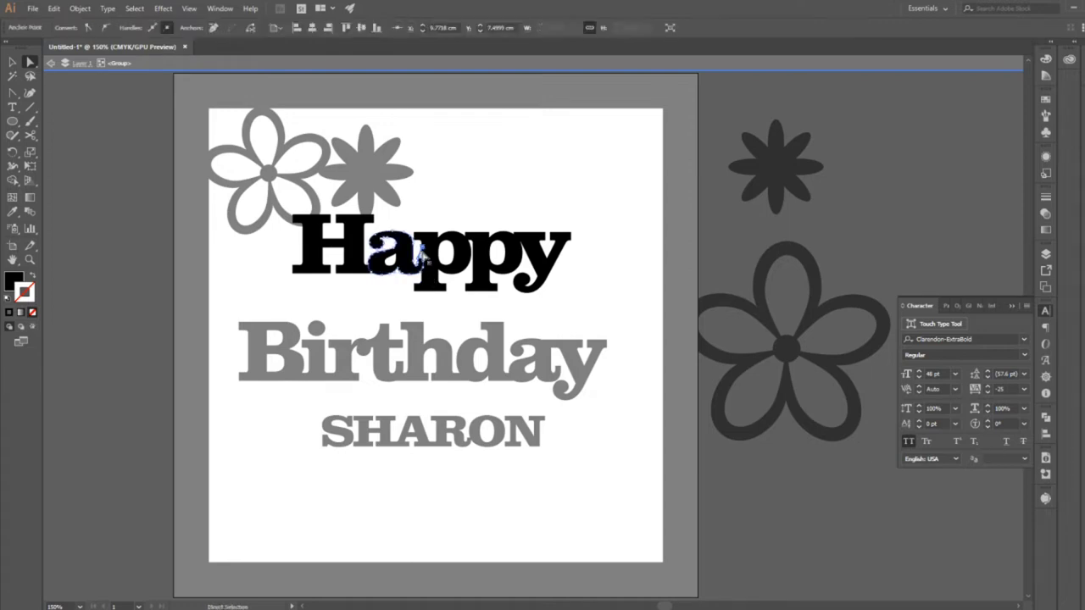
pyautogui.click(433, 310)
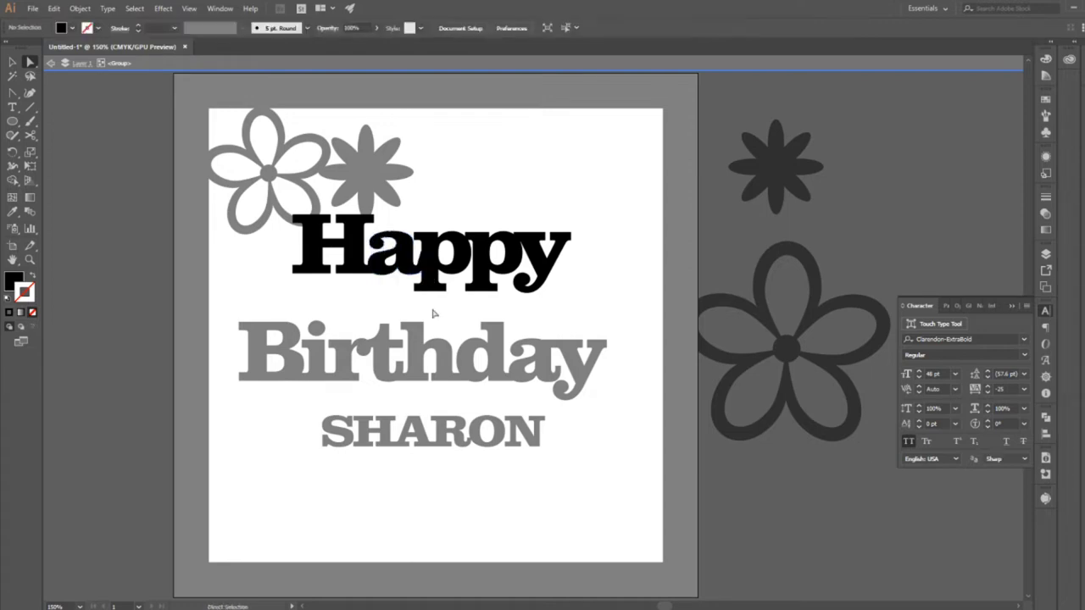
# Check the anchor points where the p and y letters of Happy overlap, and leave the isolated group.
pyautogui.click(462, 235)
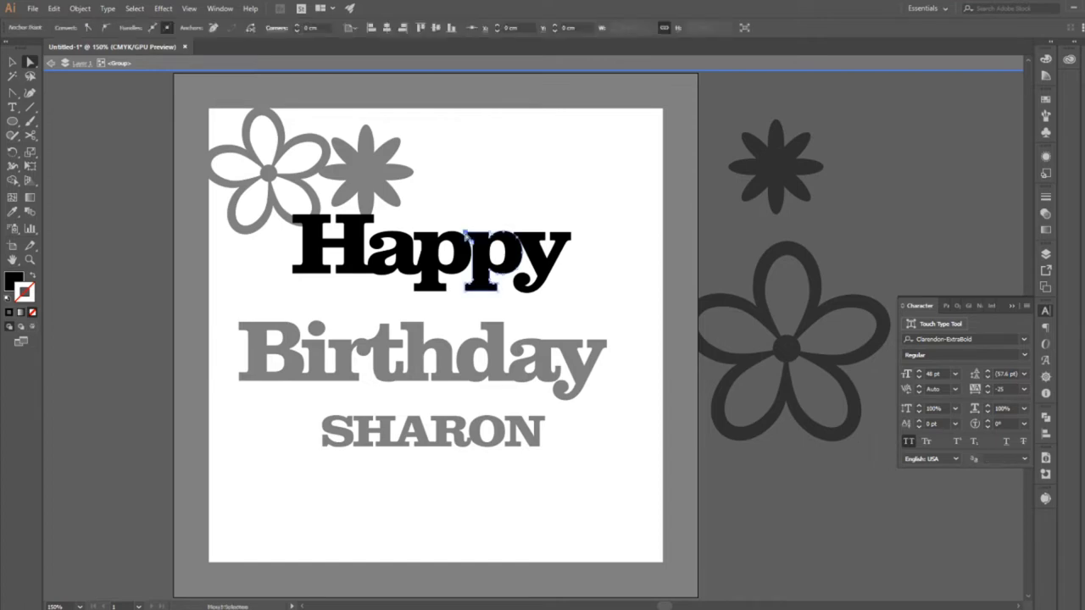
pyautogui.click(473, 210)
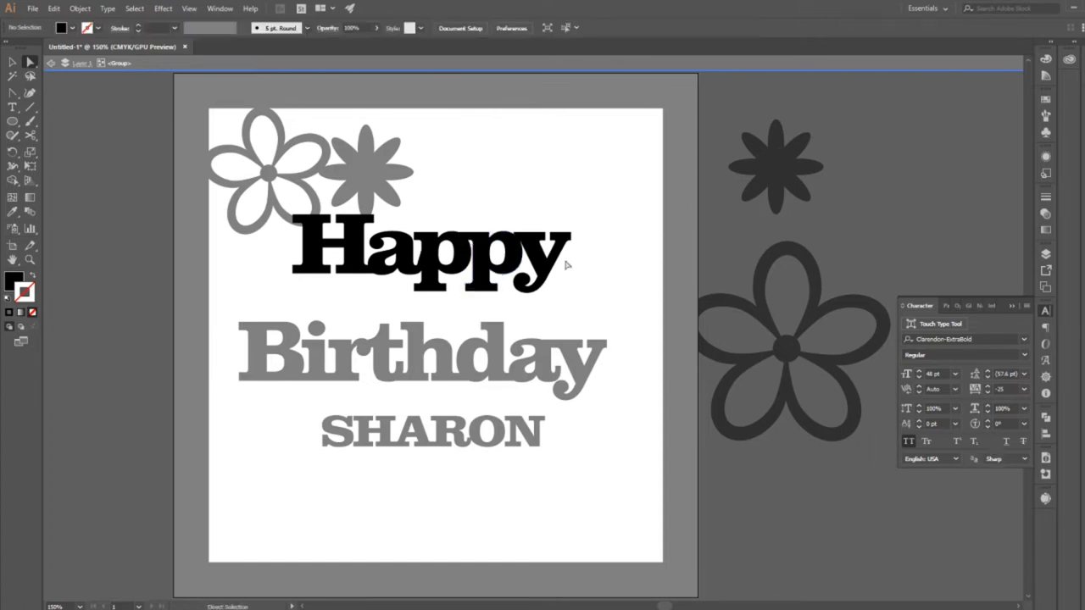
pyautogui.click(509, 234)
pyautogui.click(533, 211)
pyautogui.click(416, 239)
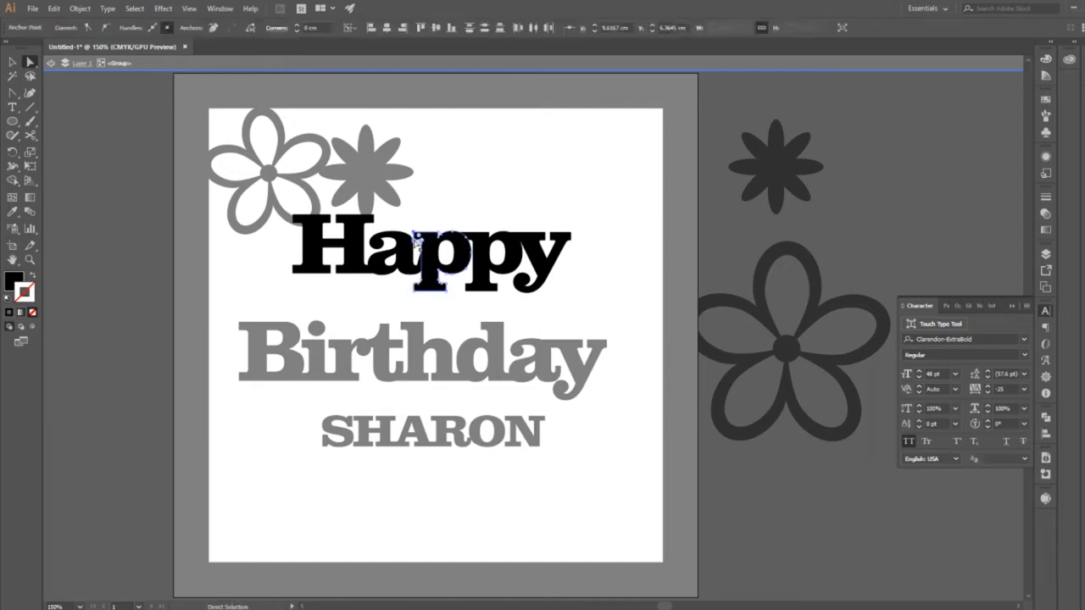
pyautogui.click(620, 292)
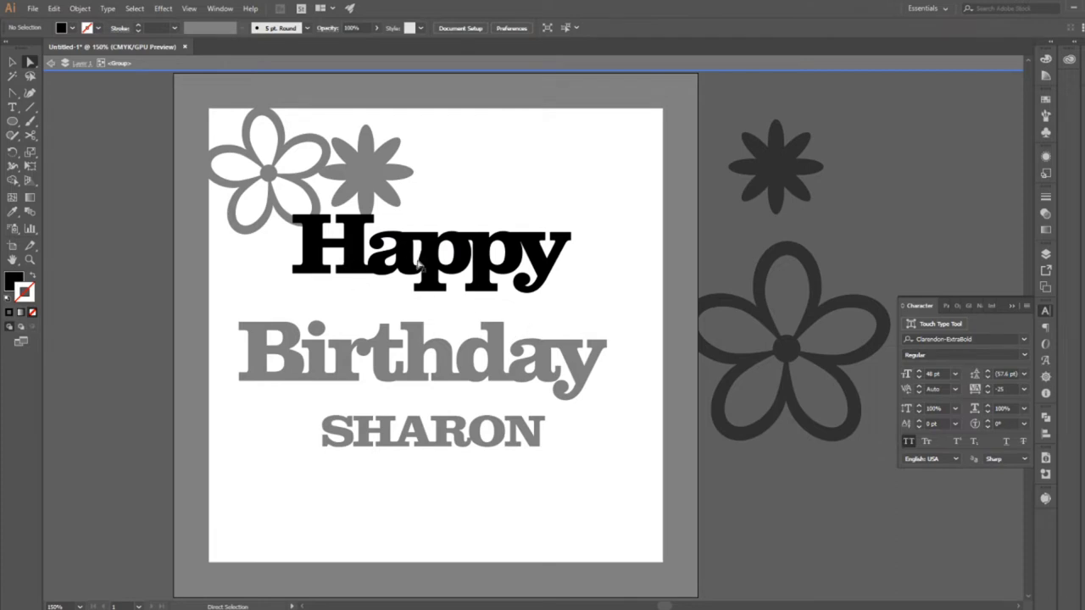
pyautogui.click(12, 61)
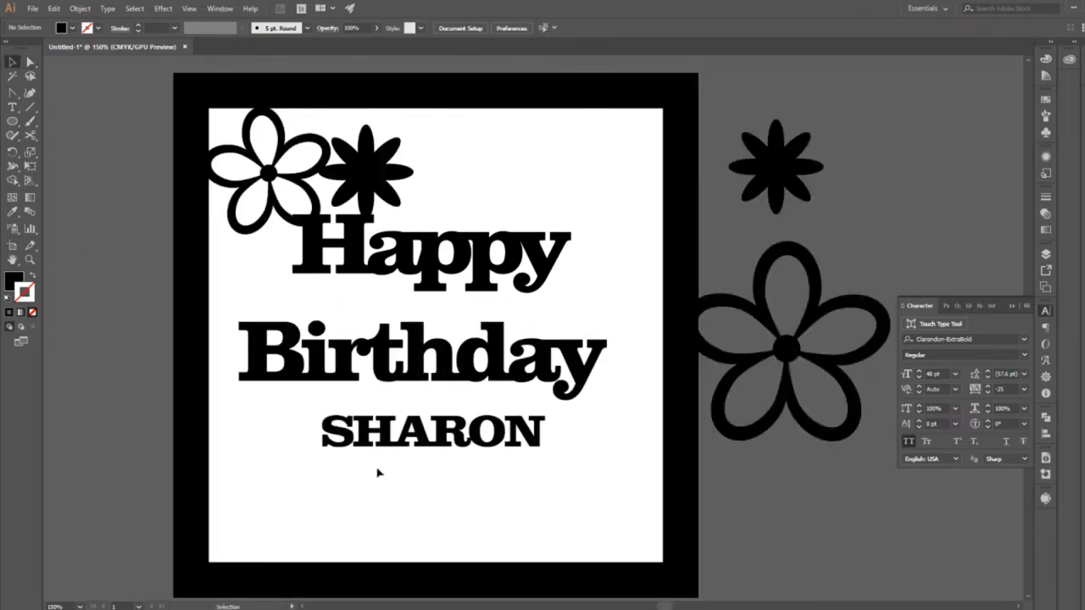
pyautogui.doubleClick(376, 472)
# Convert the name text below Birthday to outlines.
pyautogui.click(30, 260)
pyautogui.click(424, 447)
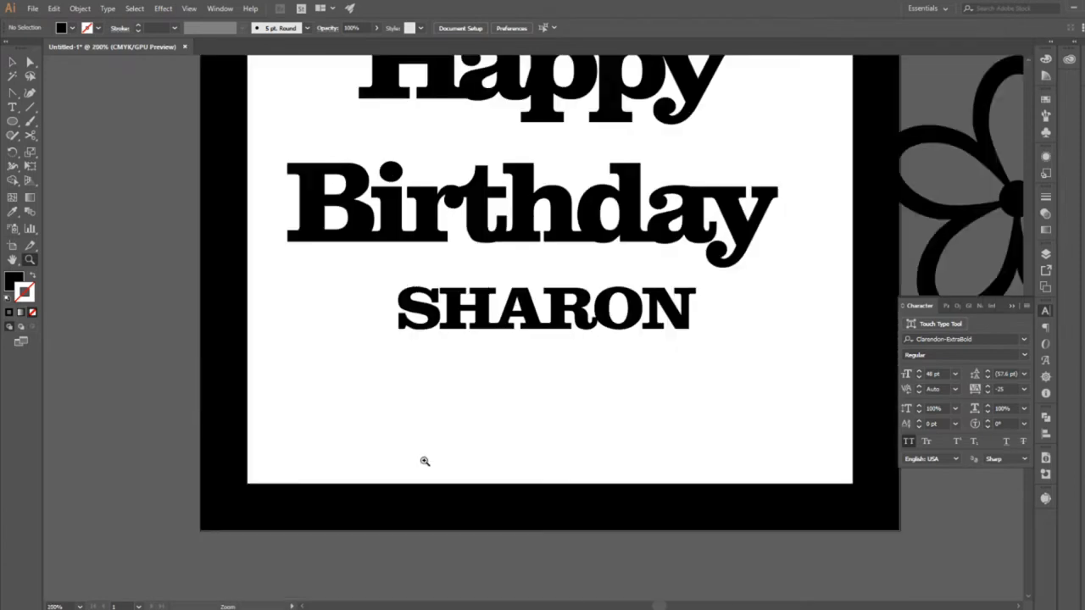
pyautogui.moveTo(557, 341); pyautogui.dragTo(450, 362)
pyautogui.click(12, 61)
pyautogui.click(423, 332)
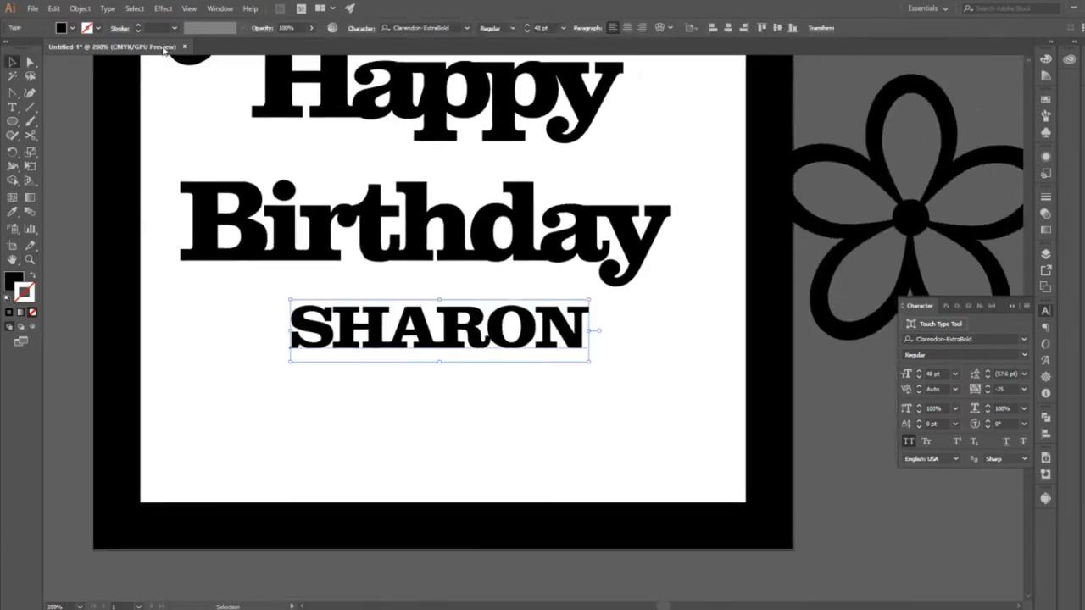
pyautogui.click(108, 9)
pyautogui.click(127, 213)
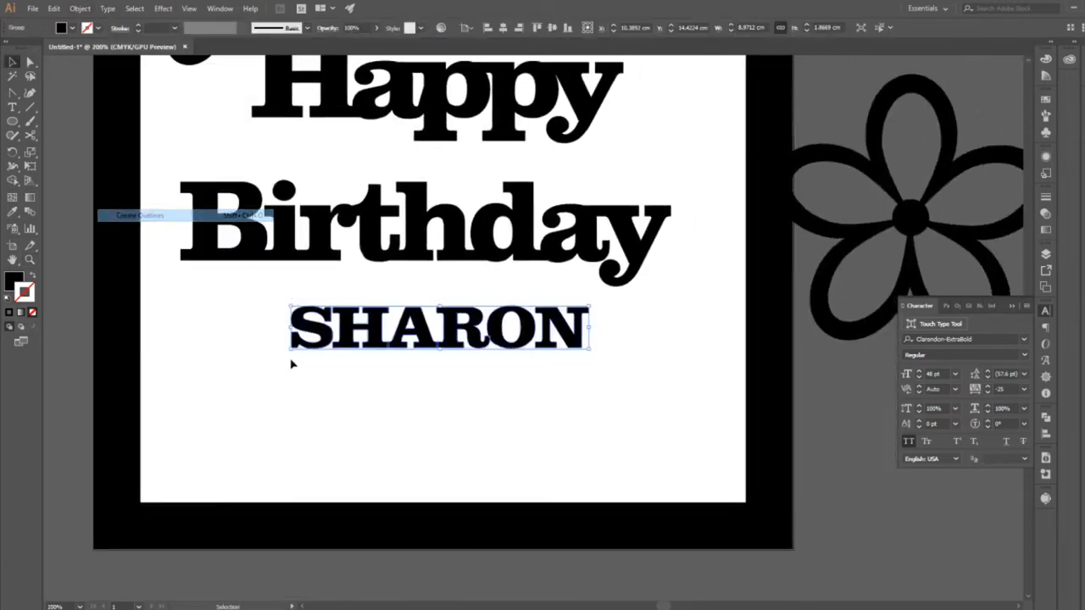
pyautogui.click(327, 416)
# Stretch the upper-left serif of the H in the name leftward so it overlaps the S.
pyautogui.press('a')
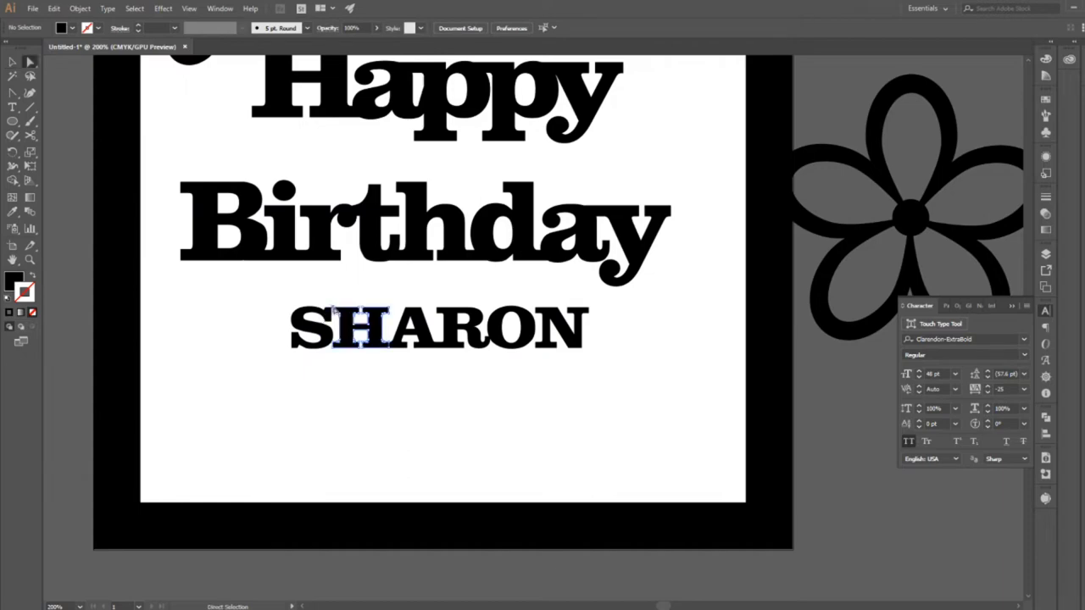
pyautogui.click(355, 312)
pyautogui.click(335, 313)
pyautogui.click(30, 260)
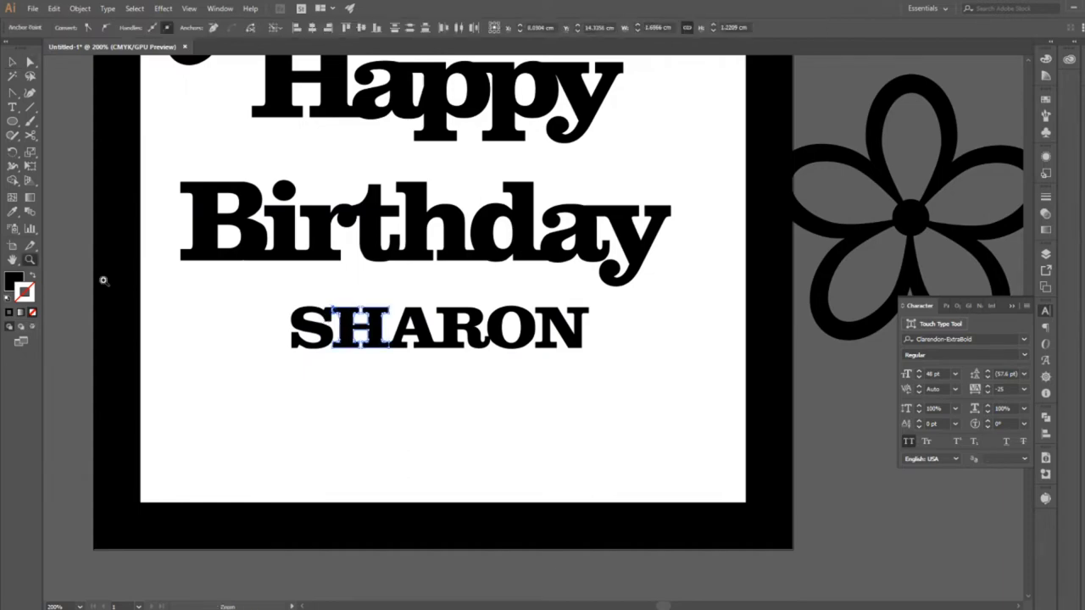
pyautogui.click(347, 342)
pyautogui.click(507, 324)
pyautogui.press('a')
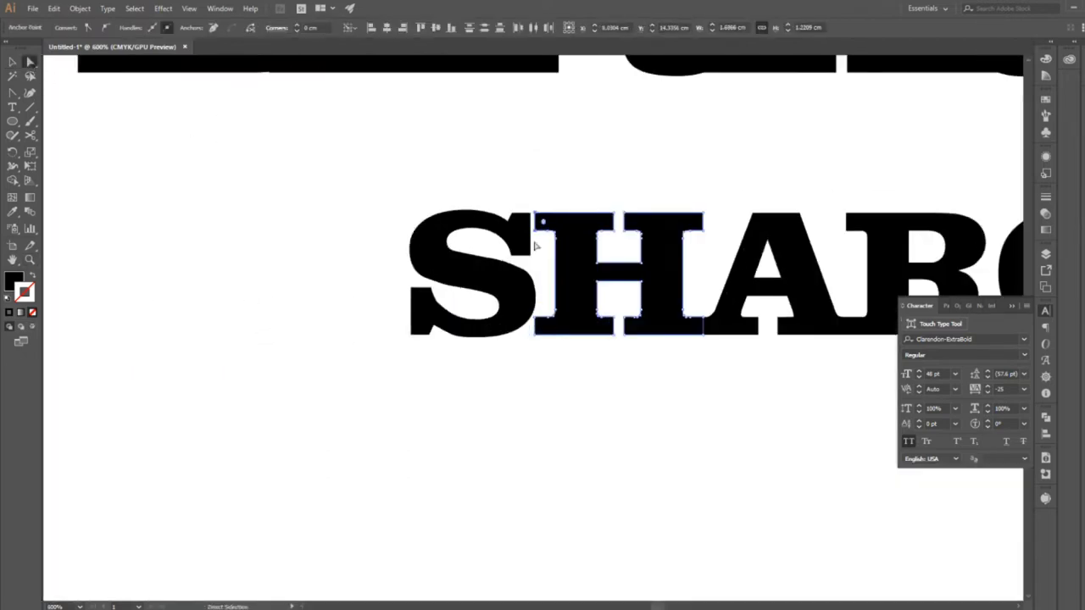
pyautogui.click(675, 202)
pyautogui.moveTo(675, 202); pyautogui.dragTo(259, 256)
pyautogui.moveTo(586, 430); pyautogui.dragTo(385, 429)
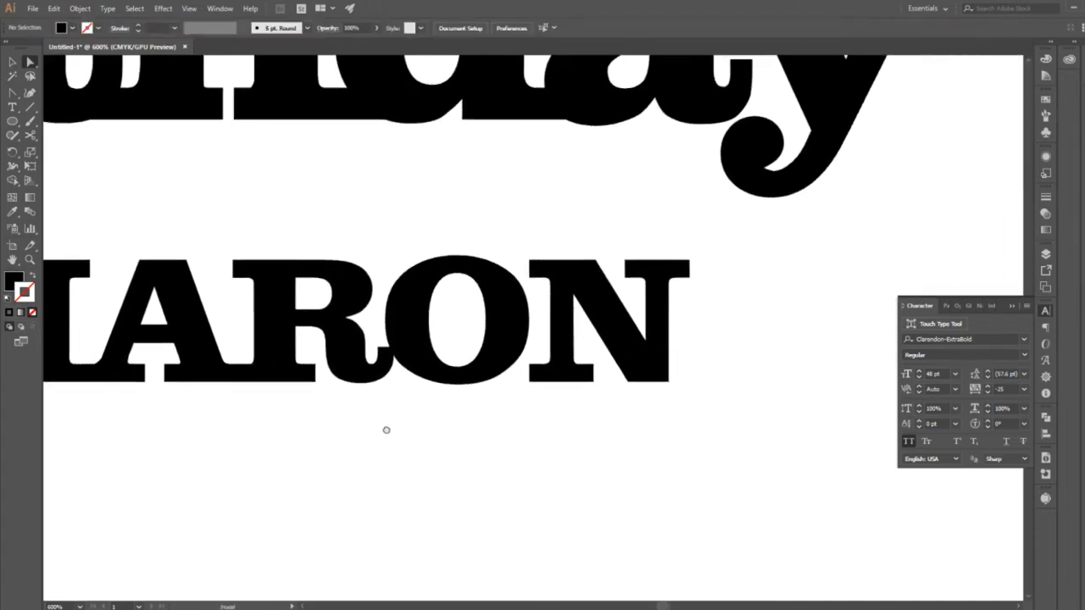
pyautogui.click(379, 348)
pyautogui.moveTo(383, 353); pyautogui.dragTo(388, 301)
pyautogui.hotkey('ctrl', 'z')
pyautogui.click(436, 458)
# Stretch the tail tip of the R in the name slightly upward so it overlaps the O.
pyautogui.click(383, 354)
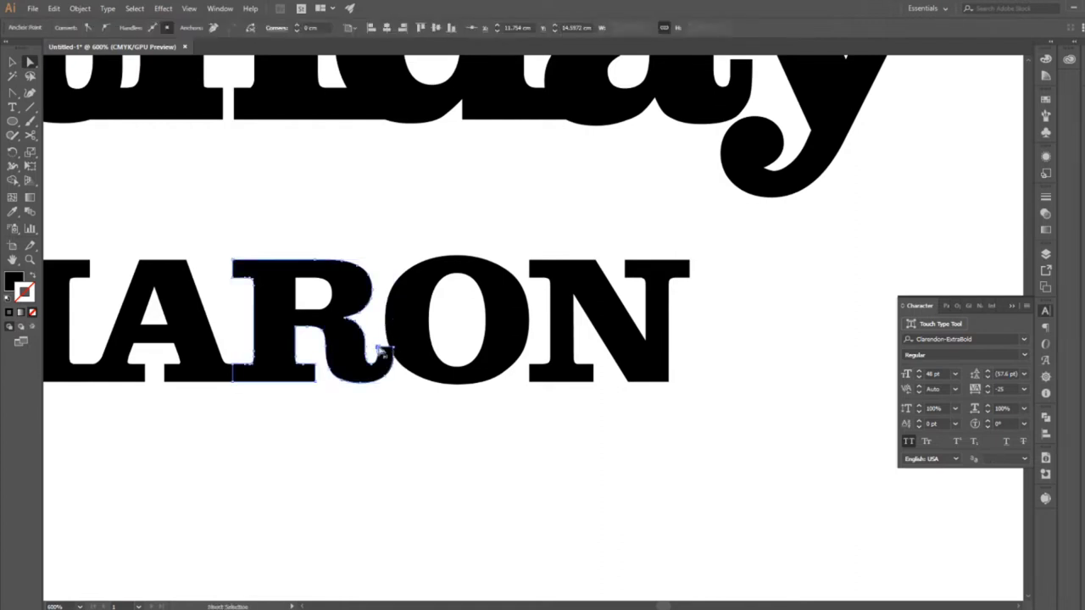
pyautogui.moveTo(383, 350)
pyautogui.mouseDown()
pyautogui.moveTo(378, 337)
pyautogui.moveTo(392, 335)
pyautogui.mouseUp()
pyautogui.click(425, 439)
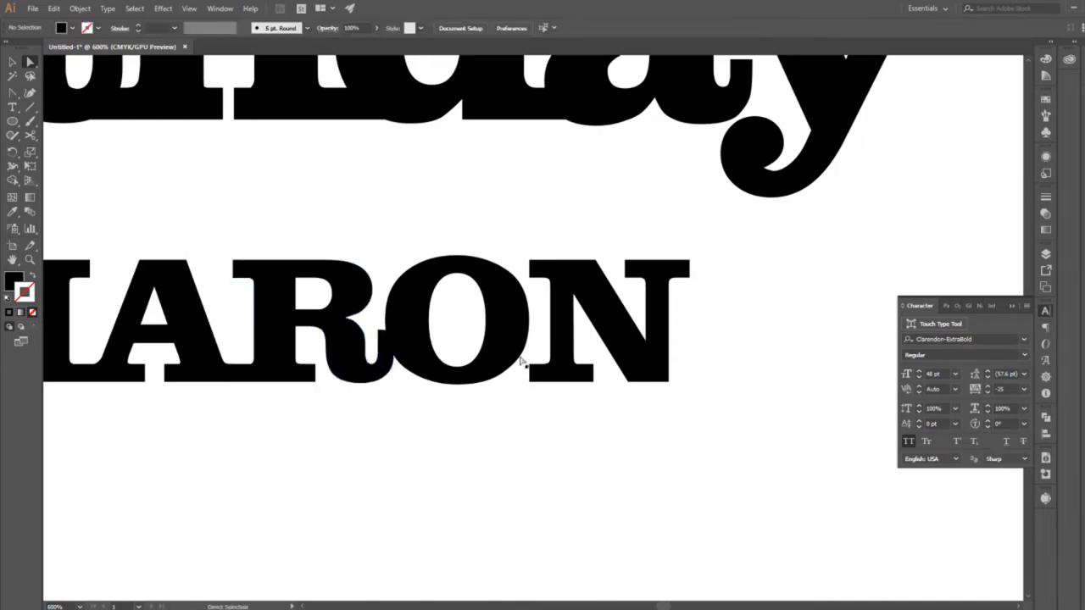
# Stretch the lower-left foot serif of the N in the name leftward so it overlaps the O.
pyautogui.click(530, 379)
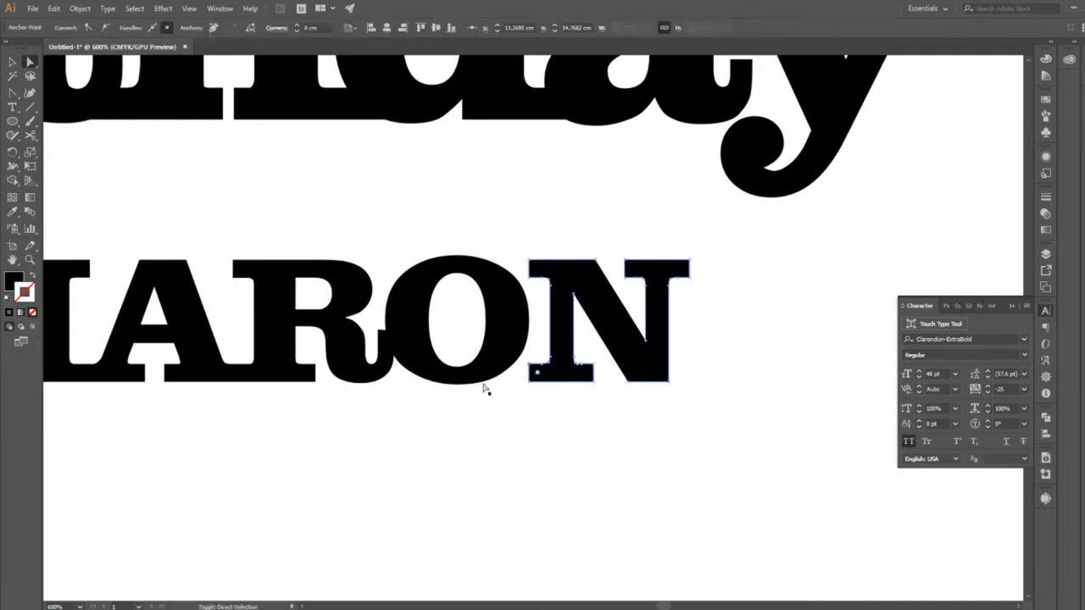
pyautogui.moveTo(536, 383); pyautogui.dragTo(480, 370)
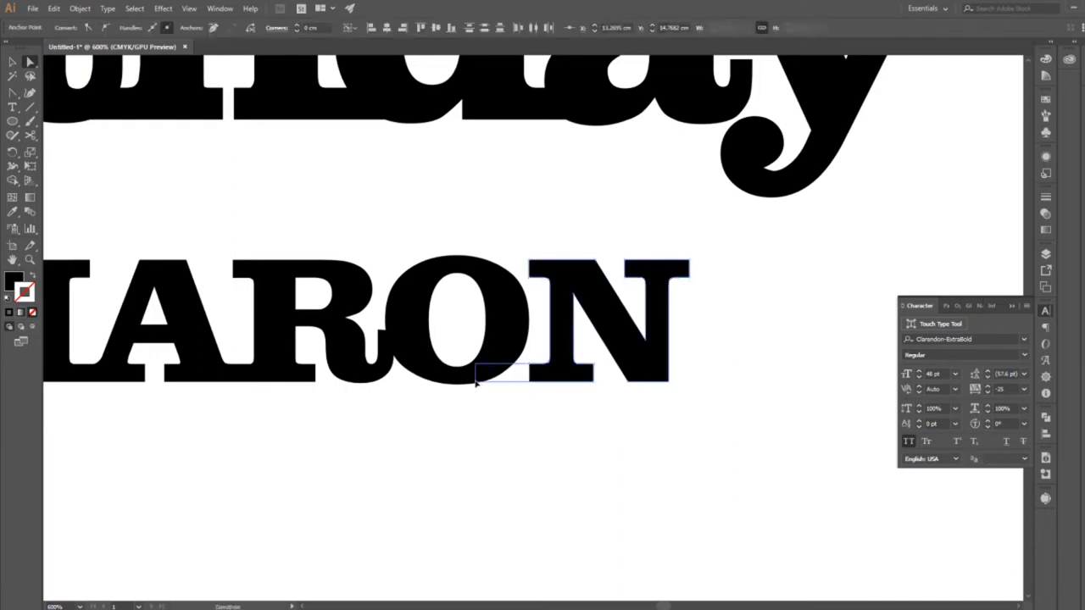
pyautogui.click(480, 489)
# Raise the outer corner of the R's tail further along the O to strengthen their join.
pyautogui.click(383, 338)
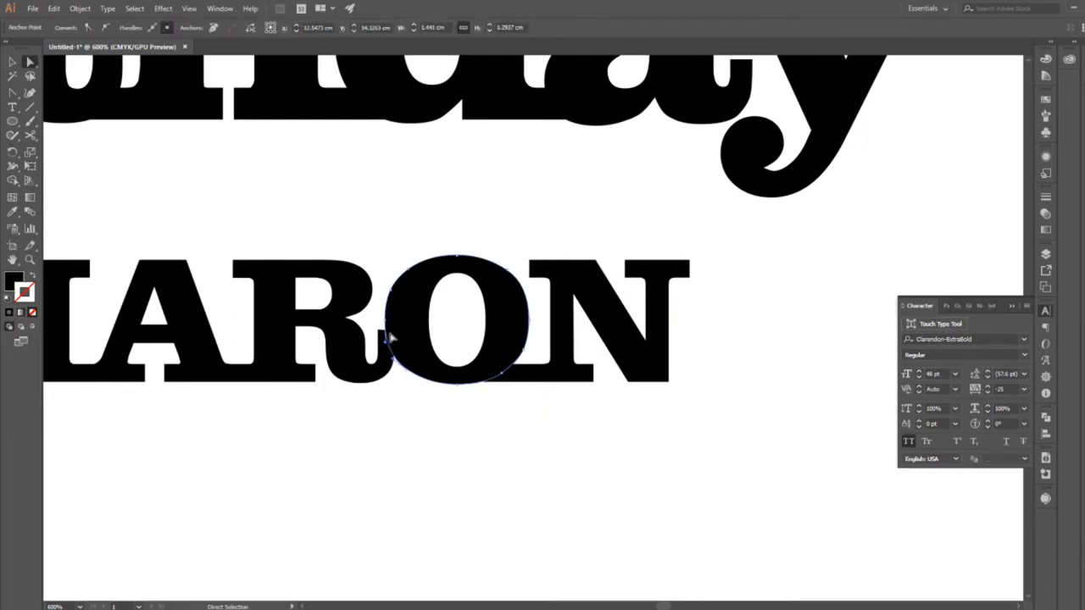
pyautogui.moveTo(394, 331); pyautogui.dragTo(393, 312)
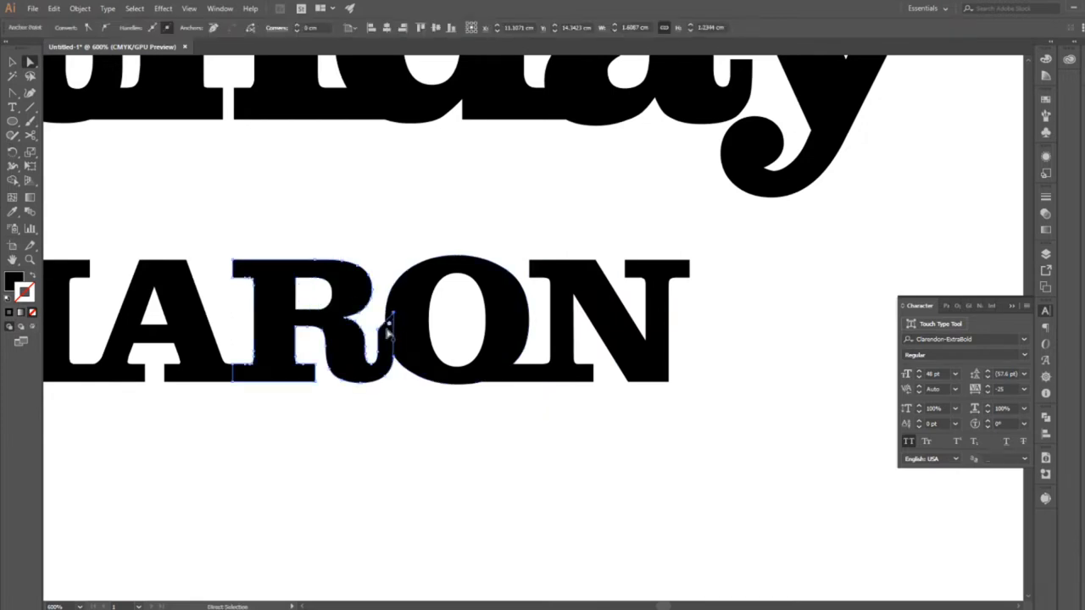
pyautogui.click(501, 460)
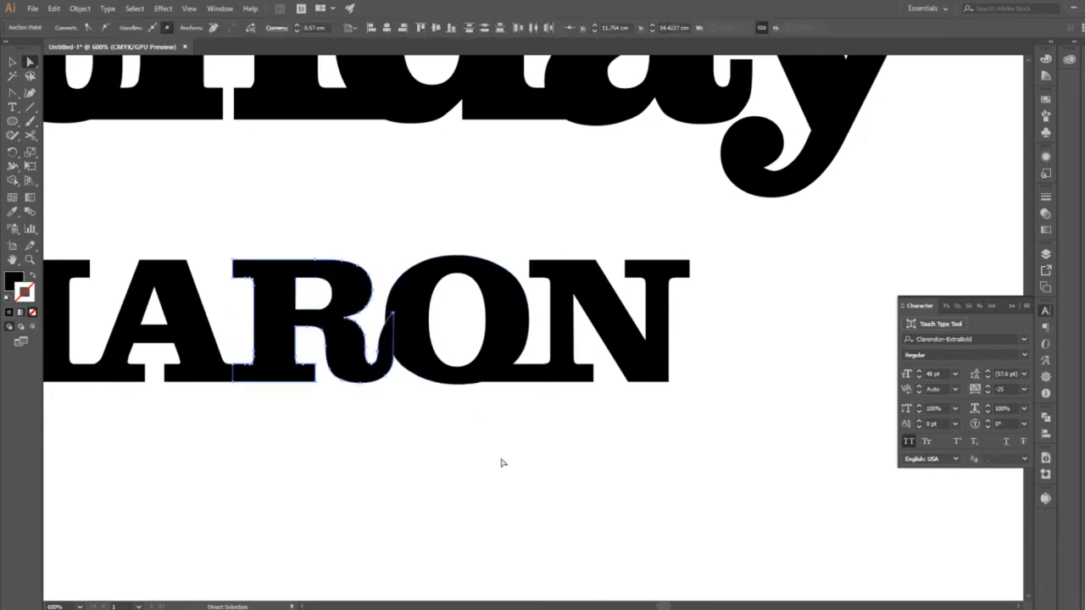
# Centre Happy, Birthday and the name horizontally within the square frame.
pyautogui.click(30, 259)
pyautogui.keyDown('alt'); pyautogui.click(519, 395); pyautogui.keyUp('alt')
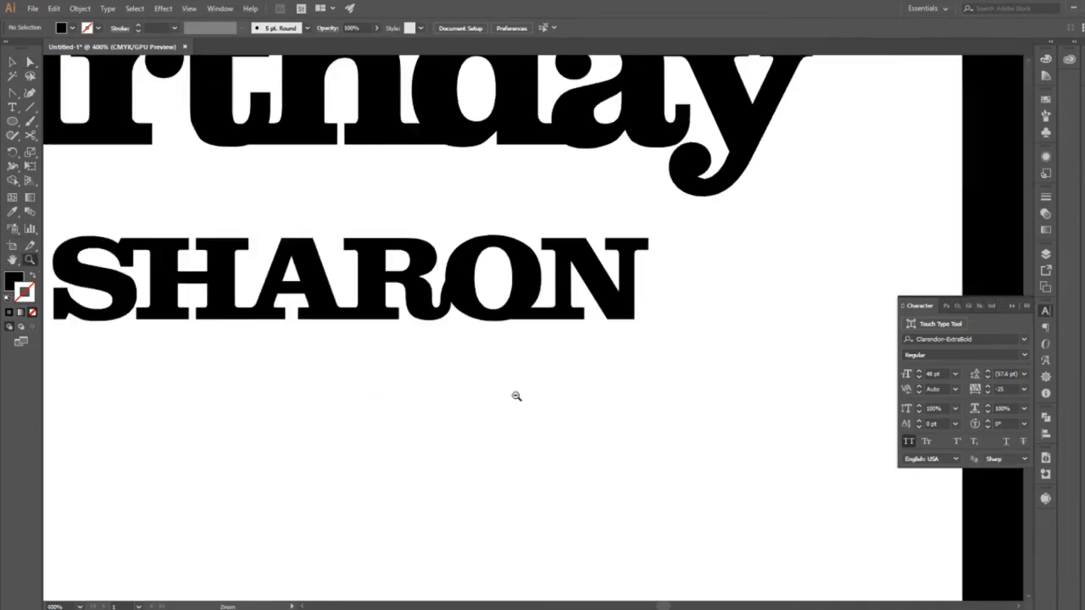
pyautogui.keyDown('alt'); pyautogui.click(516, 396); pyautogui.keyUp('alt')
pyautogui.keyDown('alt'); pyautogui.click(516, 395); pyautogui.keyUp('alt')
pyautogui.moveTo(668, 240); pyautogui.dragTo(708, 455)
pyautogui.click(1012, 307)
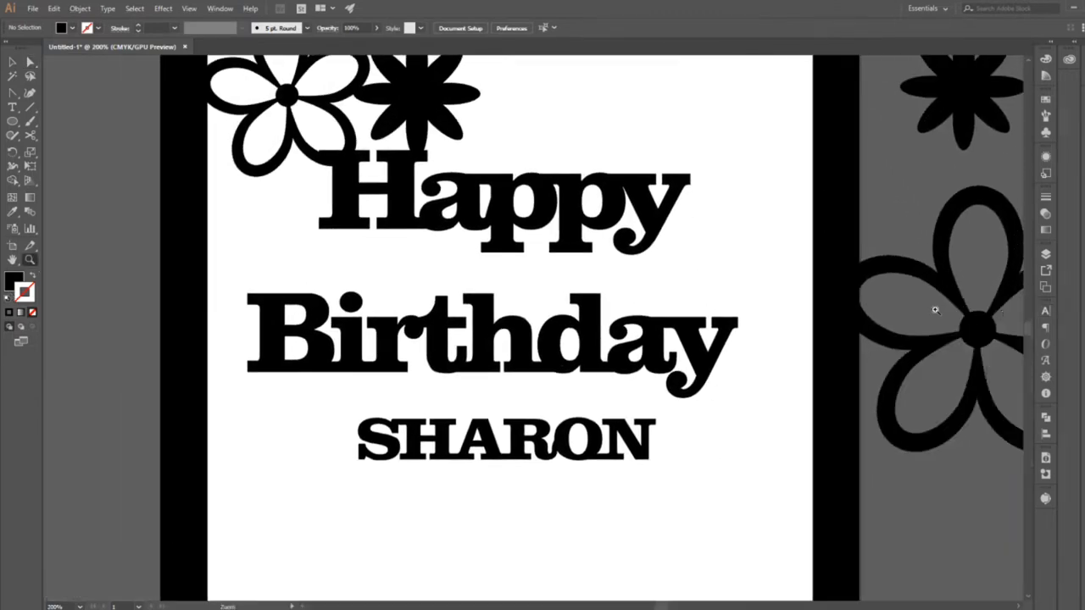
pyautogui.moveTo(746, 288); pyautogui.dragTo(510, 354)
pyautogui.keyDown('alt'); pyautogui.click(475, 368); pyautogui.keyUp('alt')
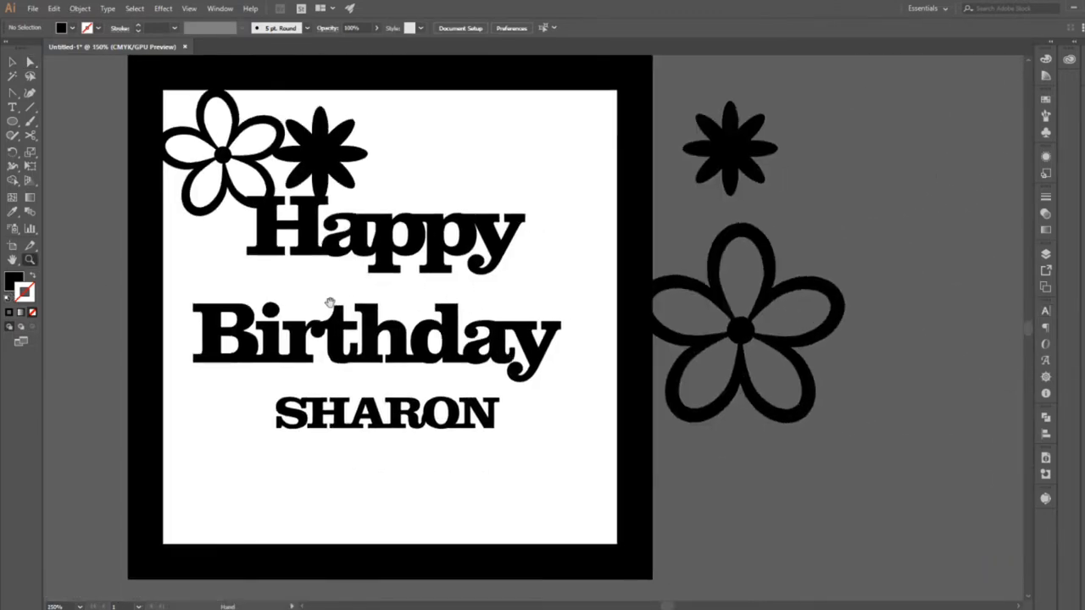
pyautogui.click(12, 63)
pyautogui.click(435, 318)
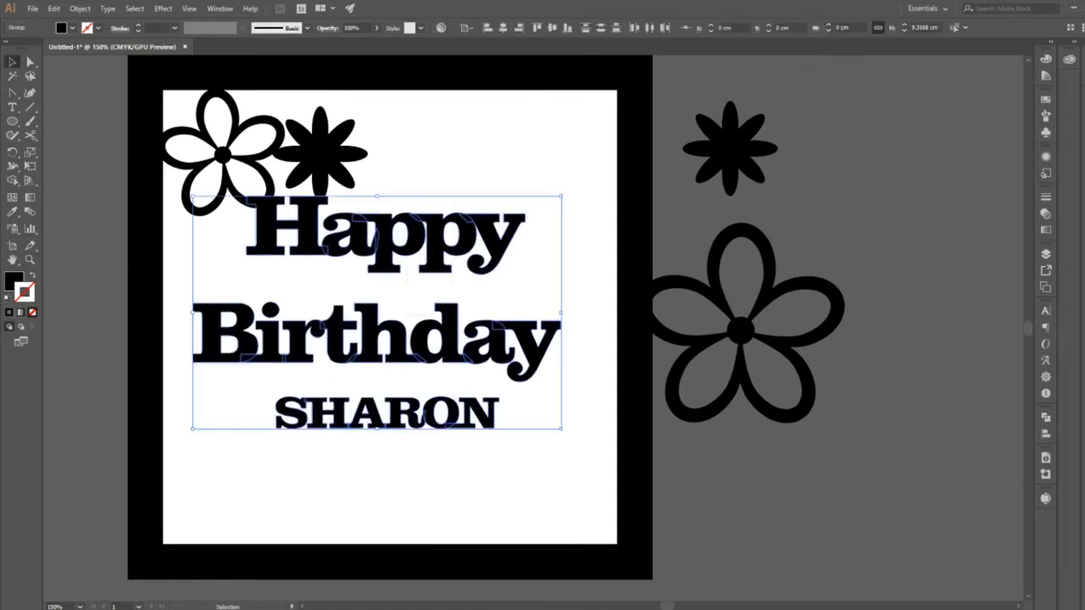
pyautogui.click(1047, 435)
pyautogui.click(930, 444)
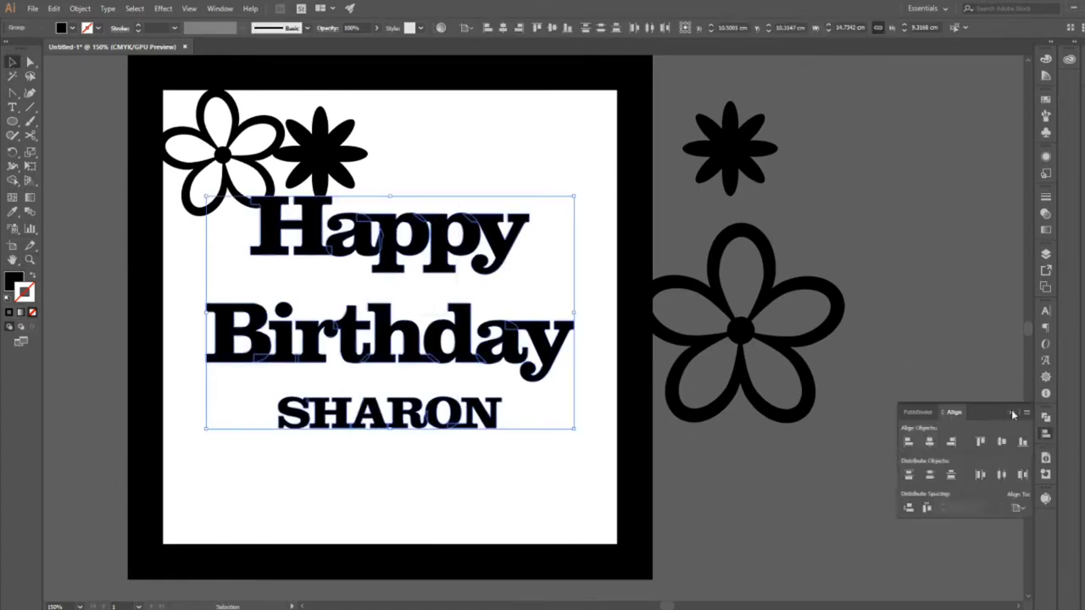
pyautogui.click(1013, 415)
pyautogui.click(865, 371)
# Add a black stroke to the five-petal flower in the frame's upper-left corner and increase its weight to thicken the petal outlines.
pyautogui.press('space')
pyautogui.moveTo(777, 343); pyautogui.dragTo(882, 362)
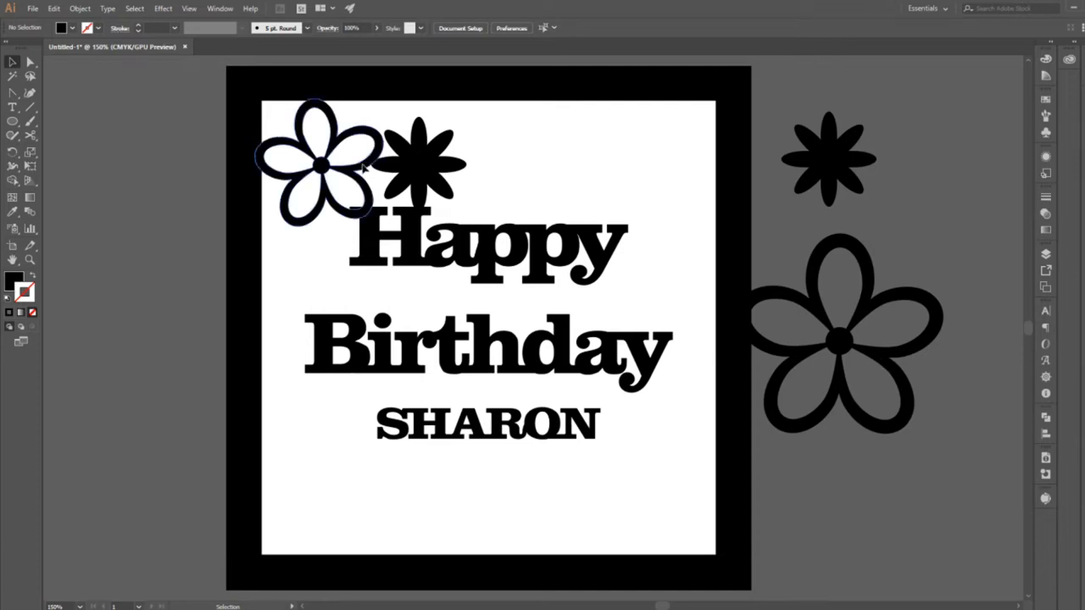
pyautogui.click(284, 212)
pyautogui.click(9, 313)
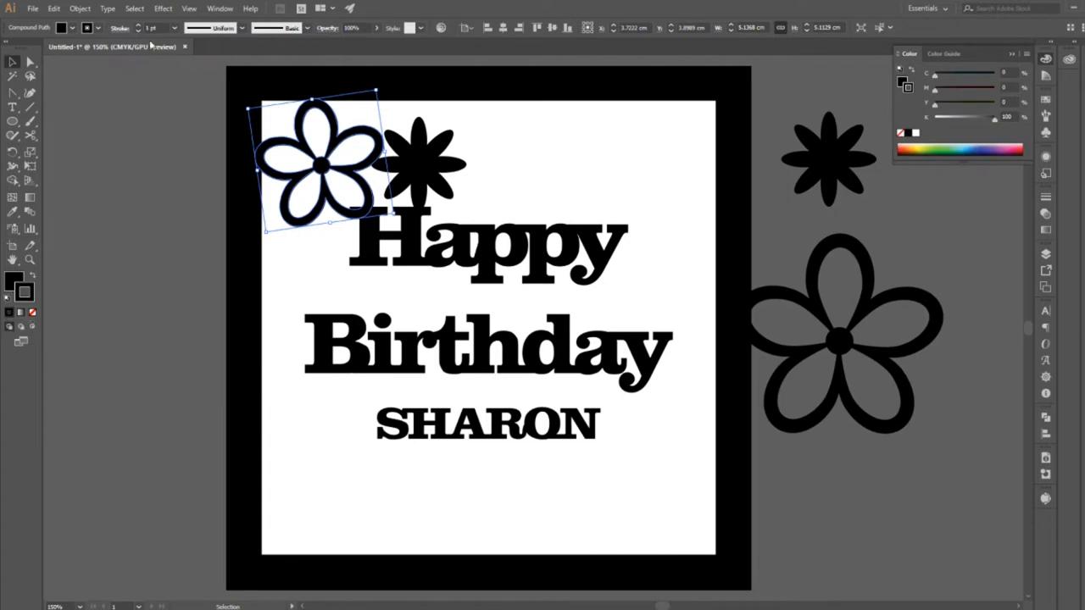
pyautogui.click(174, 28)
pyautogui.click(201, 136)
pyautogui.click(218, 211)
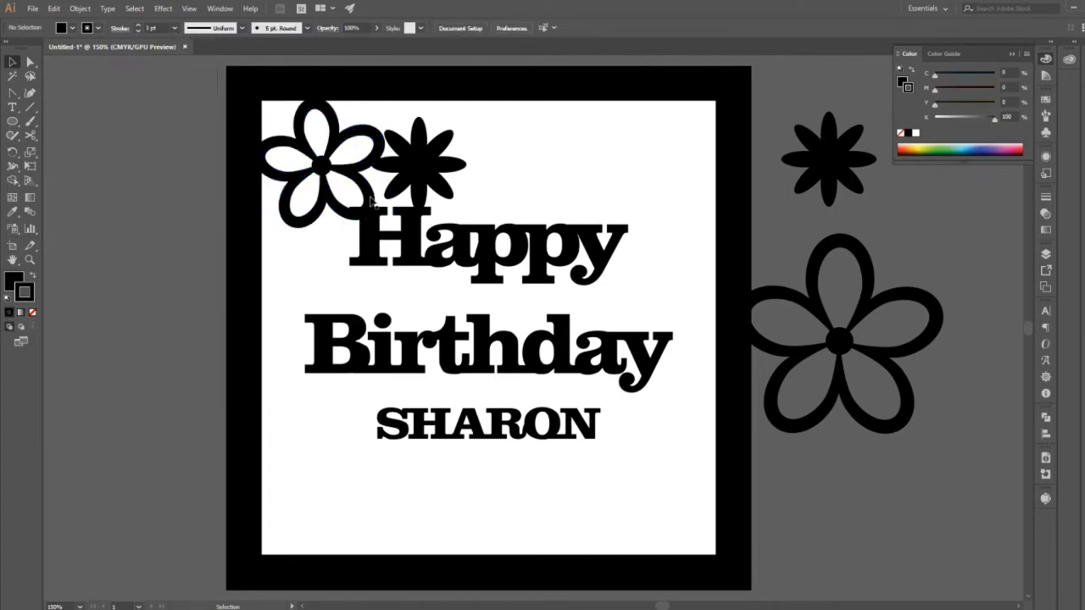
# Scale the thickened five-petal flower down slightly from its lower-right corner.
pyautogui.click(372, 205)
pyautogui.moveTo(393, 213); pyautogui.dragTo(387, 205)
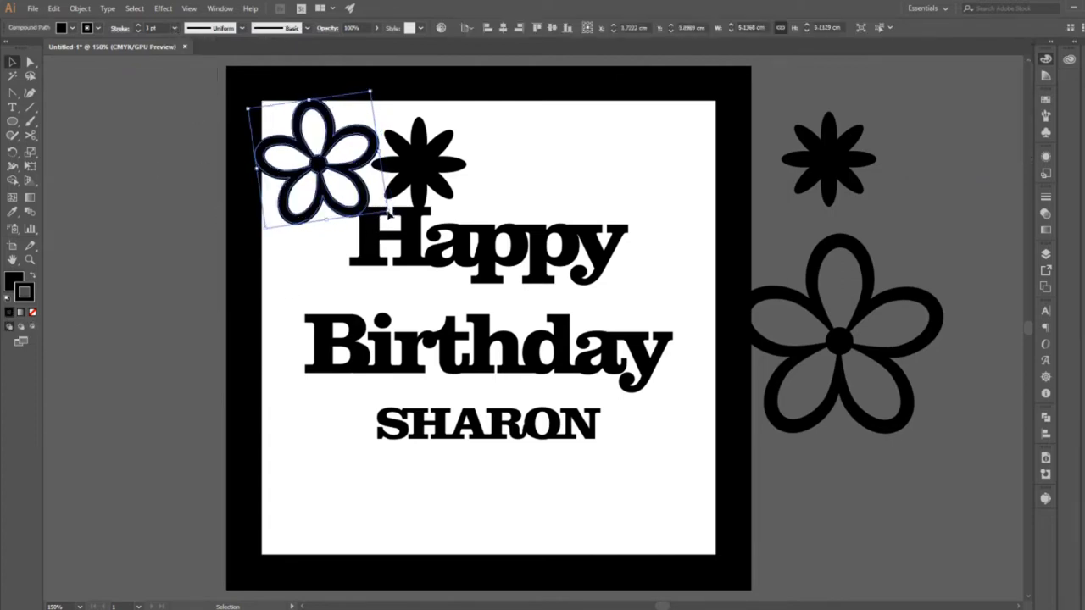
pyautogui.click(533, 196)
pyautogui.press('Tab')
pyautogui.press('Tab')
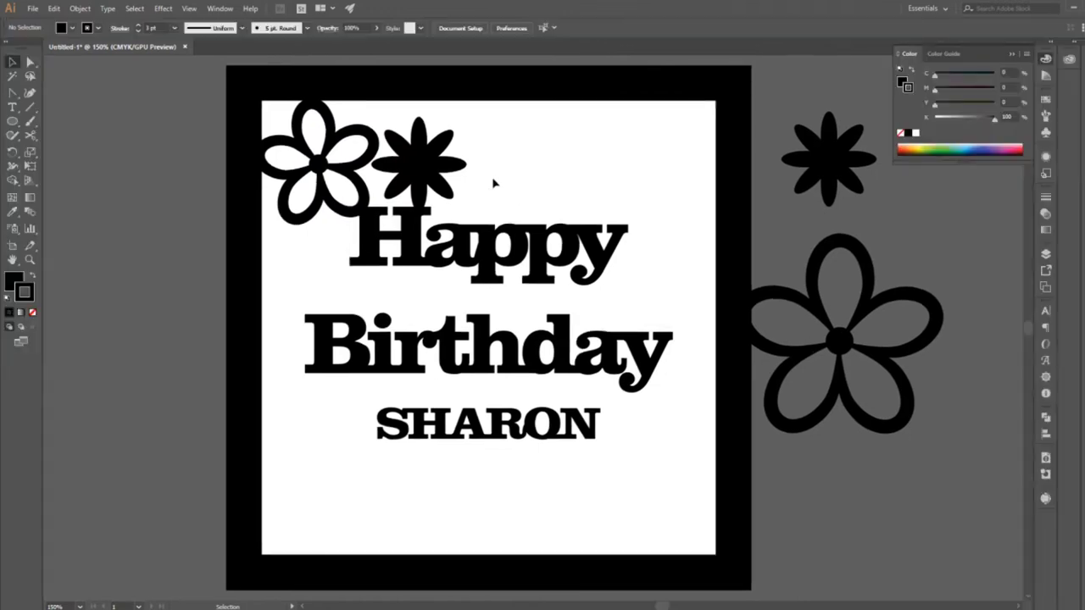
# Scale the solid eight-petal flower above Happy down slightly towards the five-petal flower, keeping its proportions.
pyautogui.click(1012, 55)
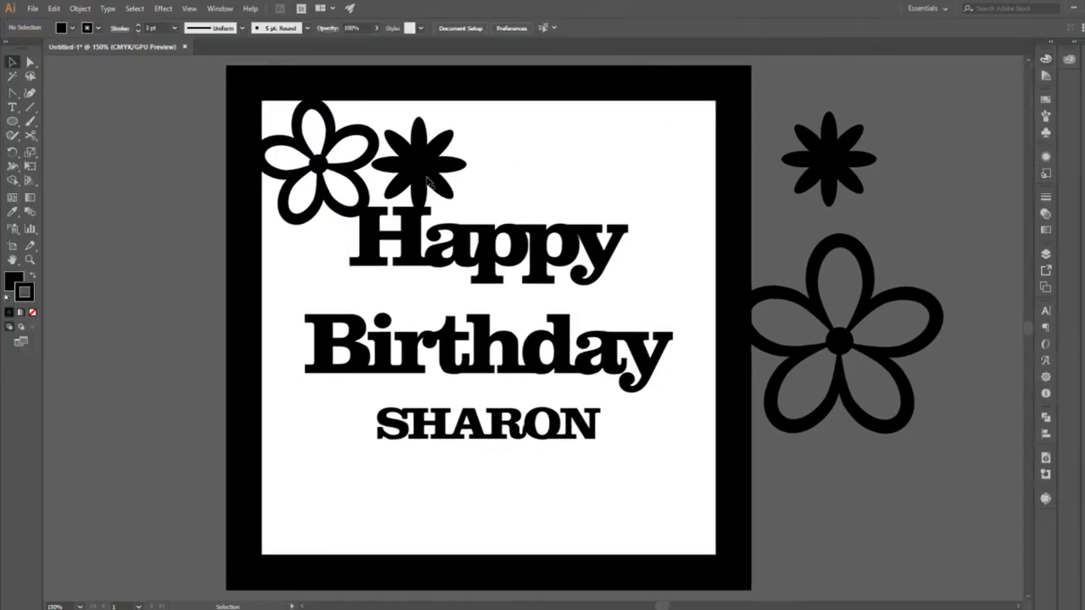
pyautogui.click(429, 182)
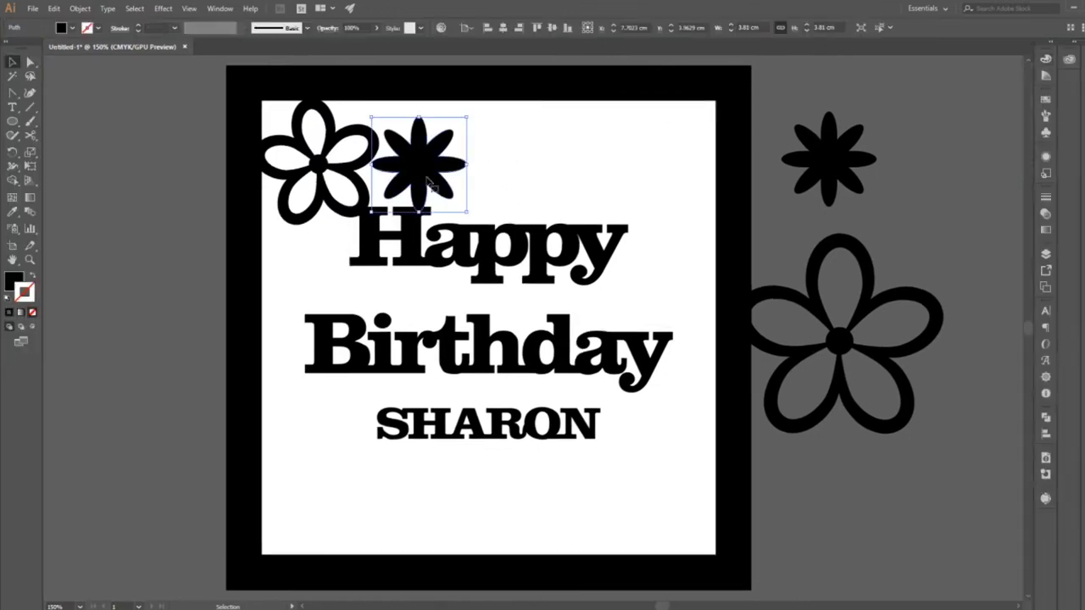
pyautogui.moveTo(467, 119); pyautogui.dragTo(422, 160)
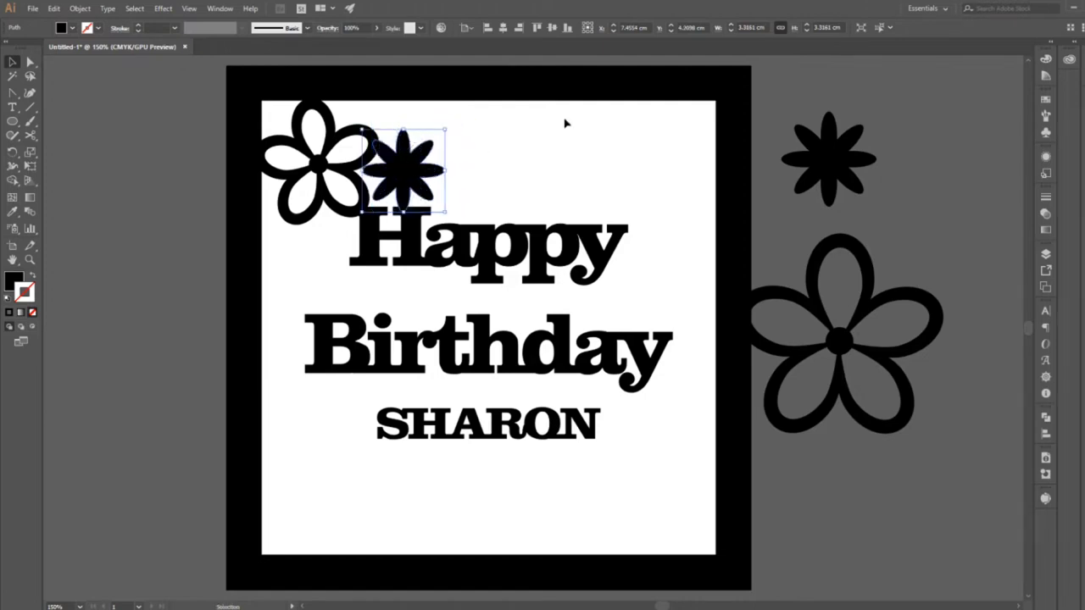
pyautogui.click(521, 207)
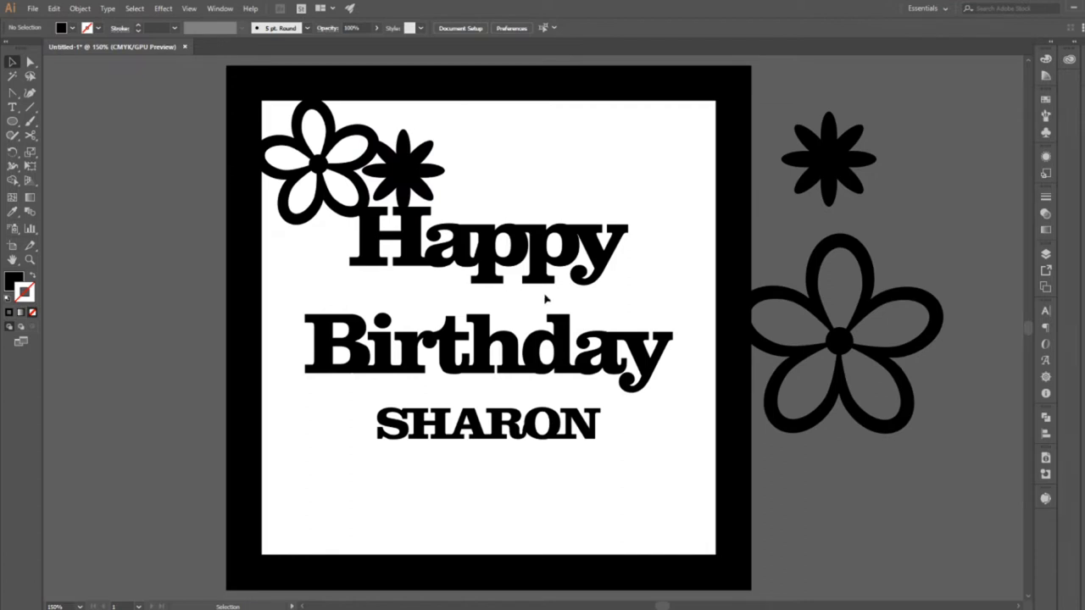
# Copy the thickened five-petal flower to the frame's upper-right corner and rotate the copy so its petals overlap the frame's upper edge.
pyautogui.moveTo(367, 195); pyautogui.dragTo(649, 205)
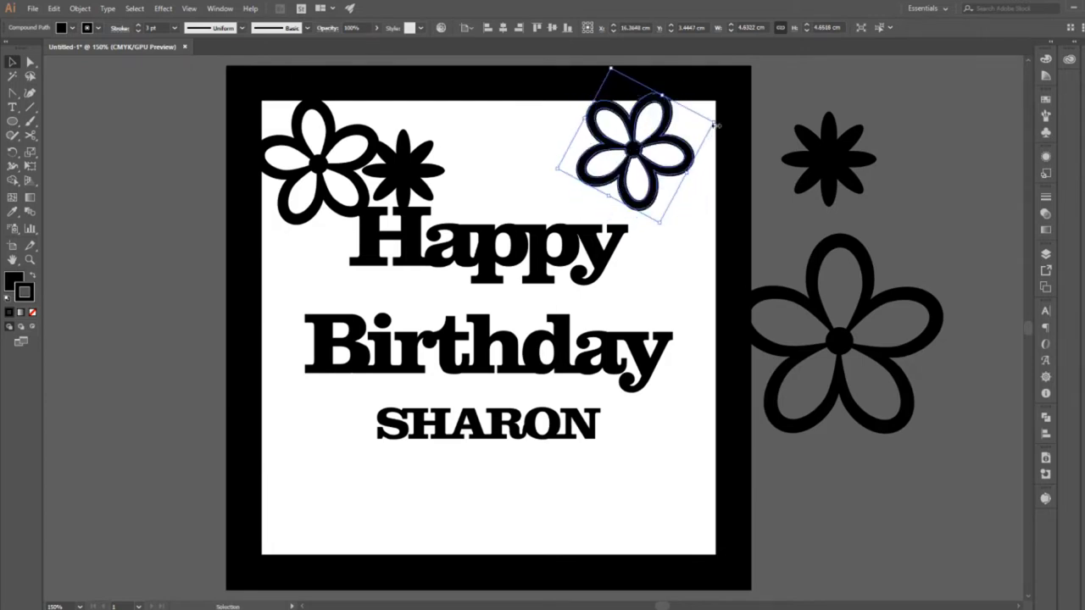
pyautogui.click(717, 255)
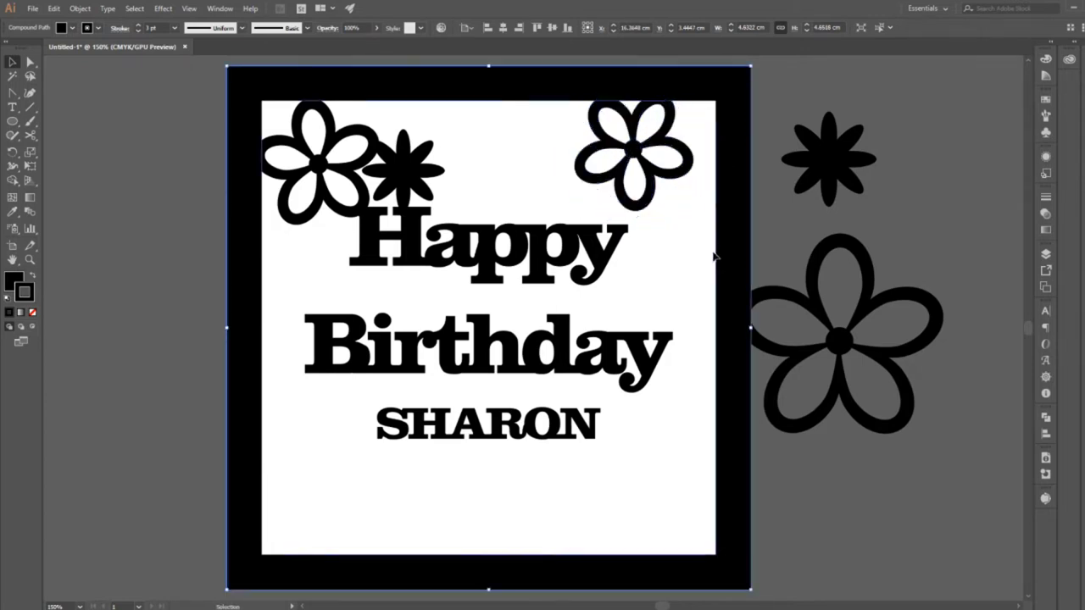
pyautogui.click(668, 310)
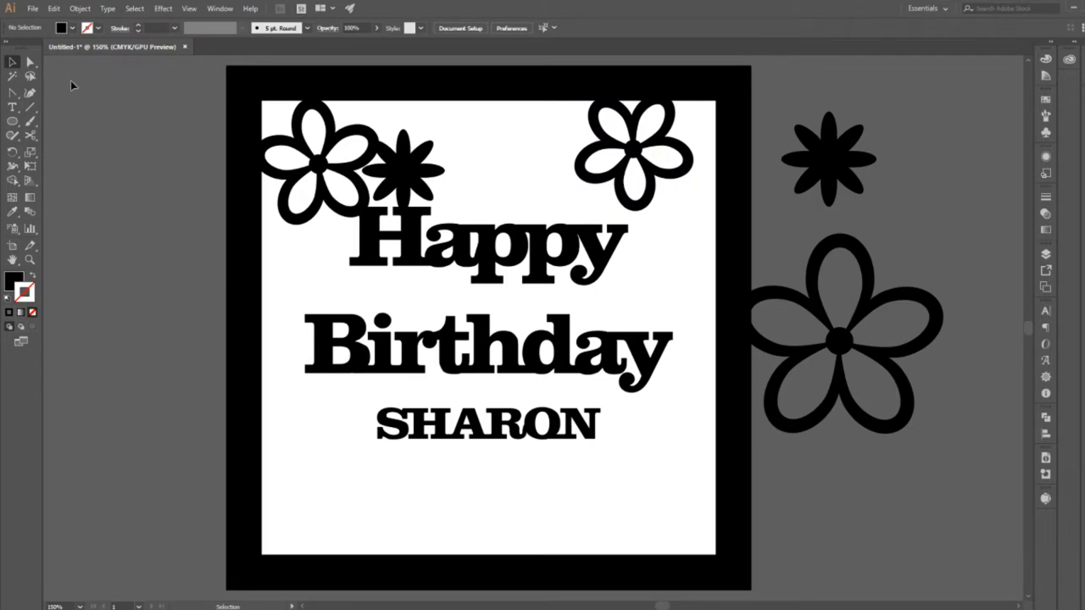
# Draw a curved leaf with a pointed tip using the Pen tool, between the eight-petal flower and the copied five-petal flower.
pyautogui.moveTo(13, 93); pyautogui.dragTo(56, 93)
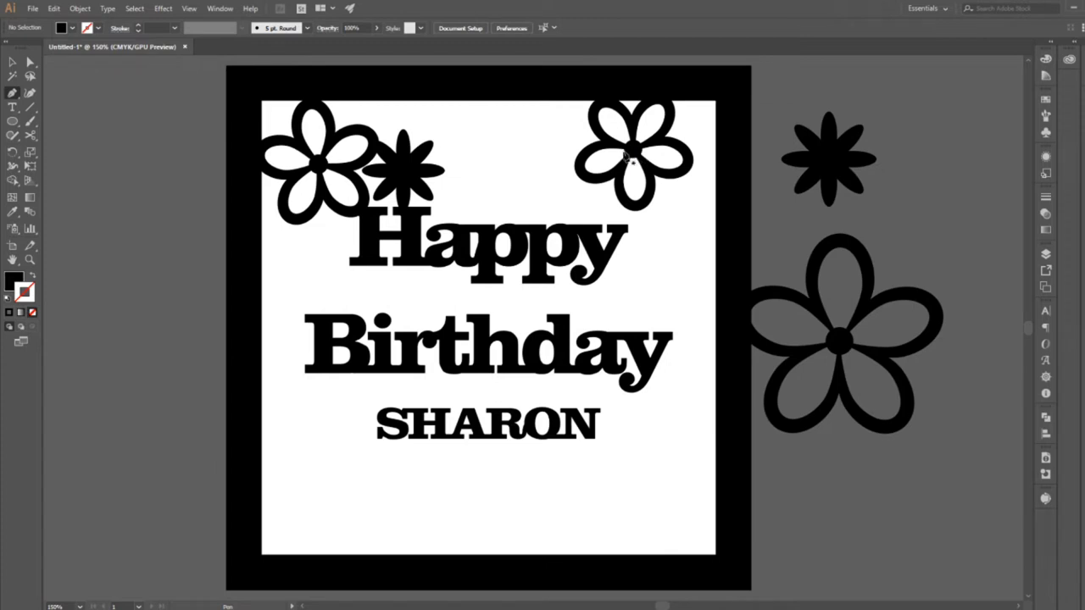
pyautogui.click(506, 167)
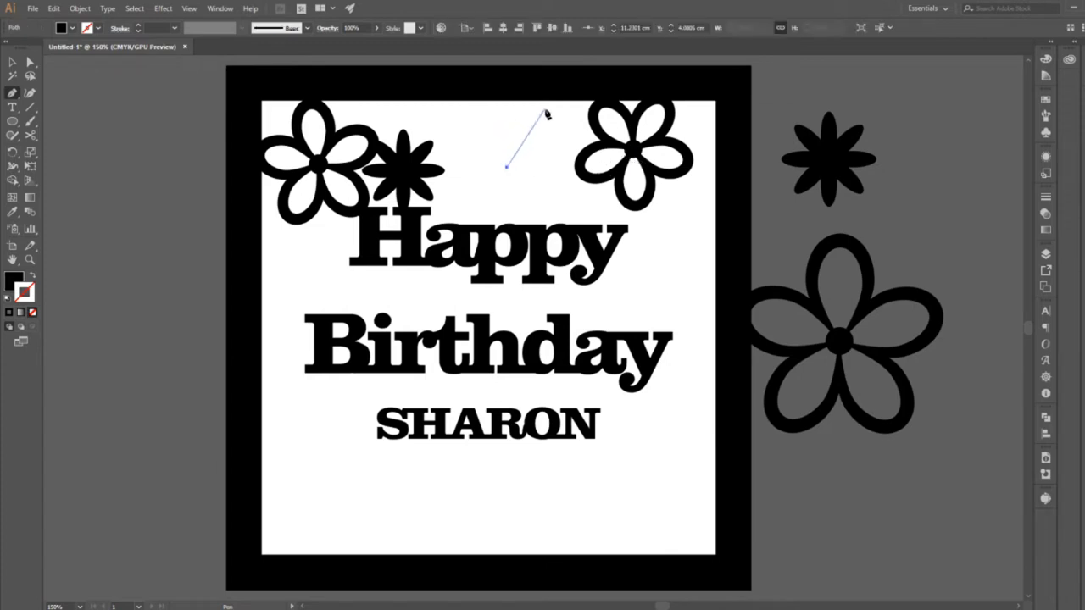
pyautogui.moveTo(553, 107); pyautogui.dragTo(612, 100)
pyautogui.hotkey('ctrl', 'z')
pyautogui.moveTo(513, 125); pyautogui.dragTo(529, 105)
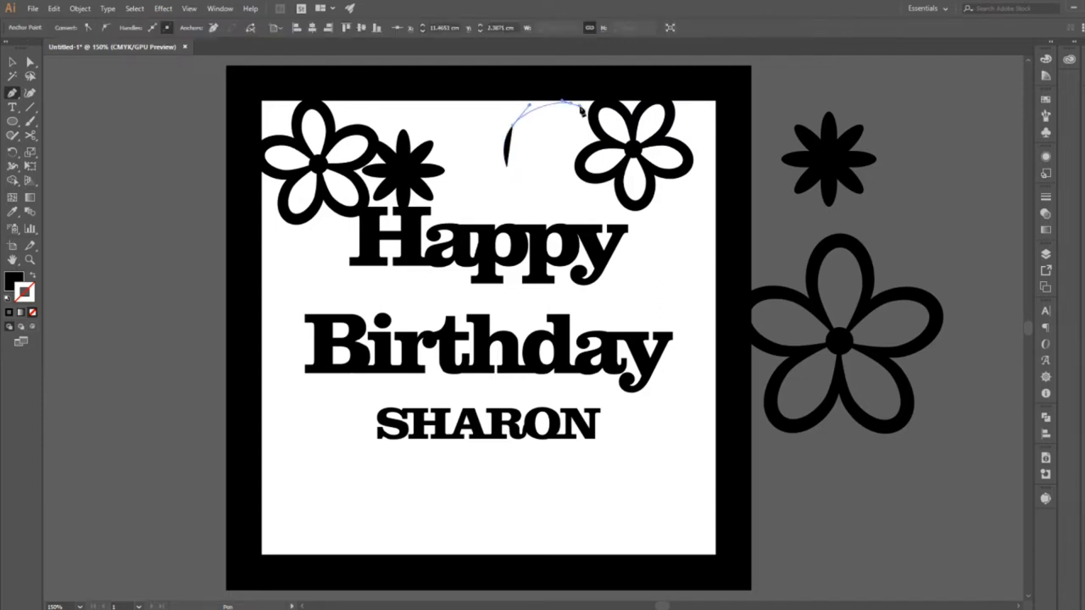
pyautogui.click(573, 104)
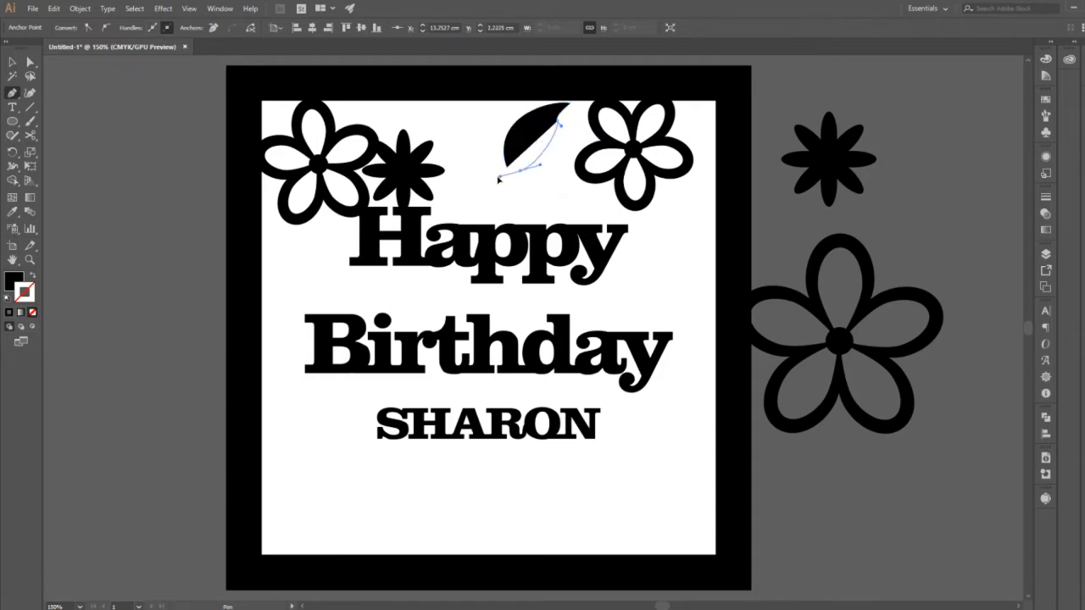
pyautogui.moveTo(521, 170); pyautogui.dragTo(477, 170)
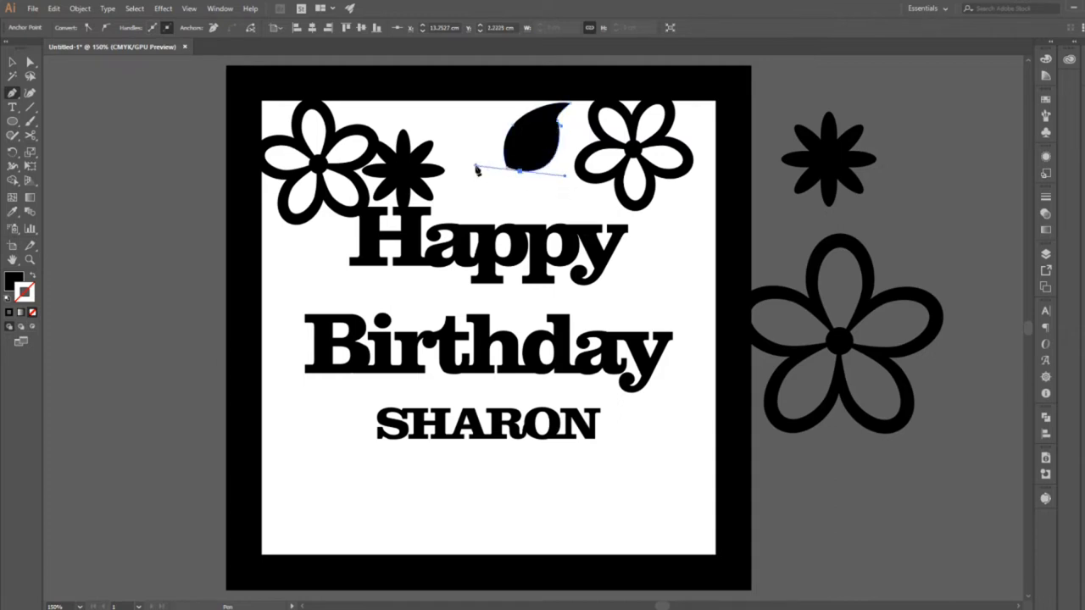
# Swap the leaf's fill and stroke to leave only an outline, then smooth its inner curve and bring its lower ends together.
pyautogui.click(31, 63)
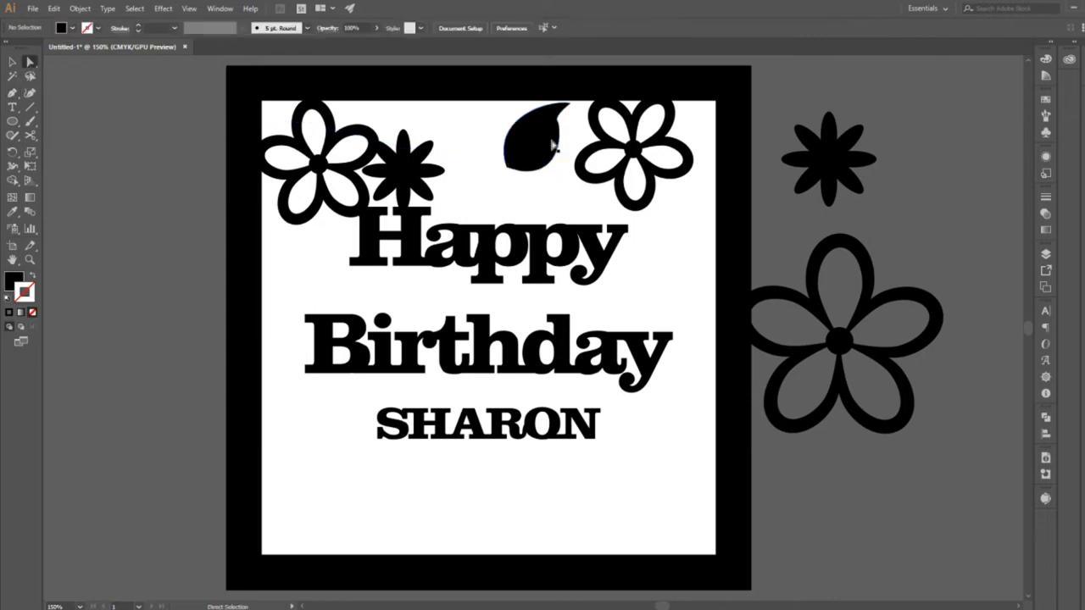
pyautogui.click(553, 139)
pyautogui.click(31, 277)
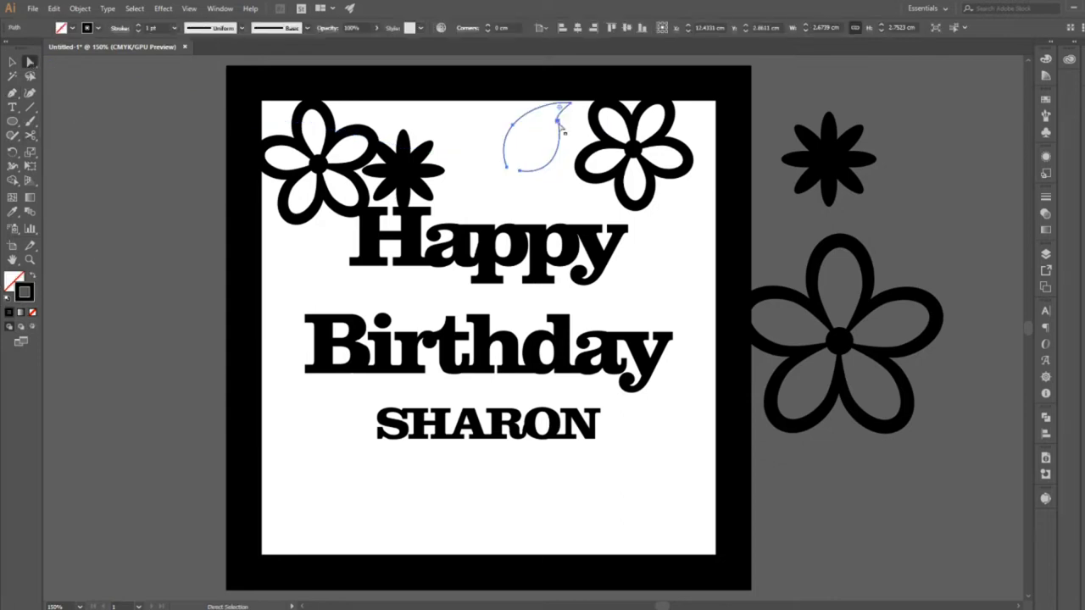
pyautogui.click(558, 123)
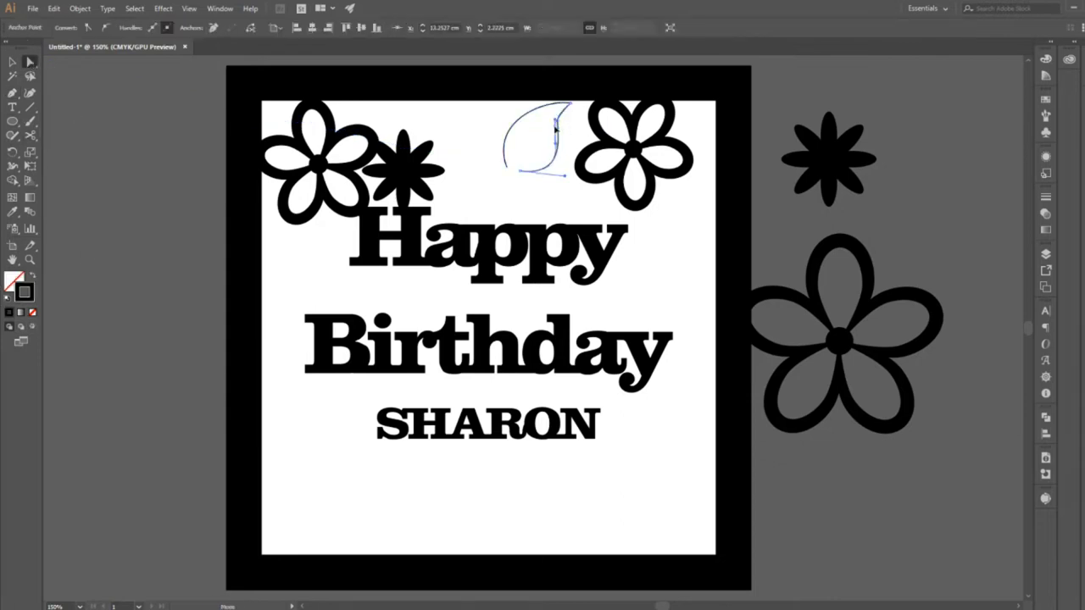
pyautogui.click(572, 217)
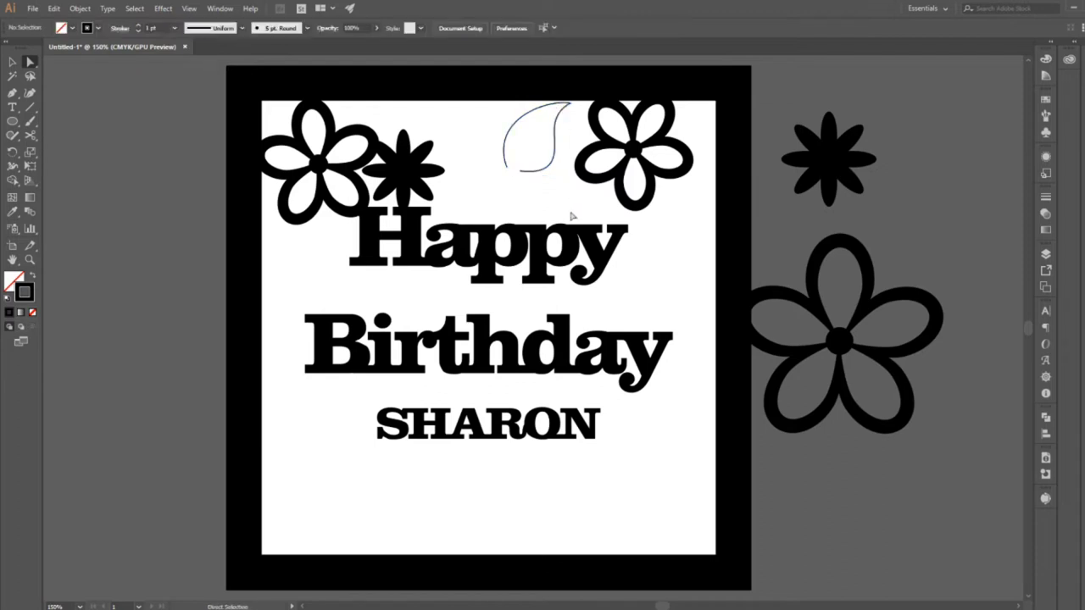
pyautogui.moveTo(521, 172); pyautogui.dragTo(513, 175)
pyautogui.click(514, 193)
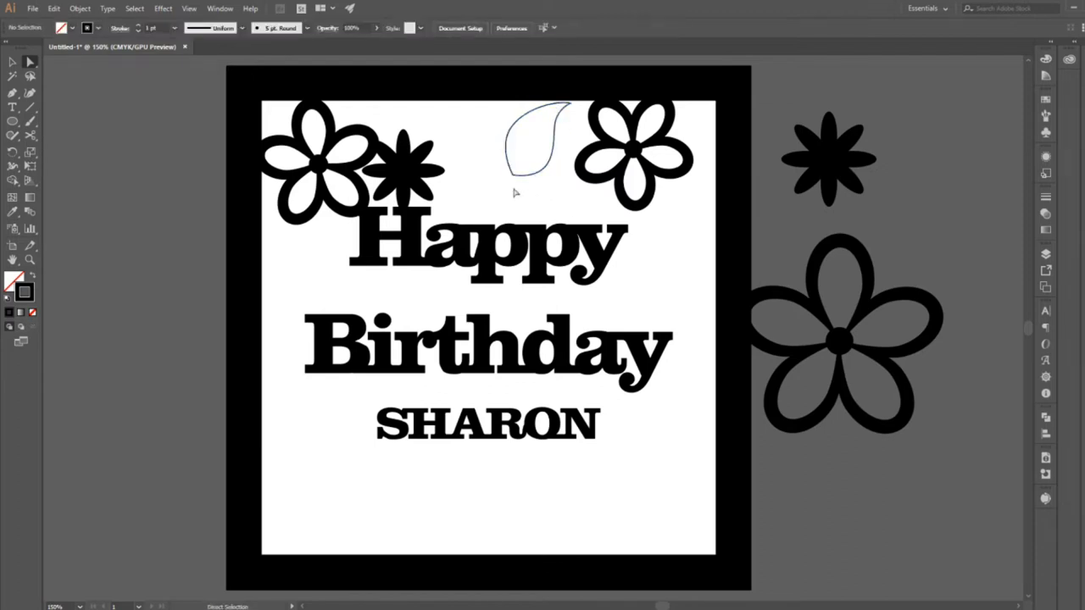
# Draw a second outlined leaf with the Pen tool between the eight-petal flower and the first leaf, pointing towards the eight-petal flower.
pyautogui.click(11, 92)
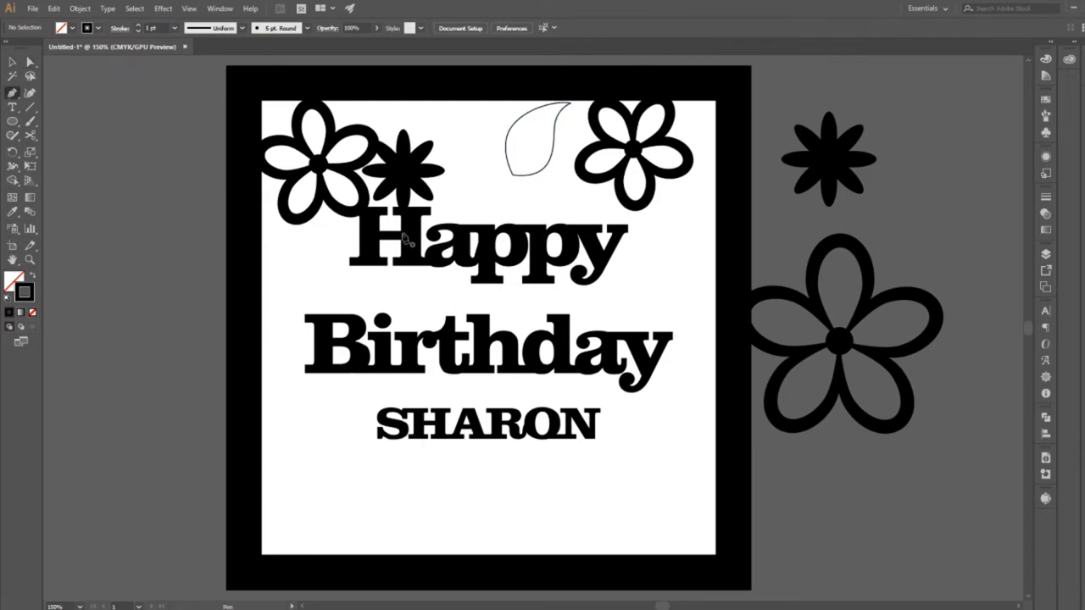
pyautogui.click(503, 182)
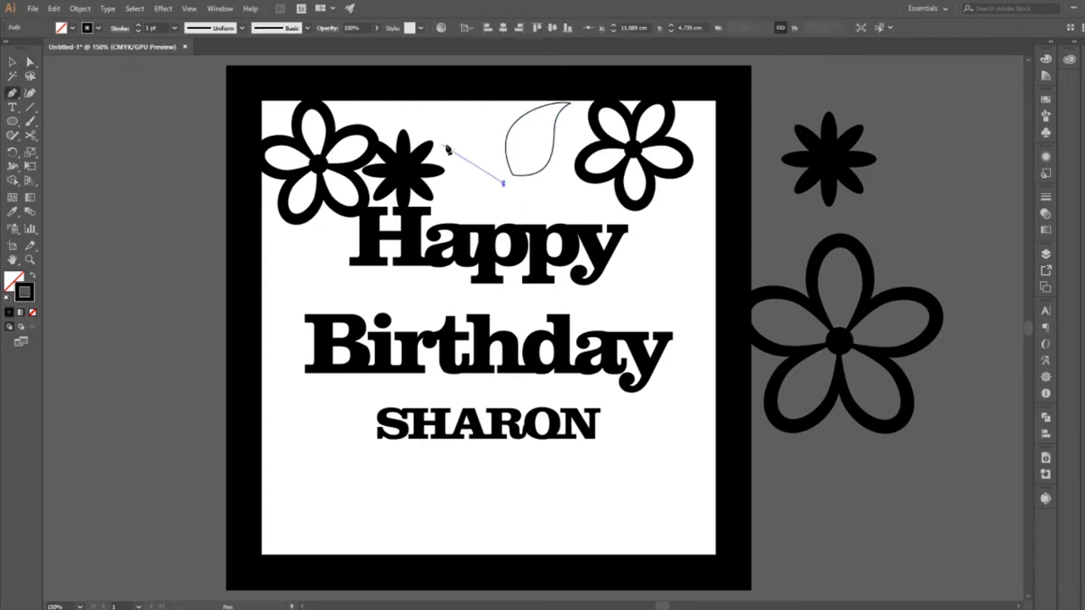
pyautogui.moveTo(484, 150); pyautogui.dragTo(434, 161)
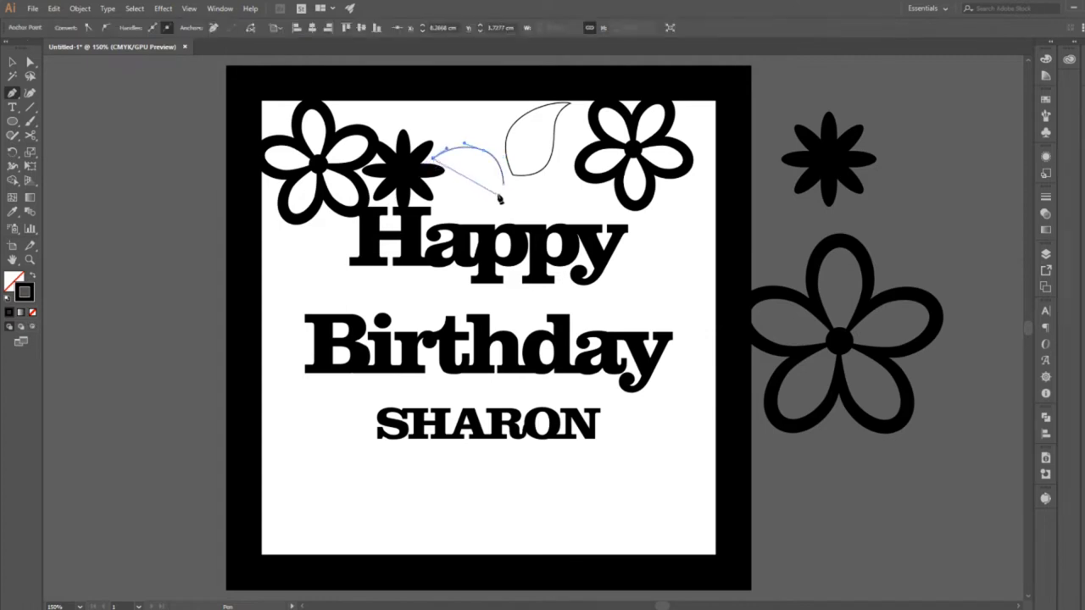
pyautogui.moveTo(502, 185); pyautogui.dragTo(553, 176)
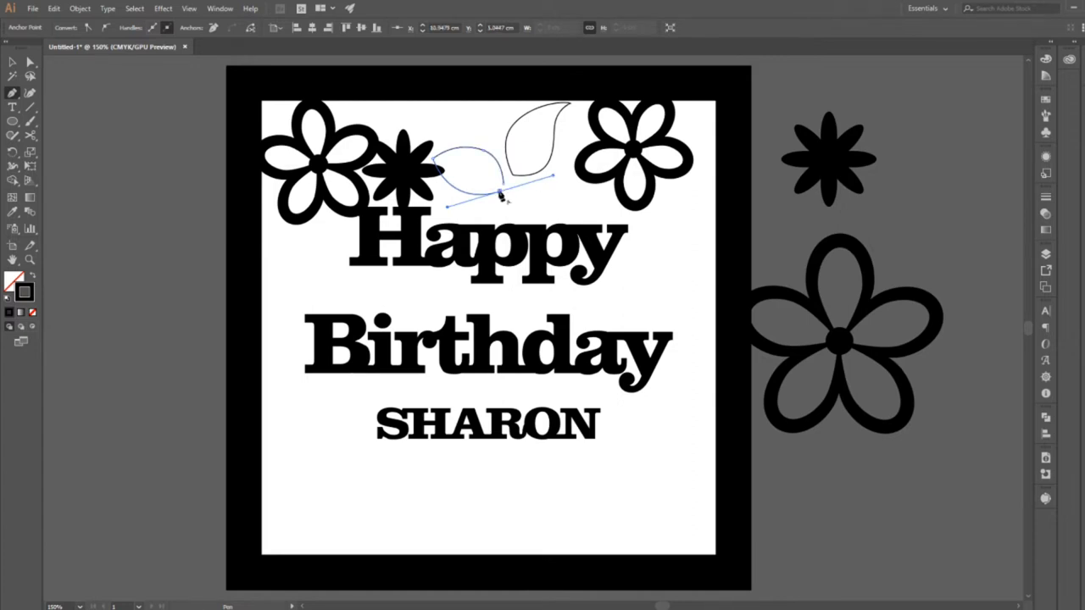
pyautogui.click(501, 193)
pyautogui.click(504, 184)
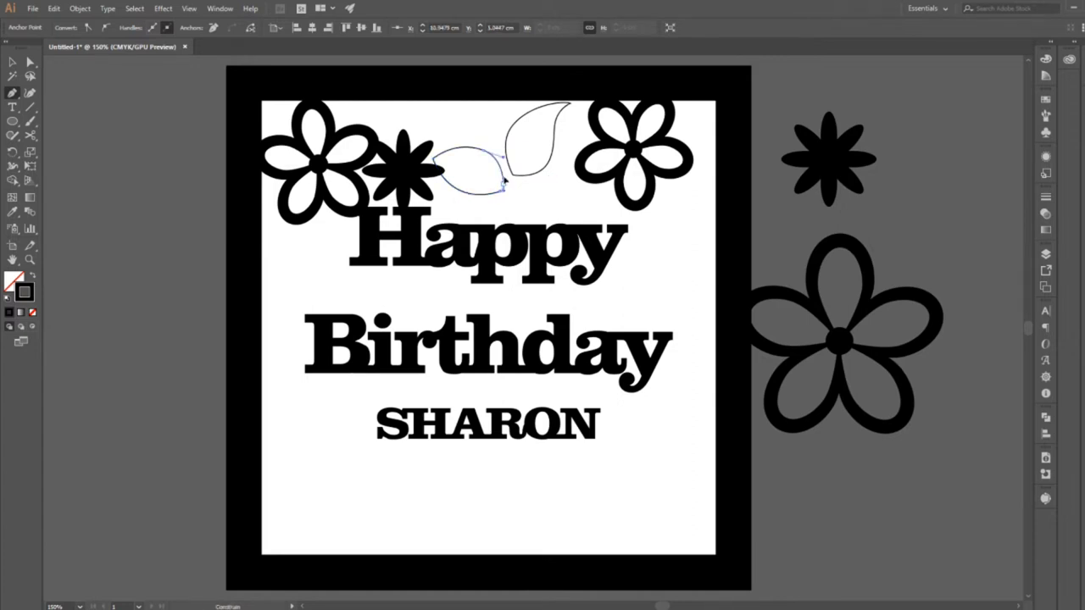
pyautogui.keyDown('ctrl'); pyautogui.click(571, 122); pyautogui.keyUp('ctrl')
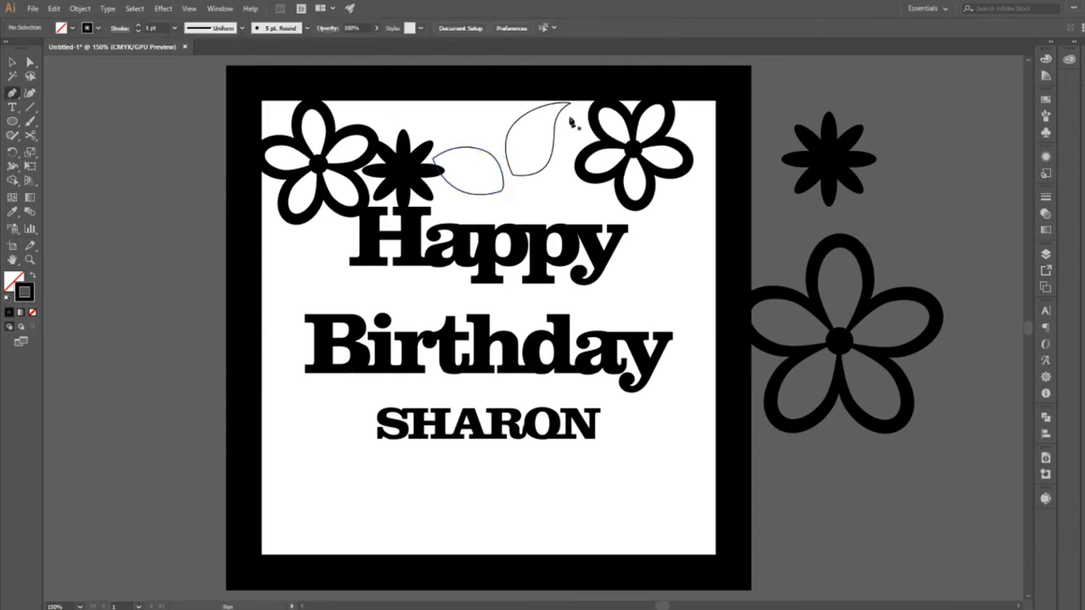
# Draw a curved stem with the Pen tool from inside the upper leaf, past the second leaf, down to the first p of Happy.
pyautogui.click(539, 123)
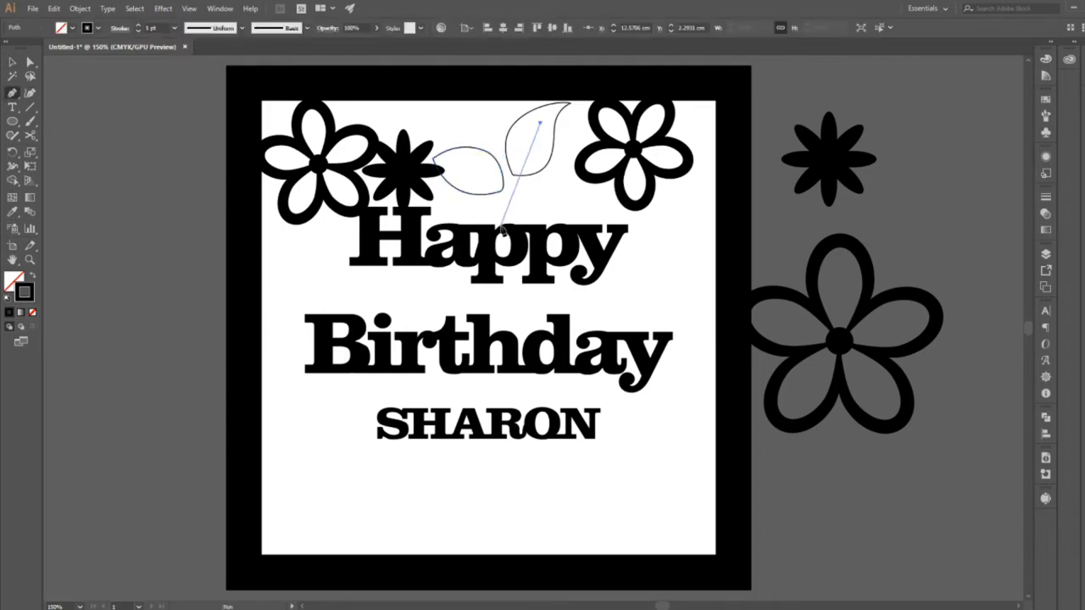
pyautogui.moveTo(482, 298); pyautogui.dragTo(17, 63)
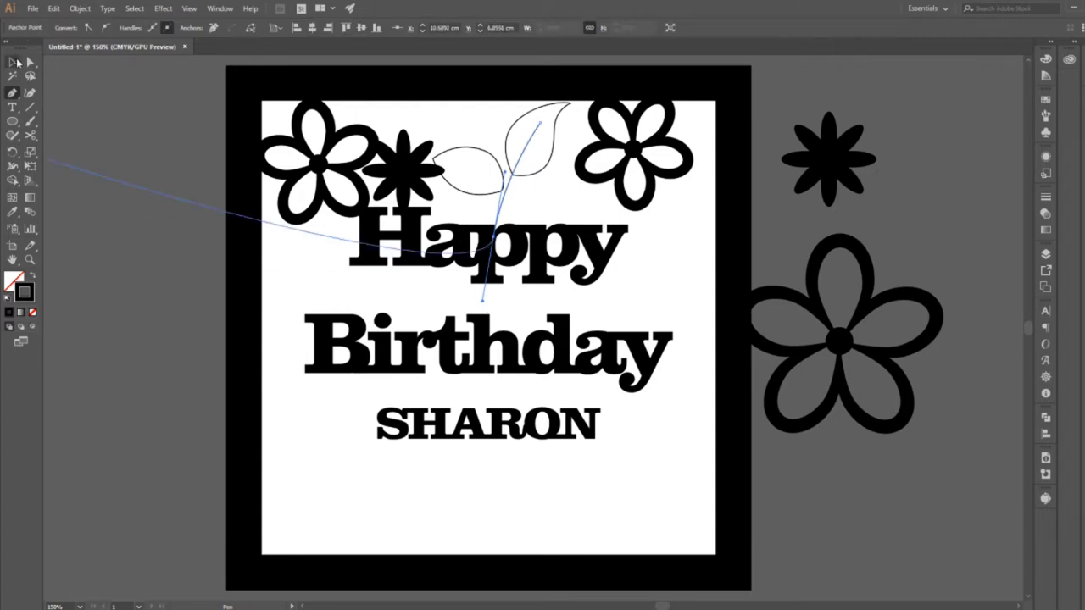
pyautogui.click(13, 62)
pyautogui.click(631, 217)
# Set the curved stem's stroke weight to 7 pt.
pyautogui.click(501, 211)
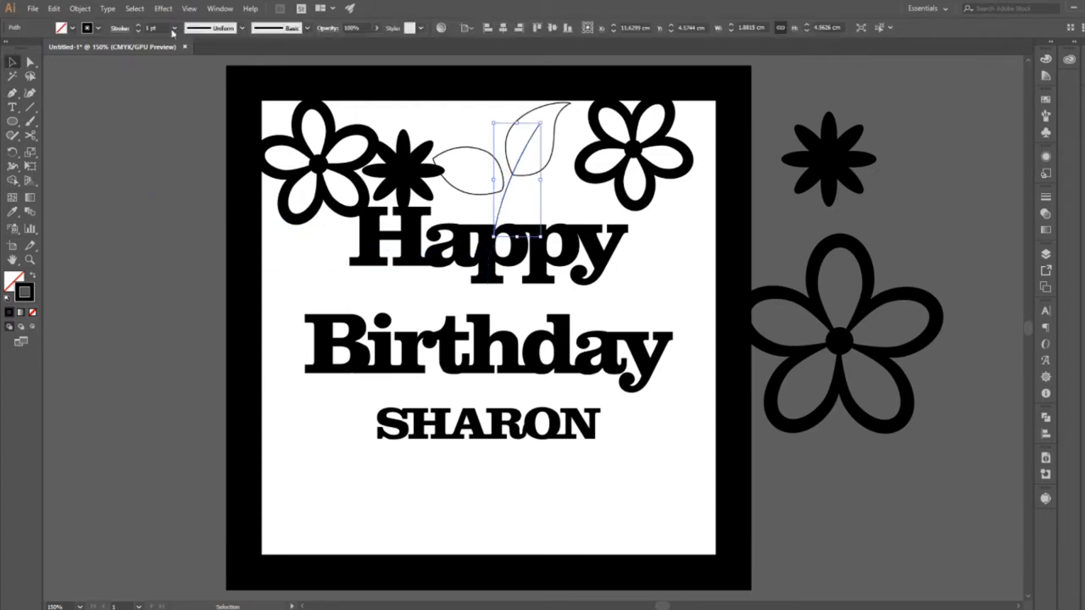
pyautogui.click(173, 32)
pyautogui.click(187, 125)
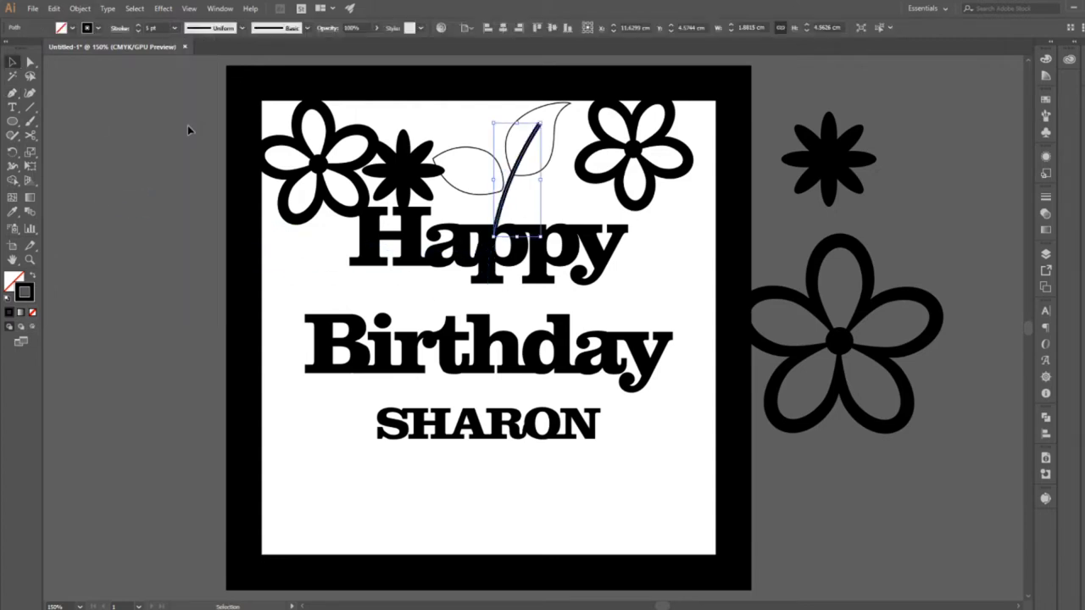
pyautogui.click(173, 32)
pyautogui.click(193, 181)
pyautogui.click(263, 244)
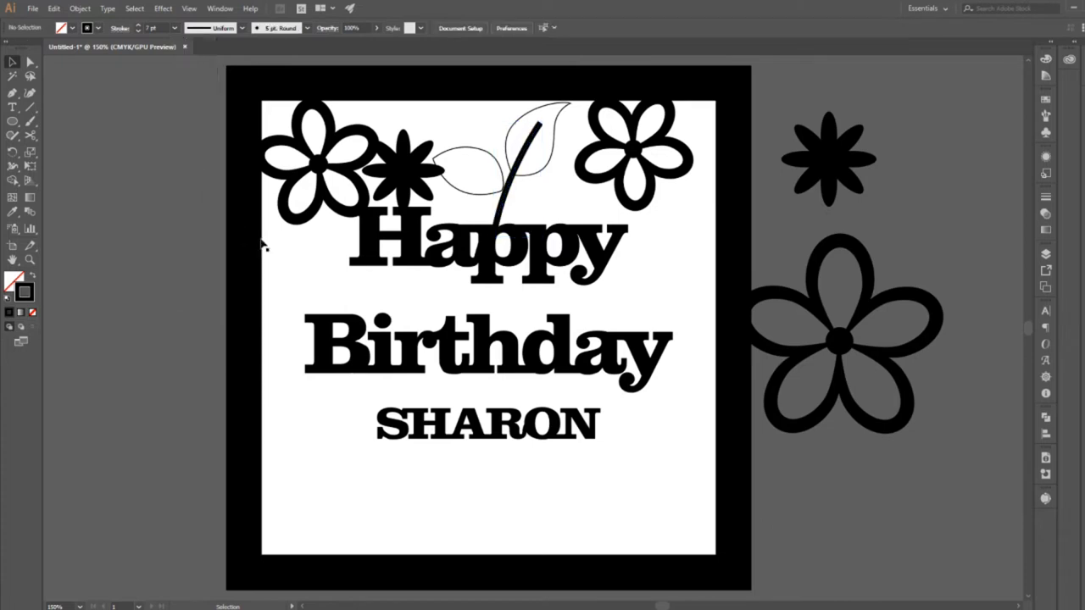
# Taper the stem with the Width tool so it narrows towards its upper end inside the leaf.
pyautogui.click(540, 125)
pyautogui.press('a')
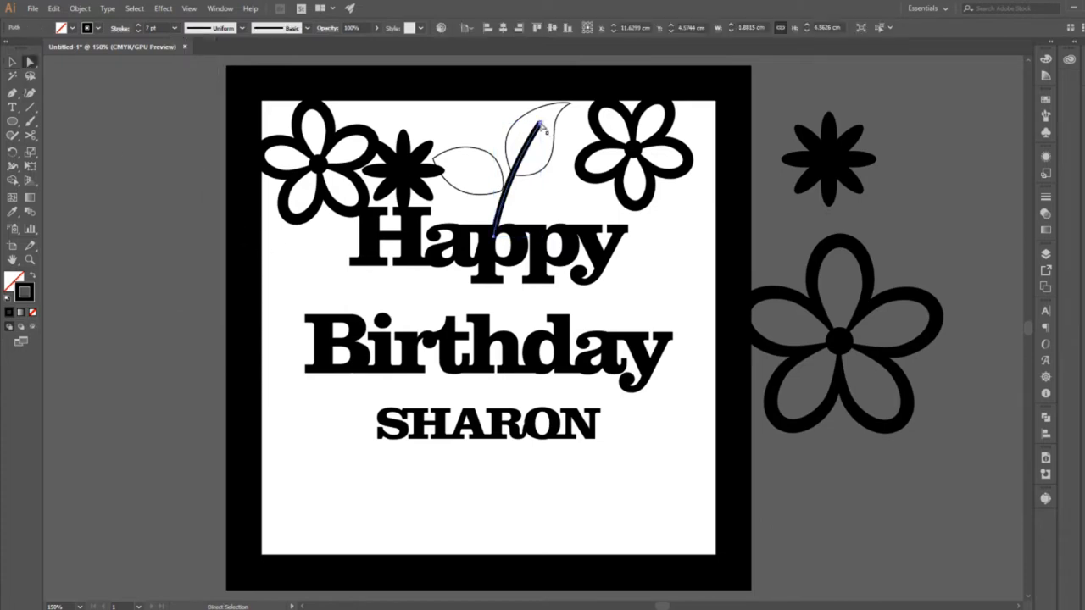
pyautogui.click(491, 205)
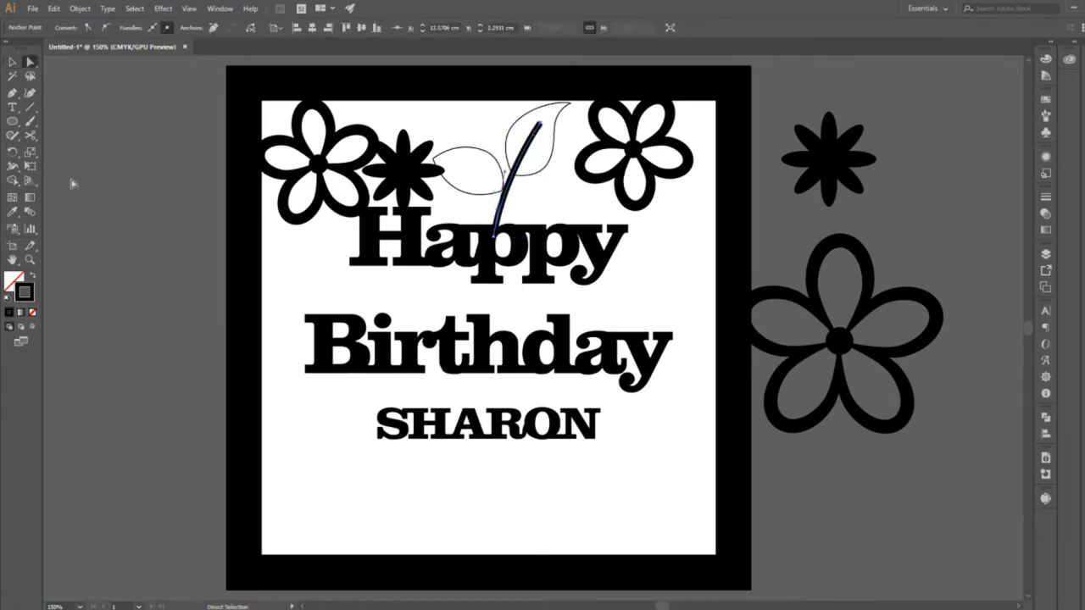
pyautogui.click(13, 166)
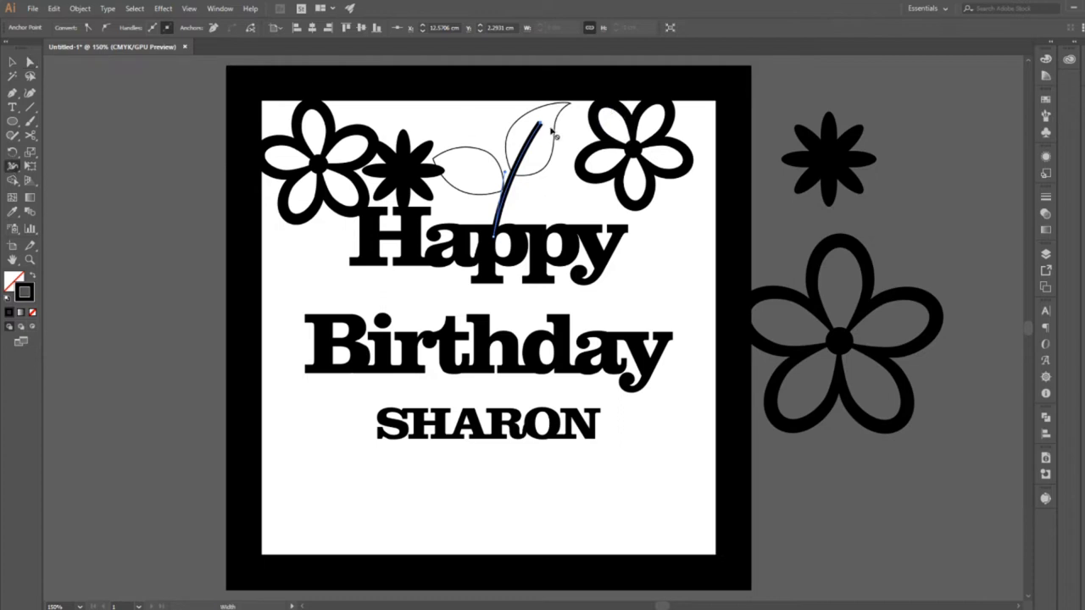
pyautogui.moveTo(541, 124)
pyautogui.mouseDown()
pyautogui.moveTo(552, 129)
pyautogui.moveTo(541, 127)
pyautogui.mouseUp()
pyautogui.hotkey('ctrl', 'z')
pyautogui.hotkey('ctrl', 'z')
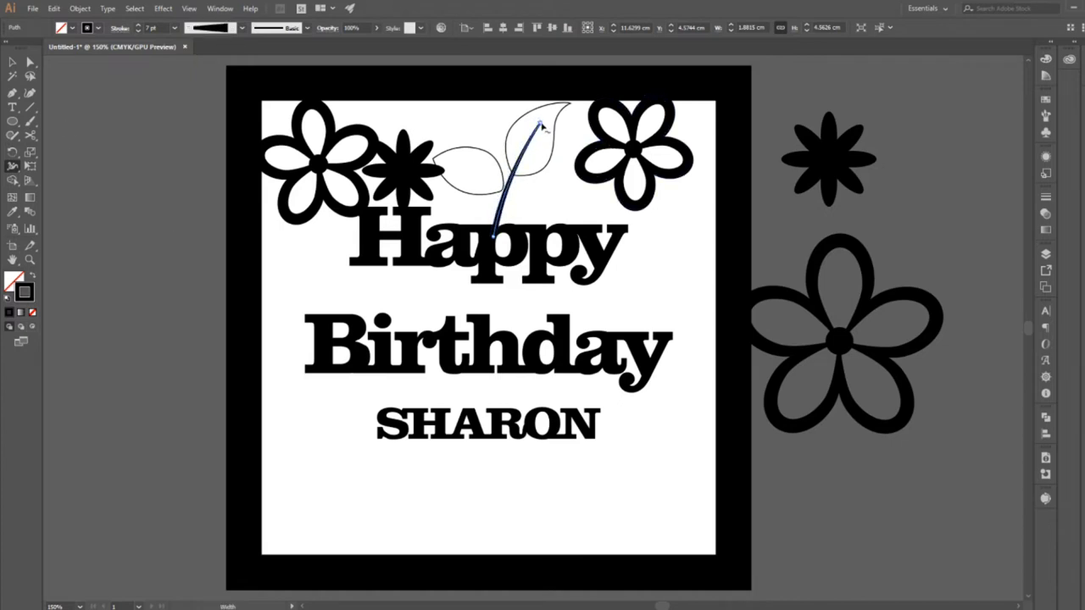
pyautogui.click(13, 63)
pyautogui.click(302, 328)
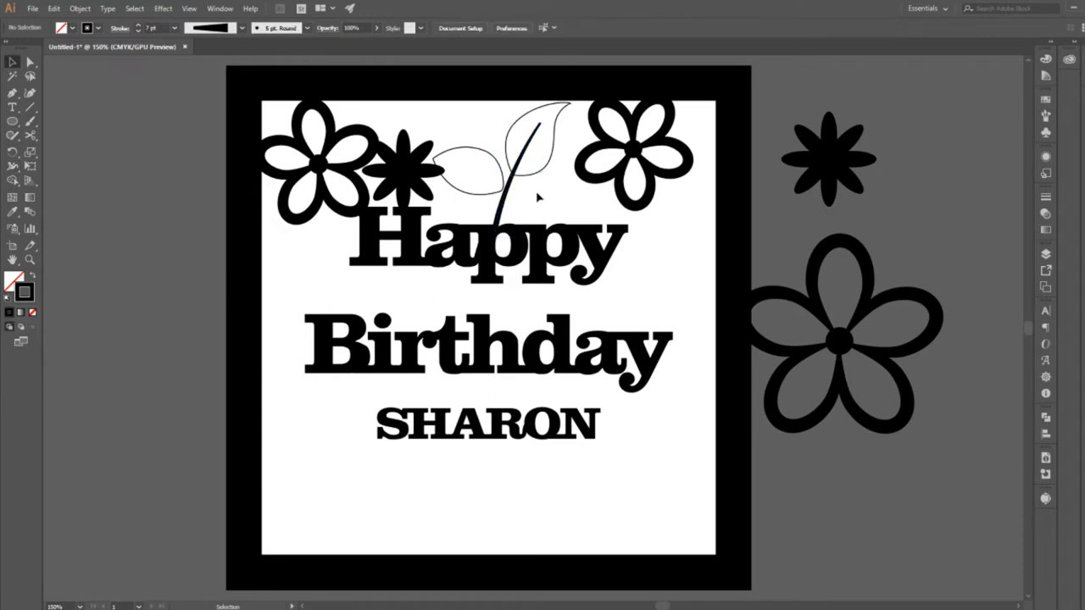
# Expand the appearance of the tapered stem so that it becomes a filled shape.
pyautogui.click(507, 204)
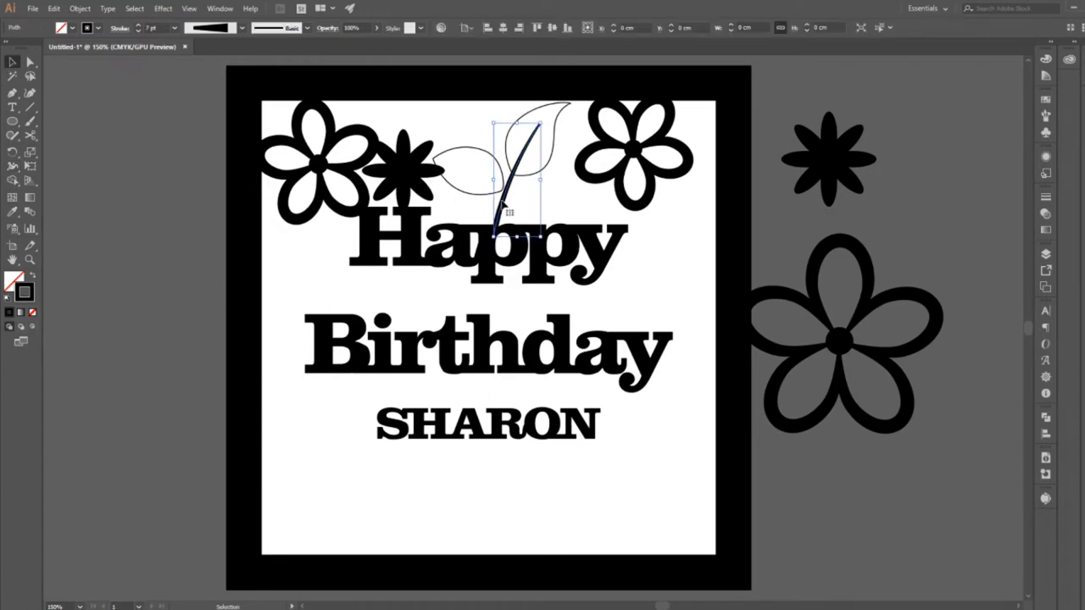
pyautogui.click(80, 8)
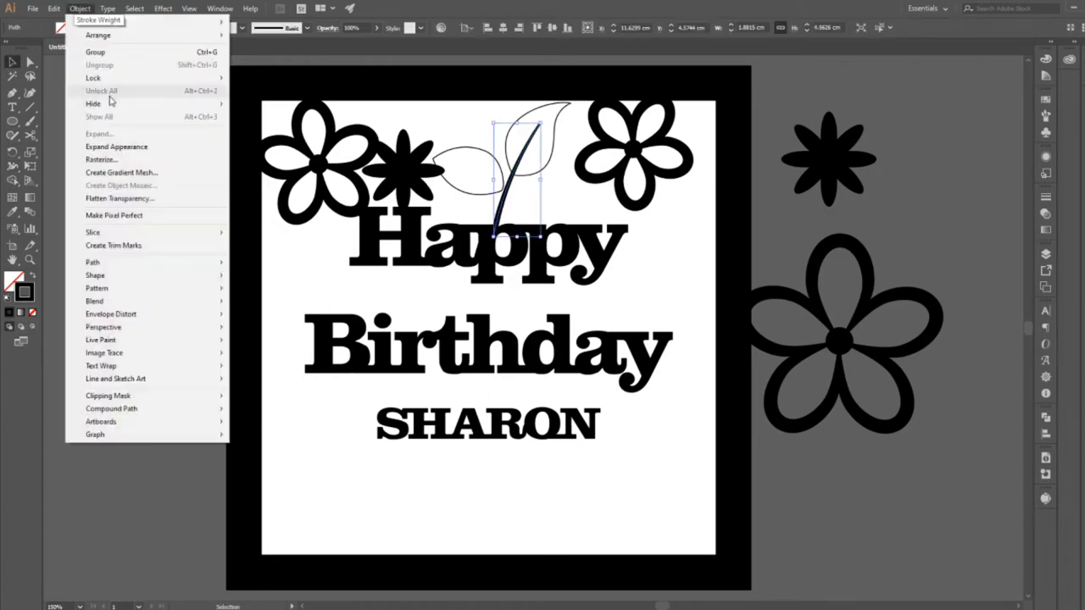
pyautogui.click(110, 147)
pyautogui.click(525, 204)
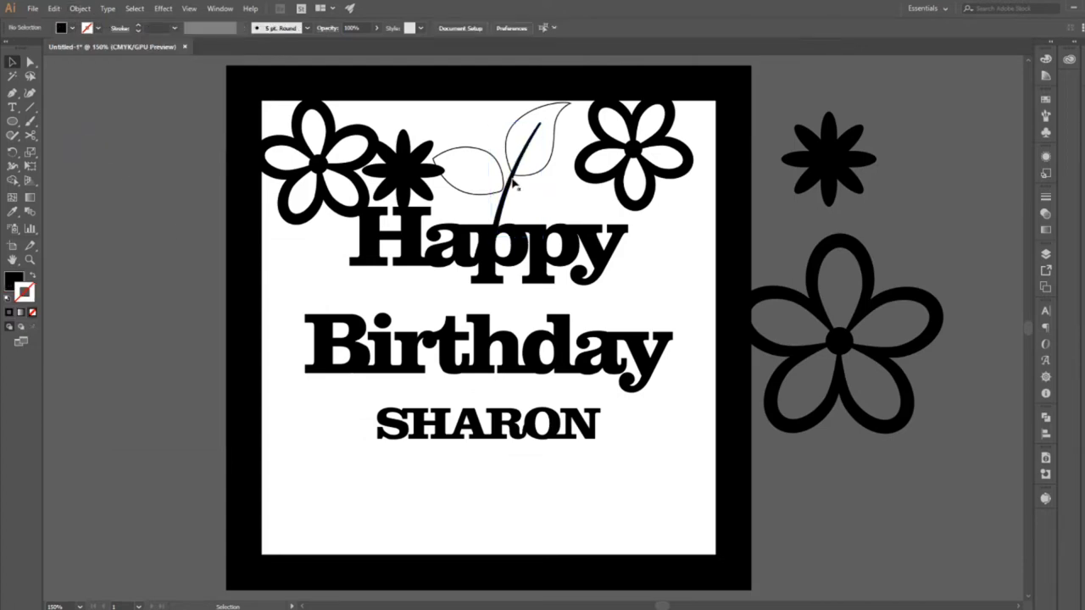
# Swap the fill and stroke of the upper leaf to give it a solid black fill without an outline.
pyautogui.click(515, 184)
pyautogui.click(527, 180)
pyautogui.click(527, 181)
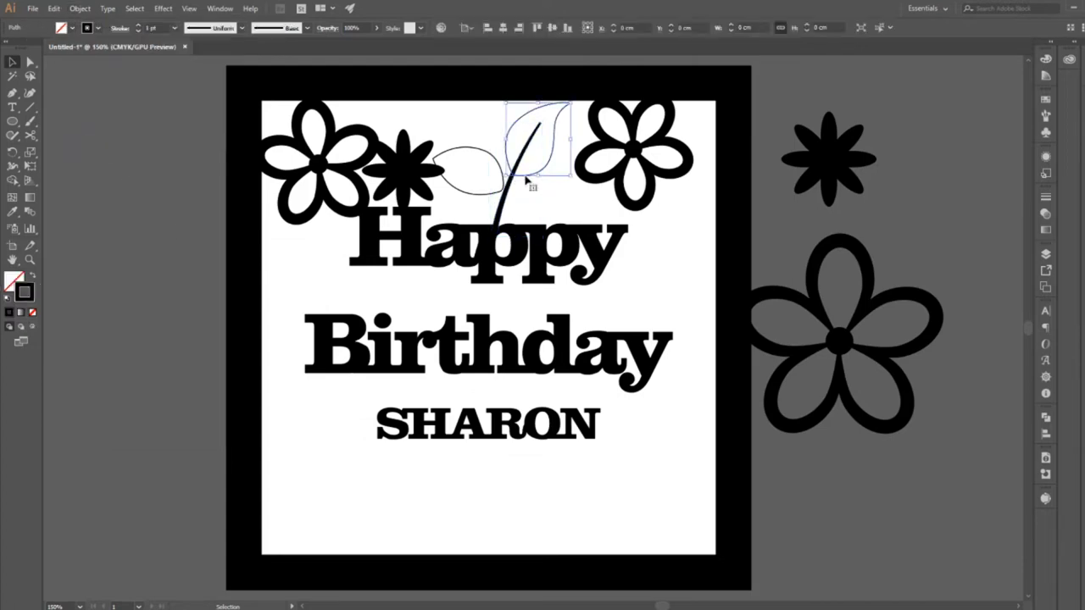
pyautogui.click(32, 278)
pyautogui.click(560, 166)
pyautogui.click(532, 150)
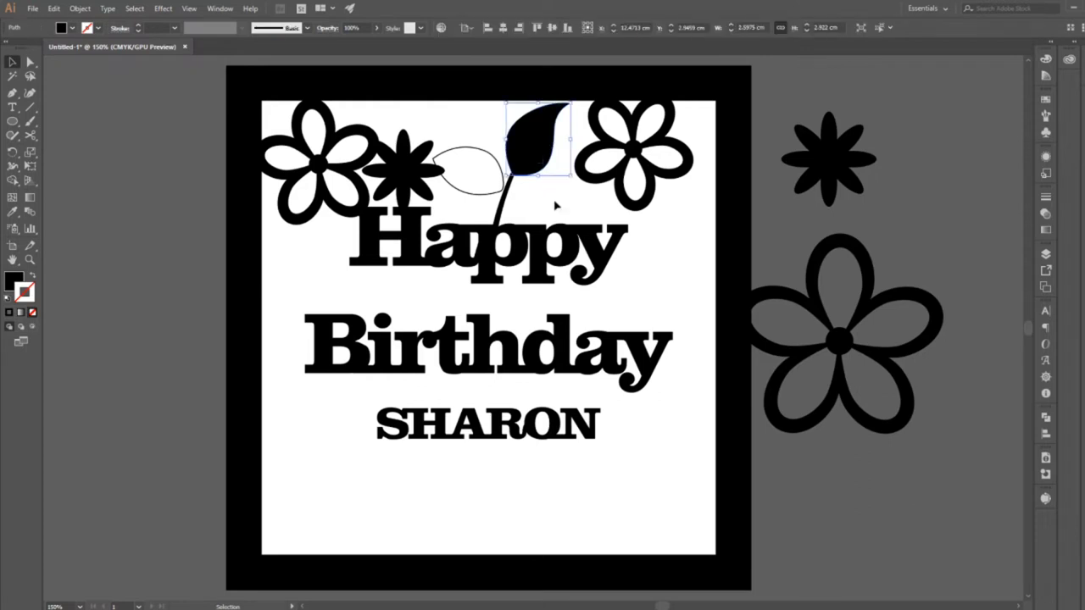
# Subtract the stem shape from the upper leaf with Minus Front, cutting a tapered vein and keeping the stem below it.
pyautogui.keyDown('ctrl'); pyautogui.click(509, 187); pyautogui.keyUp('ctrl')
pyautogui.keyDown('shift'); pyautogui.click(544, 136); pyautogui.keyUp('shift')
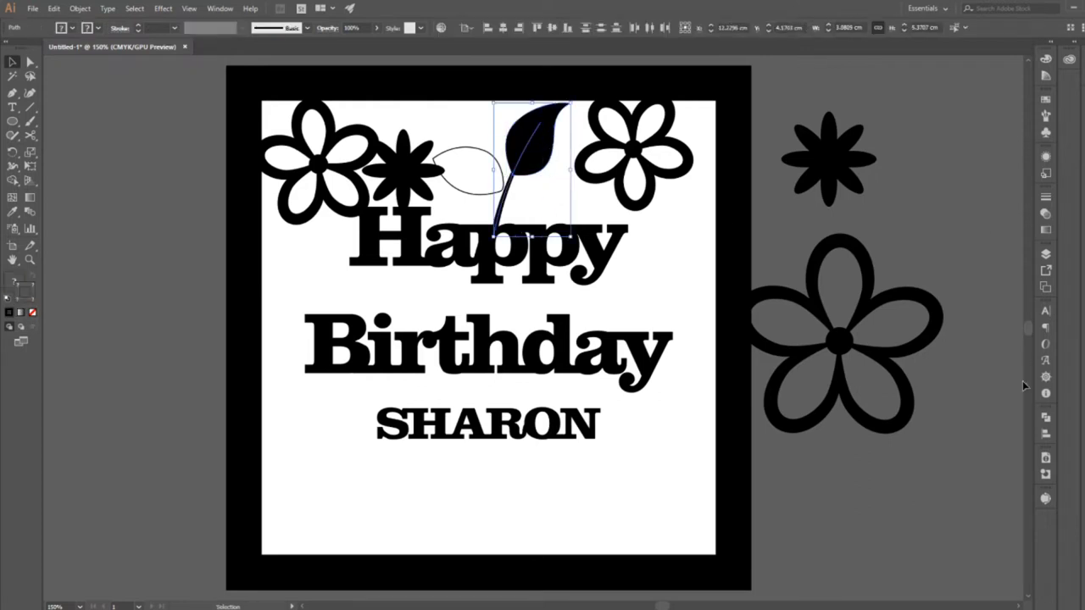
pyautogui.click(1046, 419)
pyautogui.click(931, 442)
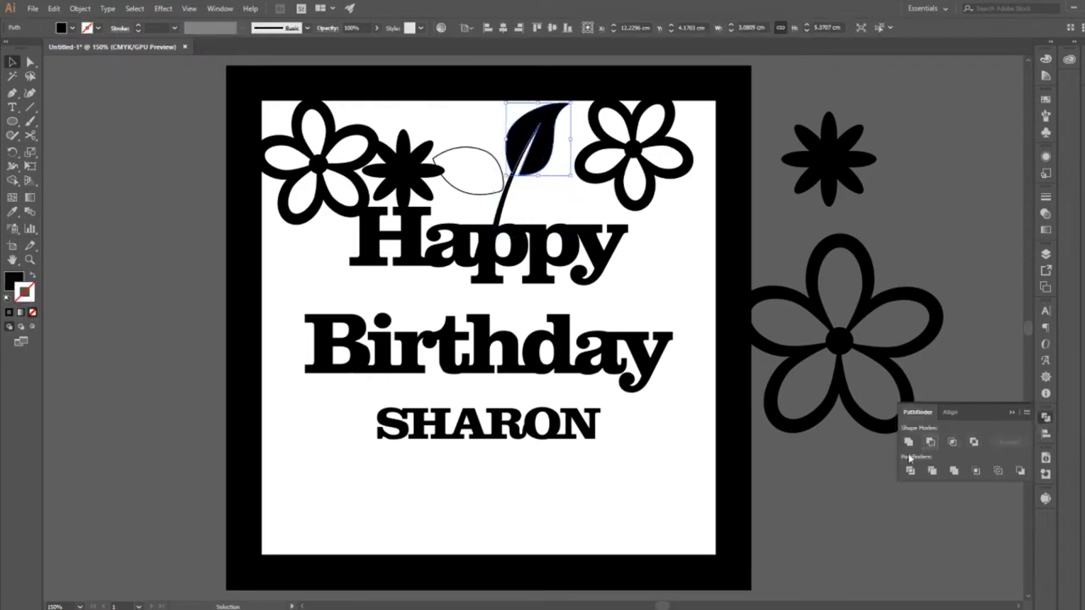
pyautogui.click(545, 204)
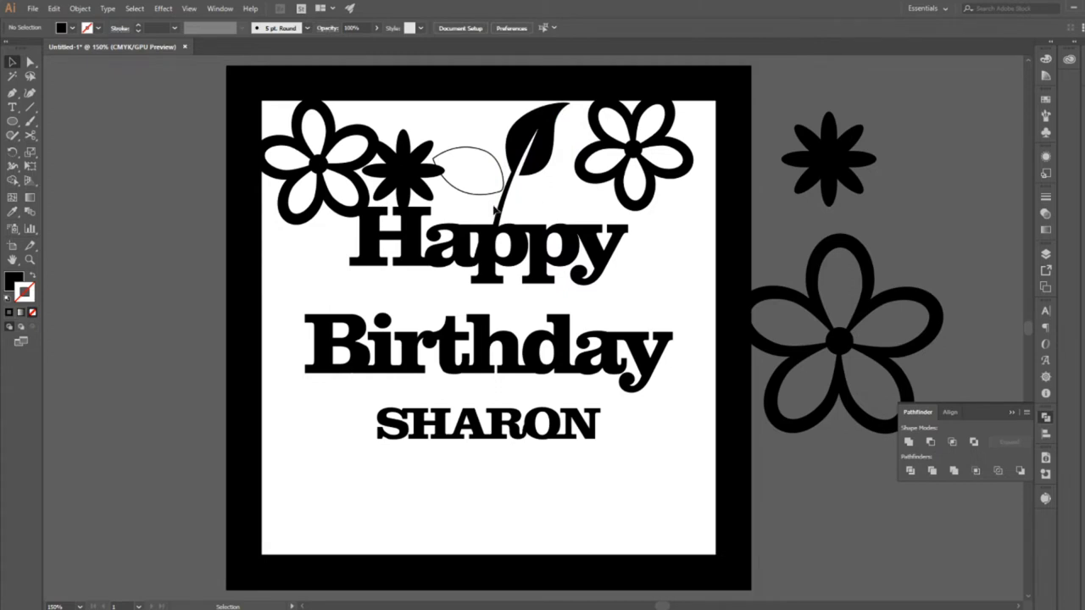
pyautogui.click(495, 210)
pyautogui.click(547, 196)
pyautogui.click(545, 175)
pyautogui.click(534, 194)
# Draw a curved vein with the Pen tool from inside the second leaf across the stem, with a black stroke and no fill.
pyautogui.click(12, 92)
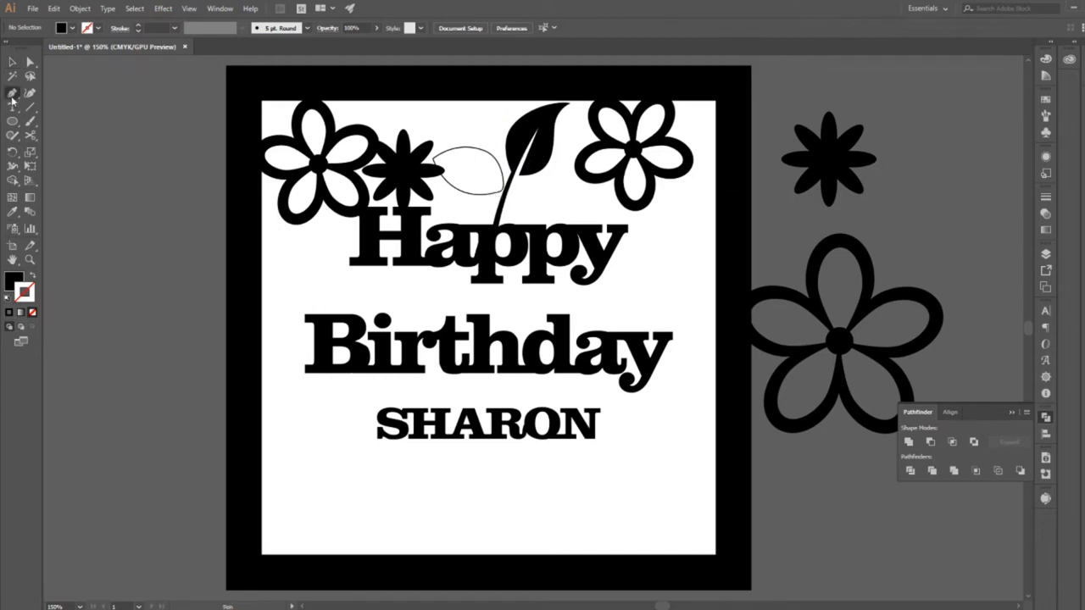
pyautogui.click(461, 166)
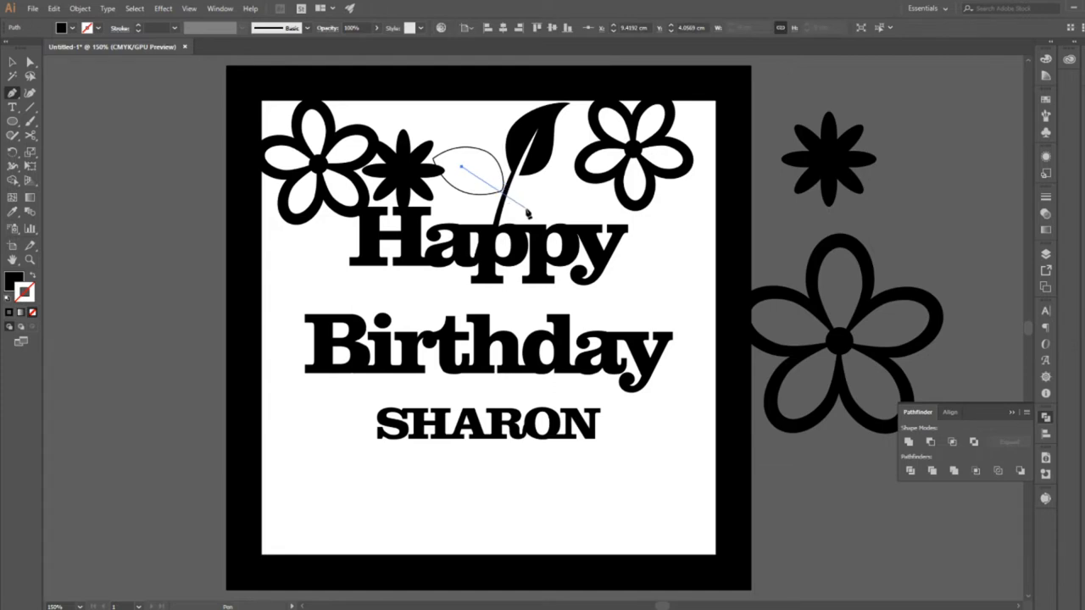
pyautogui.moveTo(525, 209); pyautogui.dragTo(554, 245)
pyautogui.click(12, 62)
pyautogui.click(32, 277)
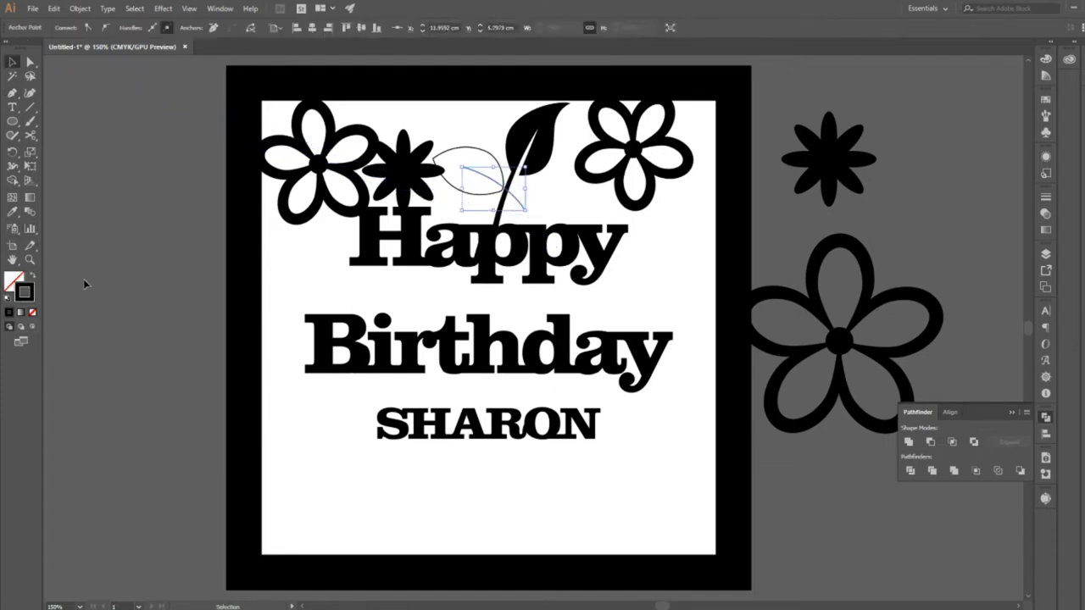
pyautogui.click(186, 226)
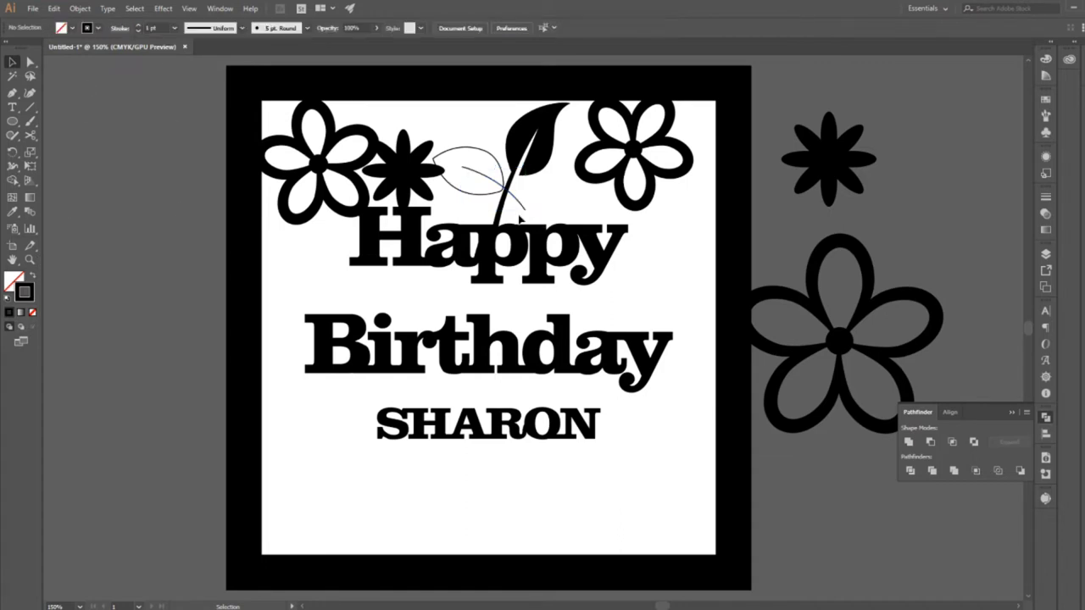
# Set the stroke weight of the second leaf's vein line to 7 pt.
pyautogui.click(506, 212)
pyautogui.click(519, 206)
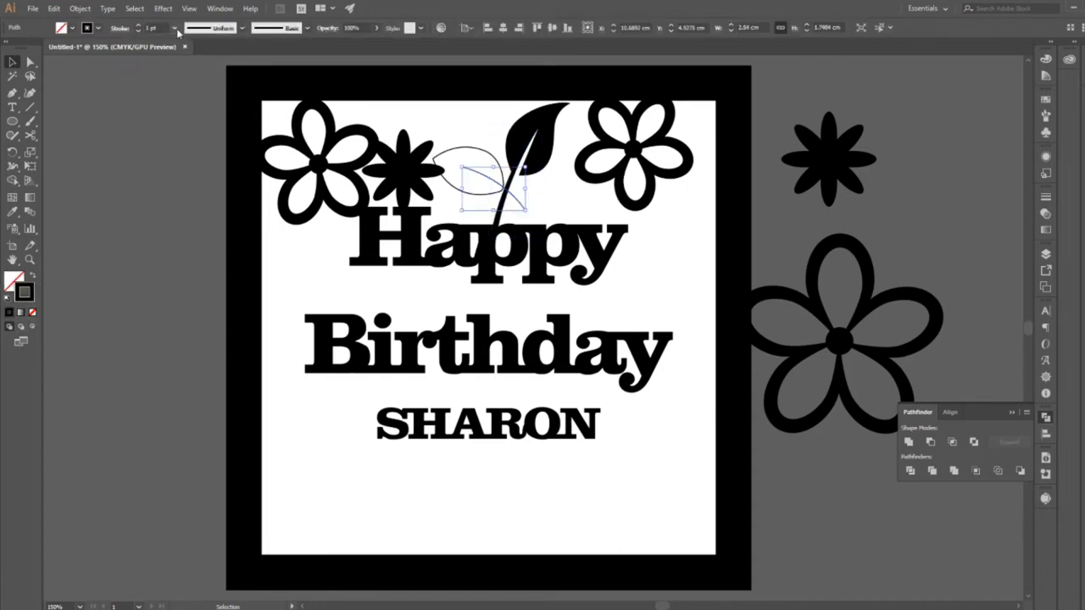
pyautogui.click(176, 28)
pyautogui.click(192, 166)
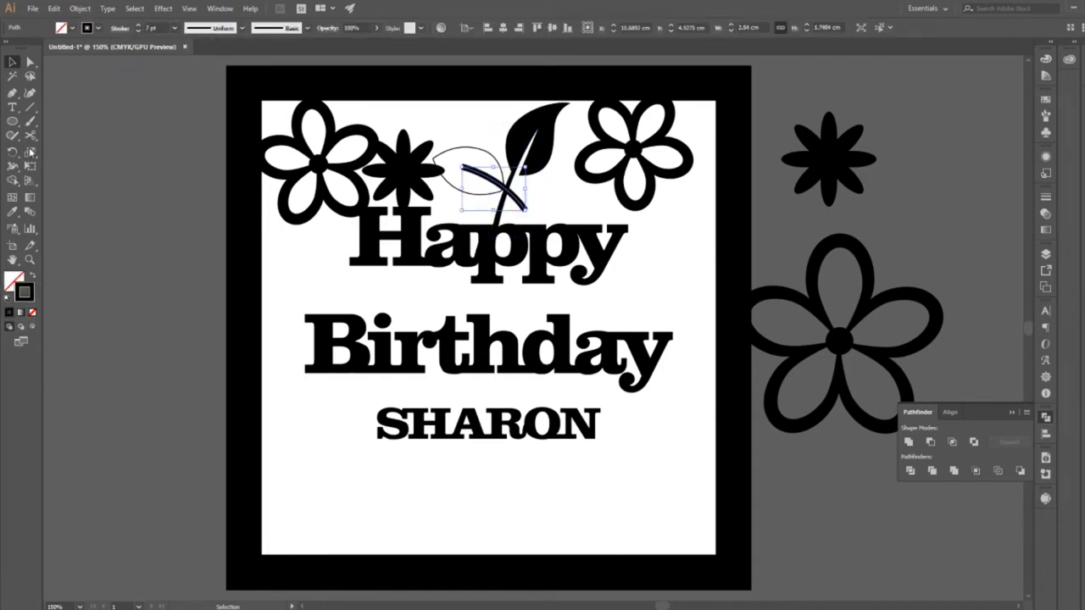
# Taper the second leaf's vein with the Width tool so it narrows towards its end inside the leaf.
pyautogui.press('a')
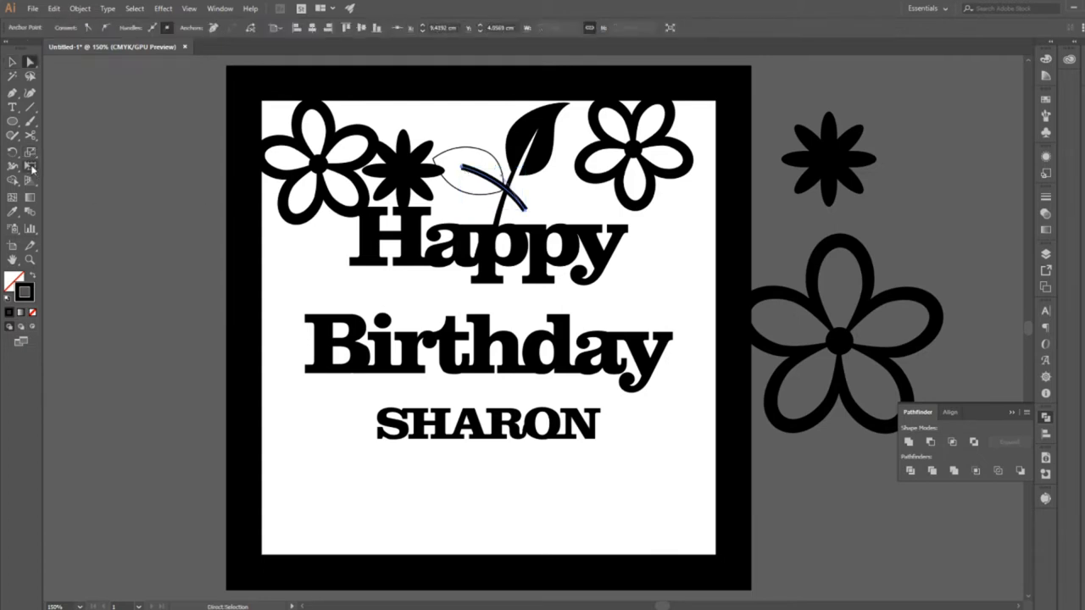
pyautogui.click(14, 166)
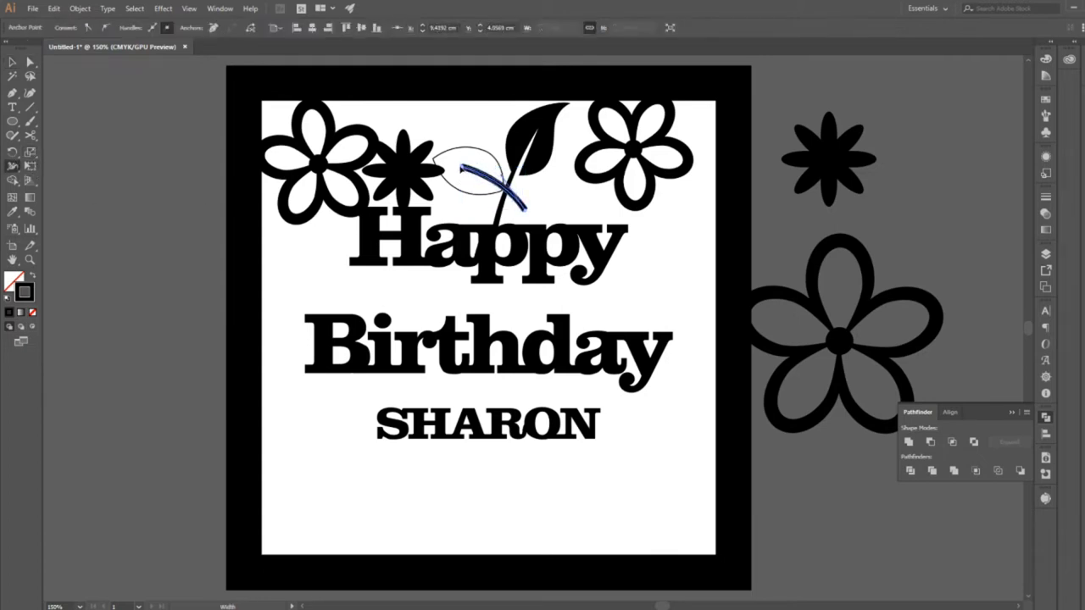
pyautogui.click(12, 62)
pyautogui.click(81, 116)
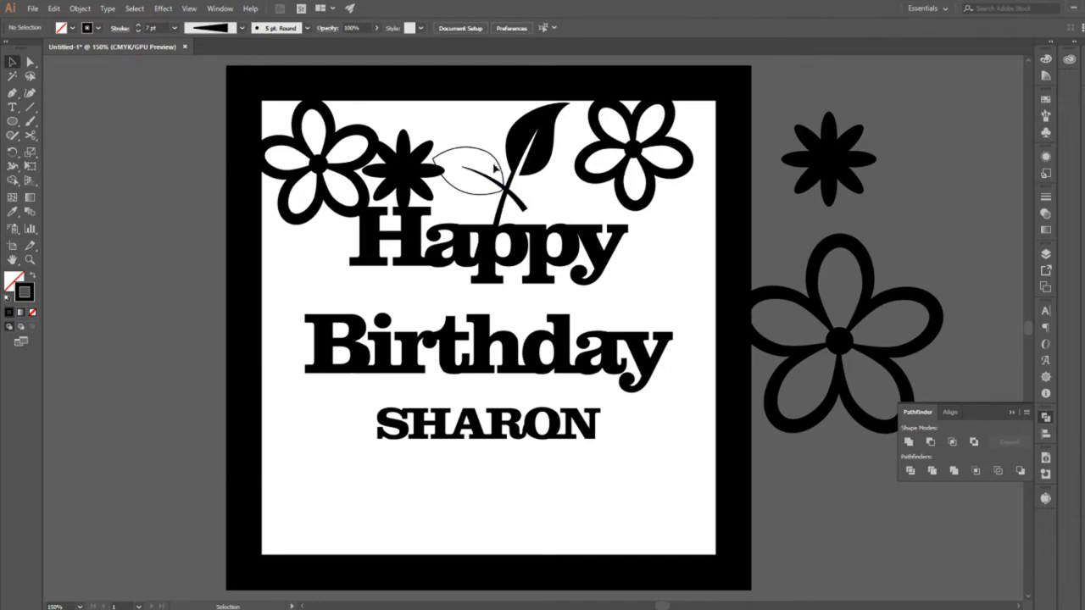
# Place a copy of the tapered vein outside the frame, beside the spare eight-petal flower.
pyautogui.click(497, 180)
pyautogui.press('a')
pyautogui.press('v')
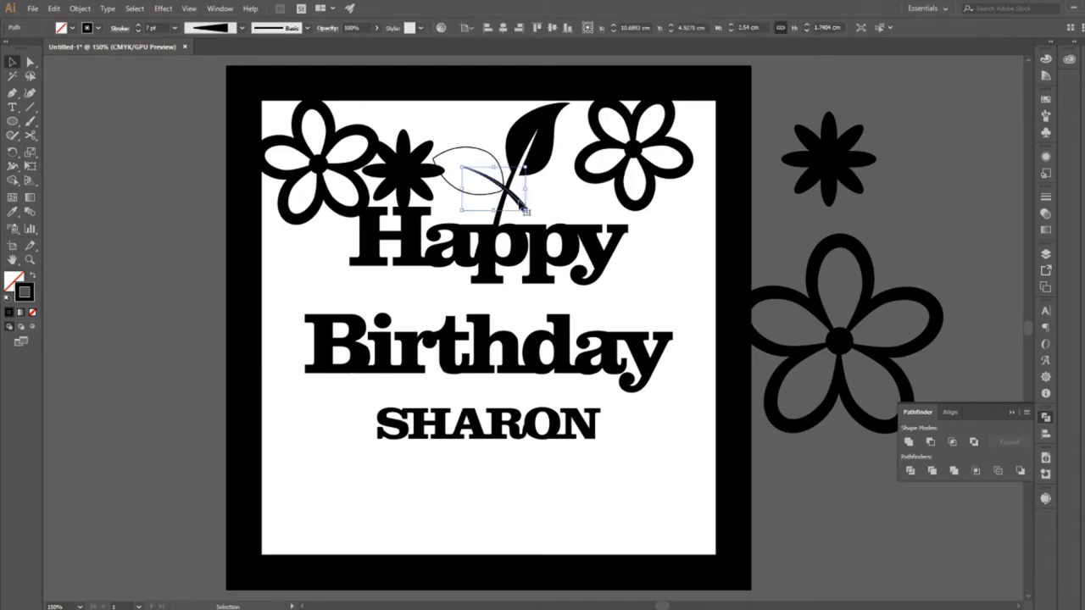
pyautogui.moveTo(523, 207); pyautogui.dragTo(969, 207)
# Expand the appearance of the original tapered vein on the second leaf.
pyautogui.click(490, 179)
pyautogui.click(79, 8)
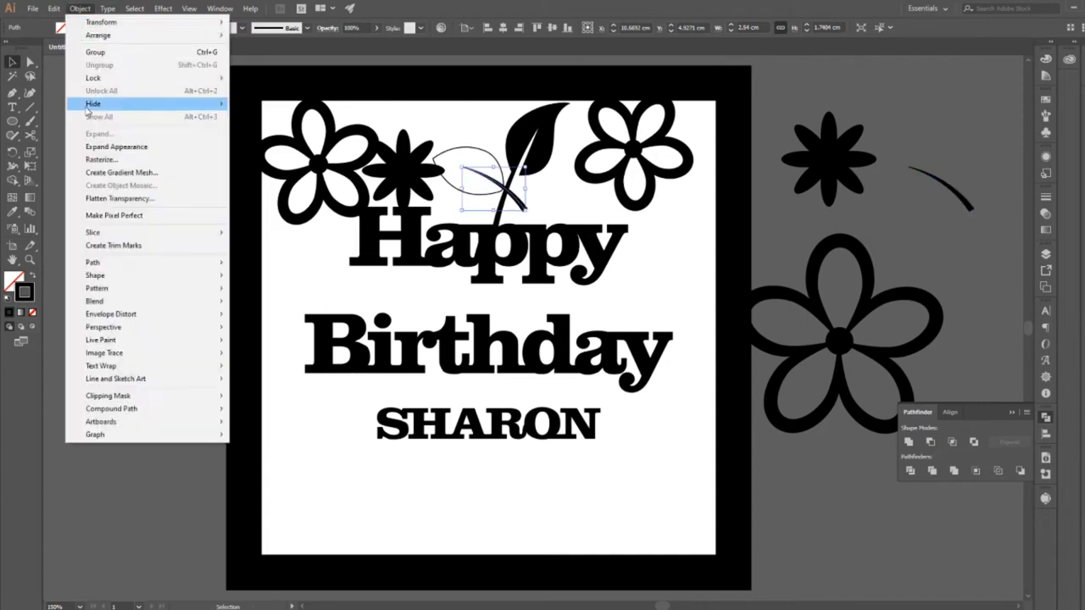
pyautogui.click(110, 147)
# Cut the expanded vein out of the second leaf with Minus Front and give the leaf a solid black fill.
pyautogui.keyDown('shift'); pyautogui.click(488, 151); pyautogui.keyUp('shift')
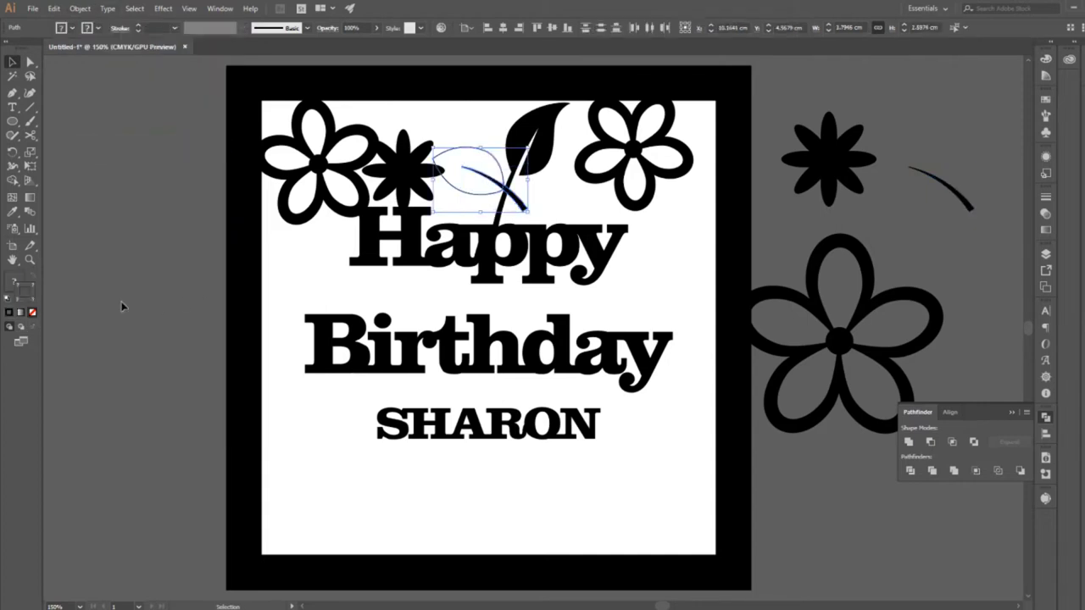
pyautogui.click(930, 441)
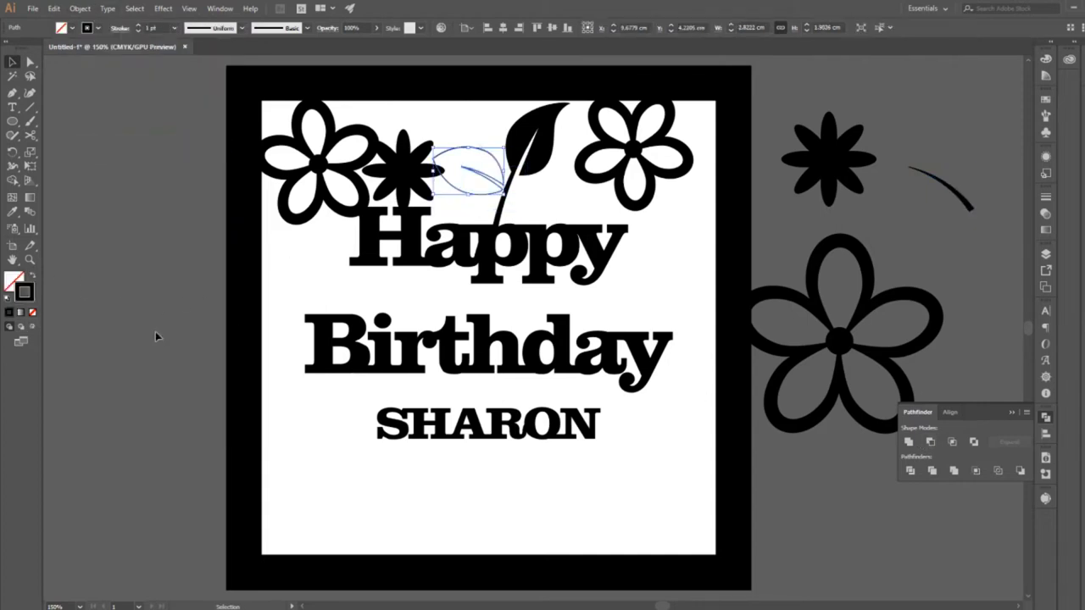
pyautogui.click(36, 277)
pyautogui.click(277, 317)
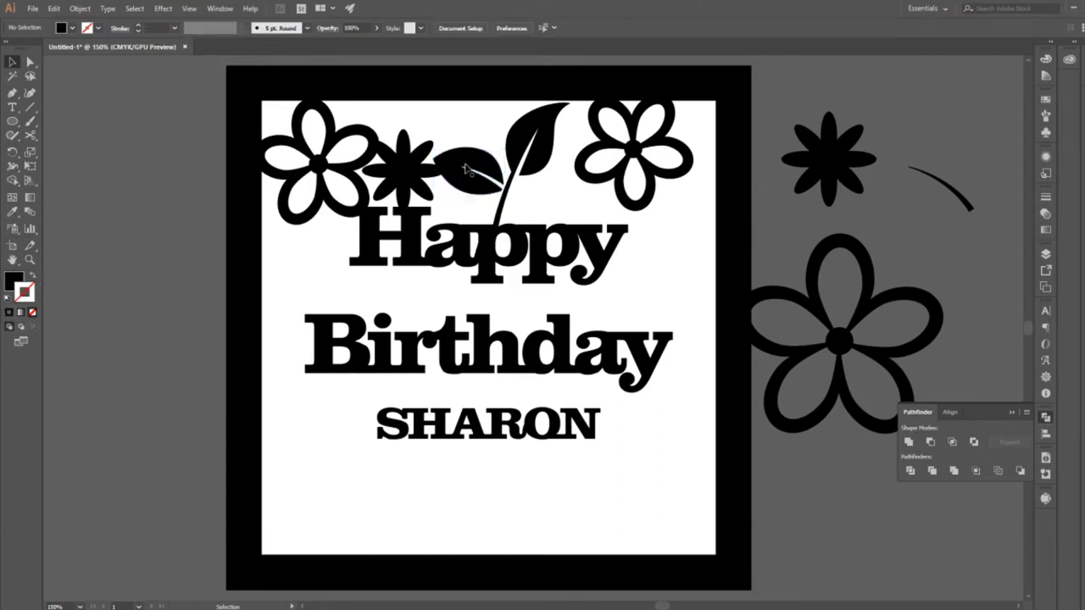
# Draw a small black connecting shape with the Pen tool between the base of the second leaf and the stem.
pyautogui.click(12, 92)
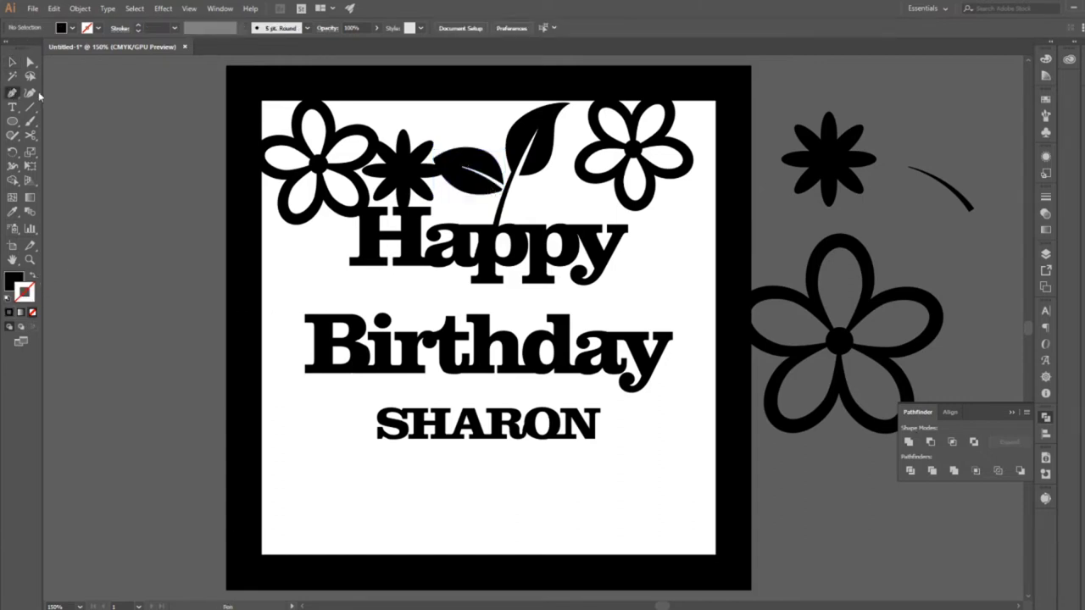
pyautogui.click(505, 195)
pyautogui.click(504, 195)
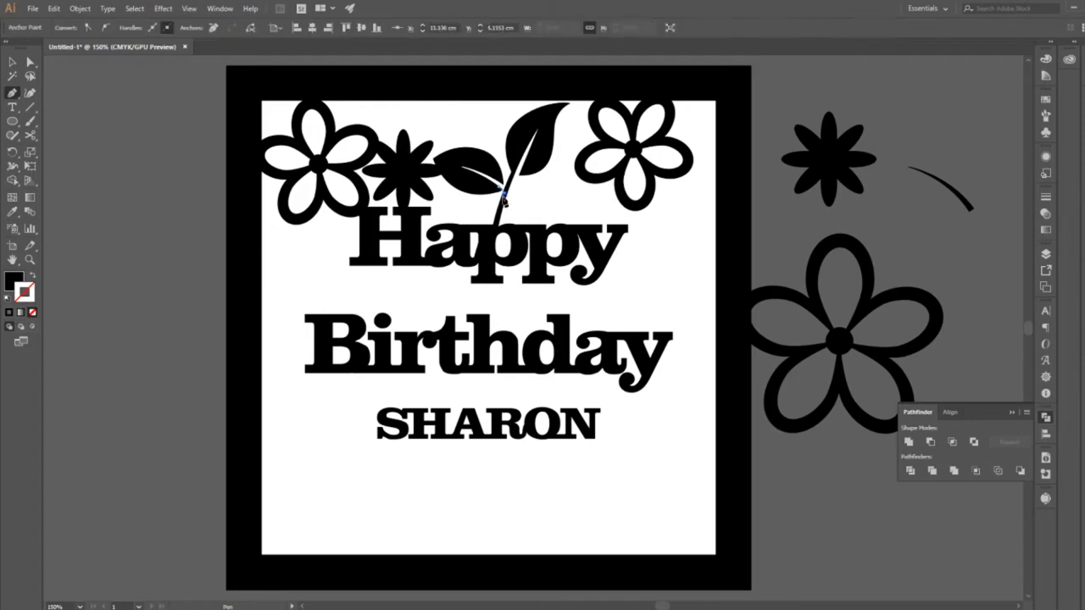
pyautogui.click(498, 193)
pyautogui.click(12, 61)
pyautogui.hotkey('ctrl', 'shift', 'a')
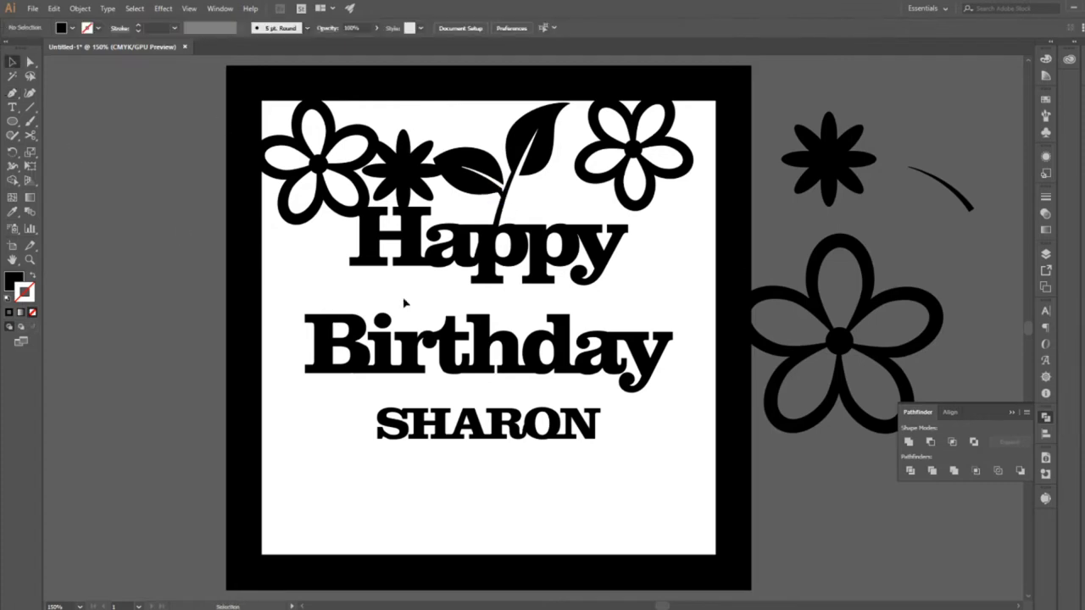
# Reshape the small connector by moving its leaf-side anchor point further into the second leaf with Direct Selection.
pyautogui.click(30, 260)
pyautogui.click(518, 205)
pyautogui.click(518, 205)
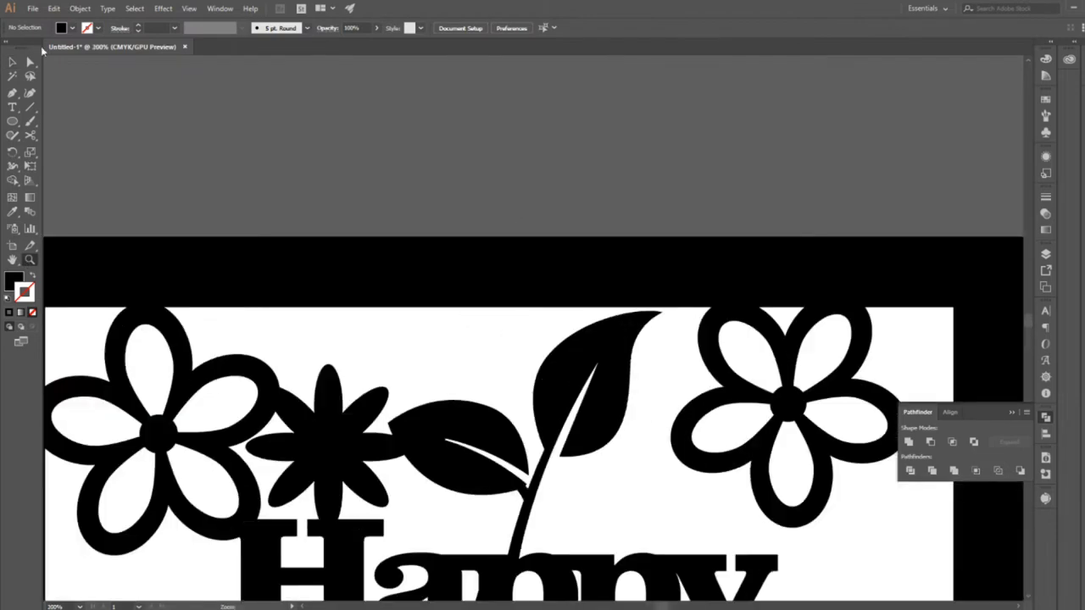
pyautogui.press('a')
pyautogui.click(520, 490)
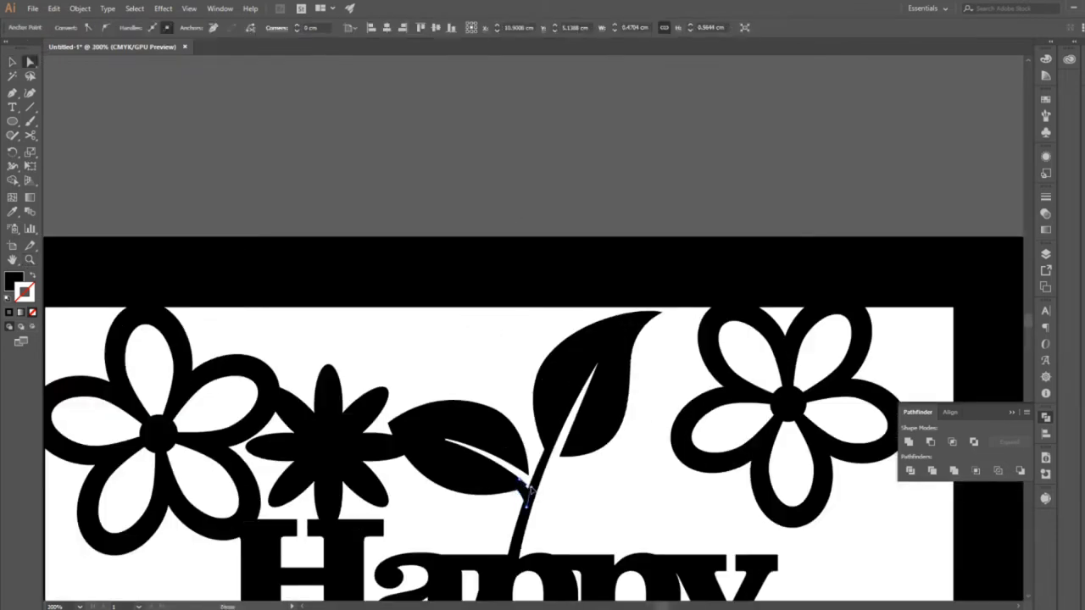
pyautogui.click(565, 507)
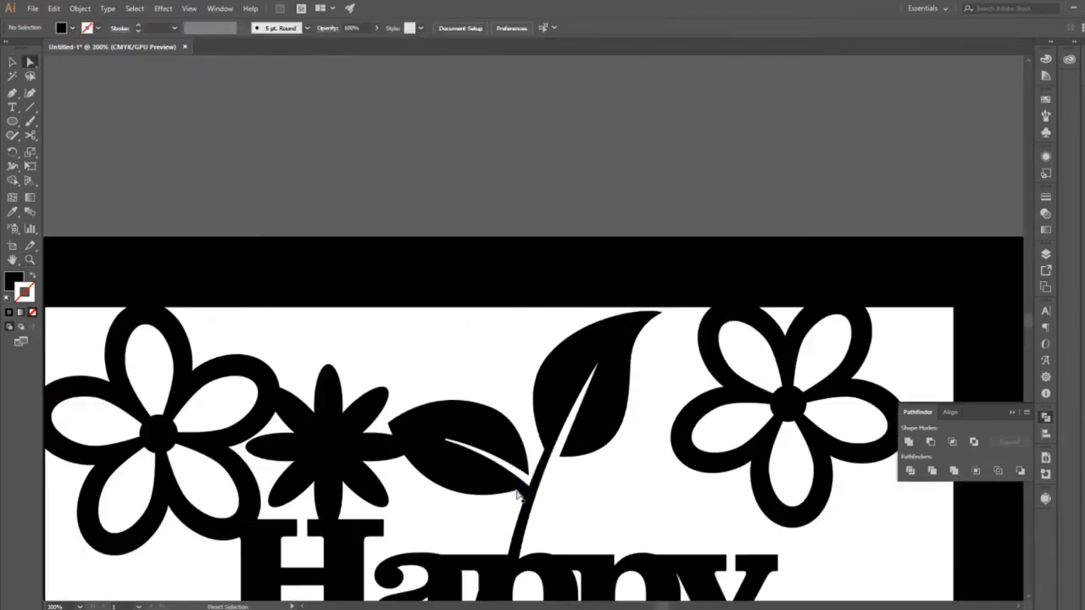
pyautogui.moveTo(519, 492); pyautogui.dragTo(512, 485)
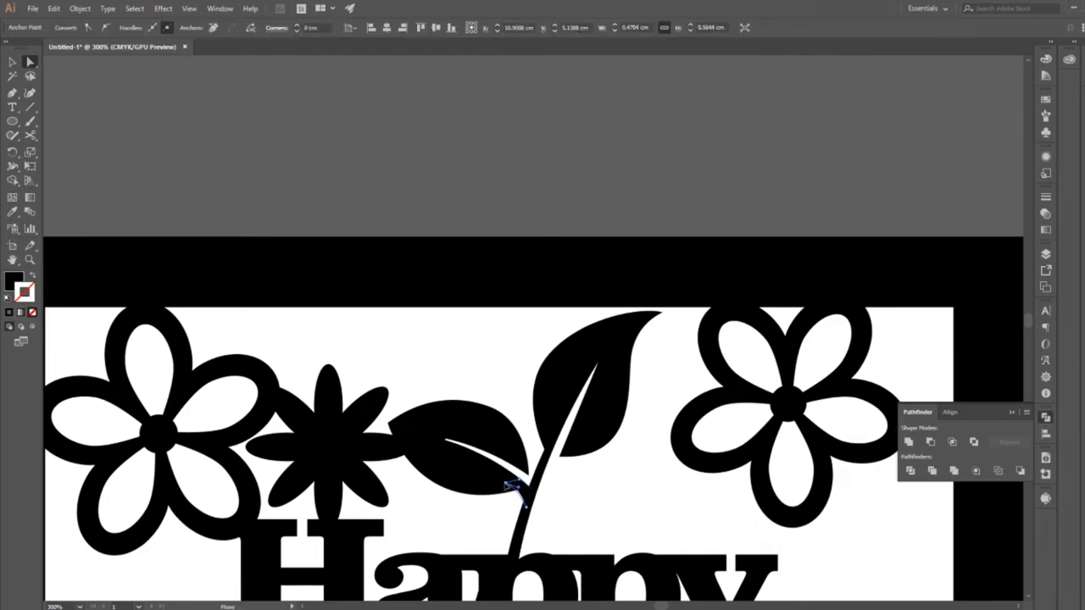
pyautogui.click(566, 501)
pyautogui.click(30, 261)
pyautogui.keyDown('alt'); pyautogui.click(407, 353); pyautogui.keyUp('alt')
pyautogui.keyDown('alt'); pyautogui.click(407, 353); pyautogui.keyUp('alt')
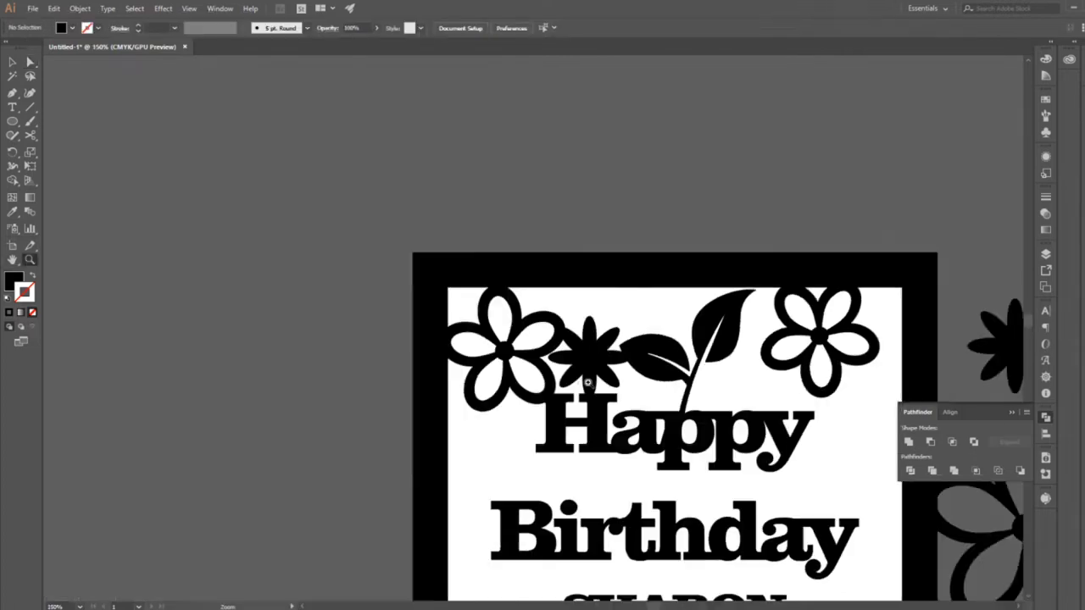
# Create a copy of the second leaf and its connector mirrored left to right with the Reflect tool.
pyautogui.click(12, 62)
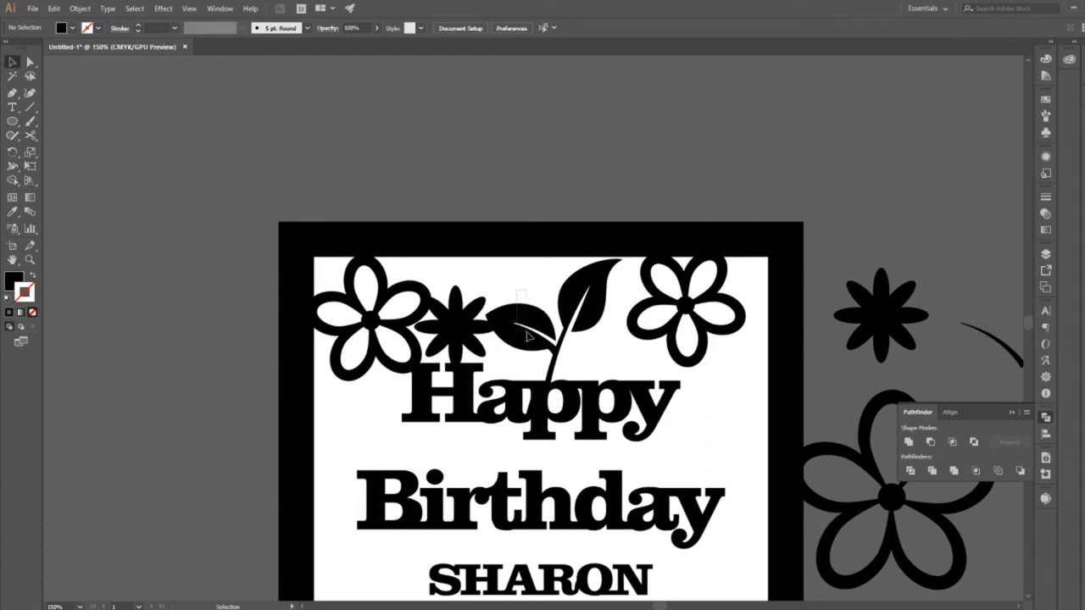
pyautogui.click(527, 336)
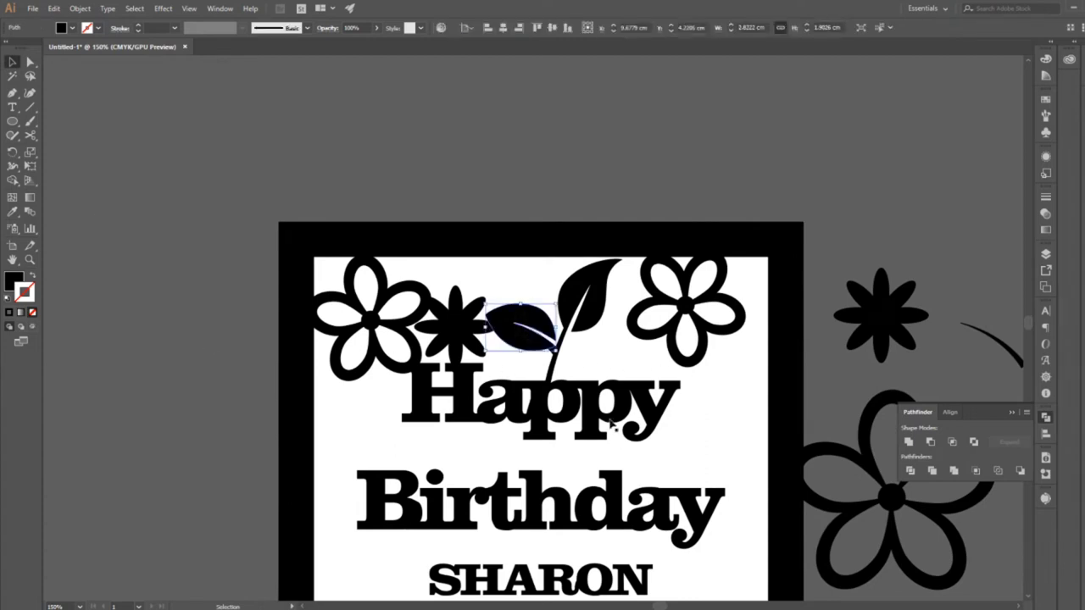
pyautogui.click(577, 358)
pyautogui.click(553, 350)
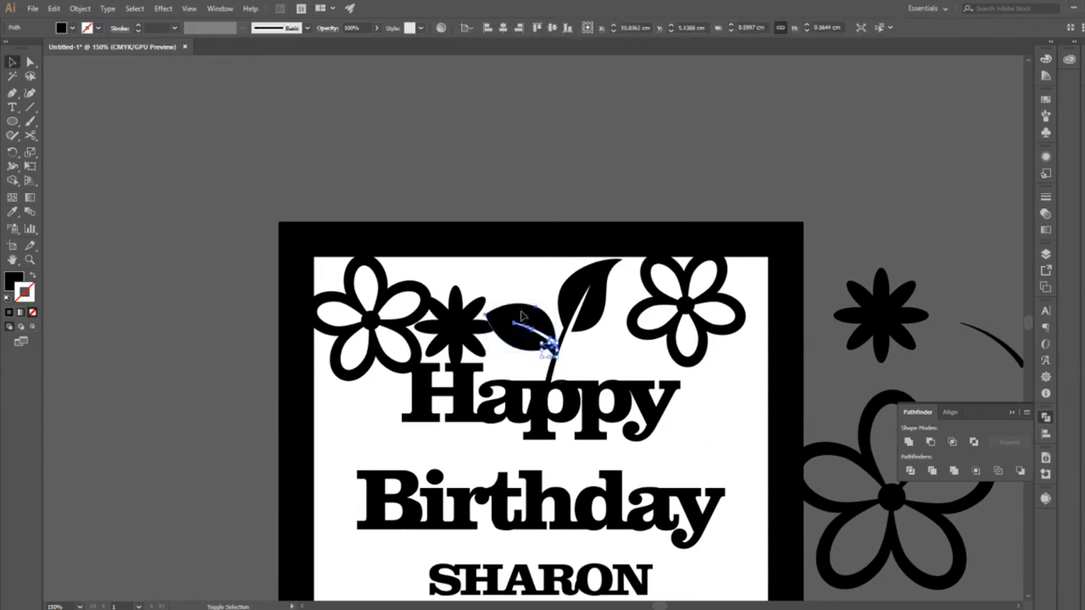
pyautogui.keyDown('shift'); pyautogui.click(520, 320); pyautogui.keyUp('shift')
pyautogui.press('o')
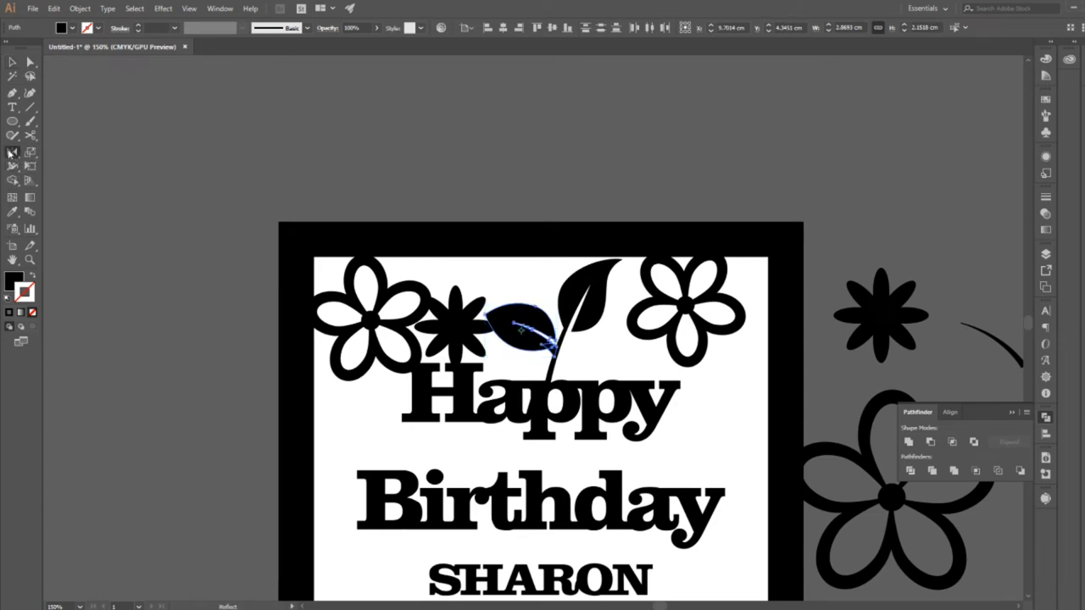
pyautogui.doubleClick(11, 152)
pyautogui.click(506, 387)
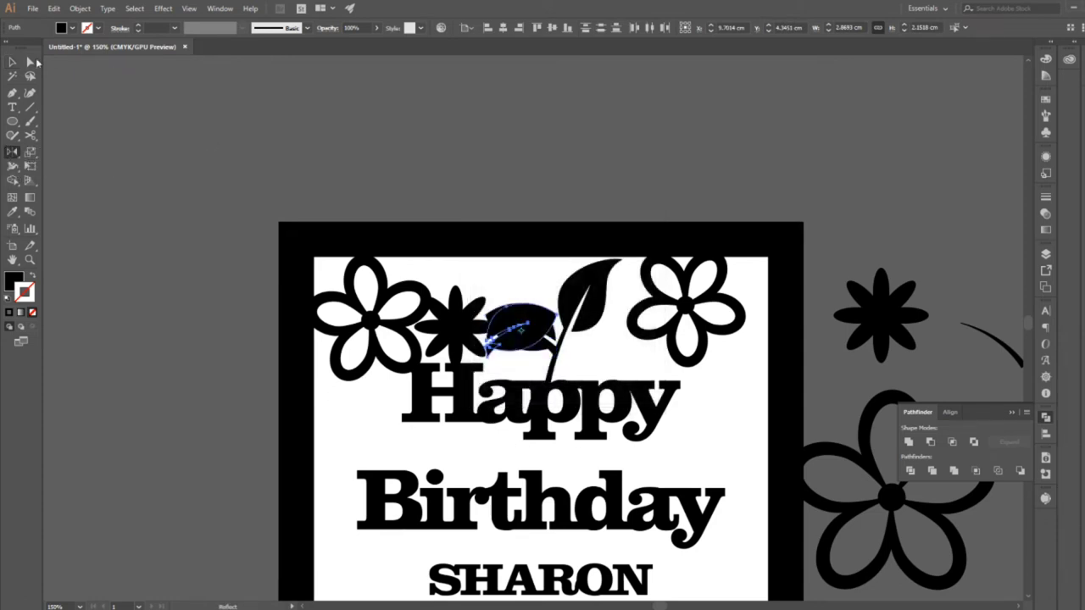
# Shrink and rotate the mirrored leaf and attach it to the stem opposite the second leaf.
pyautogui.press('v')
pyautogui.moveTo(530, 338); pyautogui.dragTo(601, 360)
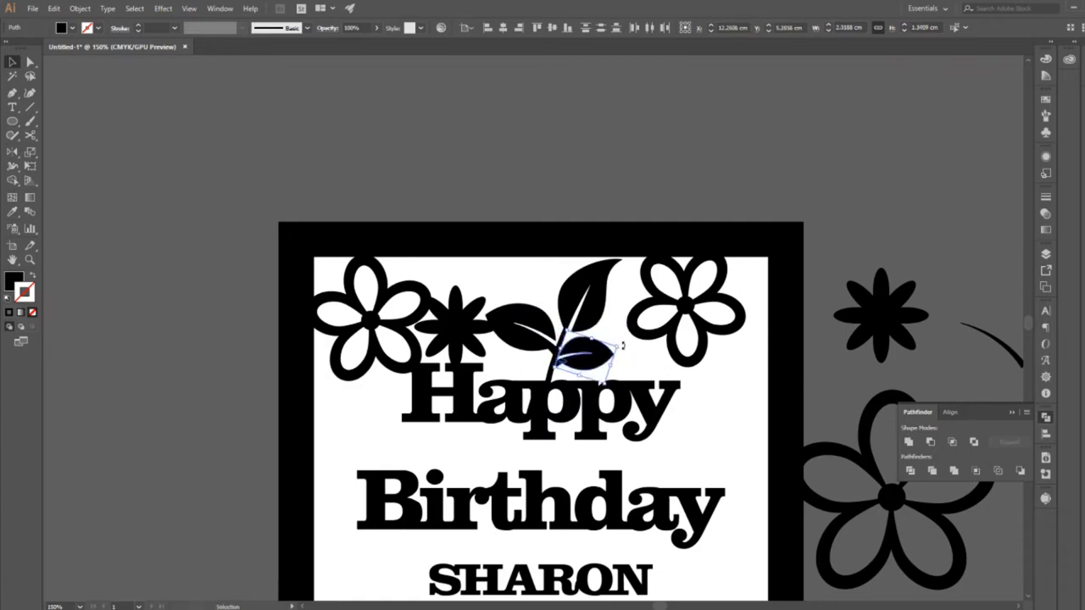
pyautogui.click(644, 368)
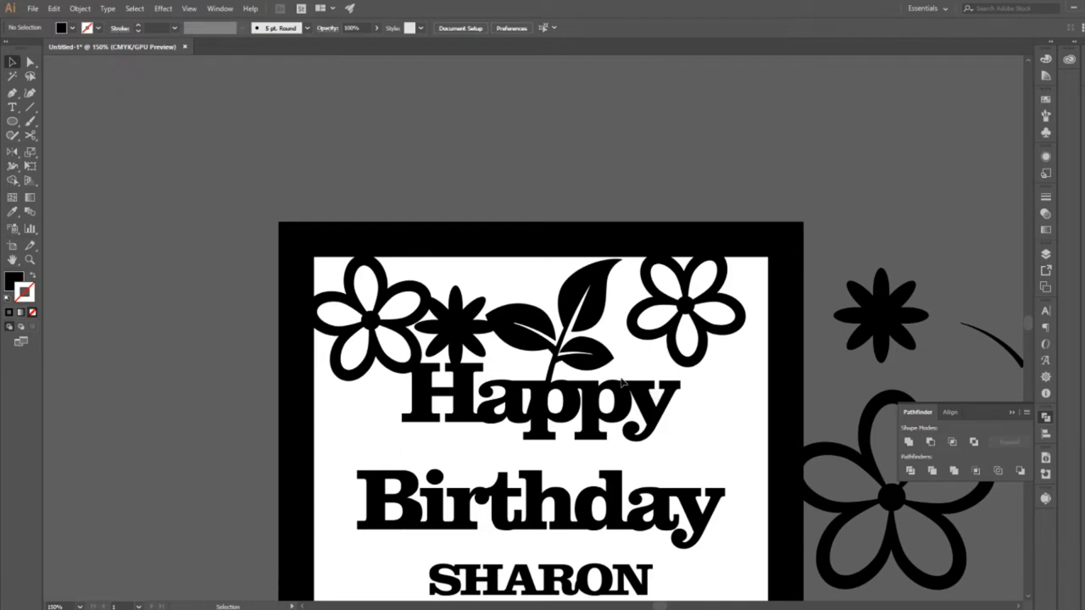
# Select the whole leaf sprig above Happy and rotate it slightly clockwise toward the outlined flower beside it.
pyautogui.moveTo(518, 284); pyautogui.dragTo(600, 356)
pyautogui.moveTo(628, 257); pyautogui.dragTo(616, 291)
pyautogui.click(687, 325)
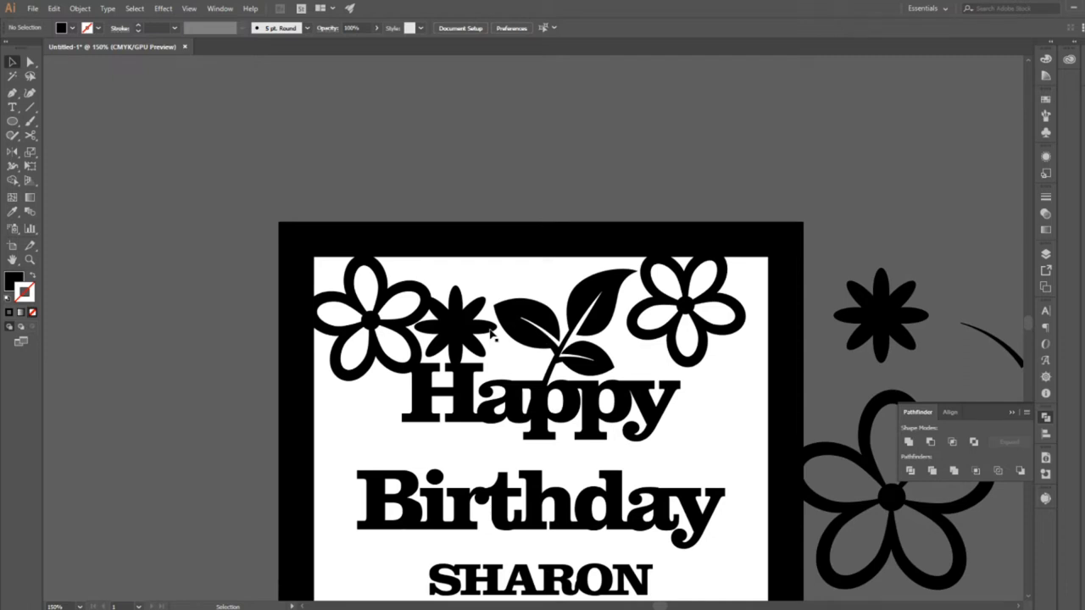
# Enlarge, shift and slightly rotate the solid eight-petal flower so its petals meet the outlined flower, the leaf and the H.
pyautogui.click(491, 334)
pyautogui.moveTo(498, 285); pyautogui.dragTo(502, 281)
pyautogui.click(528, 281)
pyautogui.moveTo(475, 332); pyautogui.dragTo(478, 332)
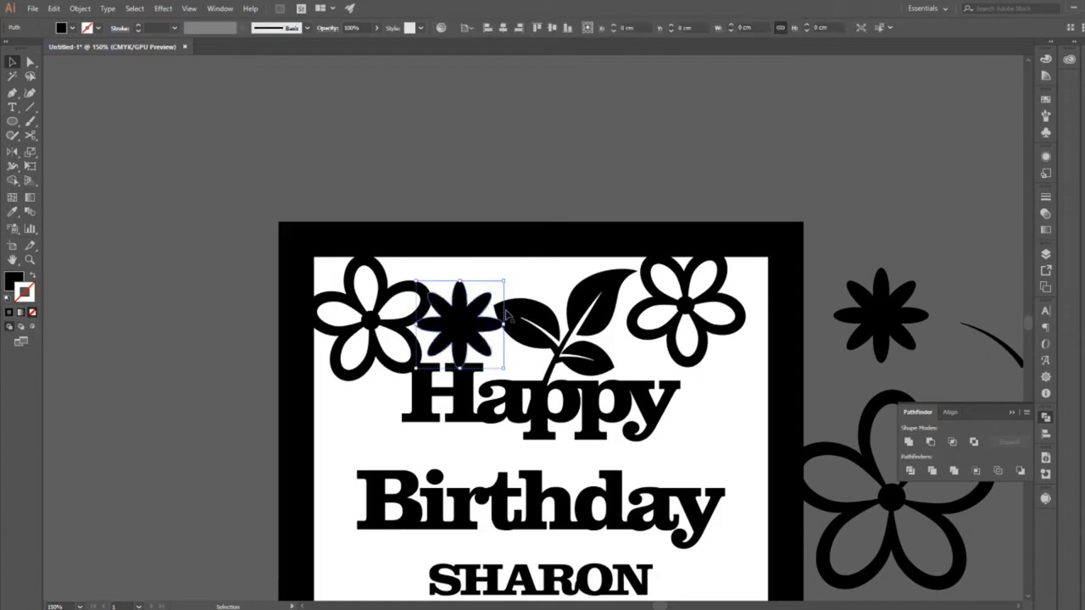
pyautogui.moveTo(511, 278); pyautogui.dragTo(515, 283)
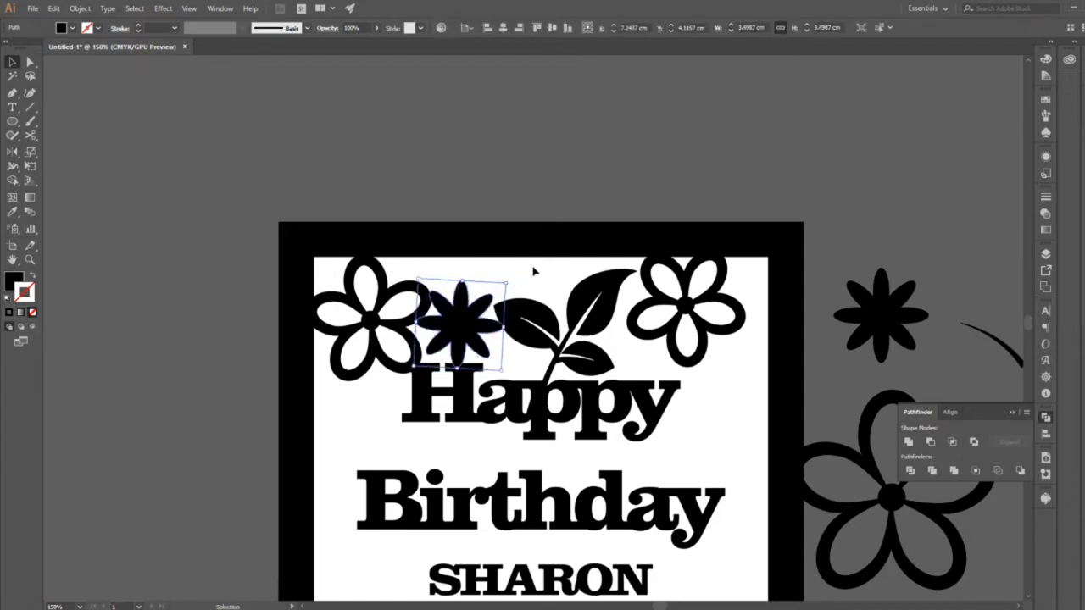
pyautogui.click(533, 271)
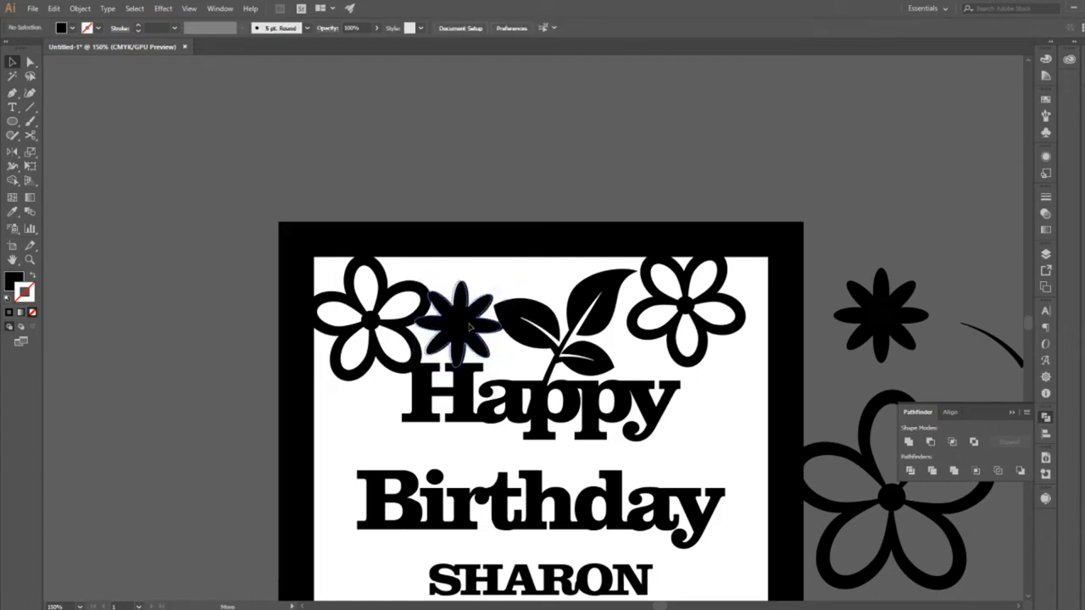
pyautogui.click(468, 326)
pyautogui.moveTo(505, 284); pyautogui.dragTo(511, 280)
pyautogui.click(524, 282)
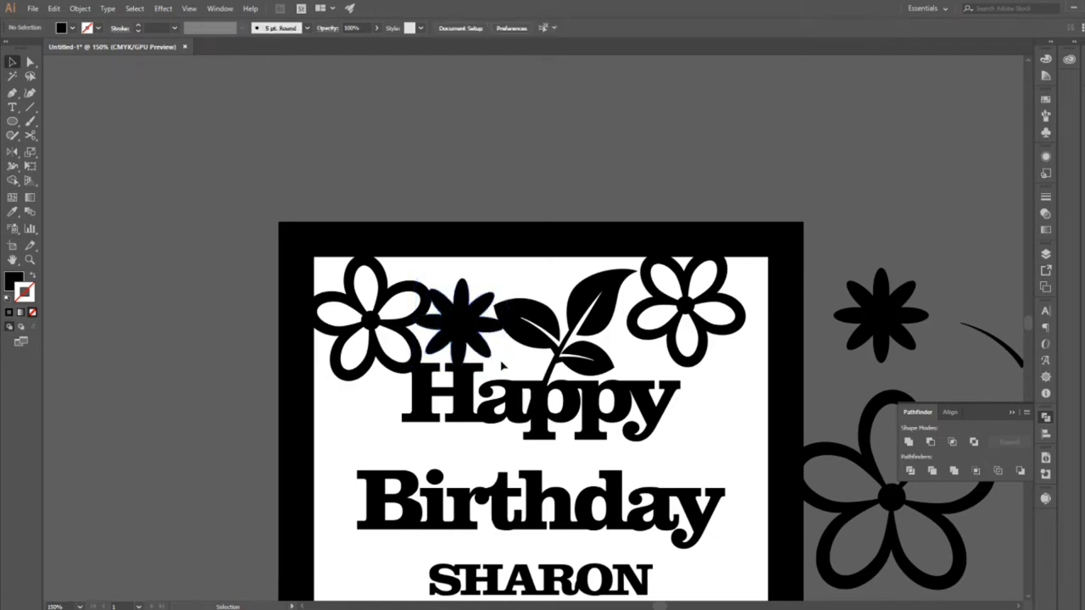
# Enlarge the upper-right outlined flower to about 5.47 cm wide and position it to overlap the frame, leaf tip and final y of Happy.
pyautogui.click(640, 317)
pyautogui.moveTo(703, 375); pyautogui.dragTo(713, 410)
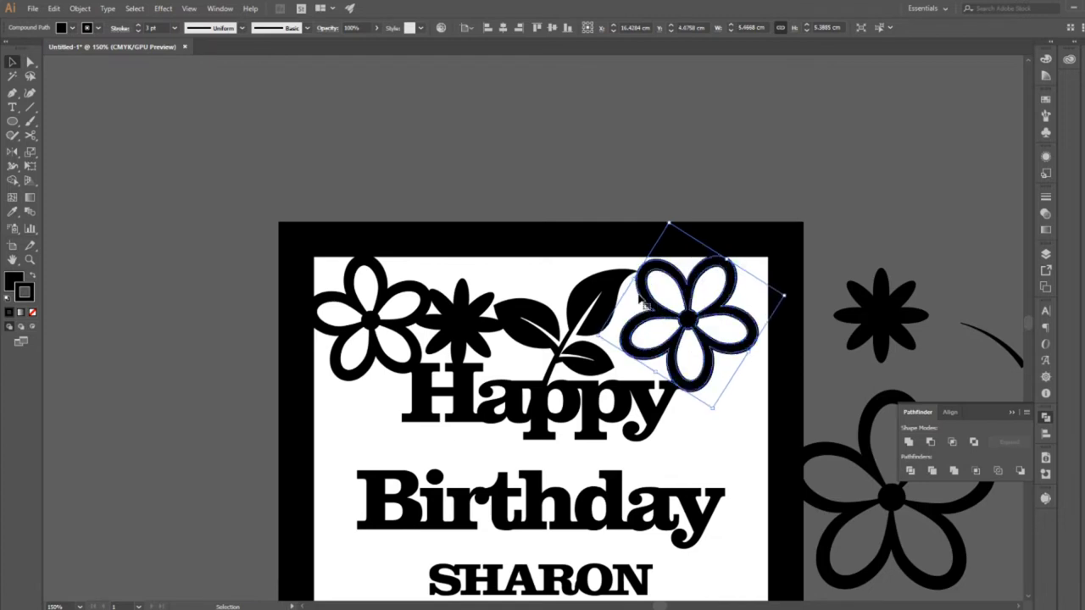
pyautogui.moveTo(650, 301); pyautogui.dragTo(645, 297)
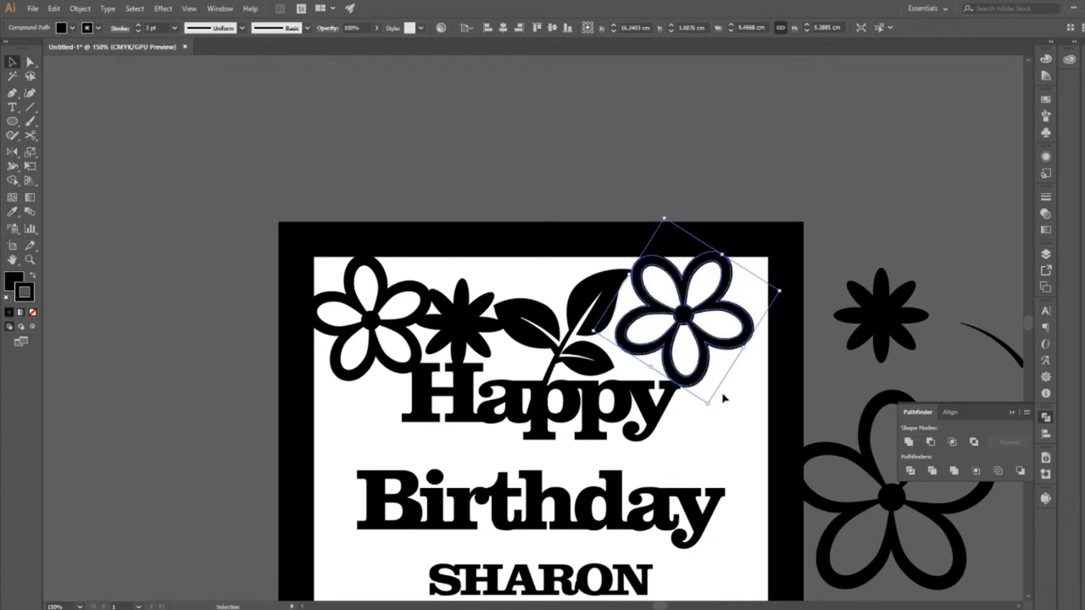
pyautogui.click(697, 451)
pyautogui.moveTo(693, 386); pyautogui.dragTo(689, 387)
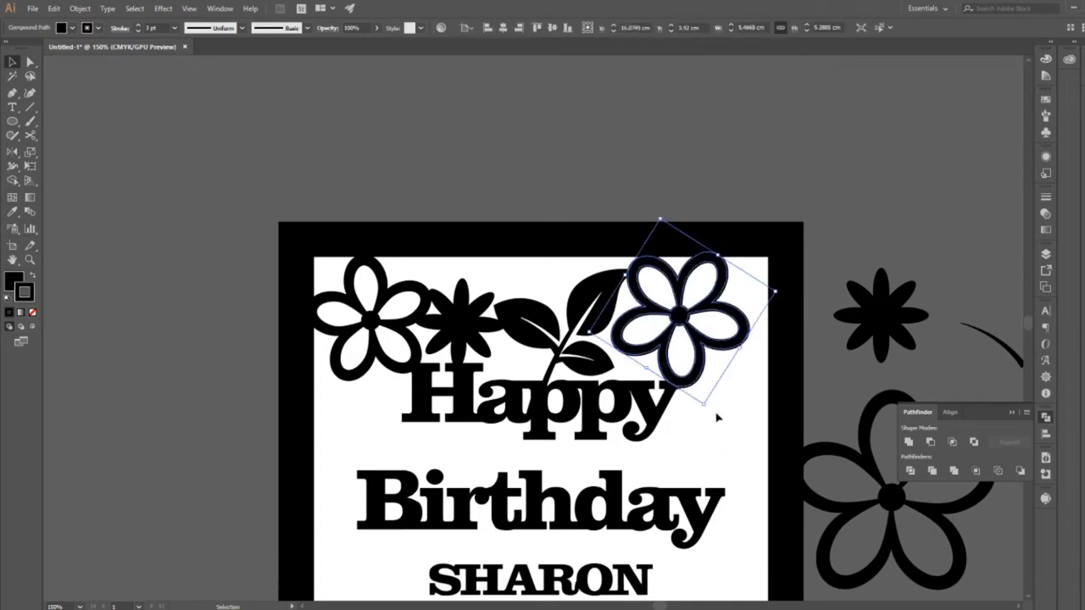
pyautogui.click(719, 463)
# Place a copy of the solid flower beside the H of Happy, rotated slightly counterclockwise and scaled to about 3.85 cm.
pyautogui.moveTo(735, 456); pyautogui.dragTo(654, 336)
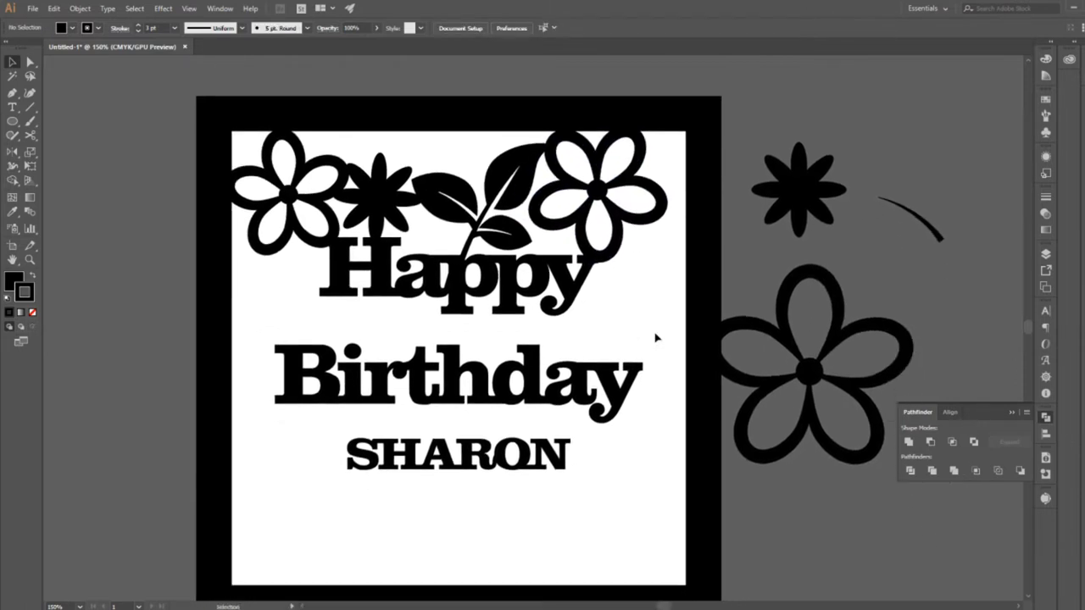
pyautogui.moveTo(381, 191); pyautogui.dragTo(277, 307)
pyautogui.moveTo(324, 265); pyautogui.dragTo(322, 245)
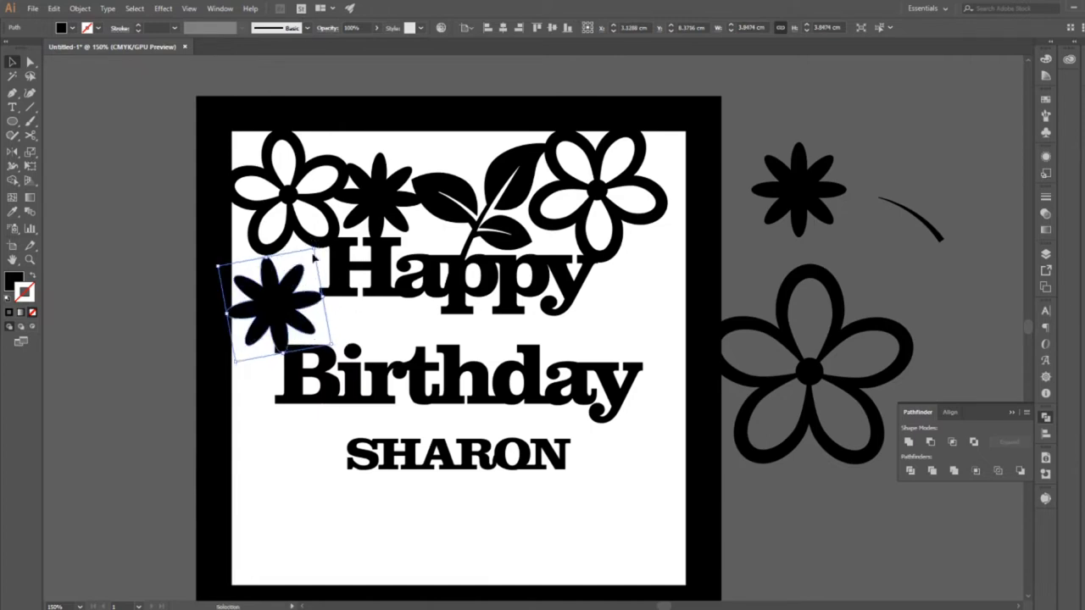
pyautogui.click(286, 331)
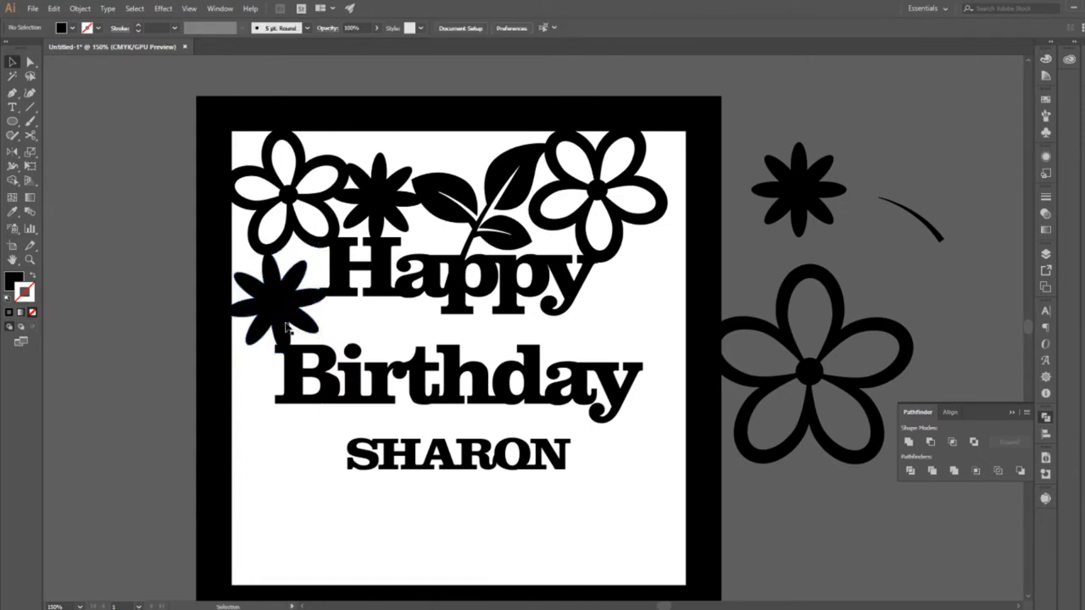
# Enlarge the copied flower to about 4.2 cm and shift it to overlap the frame while its petals reach the lettering.
pyautogui.click(280, 327)
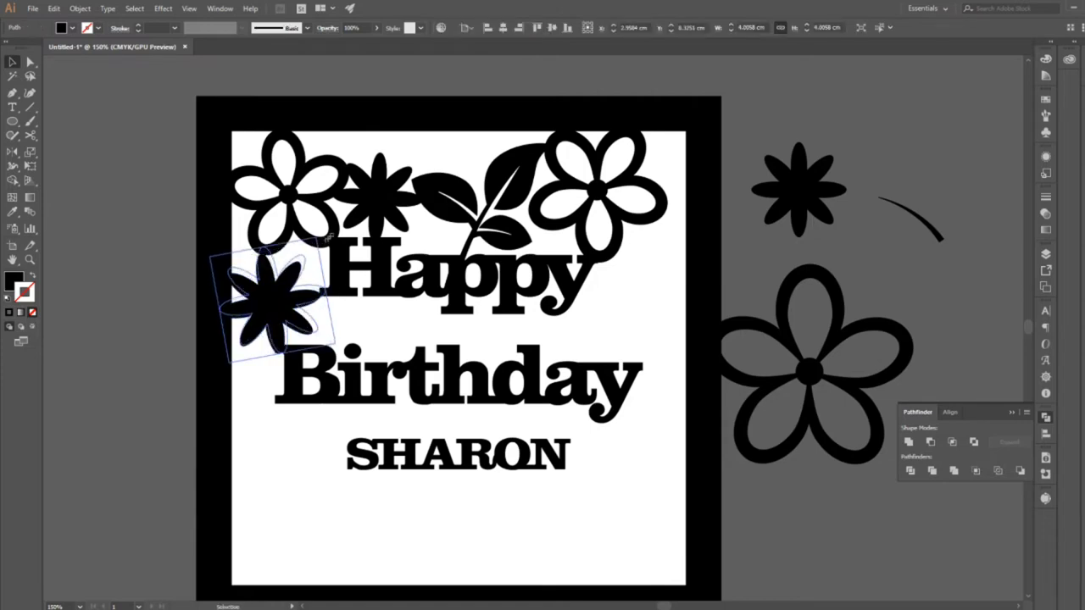
pyautogui.moveTo(329, 239); pyautogui.dragTo(327, 236)
pyautogui.click(309, 336)
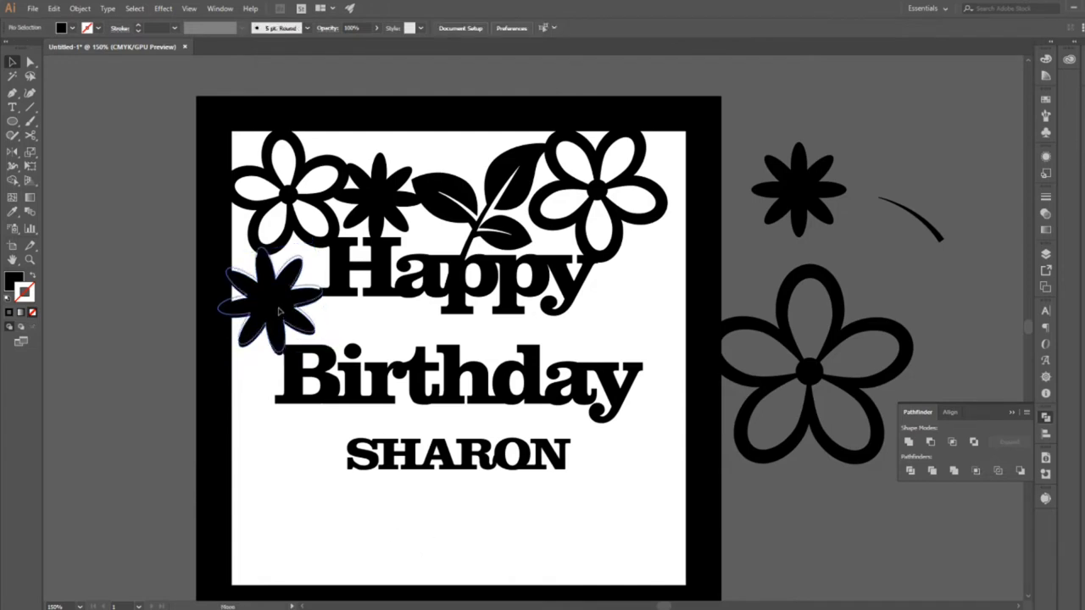
pyautogui.click(278, 315)
pyautogui.click(386, 387)
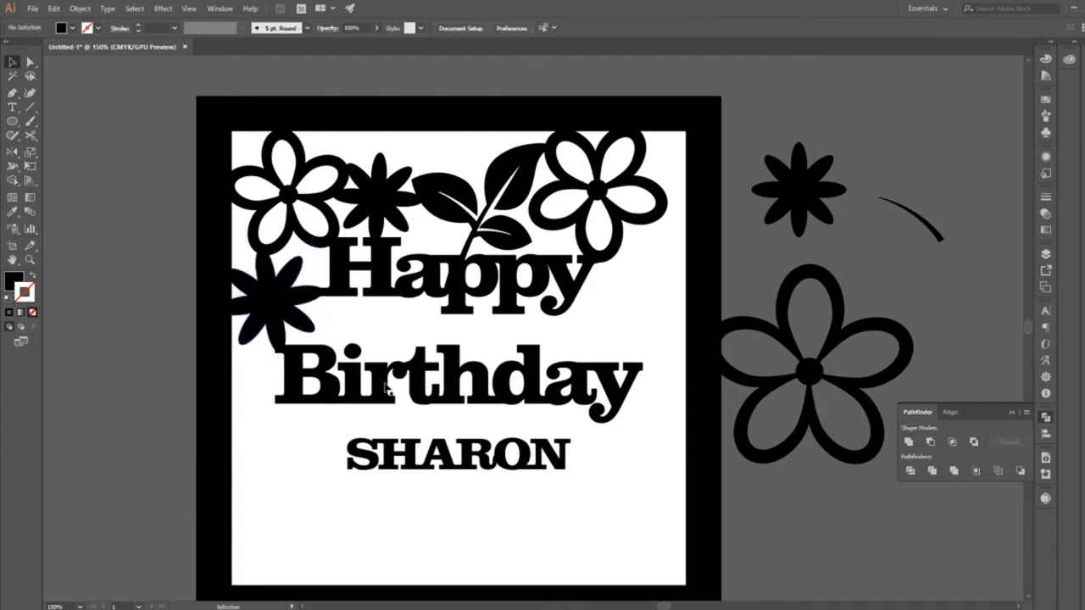
pyautogui.click(287, 329)
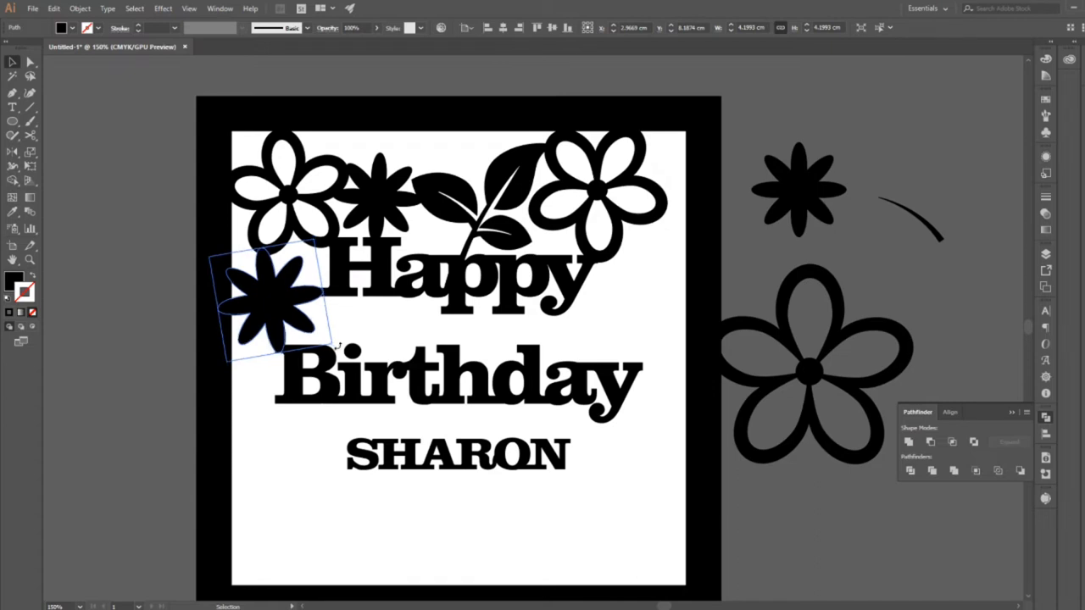
pyautogui.click(342, 320)
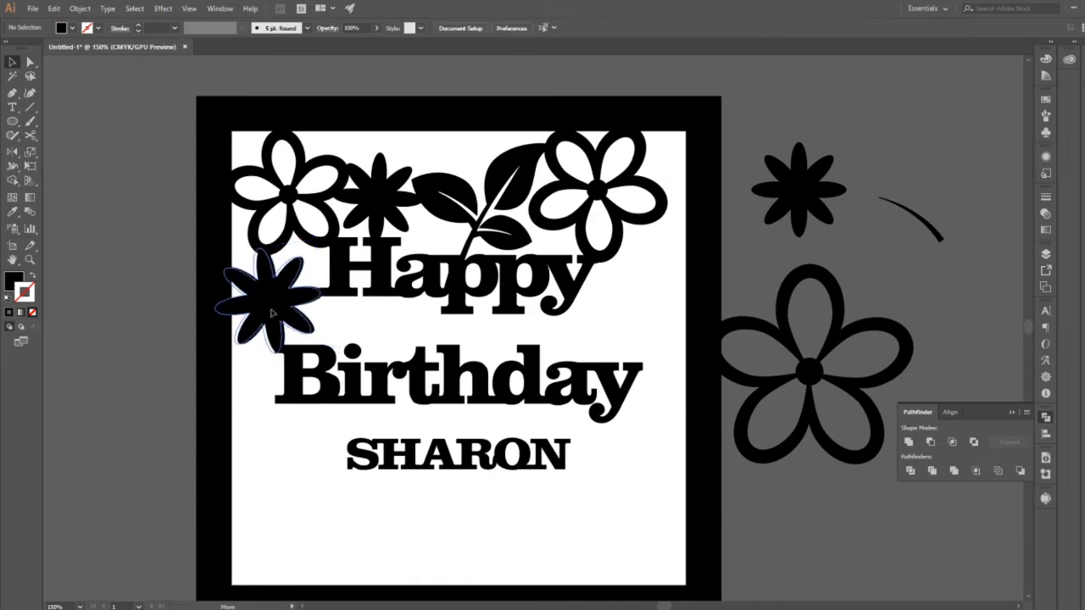
pyautogui.click(274, 316)
pyautogui.click(340, 317)
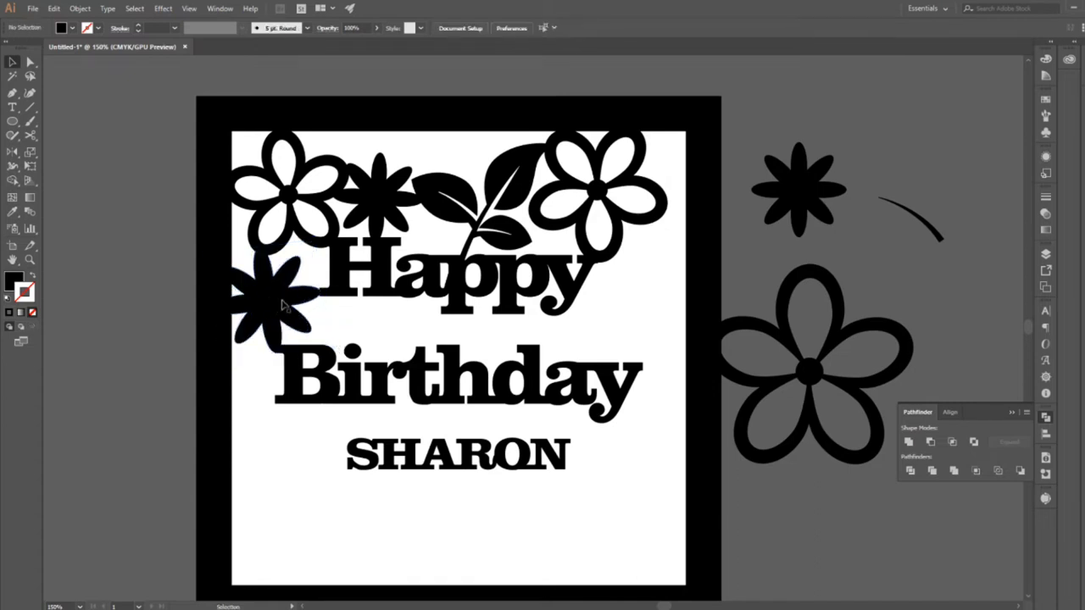
# Adjust the H's lower-left serif and the B's upper-left corner with Direct Selection to join them to the solid flower.
pyautogui.click(337, 297)
pyautogui.press('a')
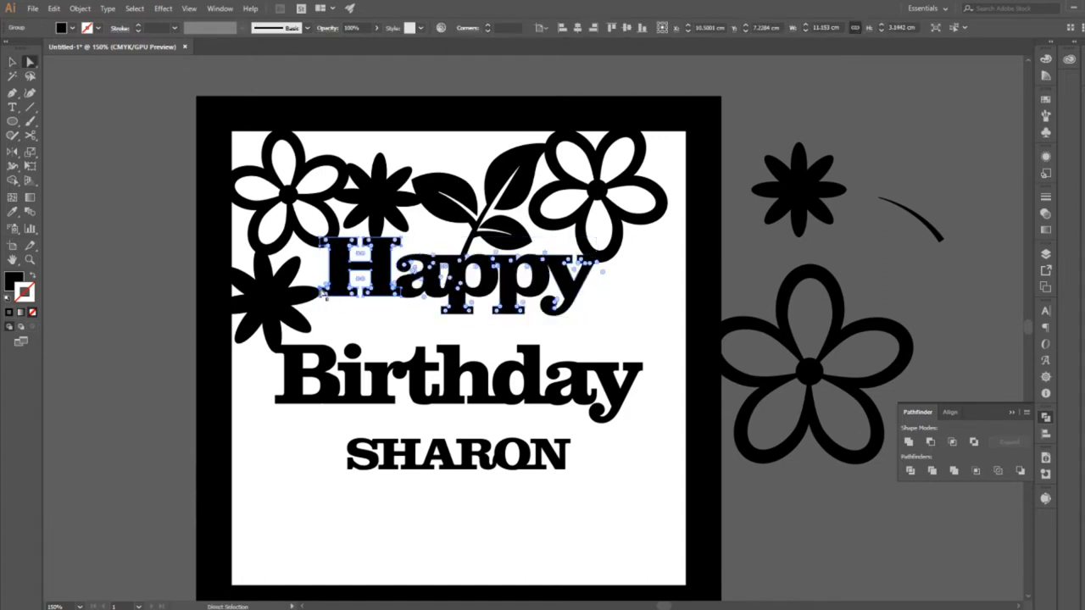
pyautogui.click(315, 288)
pyautogui.click(314, 283)
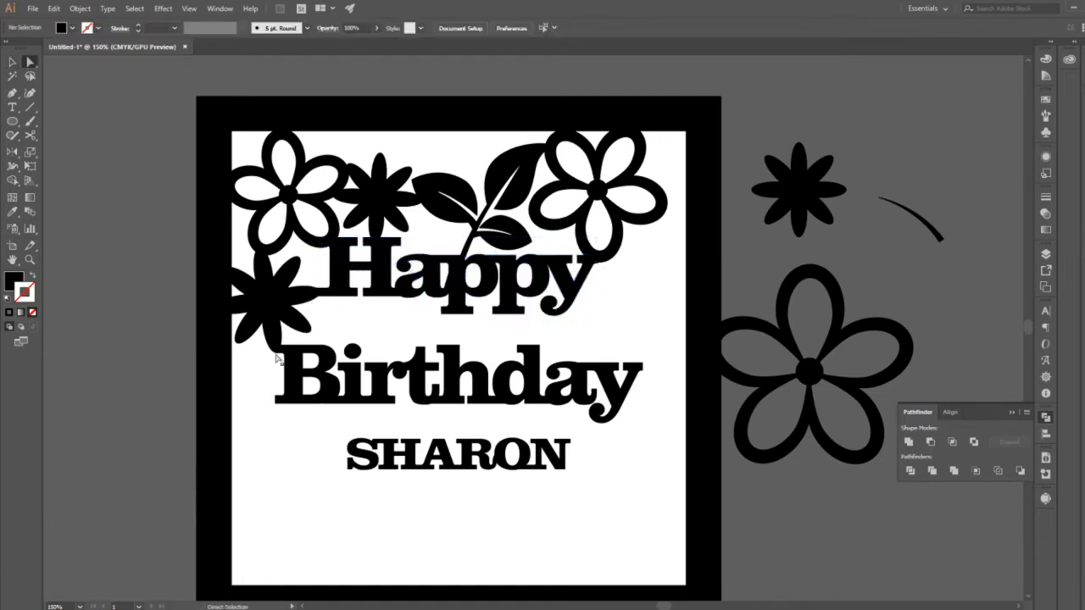
pyautogui.click(276, 353)
pyautogui.click(273, 356)
pyautogui.click(276, 352)
pyautogui.click(295, 460)
# Isolate the letter i in Birthday to examine its dot, and exit isolation mode.
pyautogui.click(12, 61)
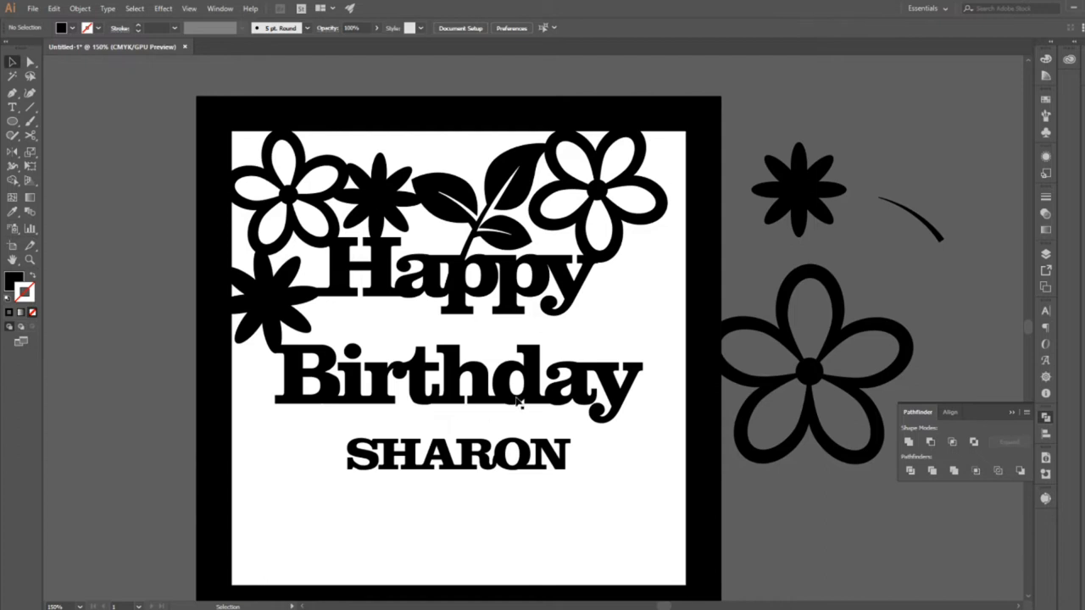
pyautogui.doubleClick(356, 355)
pyautogui.doubleClick(355, 354)
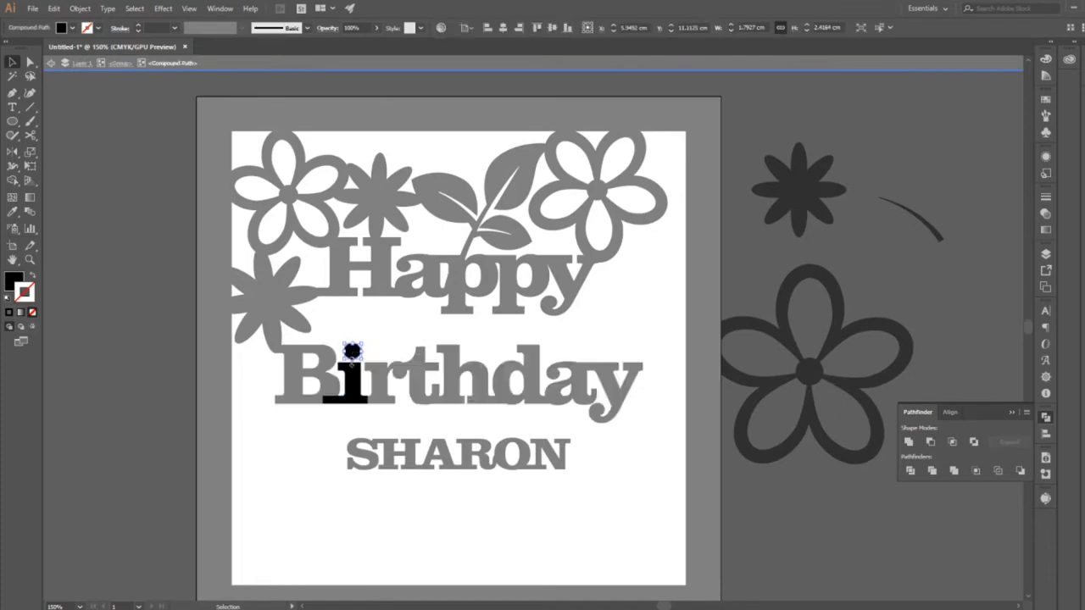
pyautogui.doubleClick(416, 409)
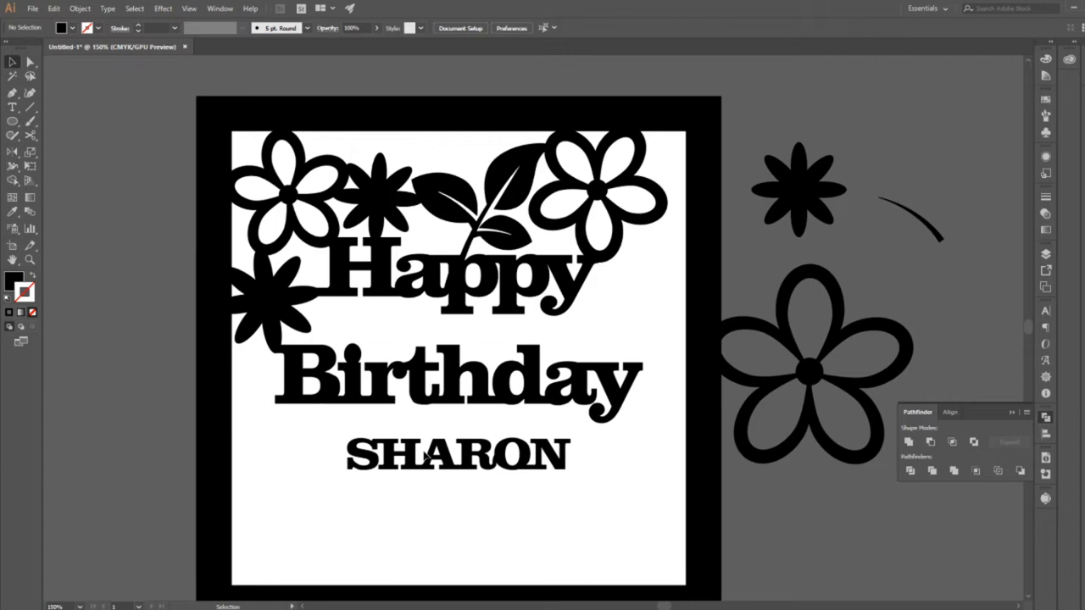
# Try to lengthen the first p of Happy down to the word Birthday by moving its base anchor points, undoing each attempt.
pyautogui.press('a')
pyautogui.click(434, 312)
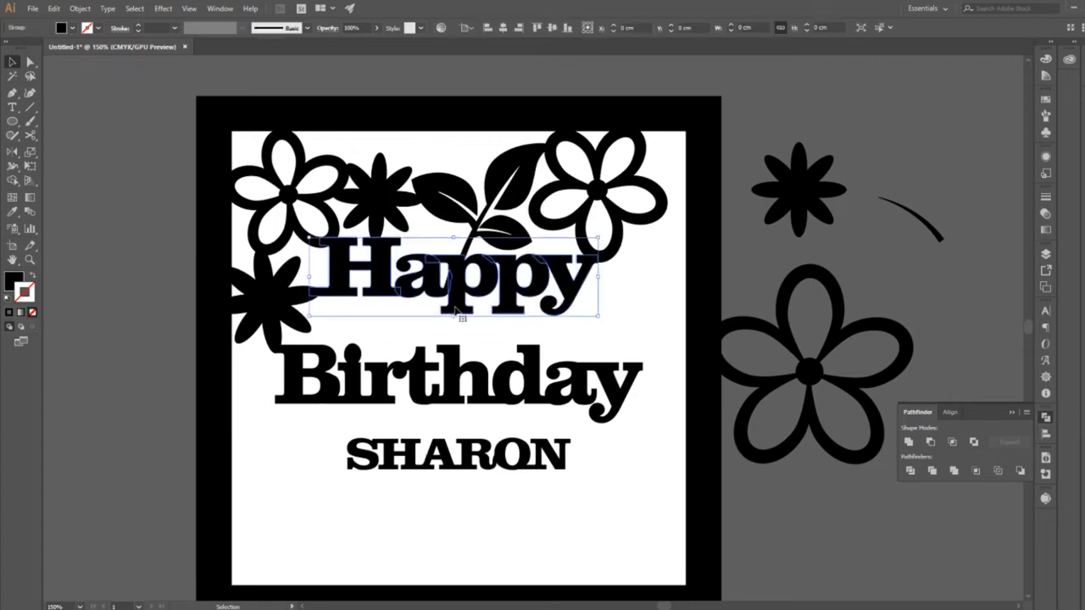
pyautogui.moveTo(433, 304); pyautogui.dragTo(467, 340)
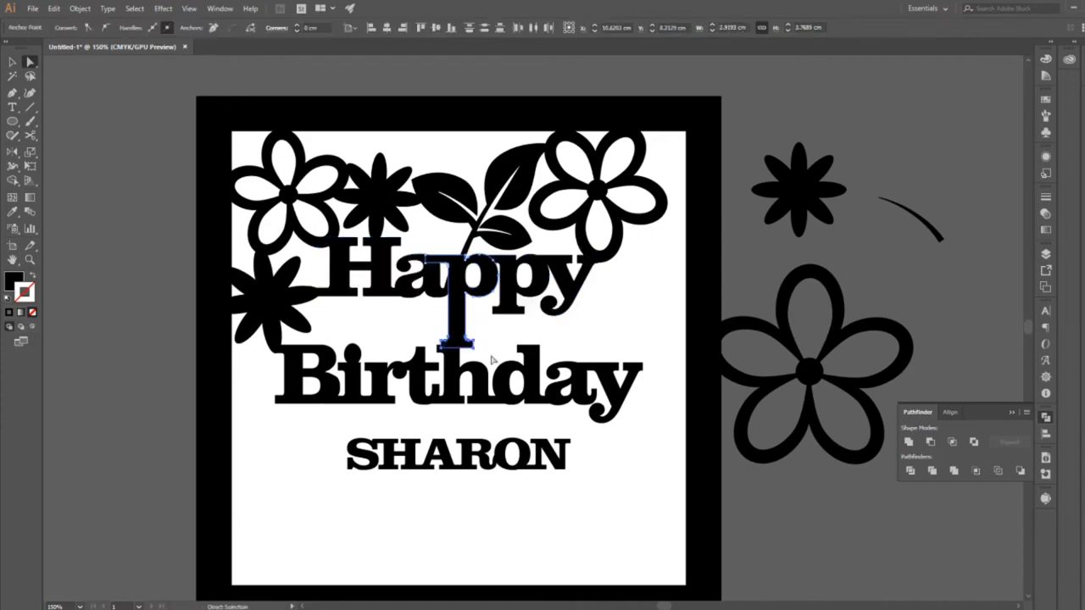
pyautogui.click(505, 406)
pyautogui.hotkey('ctrl', 'z')
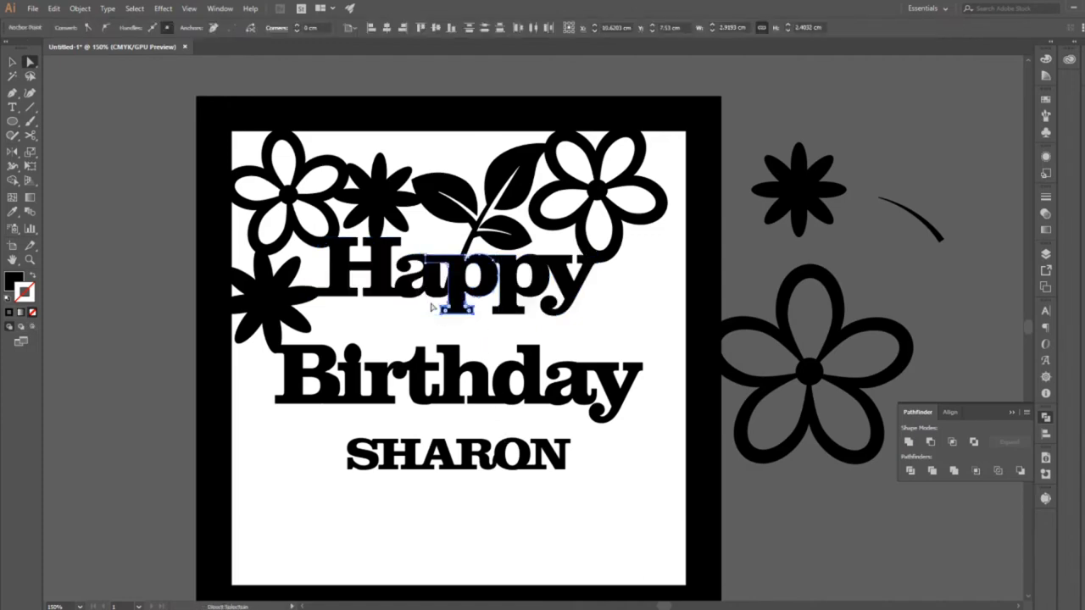
pyautogui.moveTo(435, 303); pyautogui.dragTo(476, 341)
pyautogui.hotkey('ctrl', 'z')
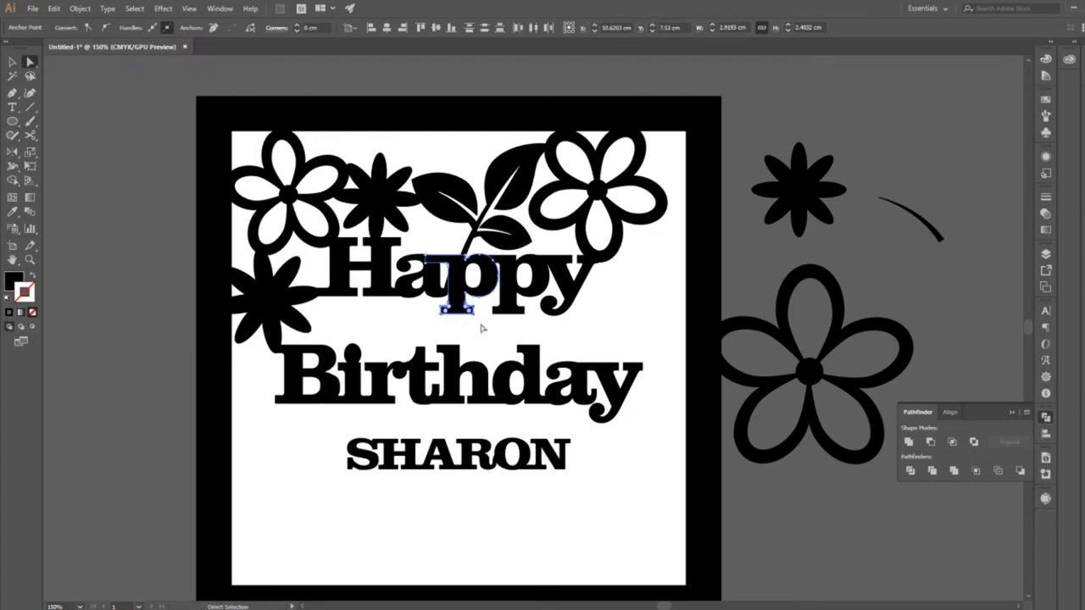
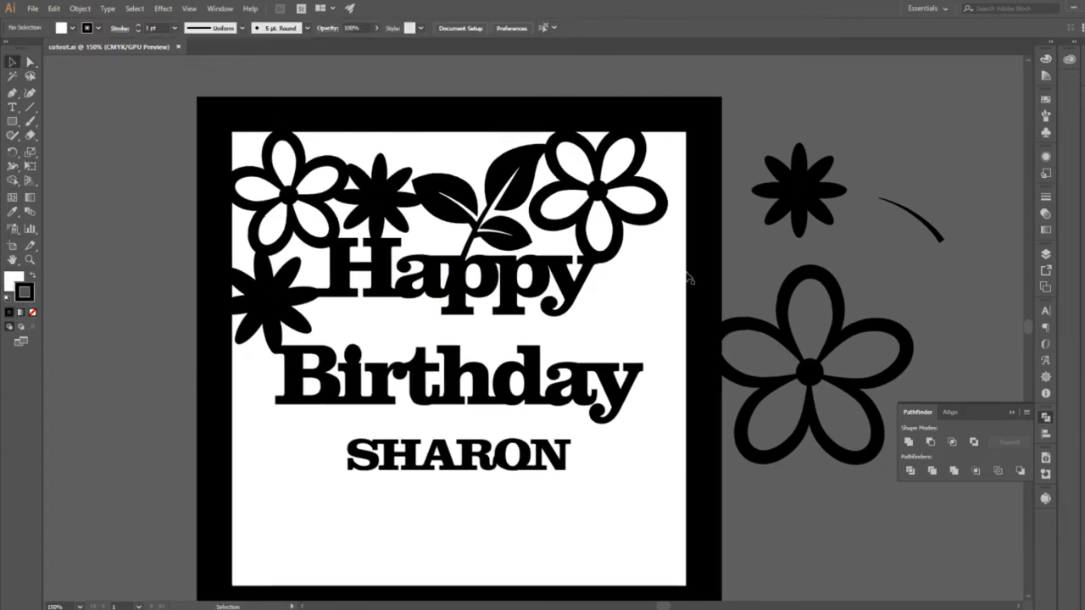
# Lengthen the first p of Happy straight down by moving its base anchor points until it overlaps the h of Birthday.
pyautogui.press('a')
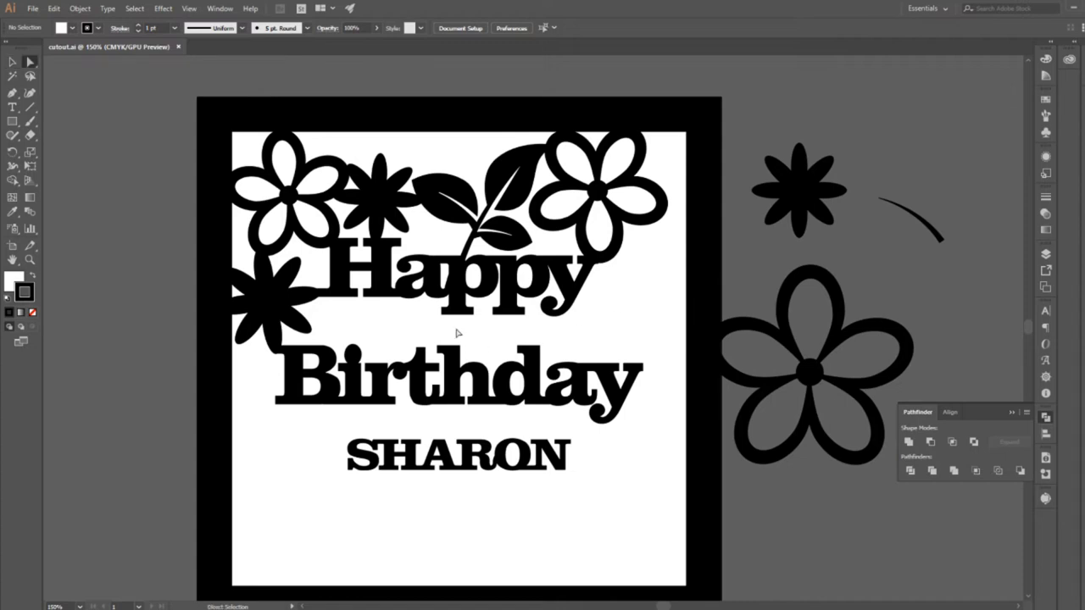
pyautogui.moveTo(435, 305); pyautogui.dragTo(475, 358)
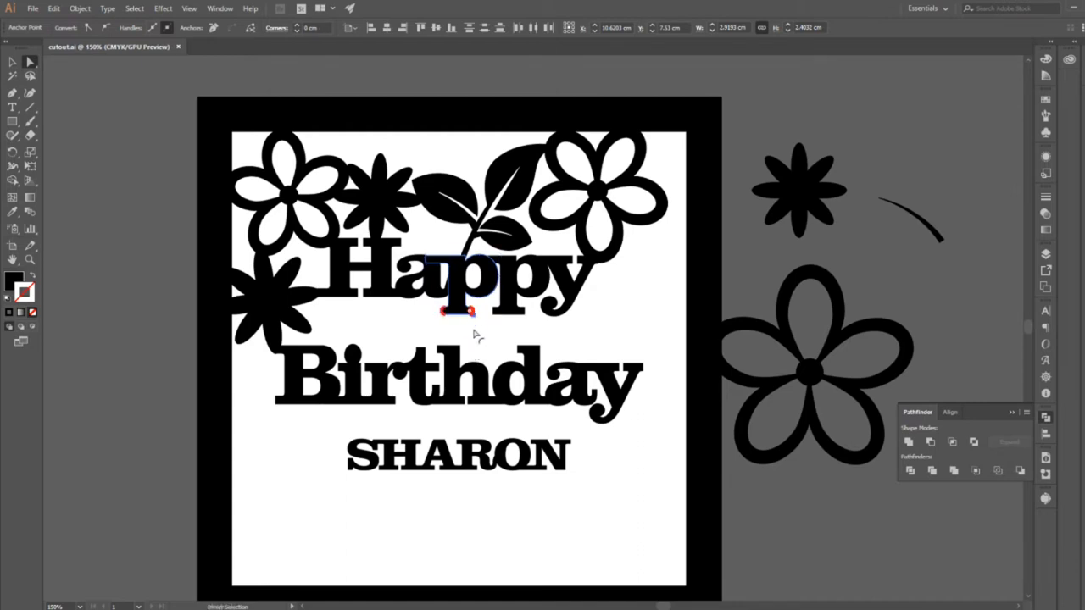
pyautogui.hotkey('ctrl', 'z')
pyautogui.moveTo(469, 310); pyautogui.dragTo(469, 348)
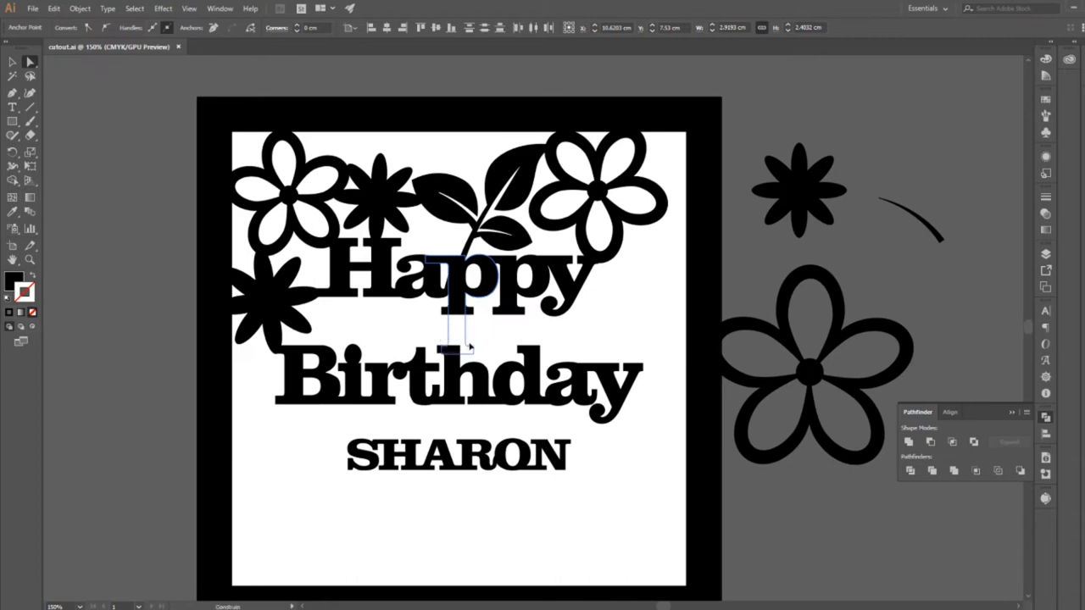
pyautogui.moveTo(469, 345); pyautogui.dragTo(469, 347)
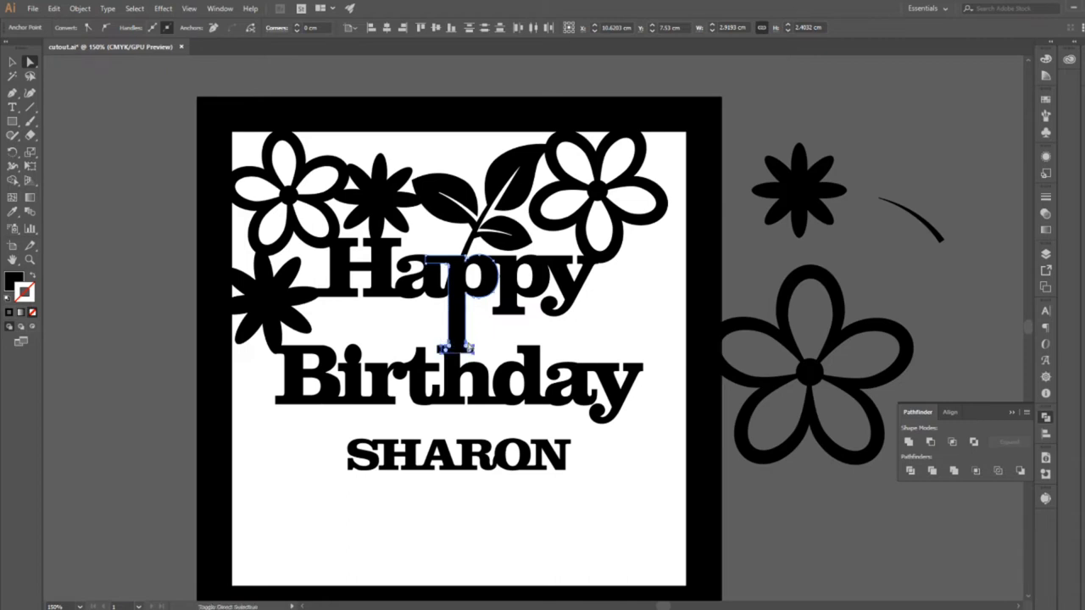
pyautogui.click(483, 338)
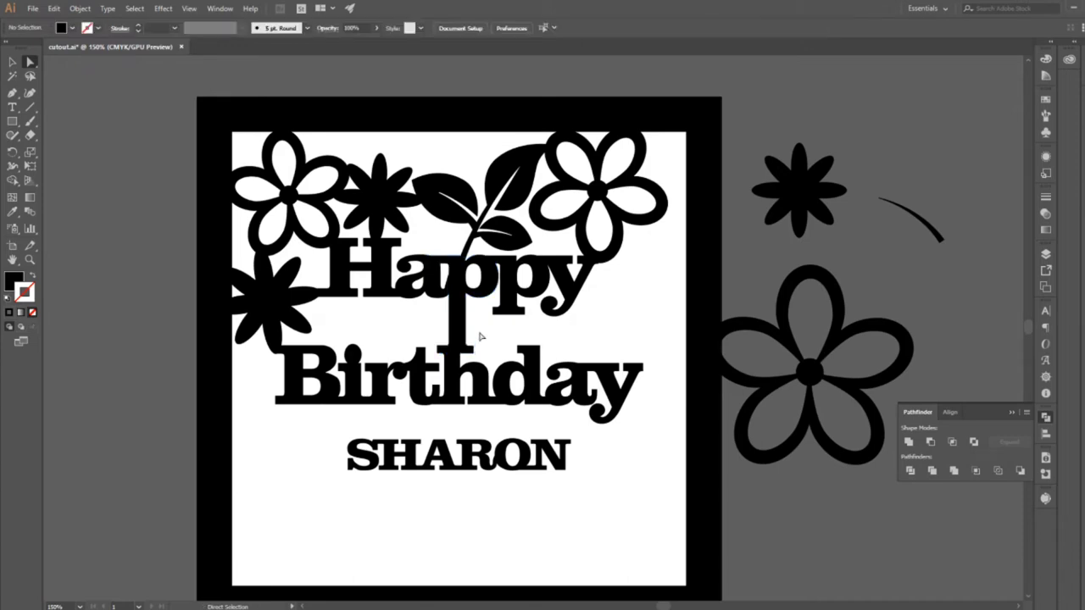
# Move the lengthened p's lower-left serif corner inside the h with Direct Selection to clean up the join.
pyautogui.click(30, 261)
pyautogui.click(469, 386)
pyautogui.click(633, 114)
pyautogui.moveTo(633, 114); pyautogui.dragTo(354, 206)
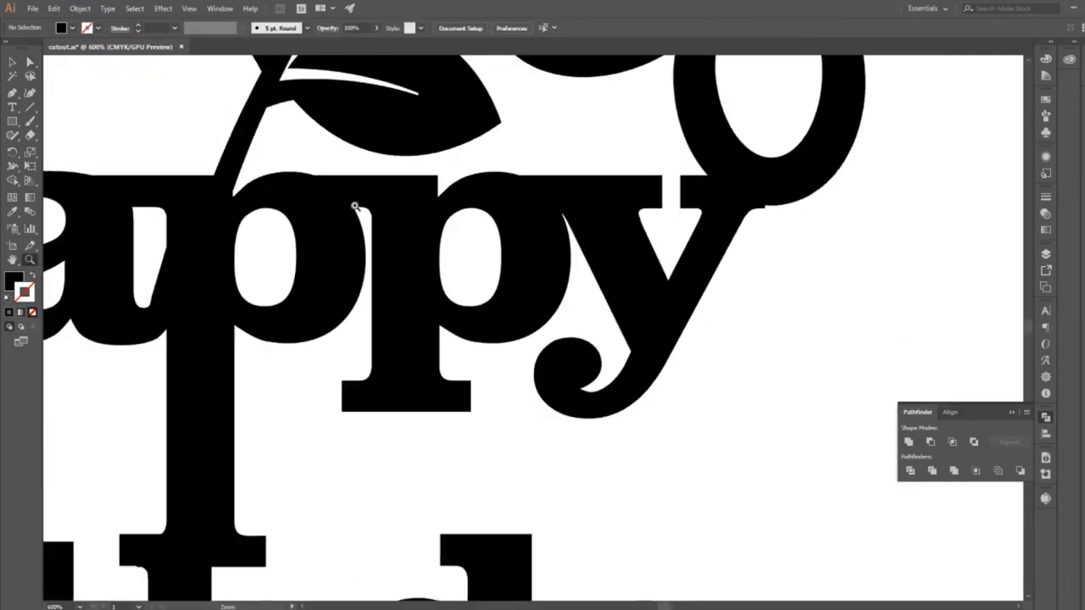
pyautogui.moveTo(363, 119); pyautogui.dragTo(390, 348)
pyautogui.moveTo(386, 449); pyautogui.dragTo(400, 247)
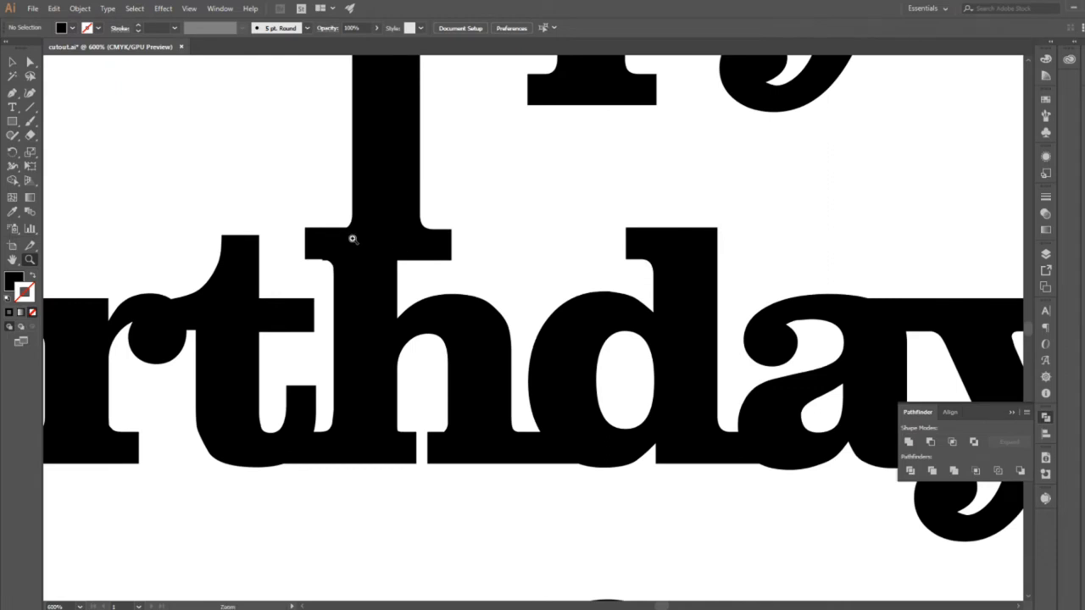
pyautogui.press('a')
pyautogui.click(333, 270)
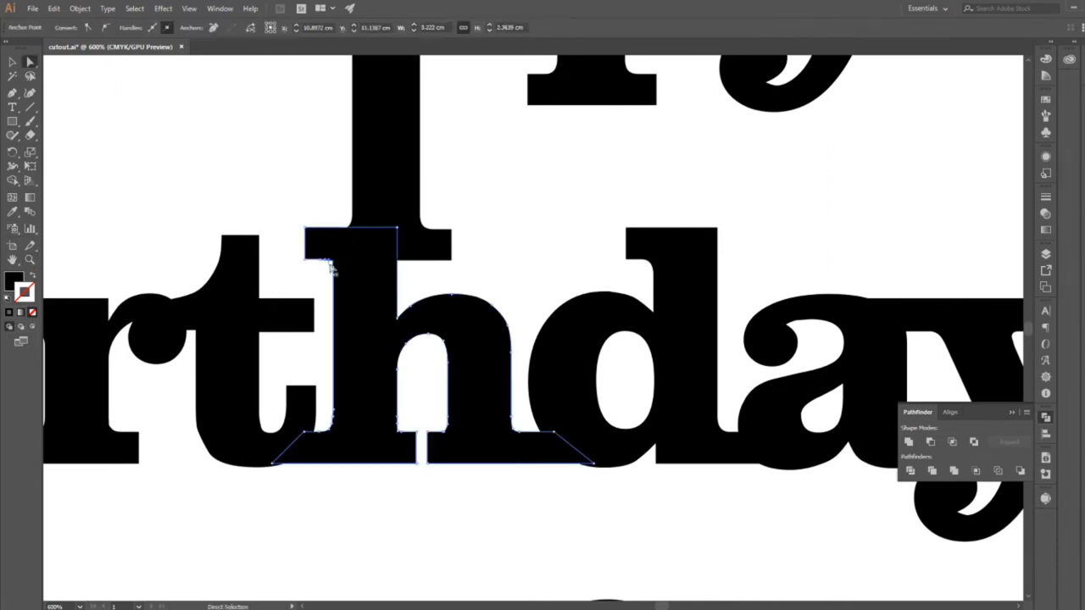
pyautogui.click(307, 264)
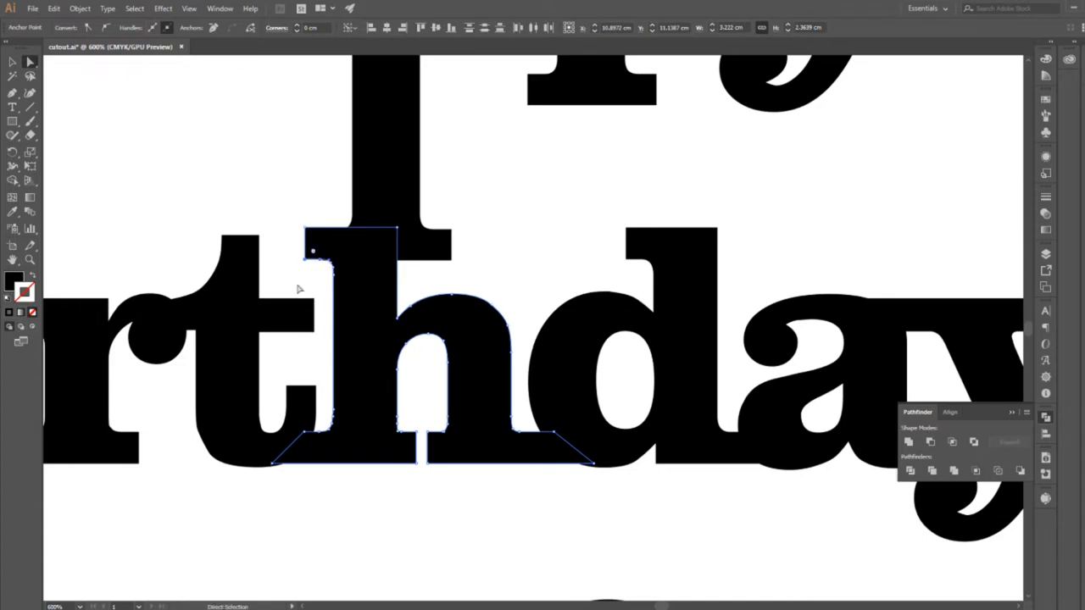
pyautogui.click(29, 262)
pyautogui.click(347, 269)
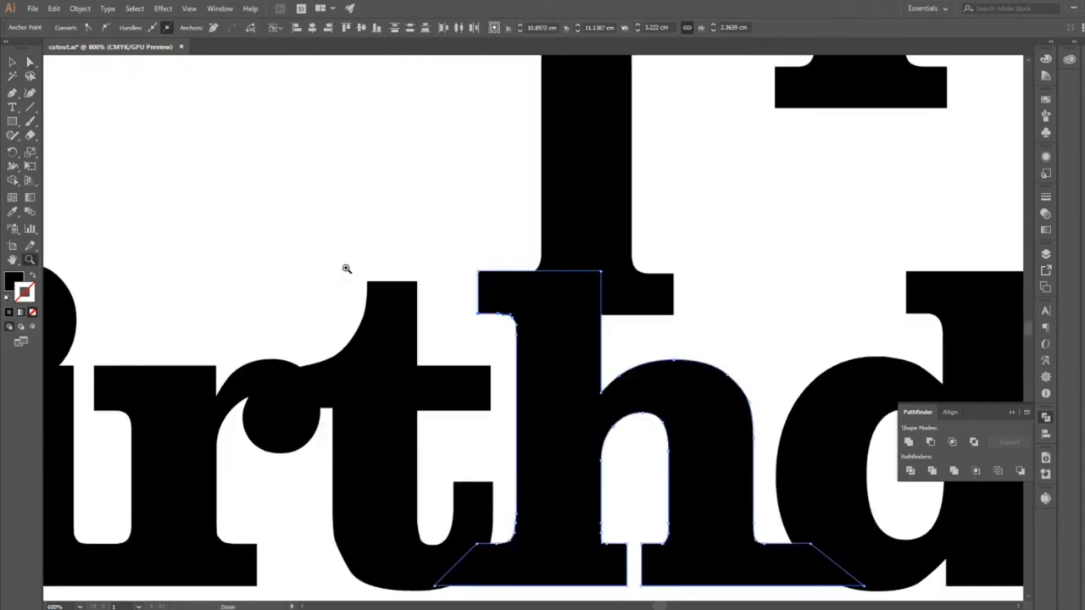
pyautogui.click(527, 313)
pyautogui.click(526, 313)
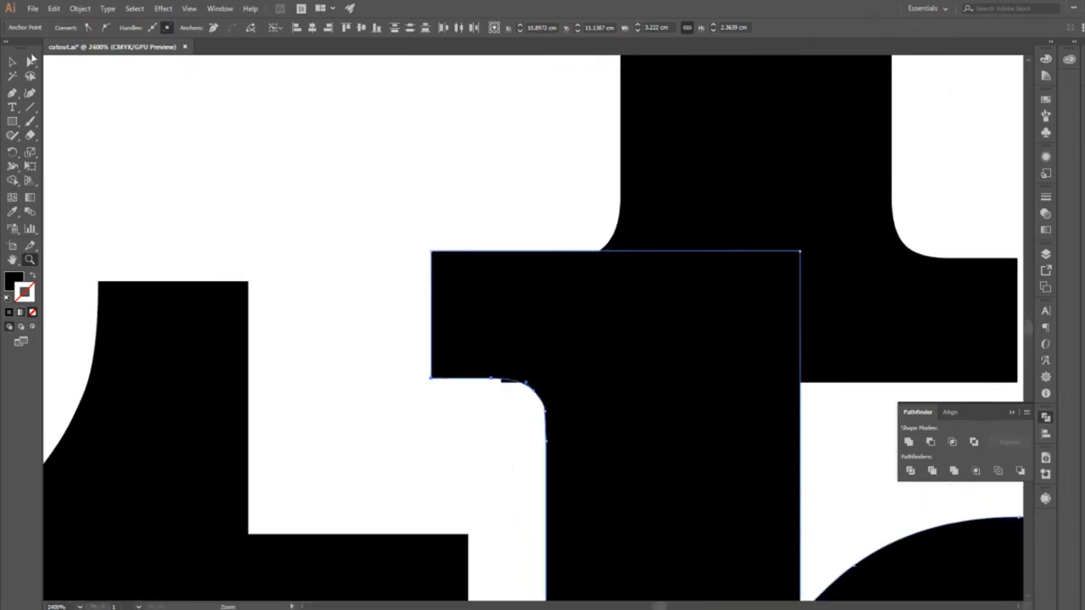
pyautogui.click(29, 61)
pyautogui.moveTo(501, 382); pyautogui.dragTo(542, 383)
pyautogui.click(494, 470)
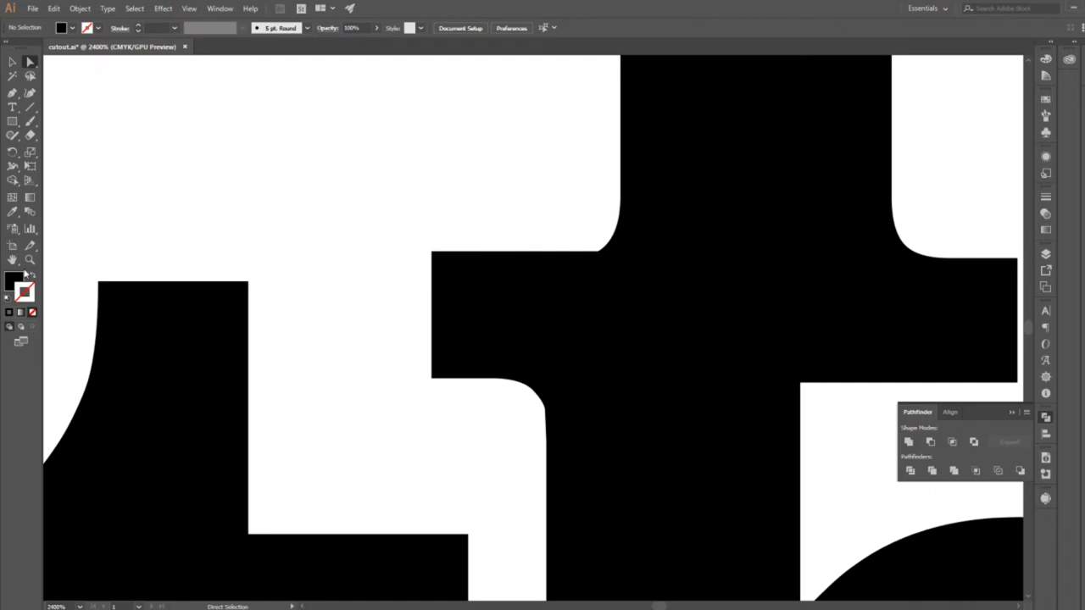
# Move the spare flowers and curved stroke beside the artboard farther away from the frame.
pyautogui.scroll(-5, 458, 403)
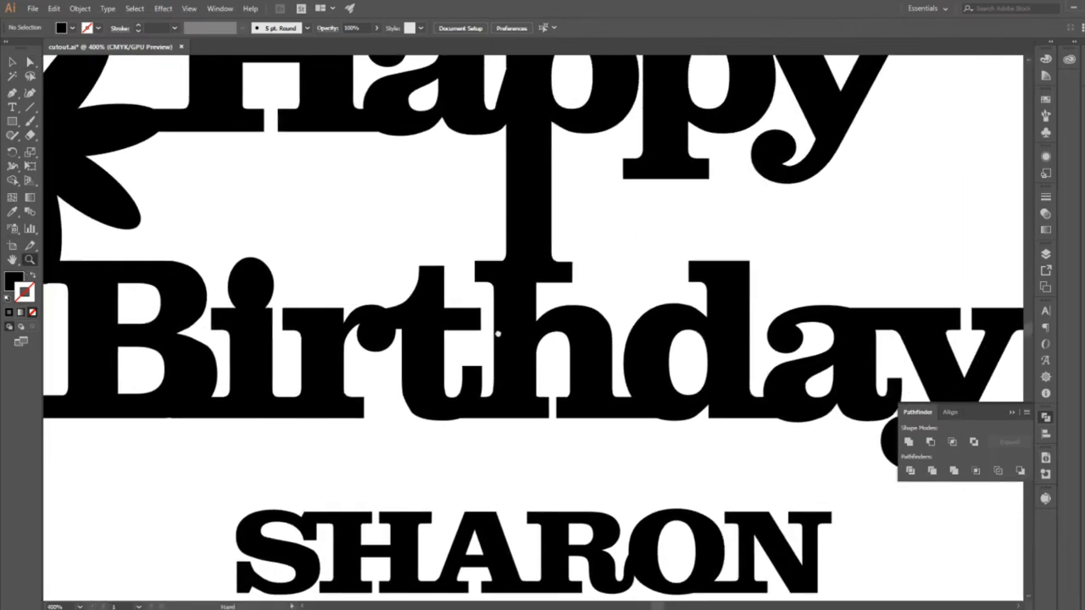
pyautogui.scroll(-2, 498, 335)
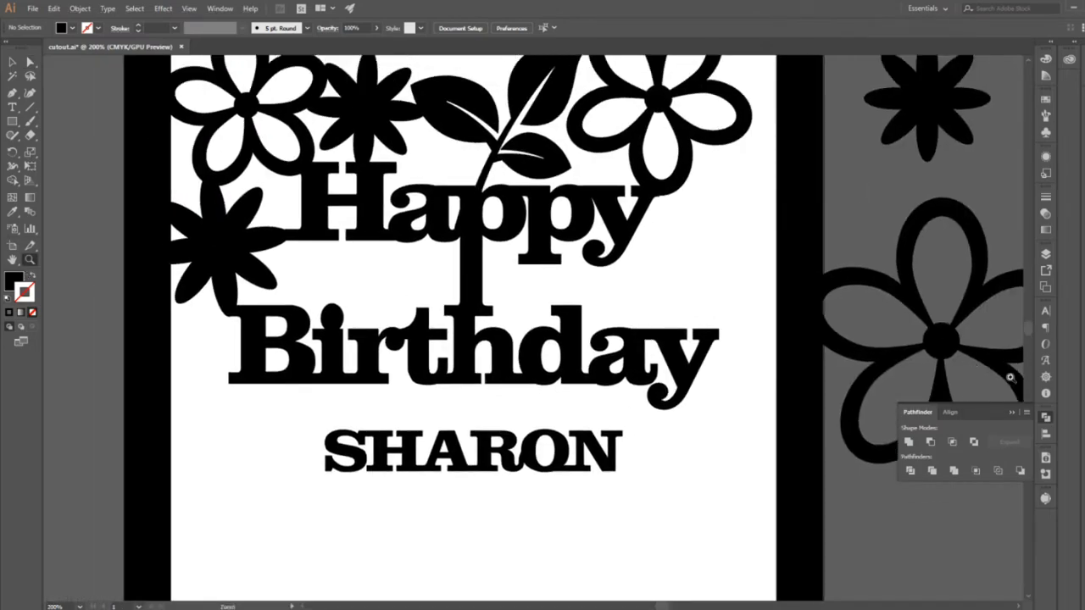
pyautogui.keyDown('alt'); pyautogui.click(742, 414); pyautogui.keyUp('alt')
pyautogui.moveTo(762, 340); pyautogui.dragTo(837, 410)
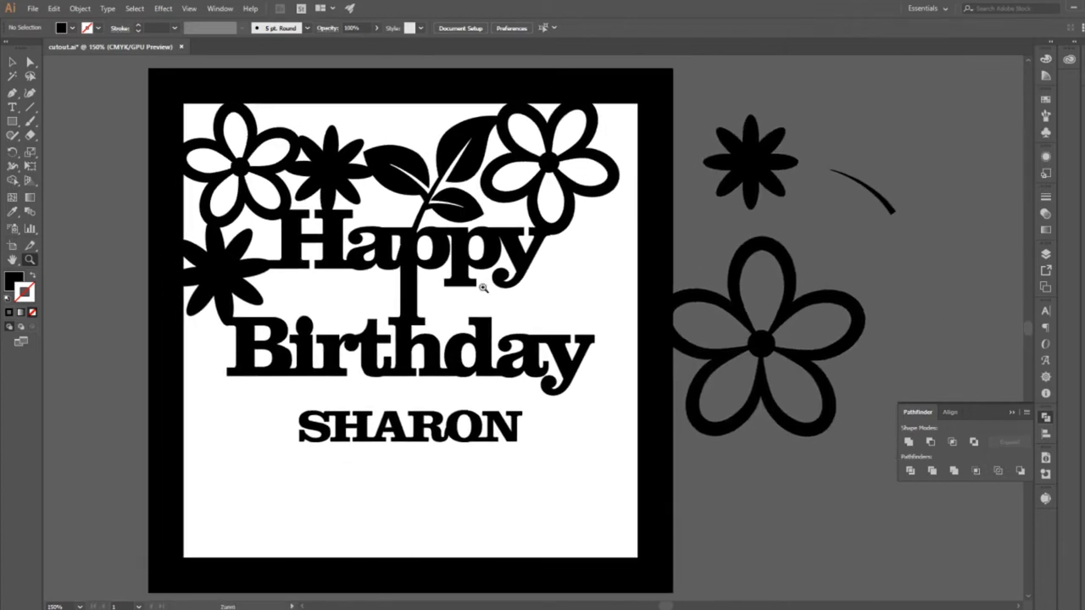
pyautogui.click(12, 62)
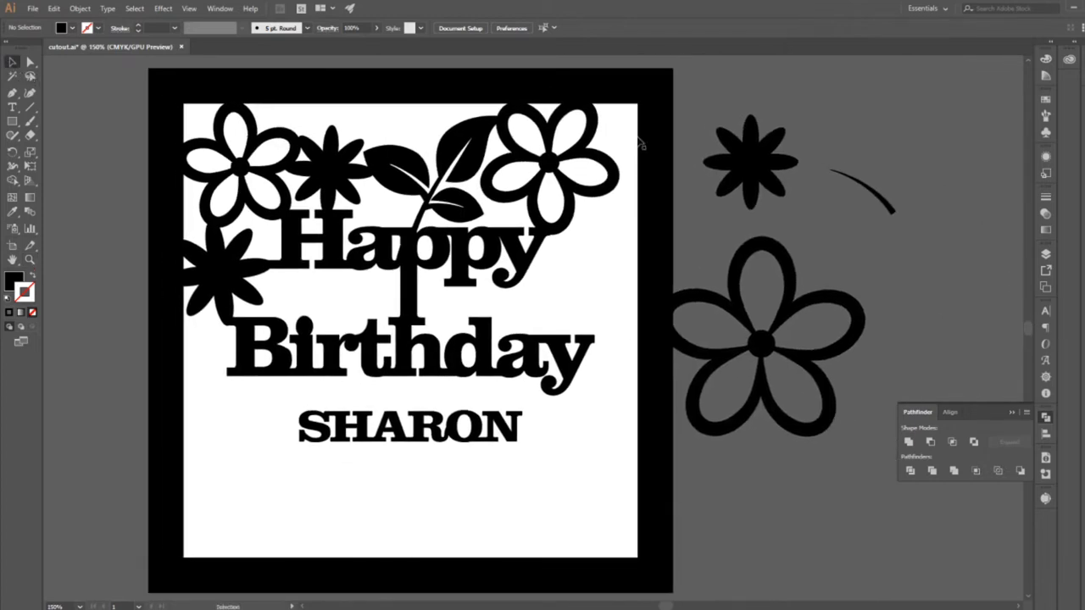
pyautogui.click(760, 259)
pyautogui.moveTo(763, 252); pyautogui.dragTo(893, 248)
pyautogui.click(746, 454)
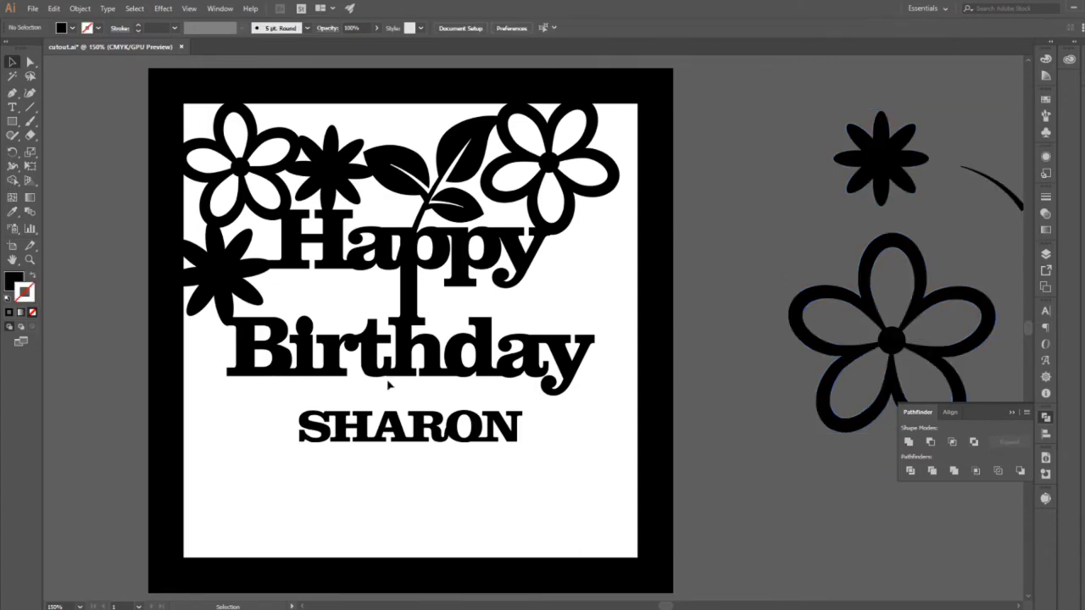
# Make a reflected copy of the top row's three flowers and leaf sprig across the horizontal axis.
pyautogui.click(253, 205)
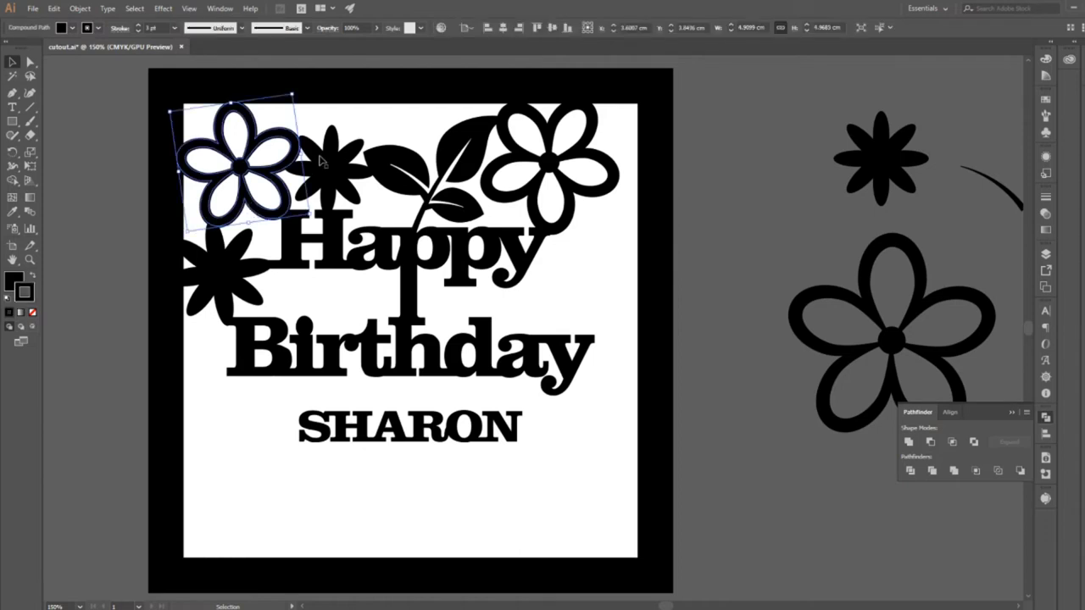
pyautogui.keyDown('shift'); pyautogui.click(323, 163); pyautogui.keyUp('shift')
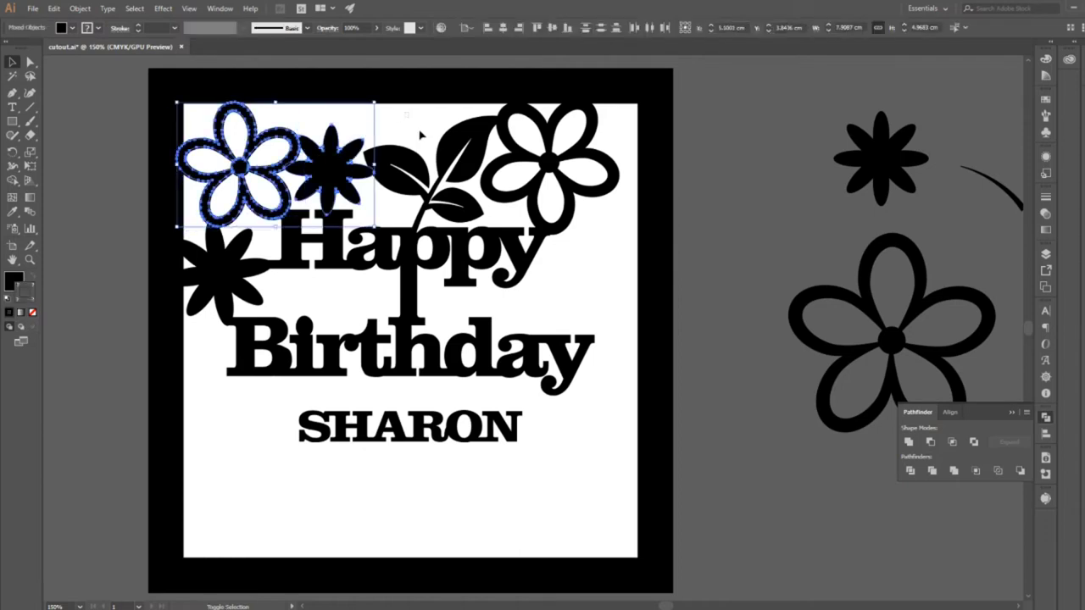
pyautogui.keyDown('shift'); pyautogui.click(591, 213); pyautogui.keyUp('shift')
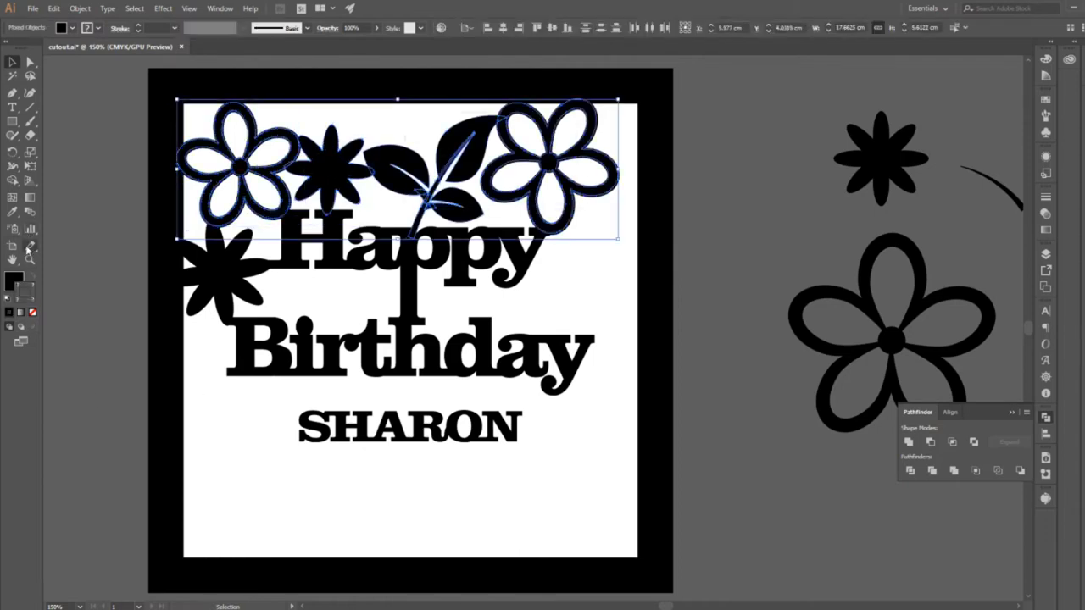
pyautogui.click(11, 155)
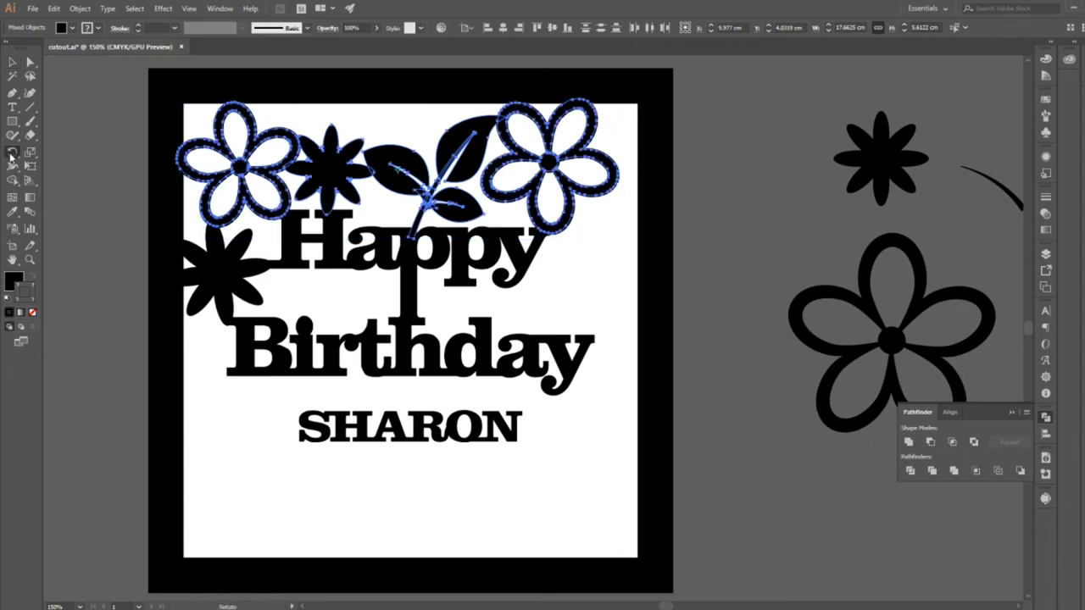
pyautogui.moveTo(11, 156); pyautogui.dragTo(47, 166)
pyautogui.doubleClick(13, 155)
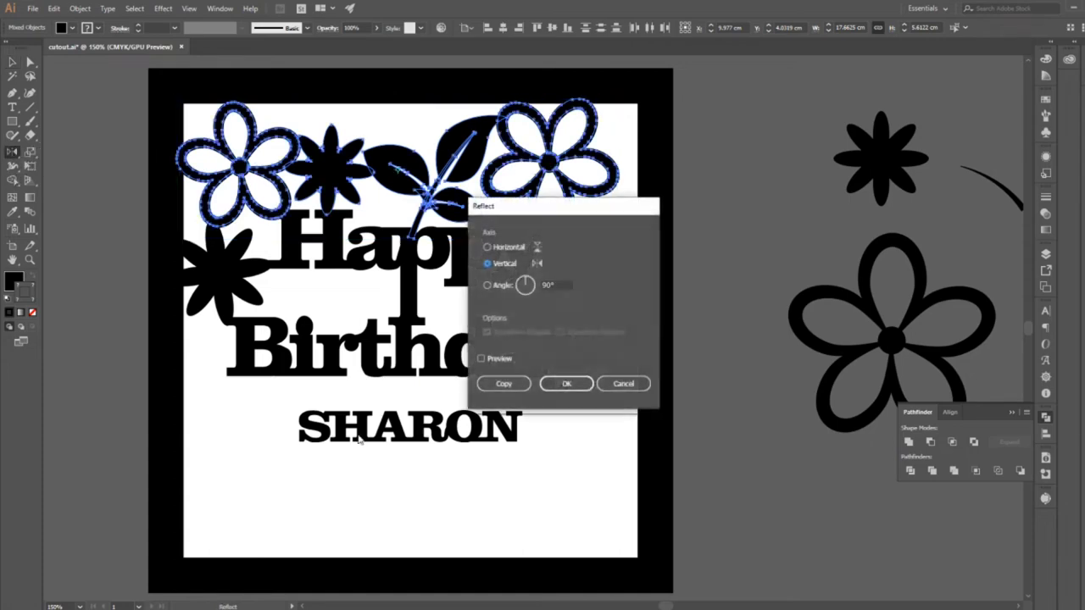
pyautogui.click(488, 247)
pyautogui.click(503, 385)
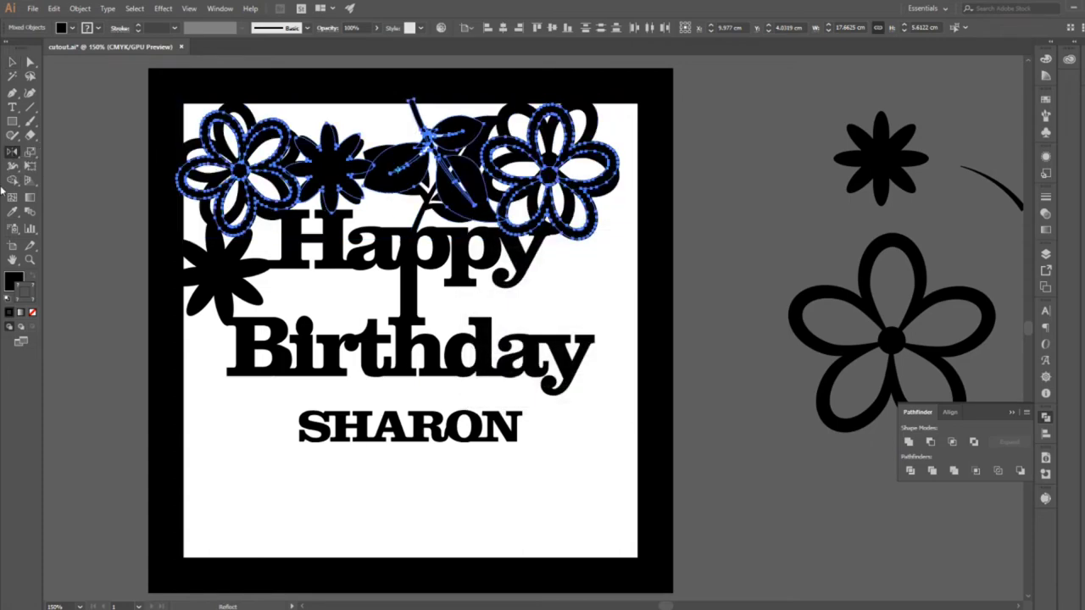
# Move the reflected copy straight down so it overlaps the lower frame edge and its stem reaches the name.
pyautogui.click(12, 62)
pyautogui.moveTo(342, 167); pyautogui.dragTo(323, 508)
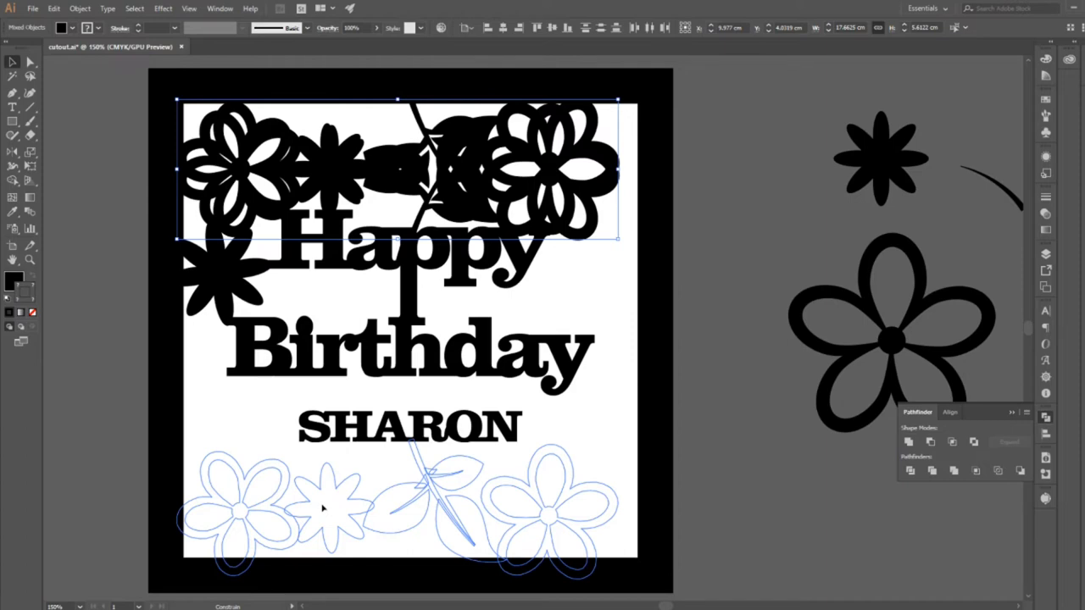
pyautogui.moveTo(322, 508); pyautogui.dragTo(322, 508)
pyautogui.click(630, 459)
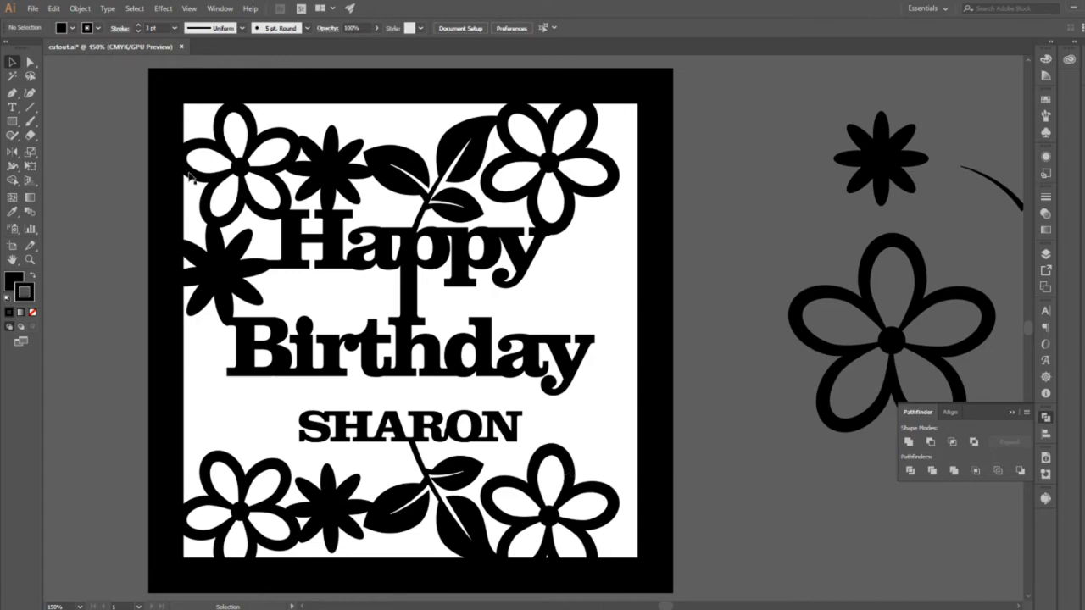
# Copy the solid flower beside the H, shrink it to about 3.6 cm and fit it between the y's of Happy and Birthday.
pyautogui.moveTo(229, 291); pyautogui.dragTo(587, 304)
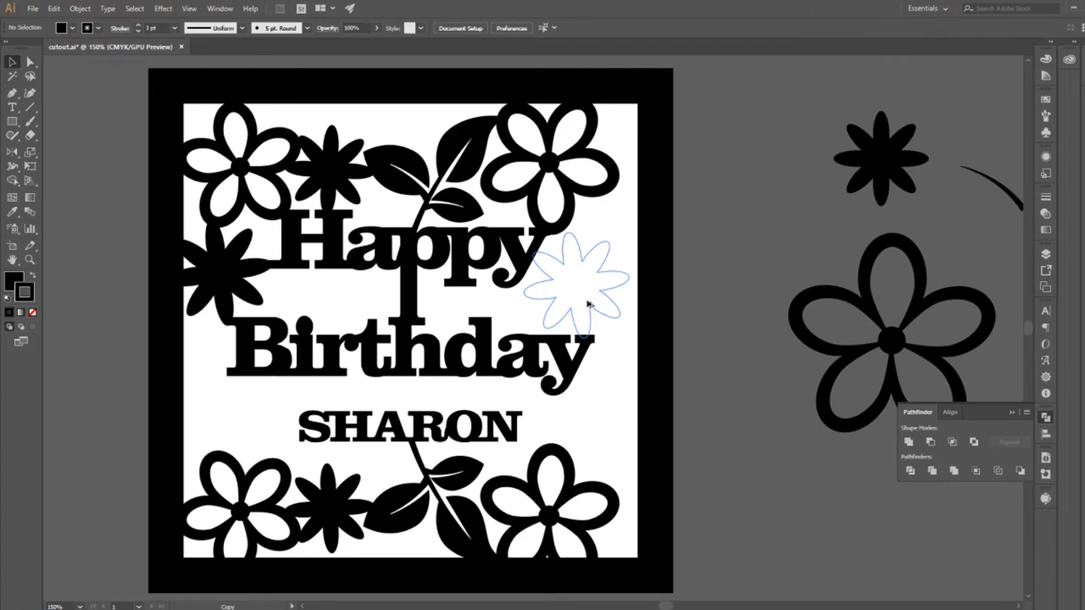
pyautogui.moveTo(587, 303); pyautogui.dragTo(569, 303)
pyautogui.click(608, 381)
pyautogui.moveTo(625, 340)
pyautogui.mouseDown()
pyautogui.moveTo(612, 352)
pyautogui.moveTo(610, 337)
pyautogui.mouseUp()
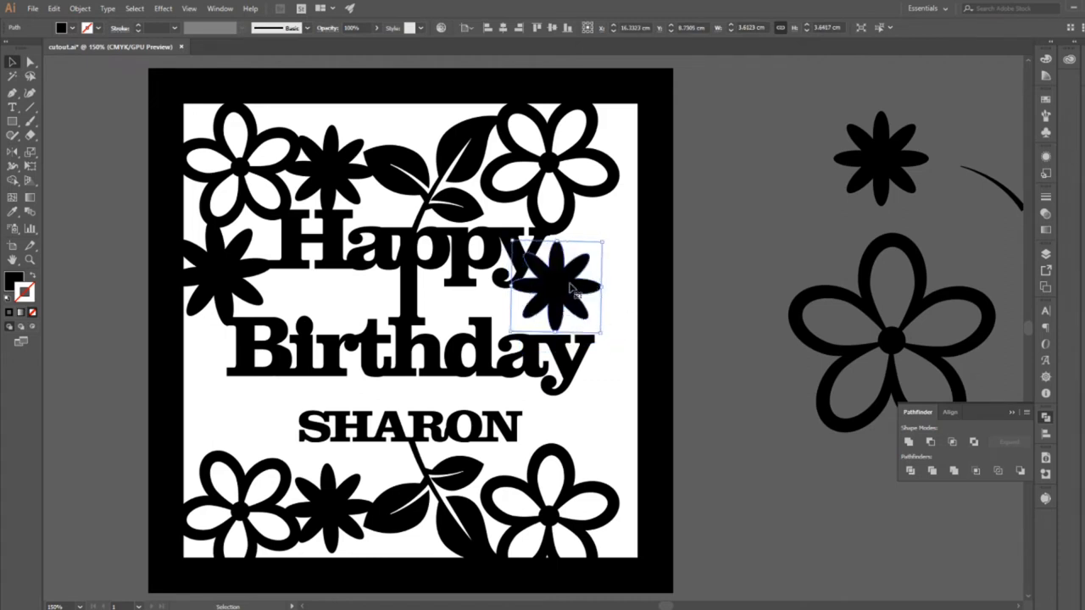
pyautogui.moveTo(571, 291); pyautogui.dragTo(562, 306)
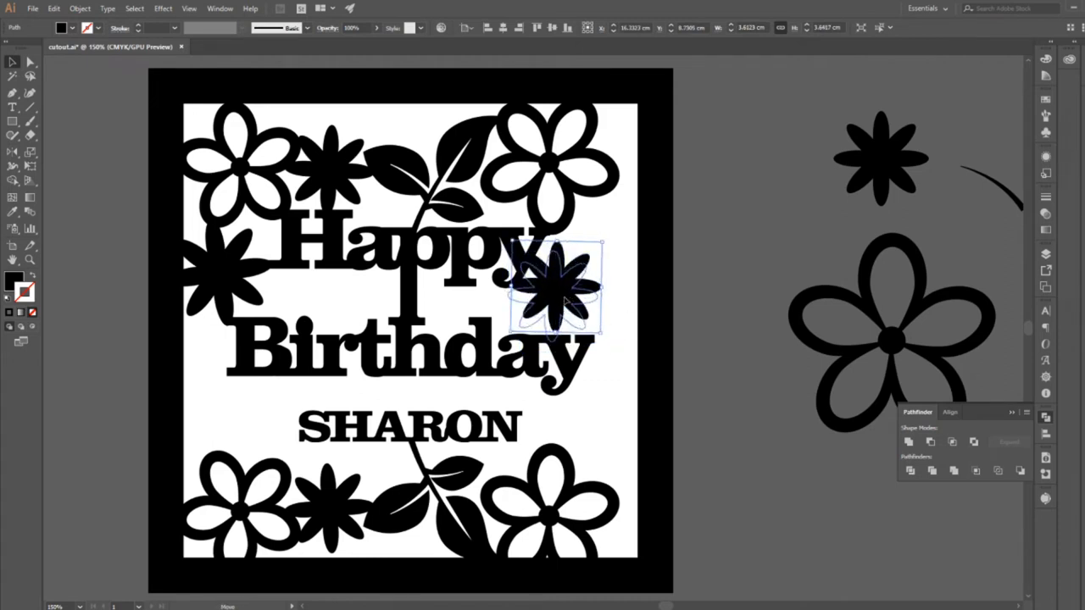
pyautogui.click(631, 298)
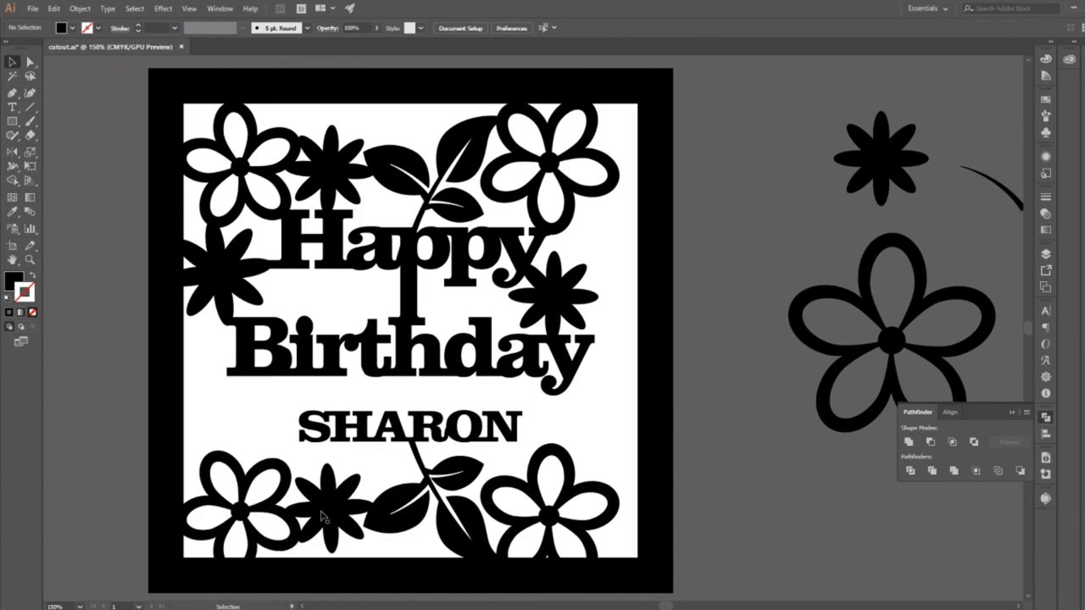
# Raise the lower row's solid flower towards the name, and enlarge the name lettering proportionally to about 12.7 cm wide.
pyautogui.moveTo(323, 516); pyautogui.dragTo(319, 488)
pyautogui.click(363, 432)
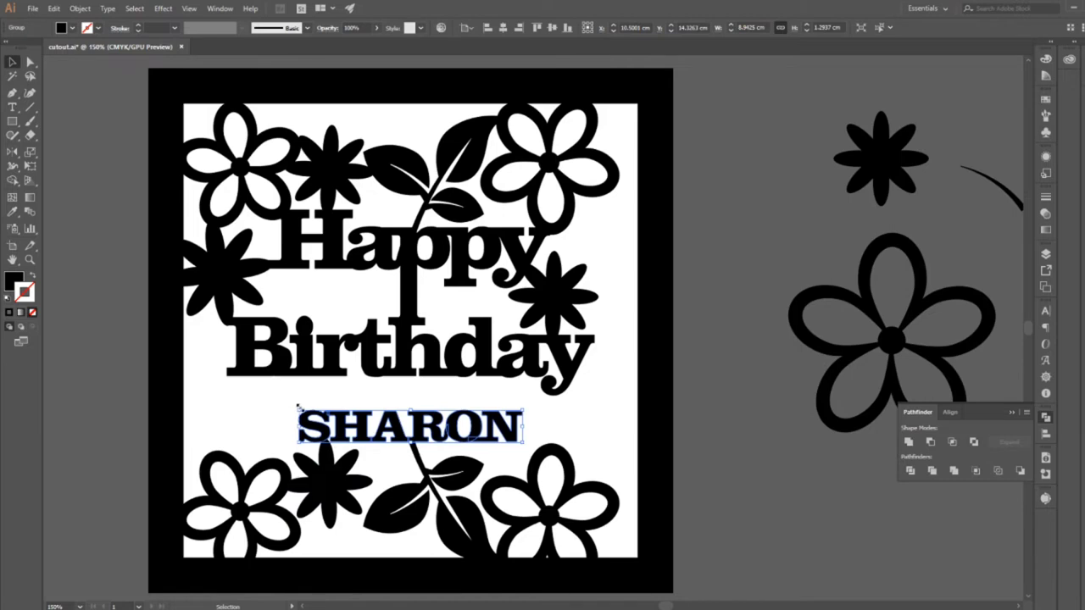
pyautogui.moveTo(298, 408); pyautogui.dragTo(240, 401)
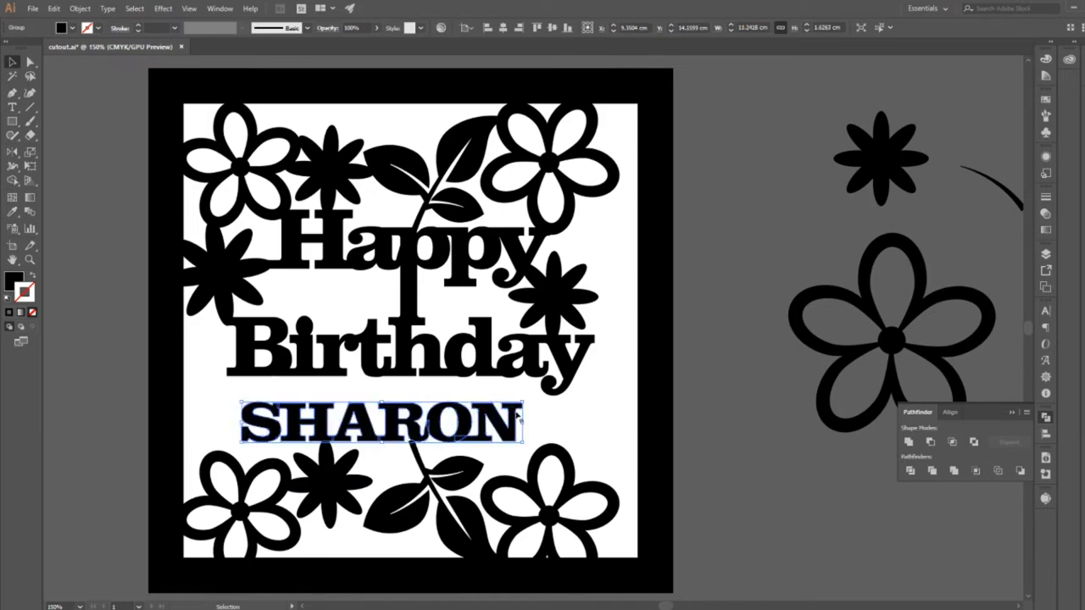
pyautogui.moveTo(525, 402); pyautogui.dragTo(586, 396)
# Centre the enlarged name horizontally within the frame using Align, and deselect it.
pyautogui.click(1045, 435)
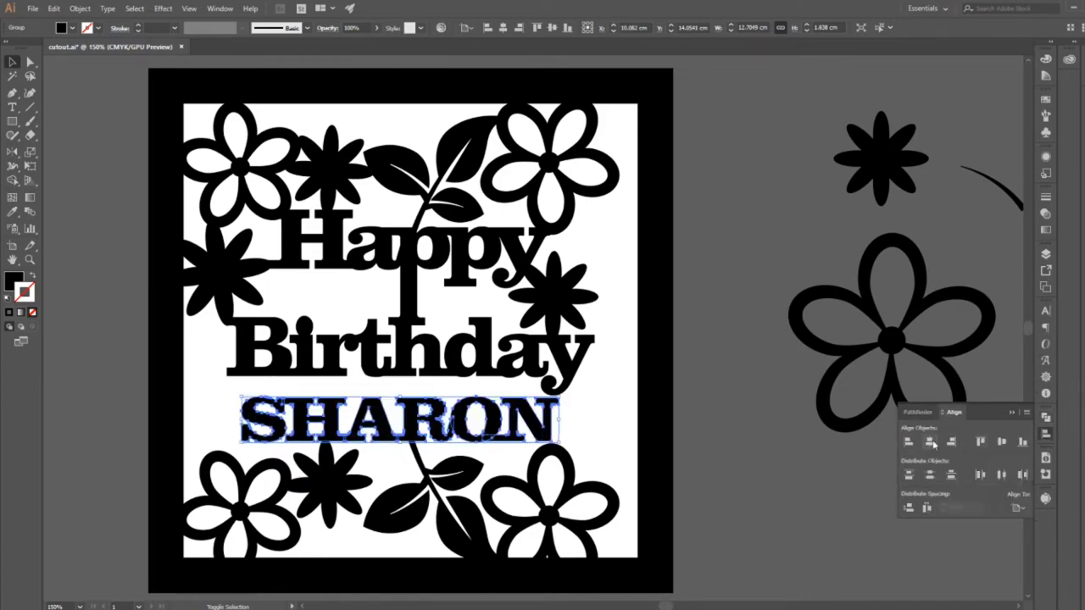
pyautogui.click(930, 441)
pyautogui.click(826, 561)
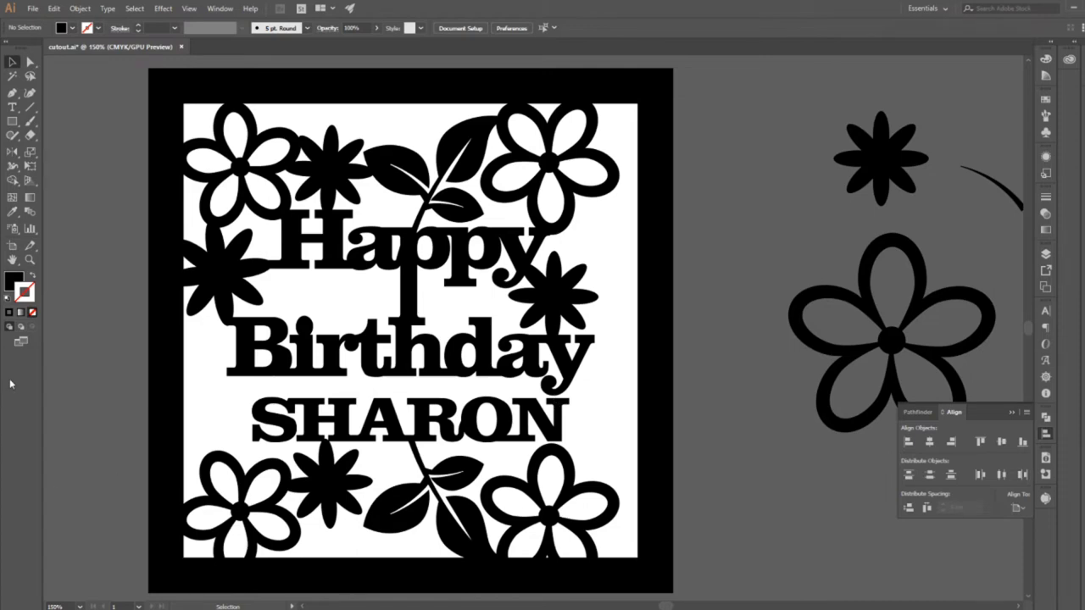
pyautogui.click(30, 259)
pyautogui.click(546, 483)
pyautogui.keyDown('alt'); pyautogui.click(313, 439); pyautogui.keyUp('alt')
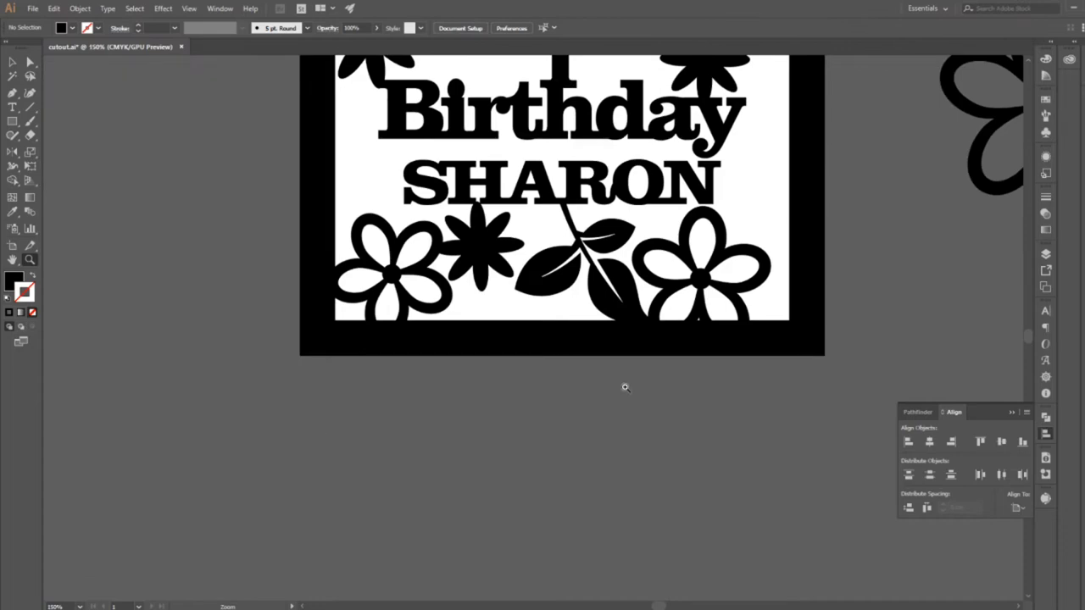
pyautogui.moveTo(649, 321); pyautogui.dragTo(480, 580)
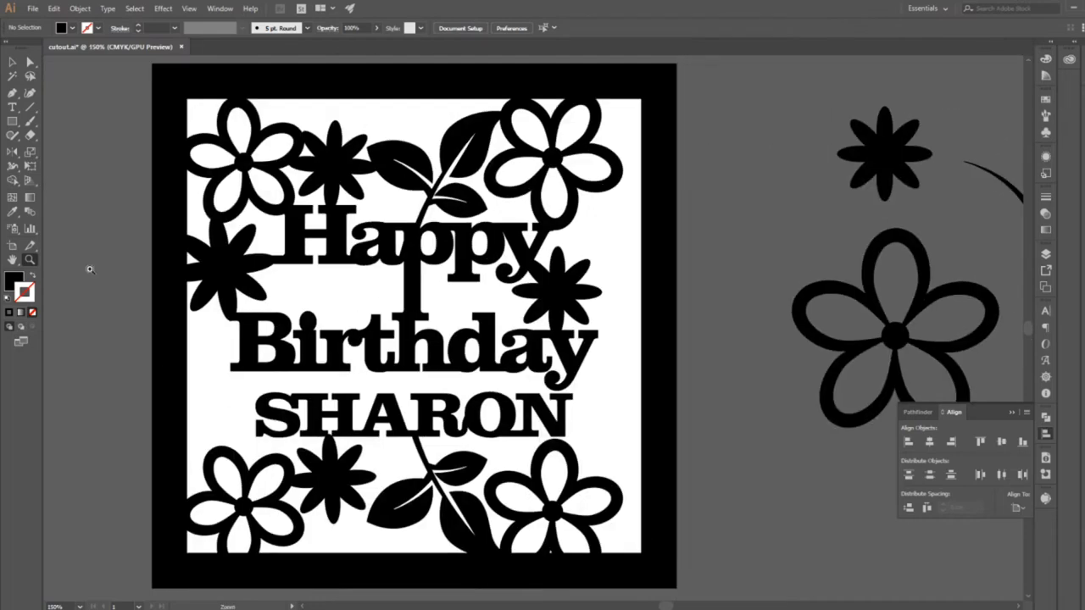
# Move the Birthday lettering straight up so it sits closer to Happy and overlaps the foot of the extended p.
pyautogui.click(12, 62)
pyautogui.click(467, 252)
pyautogui.click(469, 349)
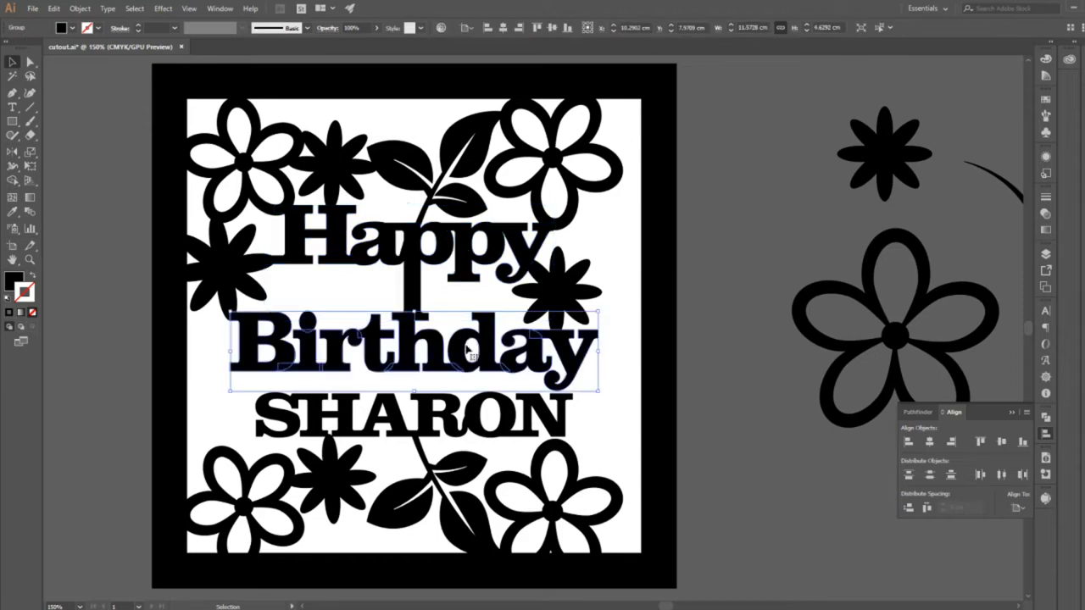
pyautogui.moveTo(467, 349); pyautogui.dragTo(465, 333)
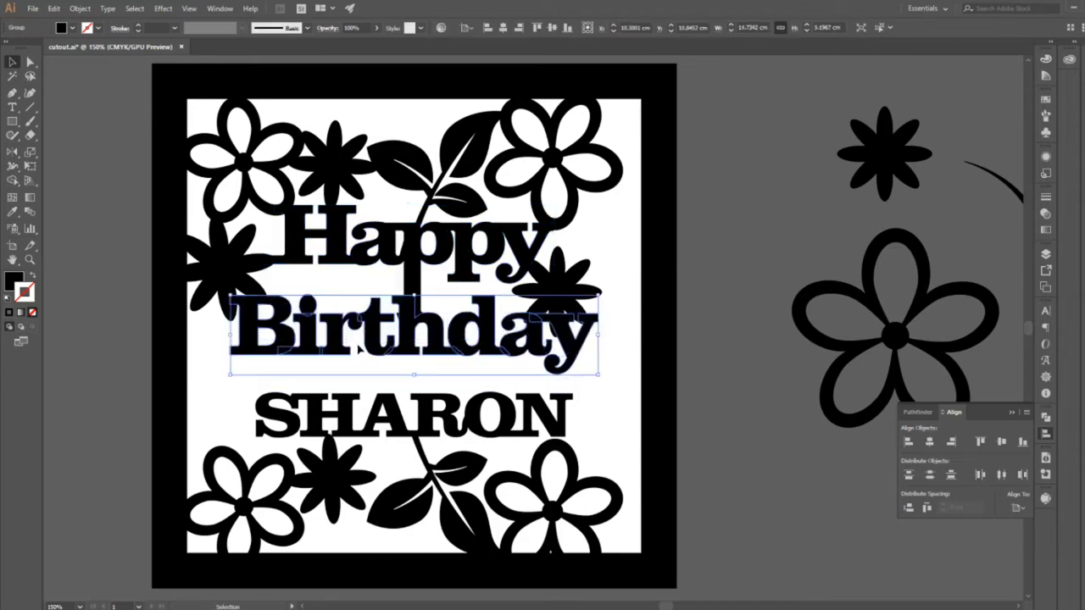
pyautogui.moveTo(409, 352); pyautogui.dragTo(408, 362)
# Isolate the Happy lettering and raise the foot of the extended p to the top of Birthday's h, then exit isolation.
pyautogui.click(428, 290)
pyautogui.click(414, 290)
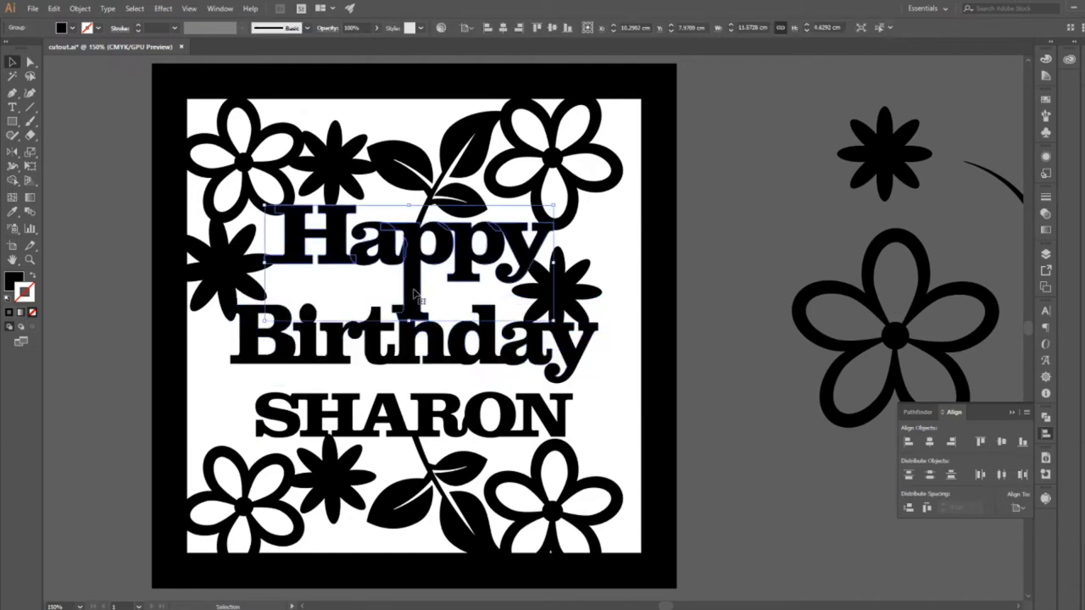
pyautogui.doubleClick(397, 294)
pyautogui.press('a')
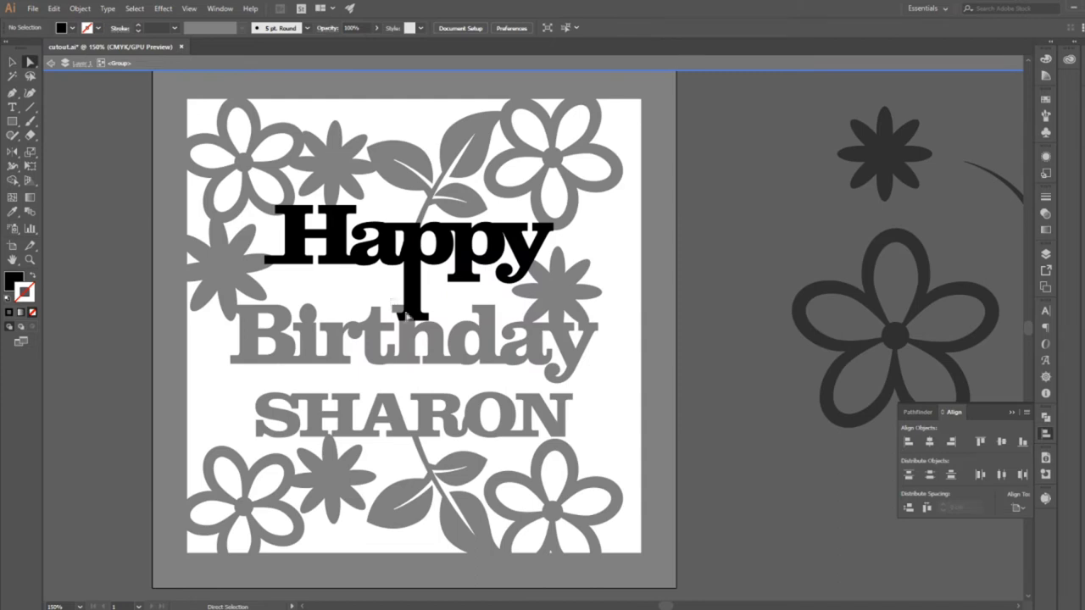
pyautogui.click(407, 316)
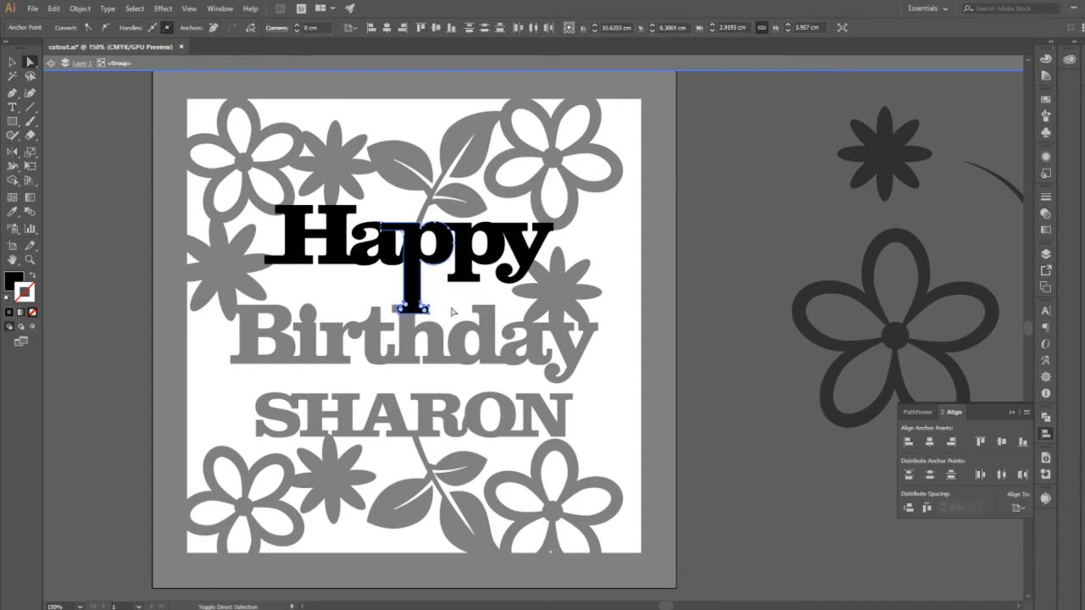
pyautogui.click(454, 316)
pyautogui.press('Escape')
# Pull the lower-left corner anchor of the extended p's foot inwards so it merges with the h of Birthday.
pyautogui.press('z')
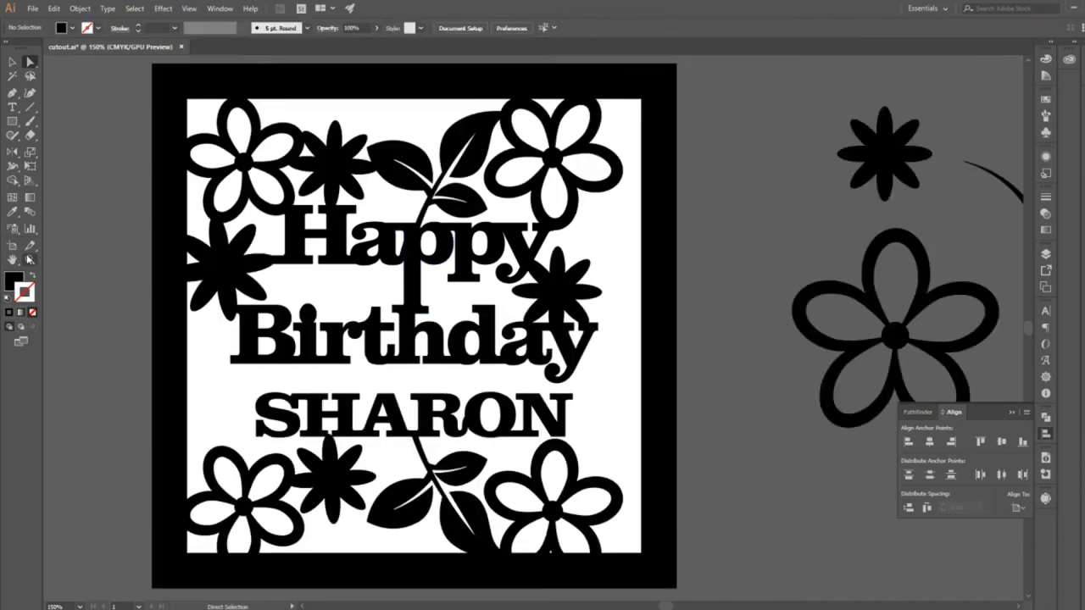
pyautogui.click(409, 317)
pyautogui.click(409, 316)
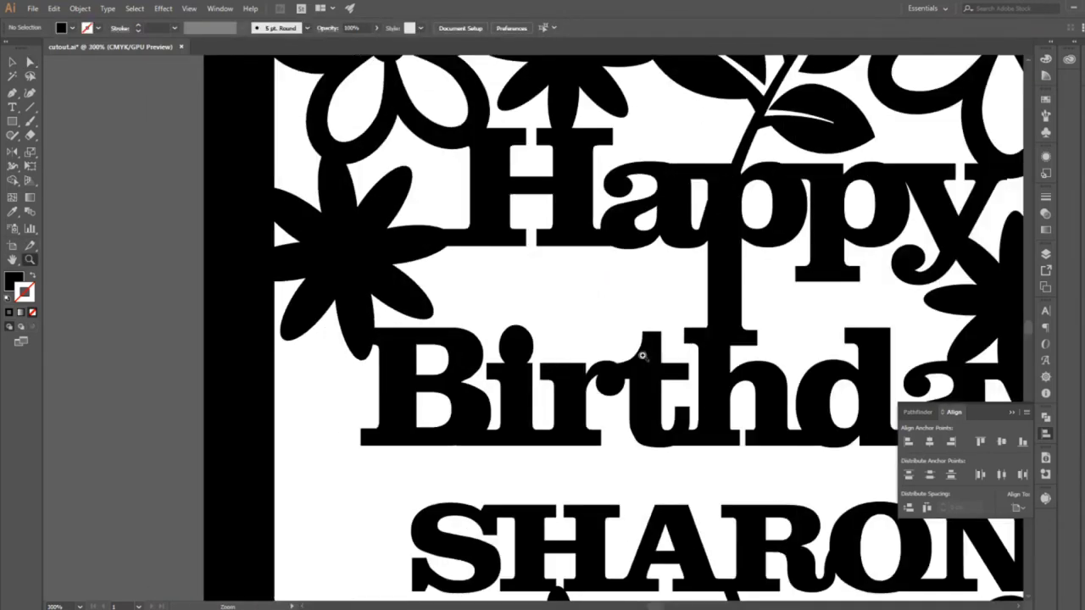
pyautogui.click(646, 357)
pyautogui.click(647, 357)
pyautogui.press('a')
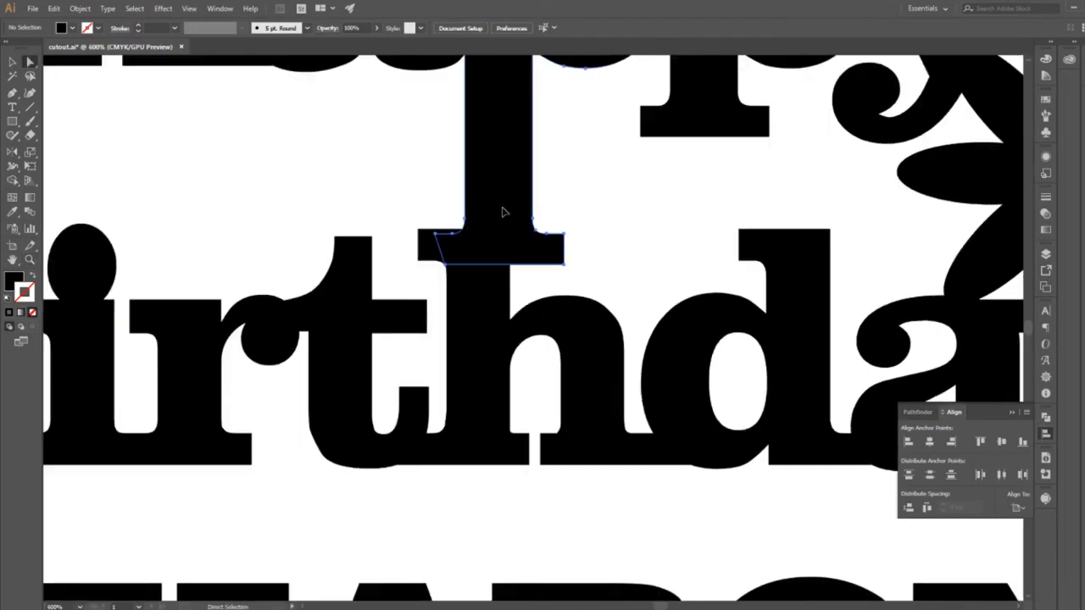
pyautogui.click(503, 209)
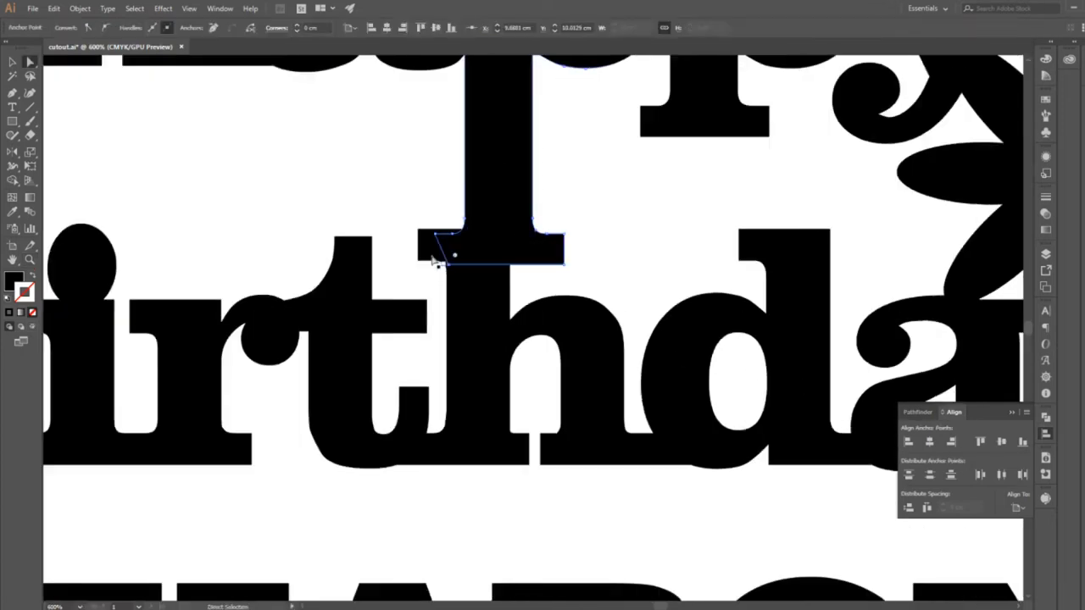
pyautogui.click(320, 174)
# Try to raise the upper serif of the name's last letter to meet the tail of Birthday's y, and undo it.
pyautogui.click(26, 262)
pyautogui.keyDown('alt'); pyautogui.click(589, 407); pyautogui.keyUp('alt')
pyautogui.keyDown('alt'); pyautogui.click(588, 407); pyautogui.keyUp('alt')
pyautogui.keyDown('alt'); pyautogui.click(589, 407); pyautogui.keyUp('alt')
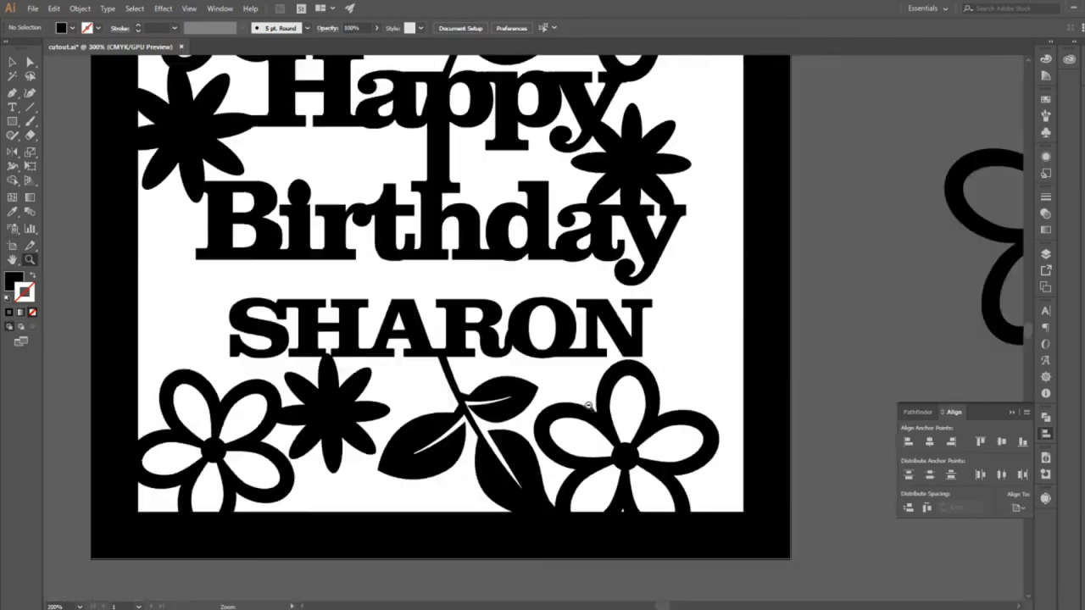
pyautogui.click(1014, 412)
pyautogui.moveTo(780, 356); pyautogui.dragTo(782, 432)
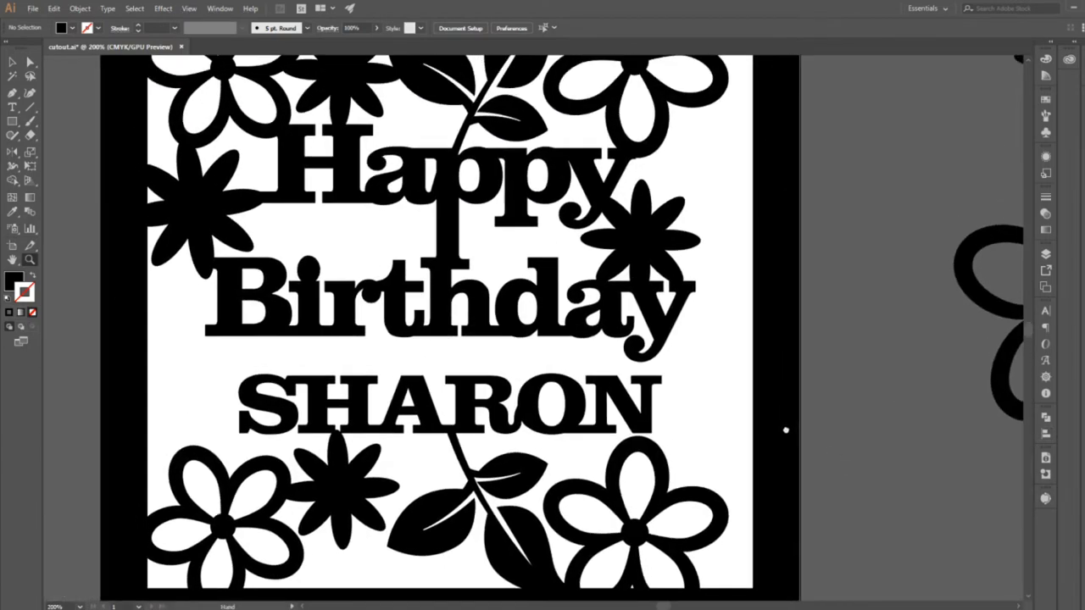
pyautogui.press('a')
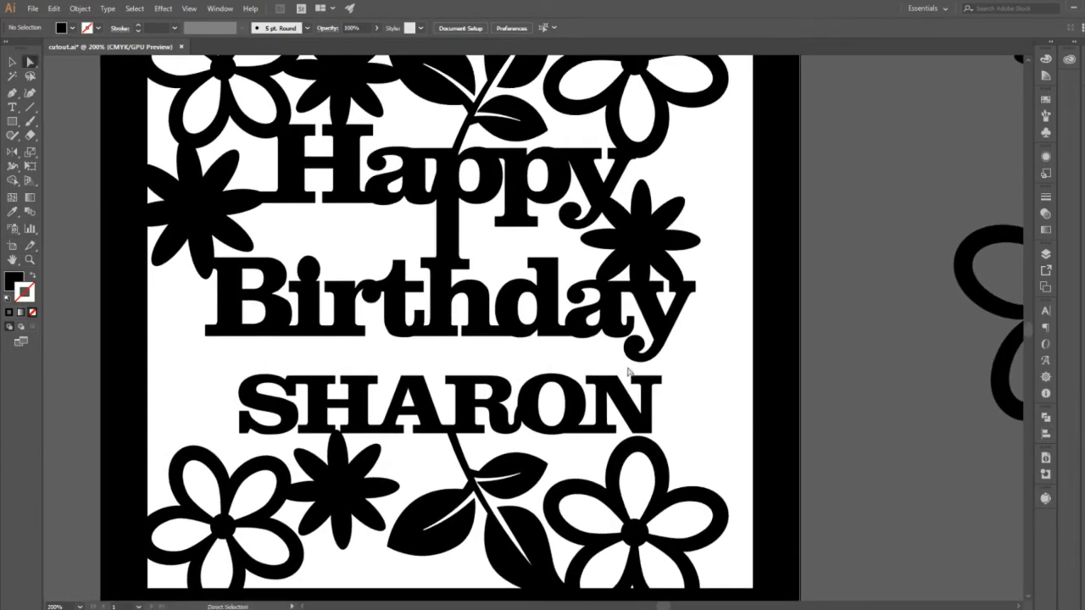
pyautogui.moveTo(675, 393); pyautogui.dragTo(660, 362)
pyautogui.click(695, 463)
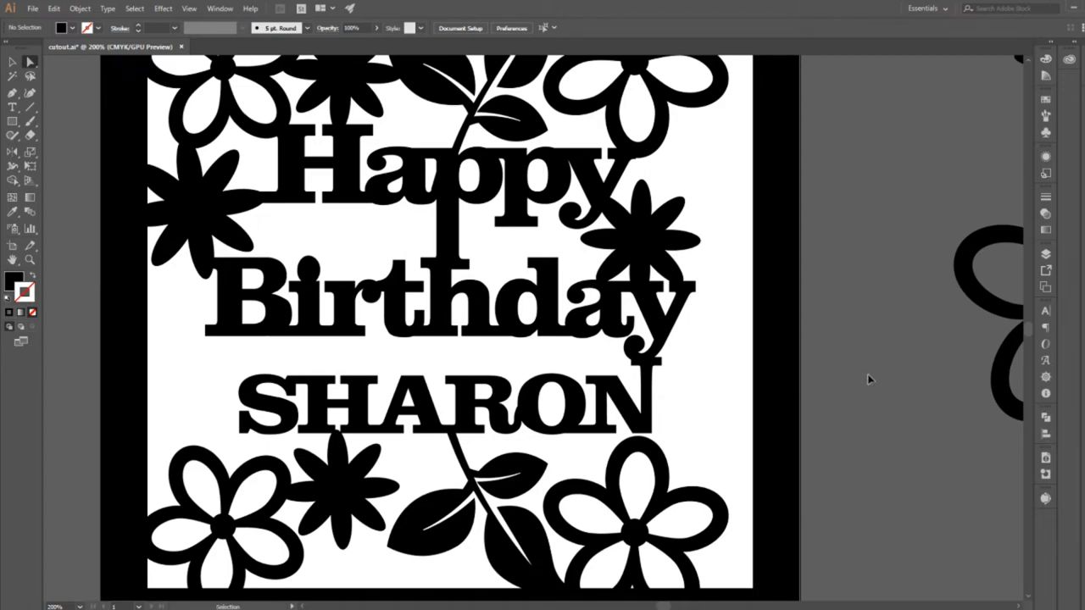
pyautogui.hotkey('ctrl', 'z')
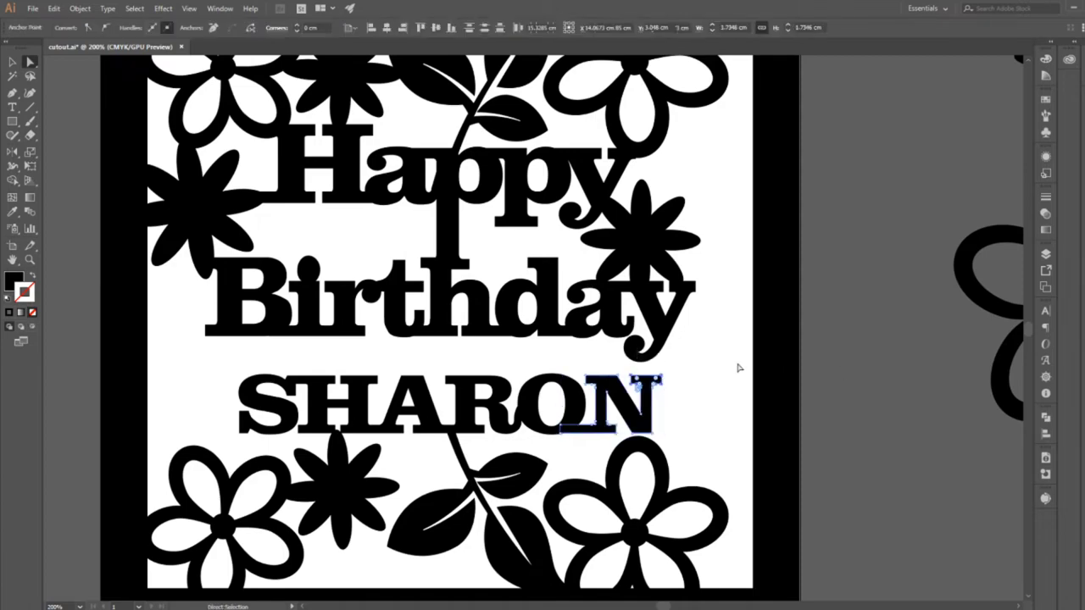
pyautogui.click(737, 368)
# Isolate the letter y within the Birthday lettering.
pyautogui.doubleClick(634, 355)
pyautogui.press('a')
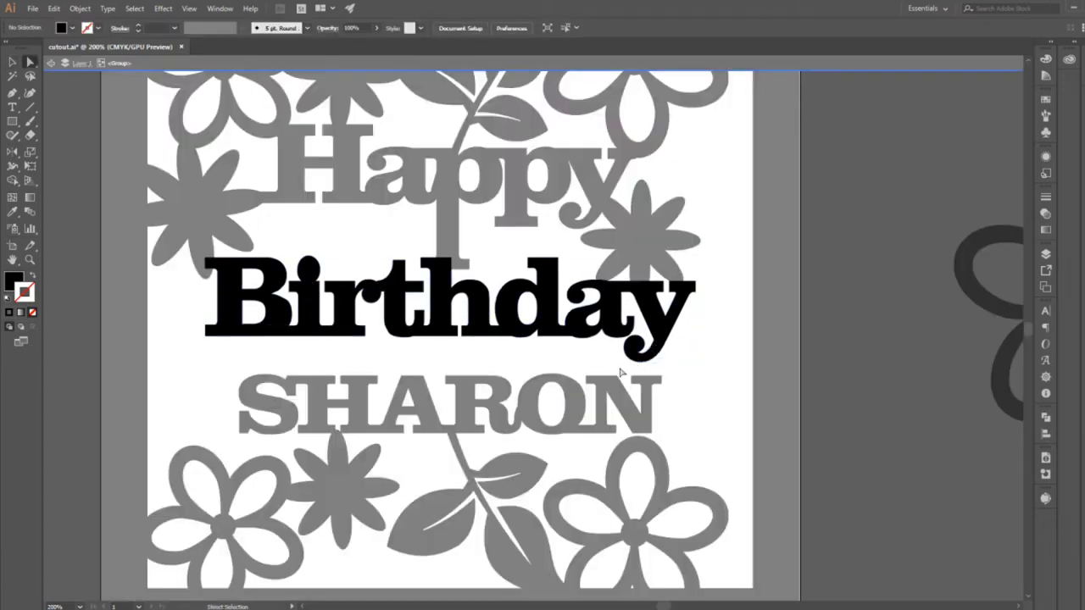
pyautogui.click(637, 339)
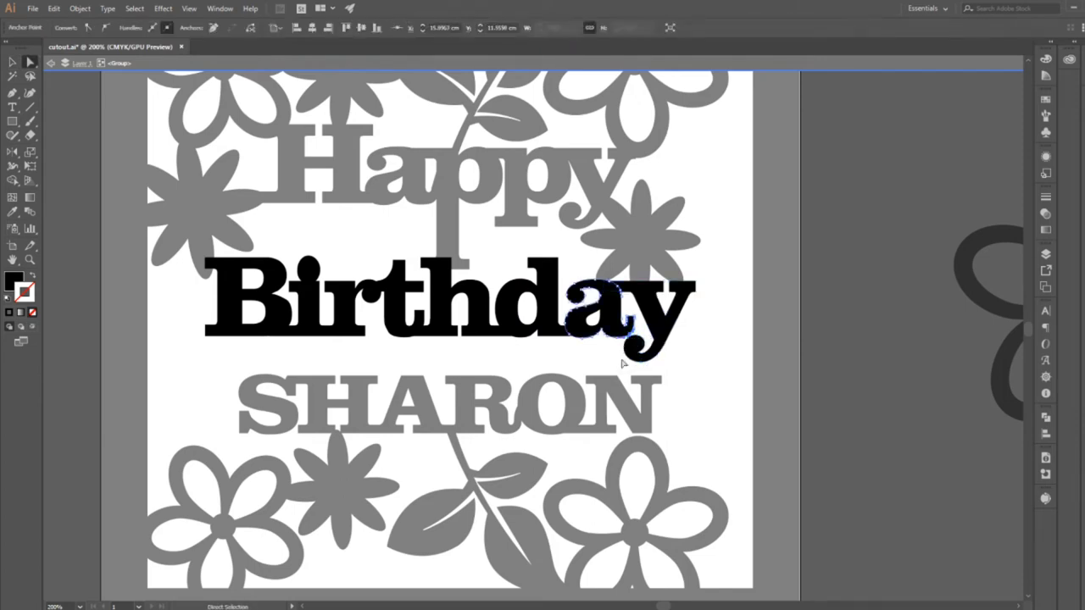
pyautogui.click(622, 363)
pyautogui.press('v')
pyautogui.doubleClick(654, 344)
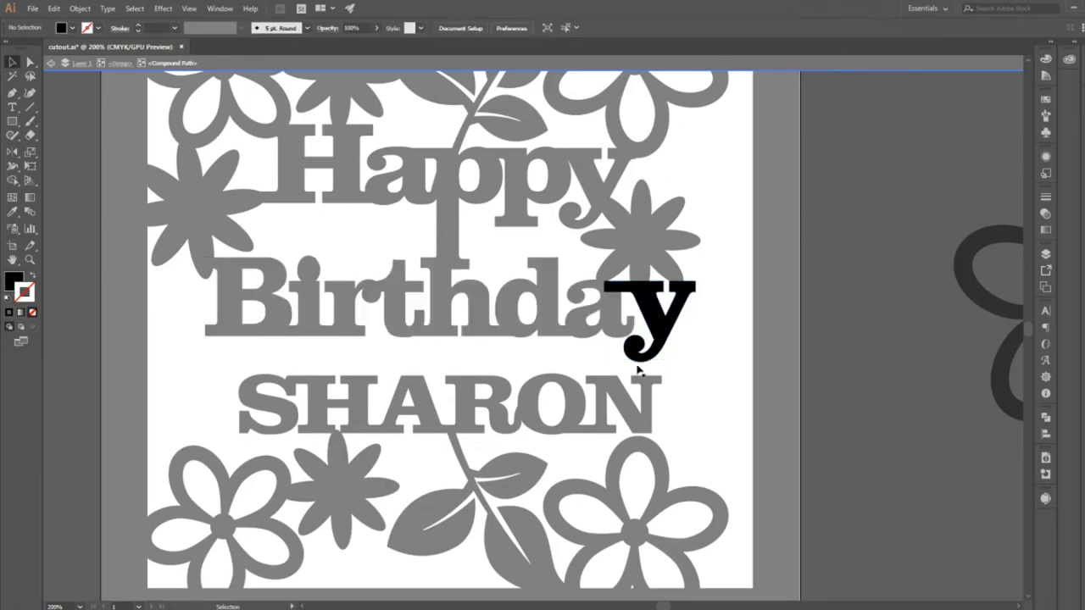
# Try to lengthen the isolated y's tail downwards to the name and adjust an anchor on its curve.
pyautogui.press('a')
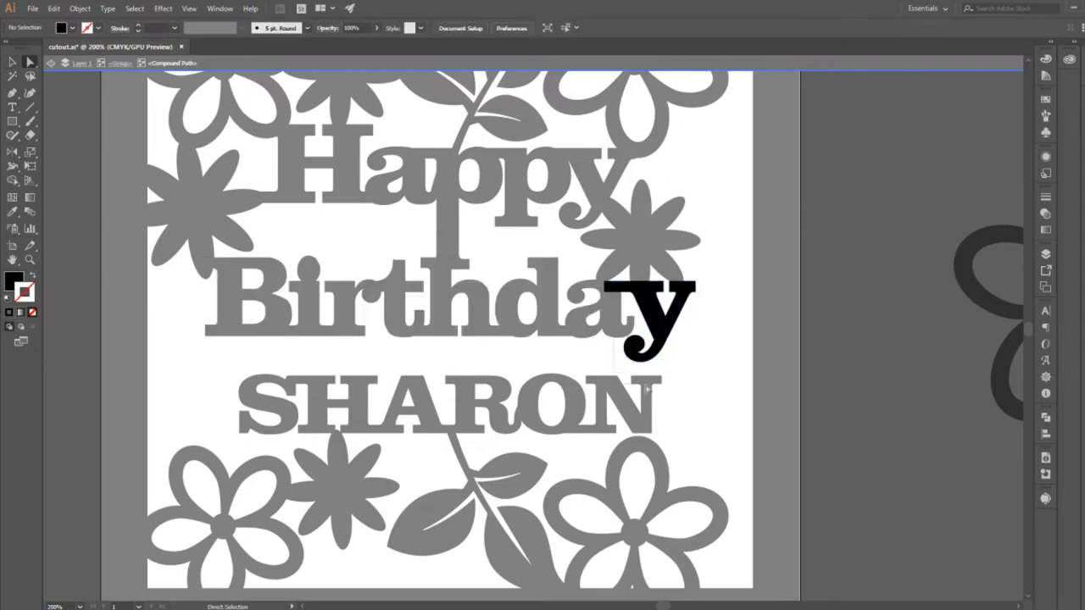
pyautogui.hotkey('ctrl', 'a')
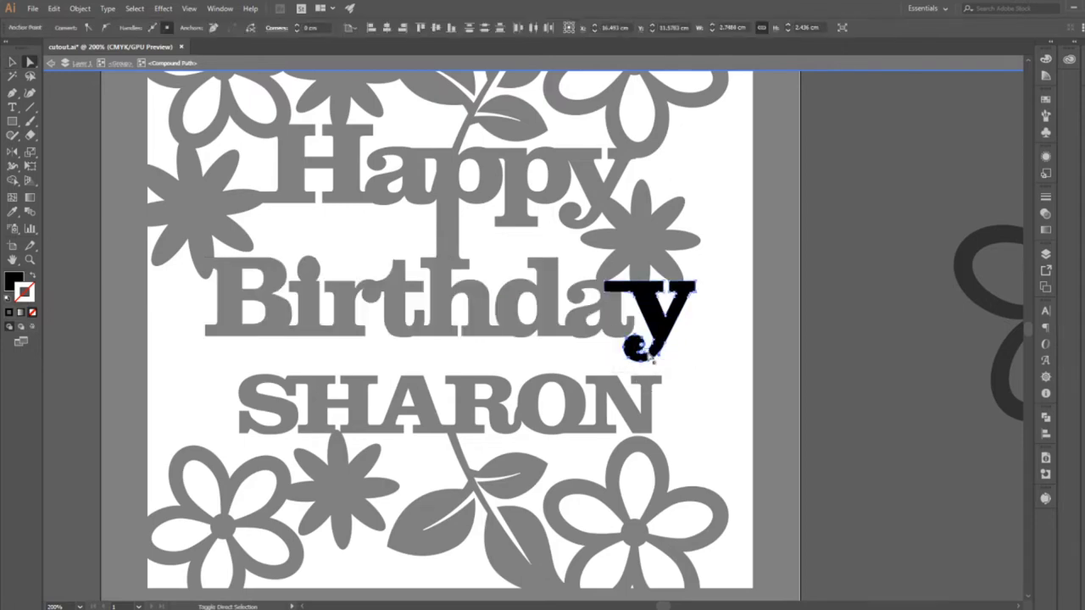
pyautogui.moveTo(640, 363); pyautogui.dragTo(640, 381)
pyautogui.click(685, 368)
pyautogui.click(652, 369)
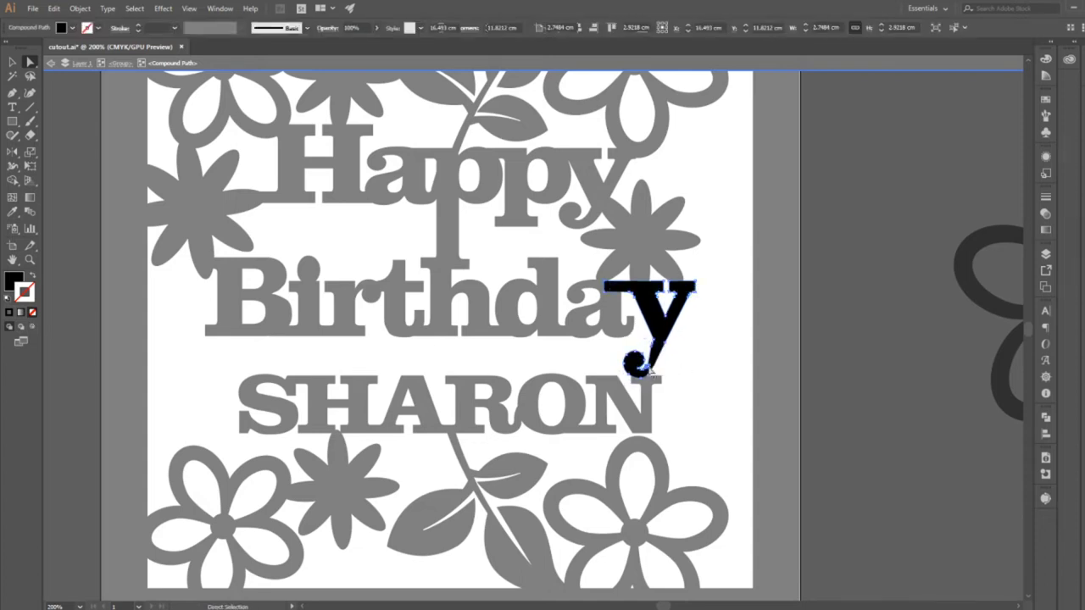
pyautogui.click(652, 370)
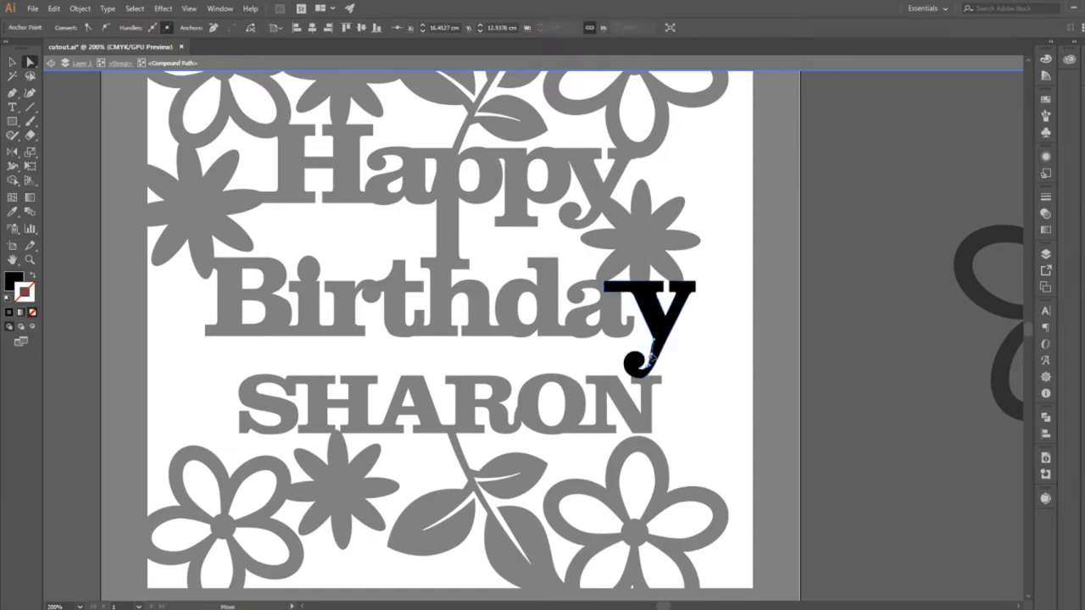
pyautogui.moveTo(652, 359); pyautogui.dragTo(652, 361)
# Undo the edits to the y's tail and exit isolation mode.
pyautogui.hotkey('ctrl', 'z')
pyautogui.hotkey('ctrl', 'z')
pyautogui.hotkey('ctrl', 'z')
pyautogui.click(659, 391)
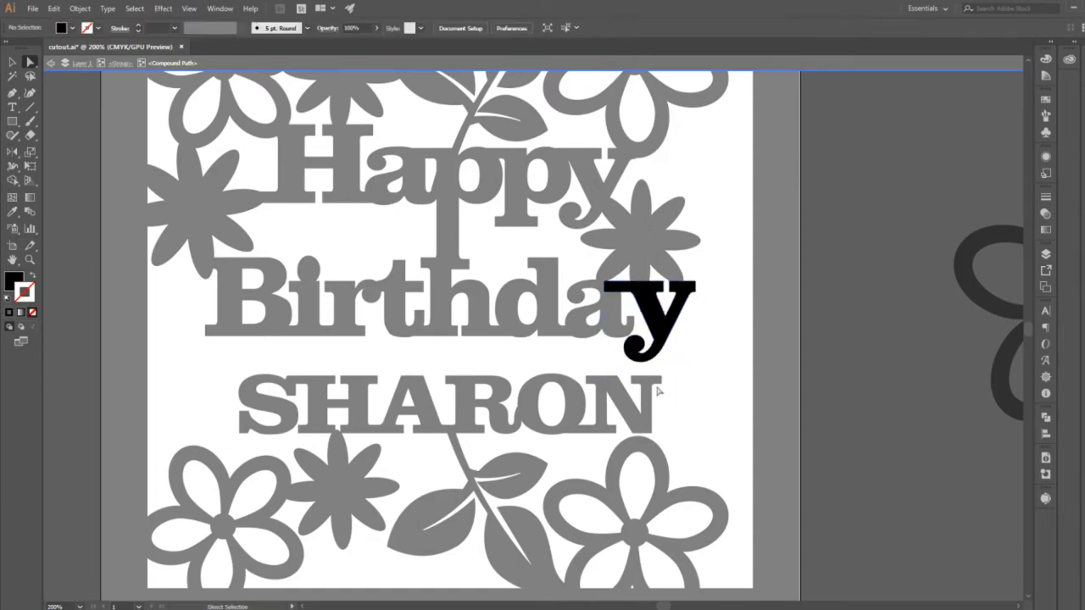
pyautogui.hotkey('ctrl', 'z')
pyautogui.hotkey('ctrl', 'z')
pyautogui.hotkey('ctrl', 'z')
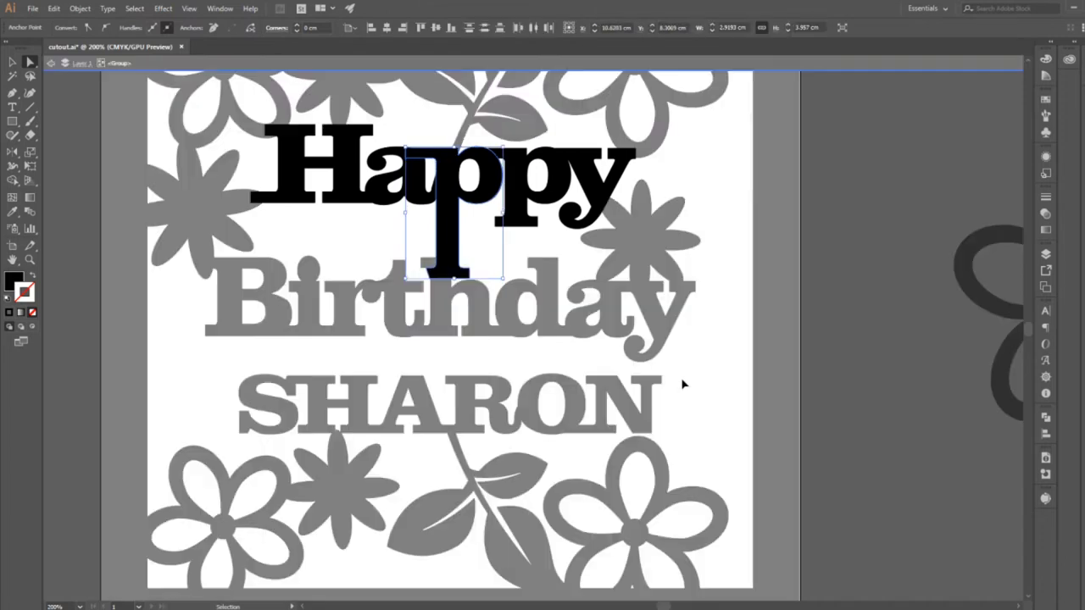
pyautogui.hotkey('ctrl', 'z')
pyautogui.hotkey('ctrl', 'z')
pyautogui.hotkey('ctrl', 'z')
pyautogui.hotkey('ctrl', 'z')
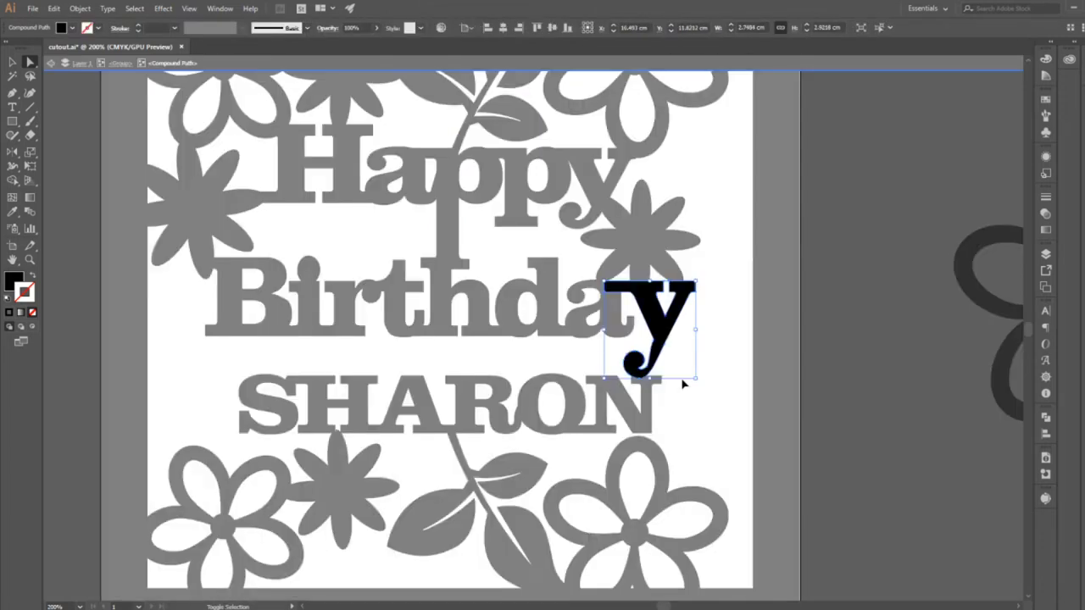
pyautogui.doubleClick(681, 385)
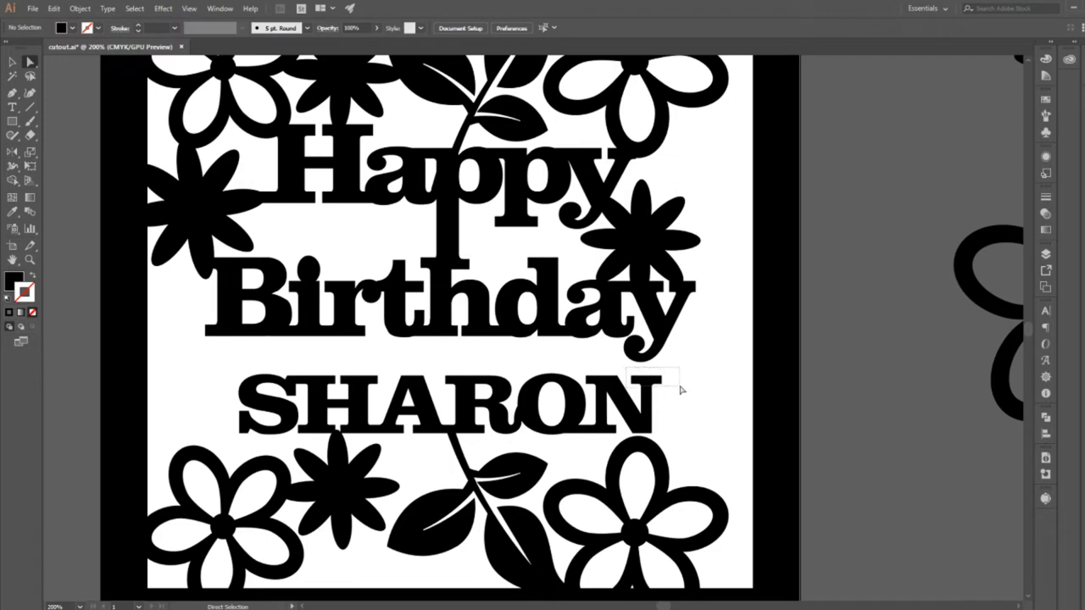
# Raise the upper-right serif of the name's last letter until it touches the tail of Birthday's y, and deselect it.
pyautogui.click(664, 383)
pyautogui.moveTo(664, 380); pyautogui.dragTo(667, 362)
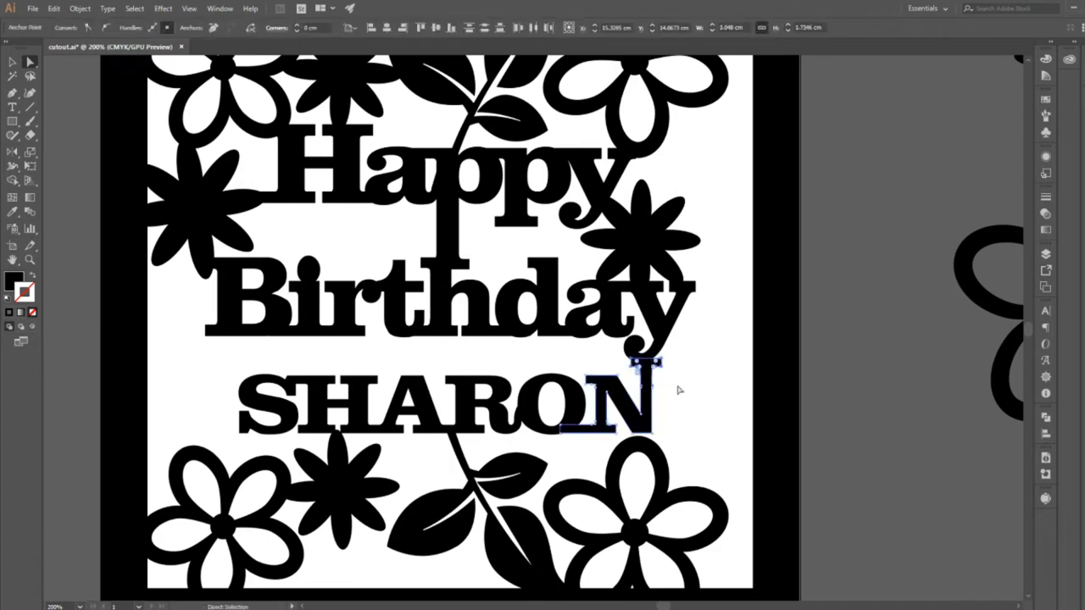
pyautogui.click(696, 429)
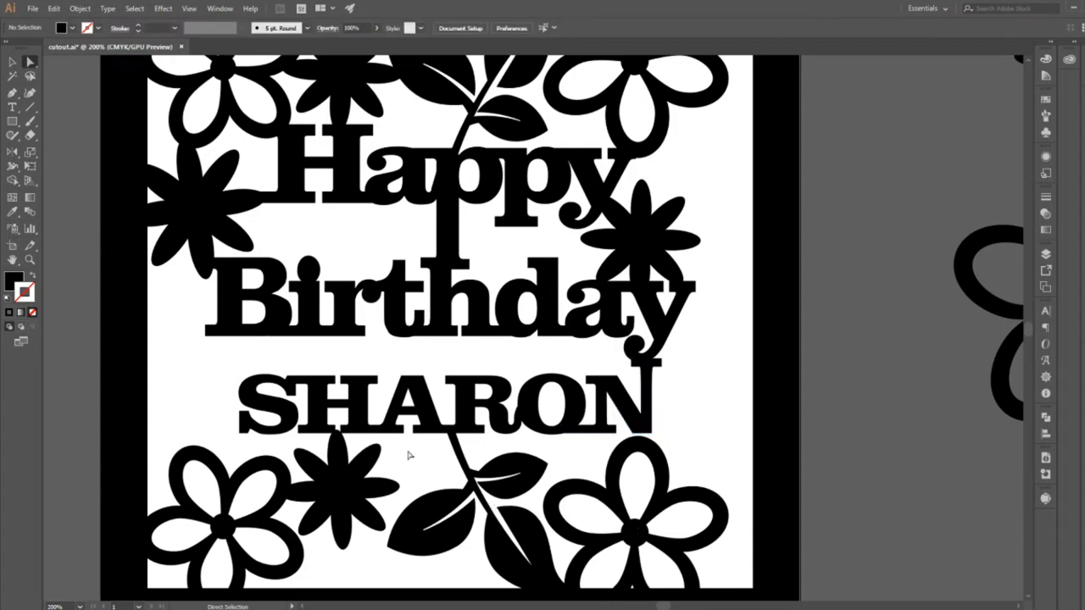
# Move the lower-right outline flower up, rotate it clockwise and nudge it so a petal joins the name's last letter.
pyautogui.click(12, 62)
pyautogui.moveTo(407, 334); pyautogui.dragTo(294, 326)
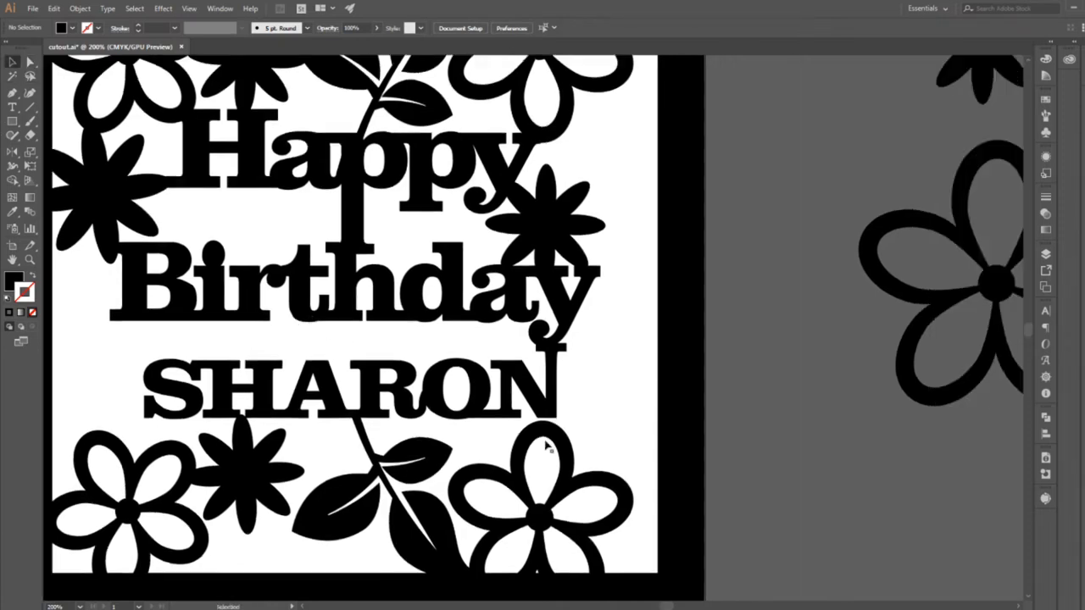
pyautogui.click(496, 525)
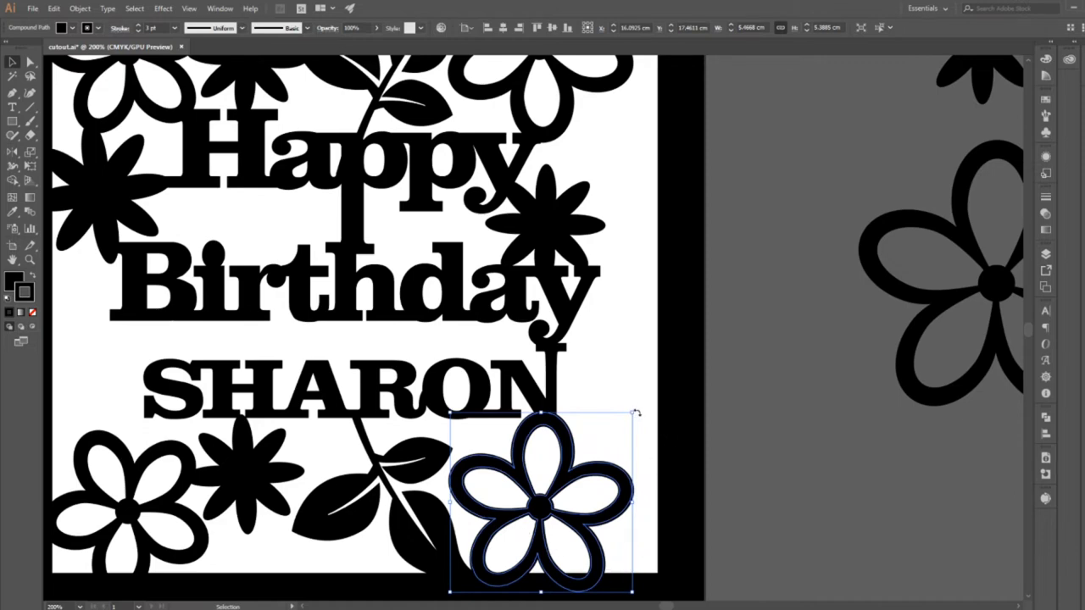
pyautogui.moveTo(638, 414); pyautogui.dragTo(669, 435)
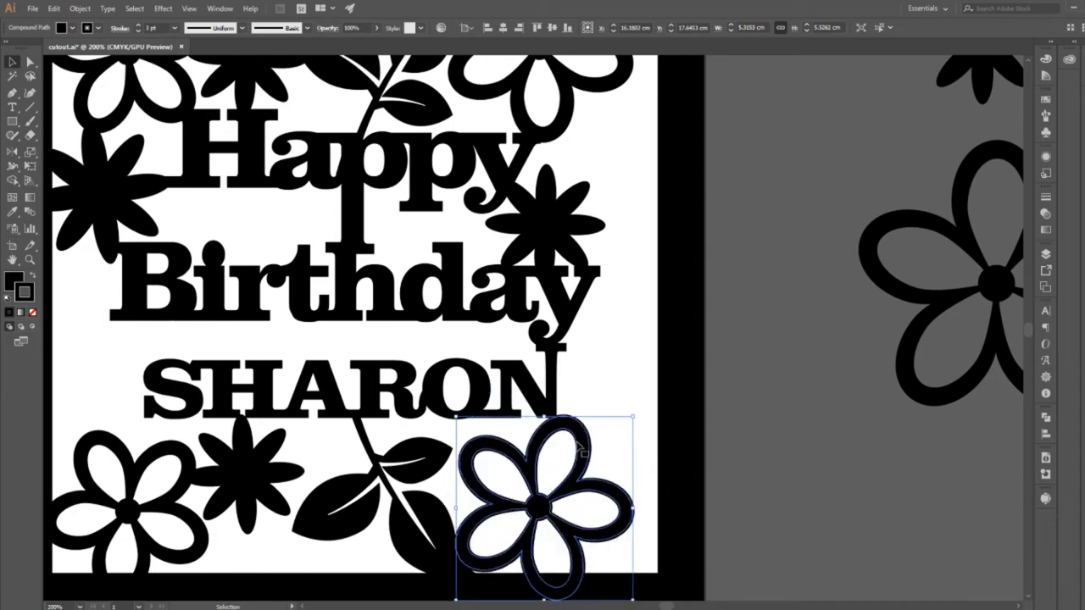
pyautogui.moveTo(574, 442); pyautogui.dragTo(565, 438)
pyautogui.click(642, 459)
# Nudge the solid flower below the name towards the outline flower and rotate it counter-clockwise so two petals touch the name.
pyautogui.press('space')
pyautogui.moveTo(632, 425); pyautogui.dragTo(723, 383)
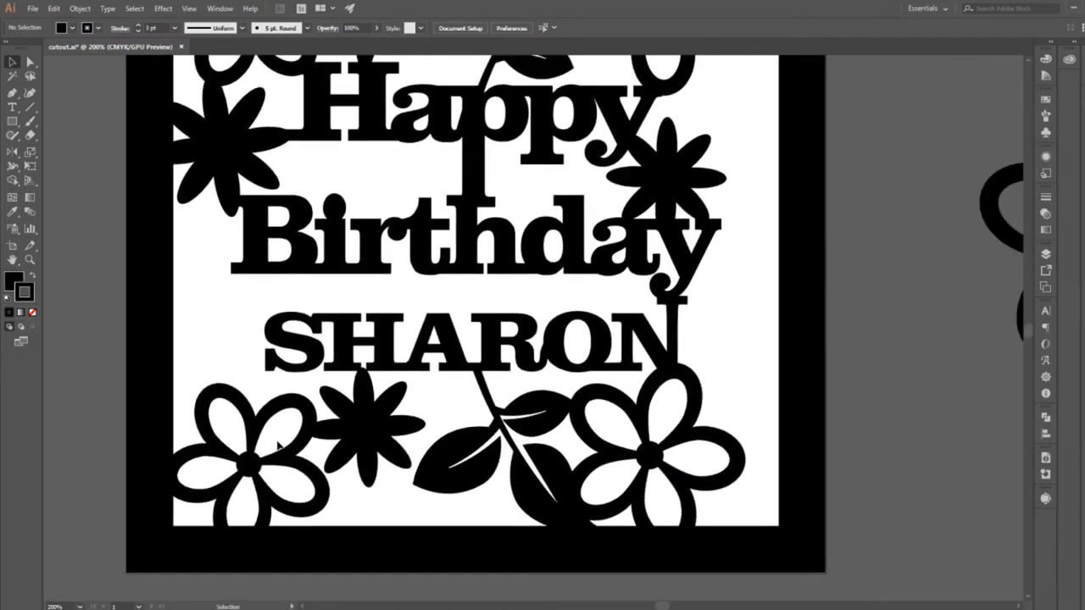
pyautogui.moveTo(380, 430); pyautogui.dragTo(369, 435)
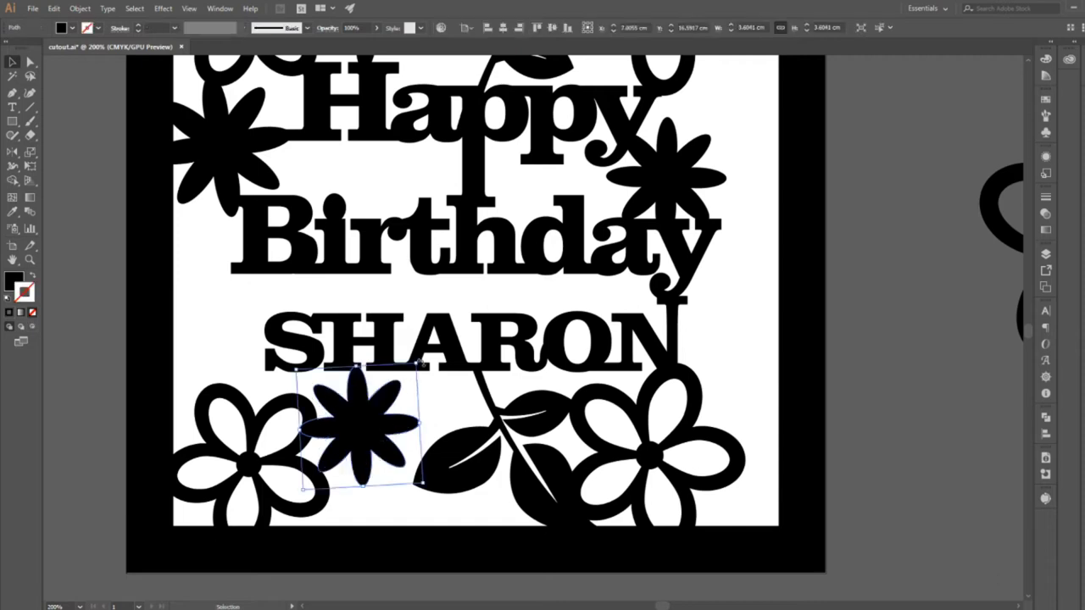
pyautogui.moveTo(422, 362); pyautogui.dragTo(414, 343)
pyautogui.moveTo(382, 451); pyautogui.dragTo(383, 451)
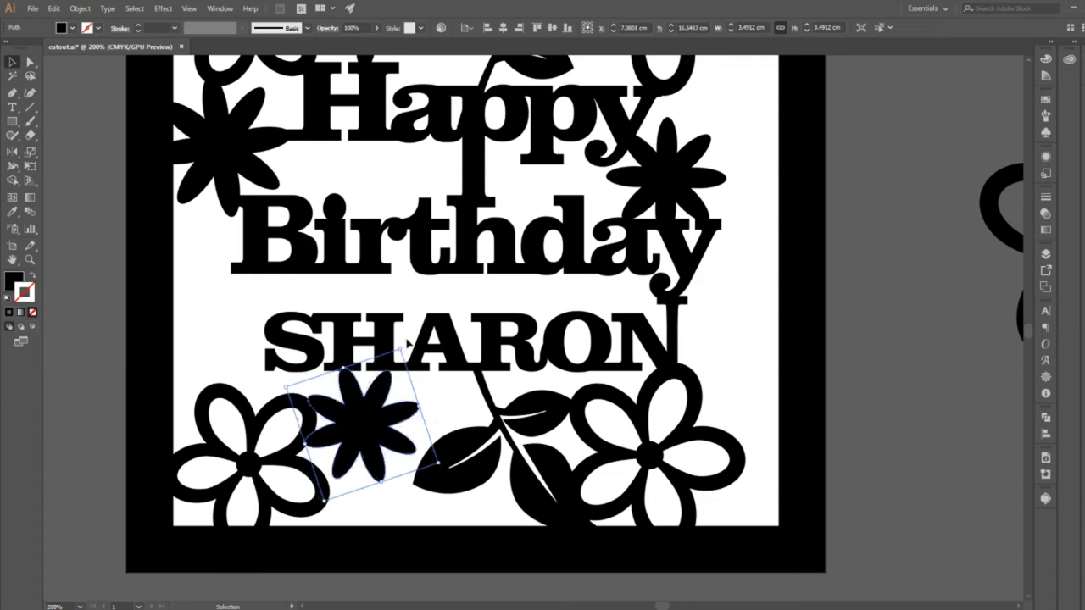
pyautogui.click(424, 588)
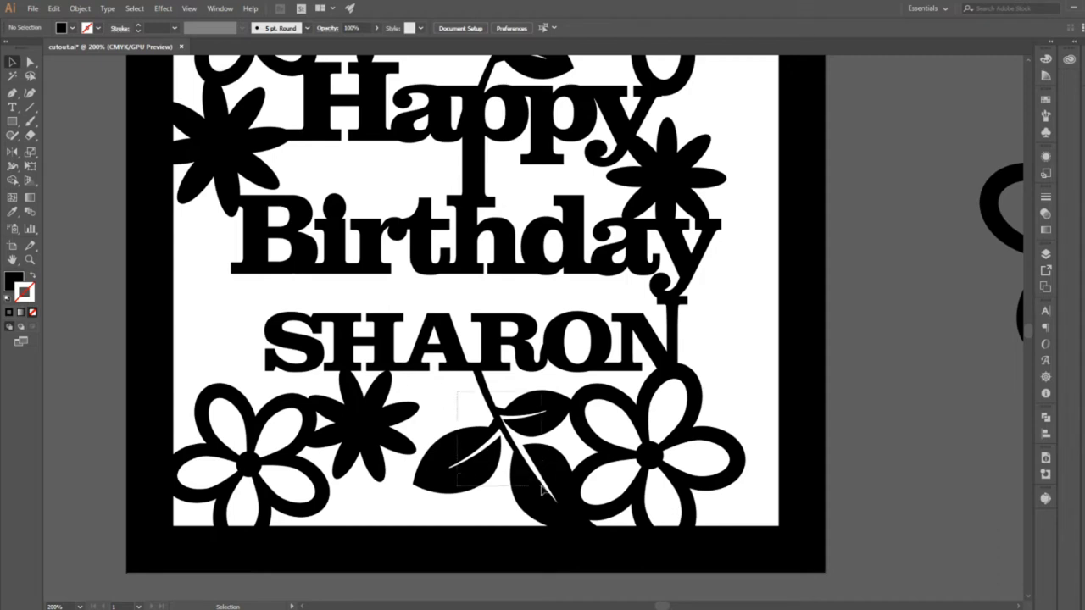
# Mirror the leaf sprig below the name across the vertical axis.
pyautogui.click(490, 416)
pyautogui.click(12, 152)
pyautogui.press('Return')
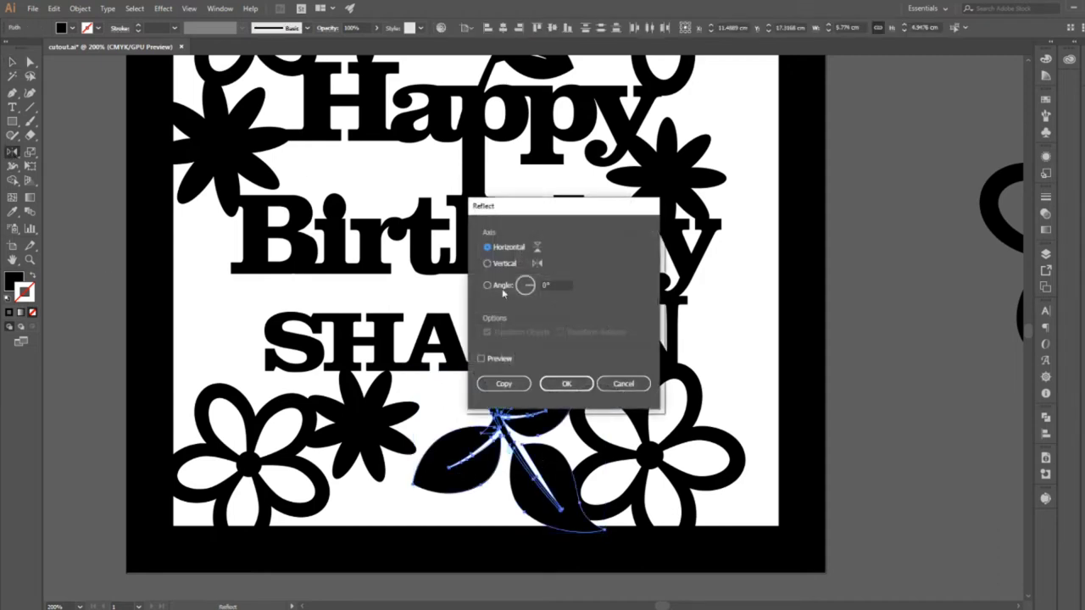
pyautogui.click(488, 264)
pyautogui.click(566, 384)
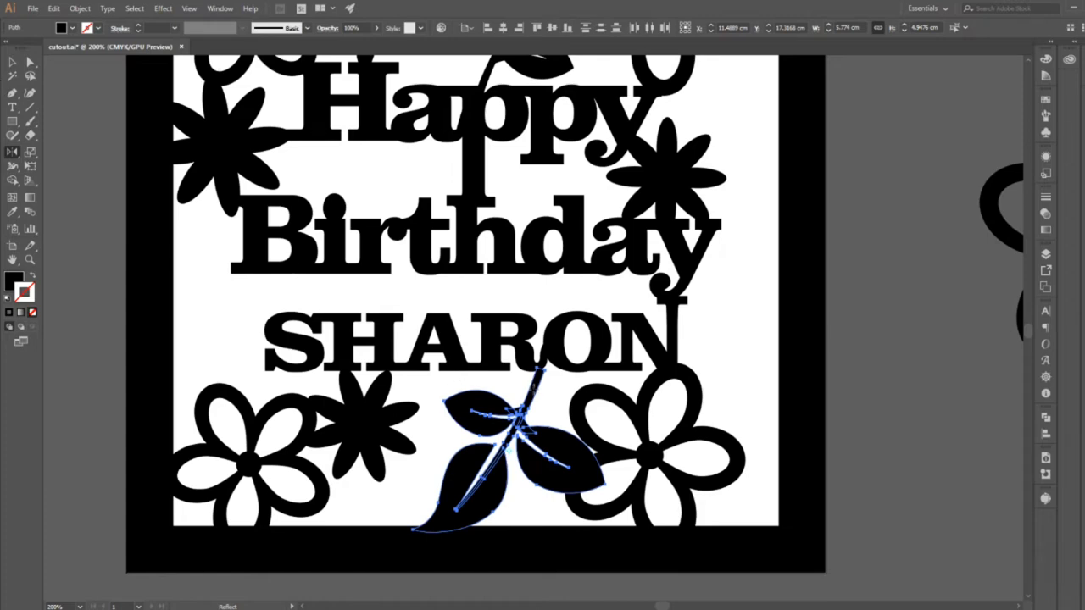
# Move and rotate the mirrored sprig so it joins the name, the solid flower, the outline flower and the frame's bottom edge, and deselect it.
pyautogui.press('v')
pyautogui.moveTo(536, 393)
pyautogui.mouseDown()
pyautogui.moveTo(497, 391)
pyautogui.moveTo(522, 387)
pyautogui.mouseUp()
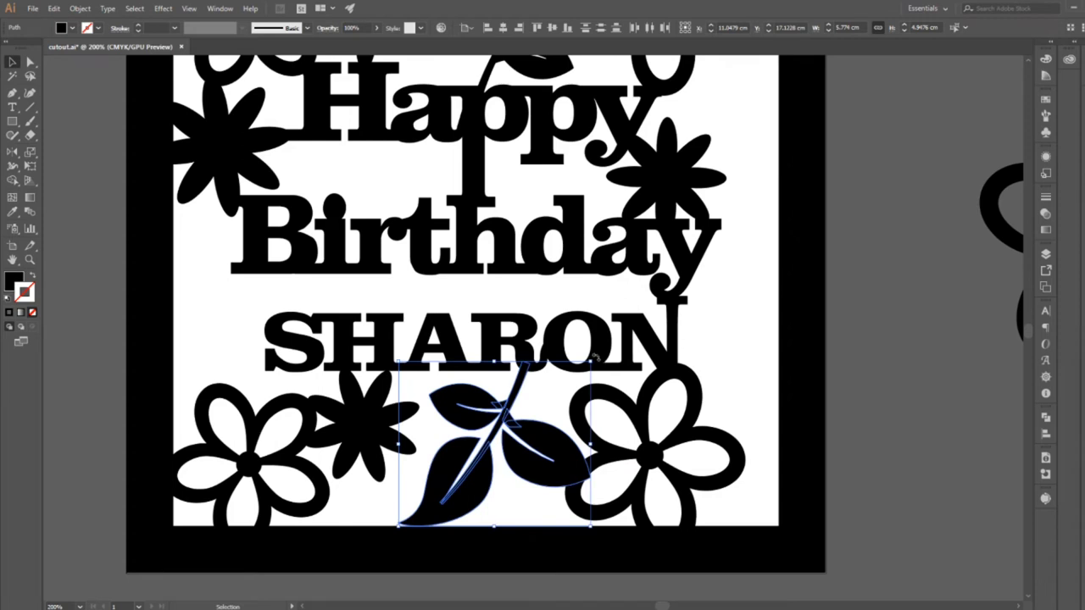
pyautogui.moveTo(596, 358); pyautogui.dragTo(588, 348)
pyautogui.moveTo(471, 449); pyautogui.dragTo(459, 455)
pyautogui.click(810, 407)
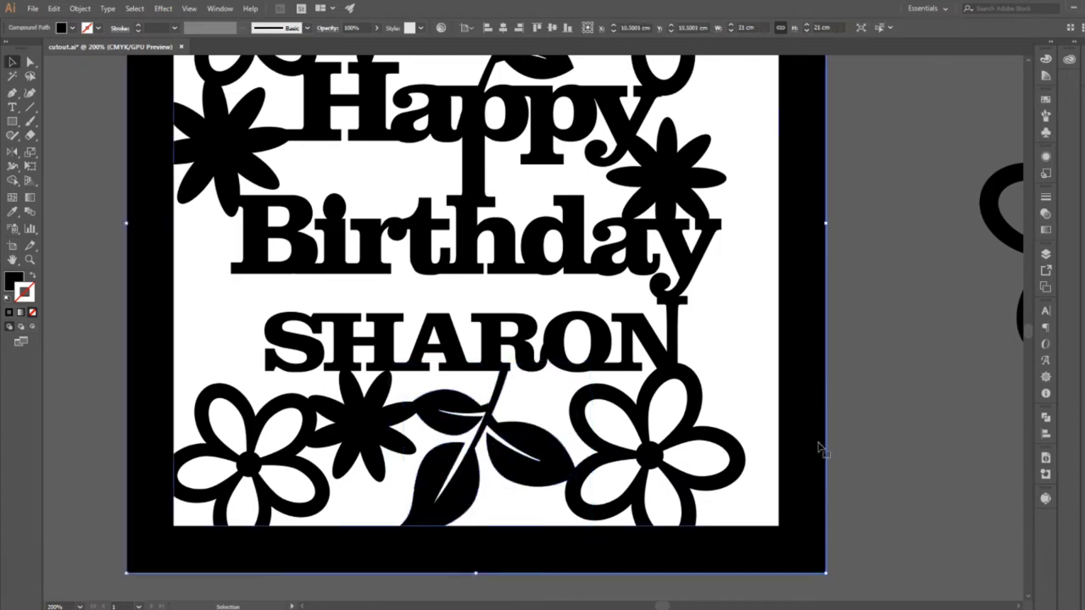
pyautogui.click(889, 338)
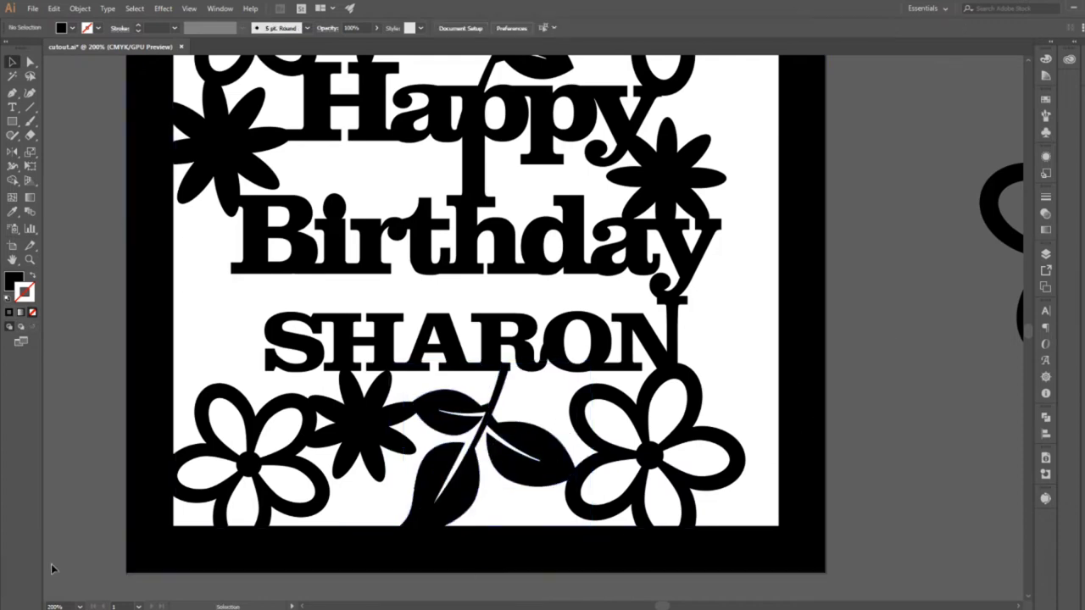
# Shrink the lower-right outline flower slightly, and adjust the solid flower below the name so its petal meets the sprig's leaf.
pyautogui.click(693, 507)
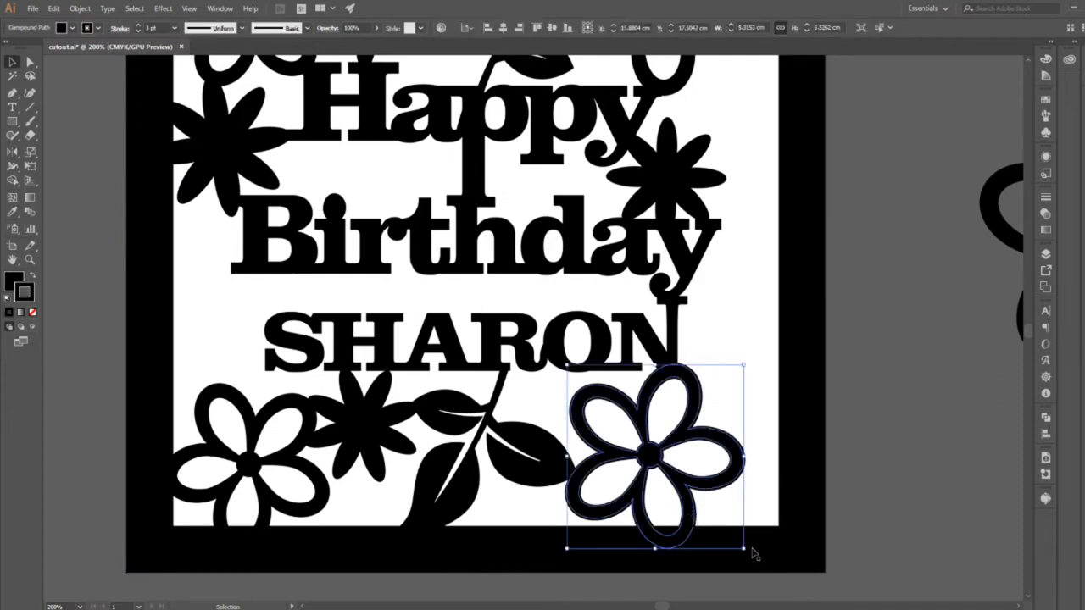
pyautogui.click(903, 519)
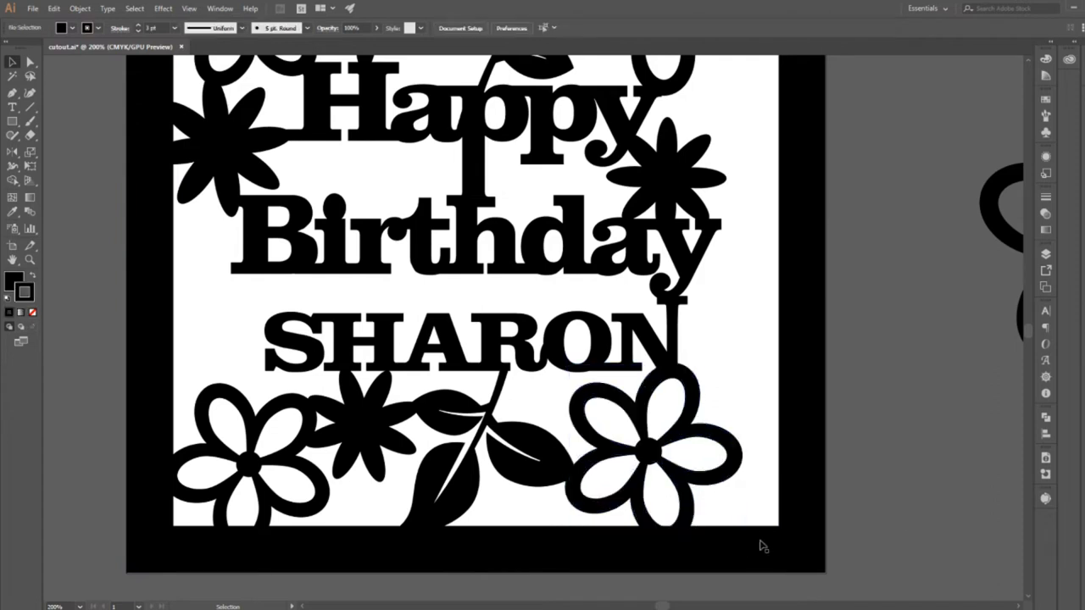
pyautogui.click(676, 513)
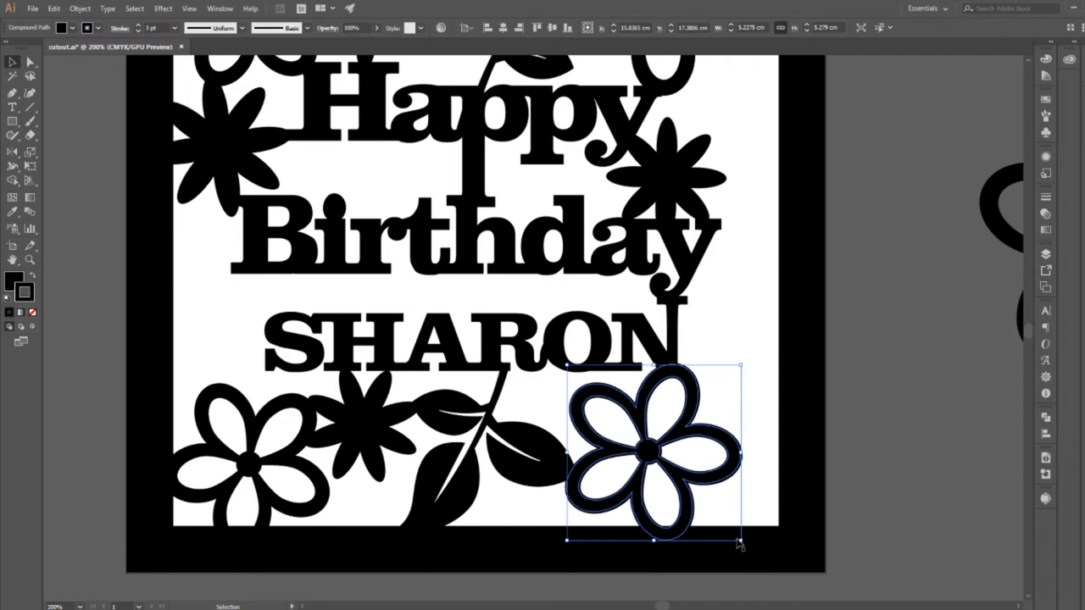
pyautogui.moveTo(740, 541); pyautogui.dragTo(736, 539)
pyautogui.click(890, 518)
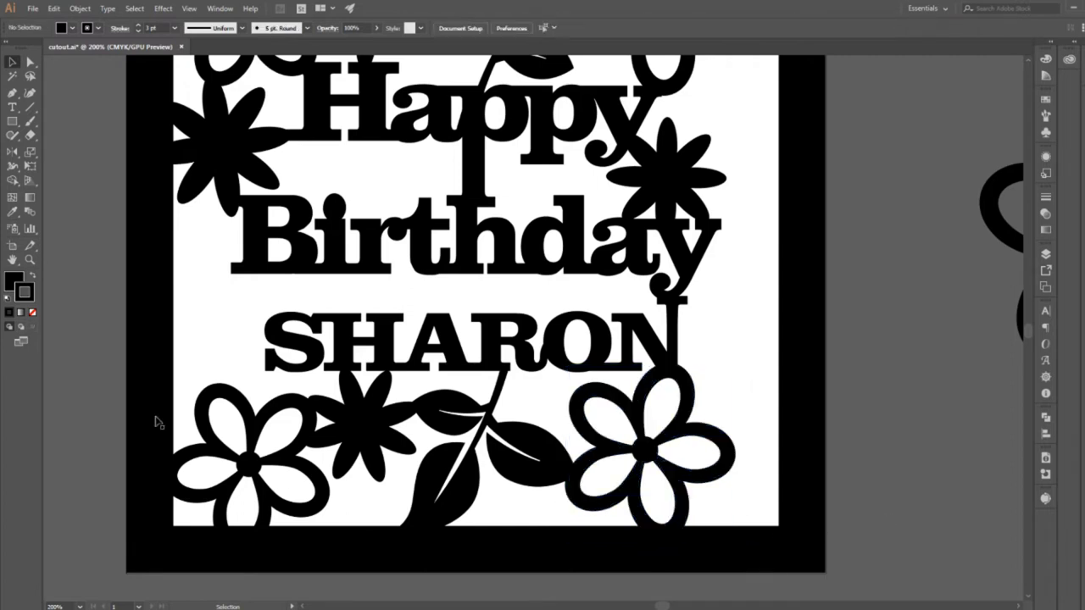
pyautogui.click(346, 414)
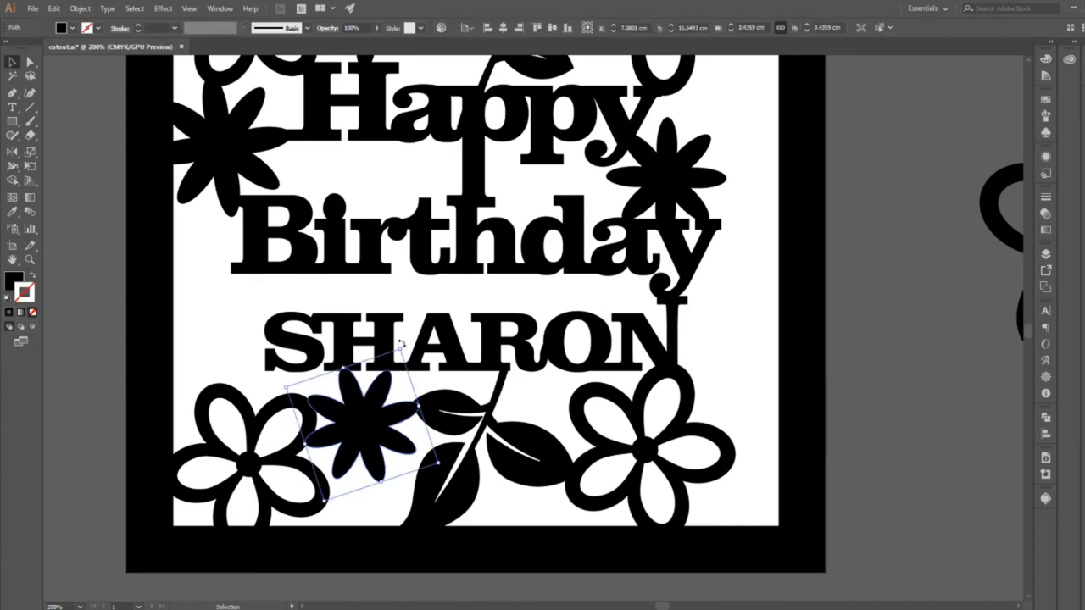
pyautogui.click(111, 457)
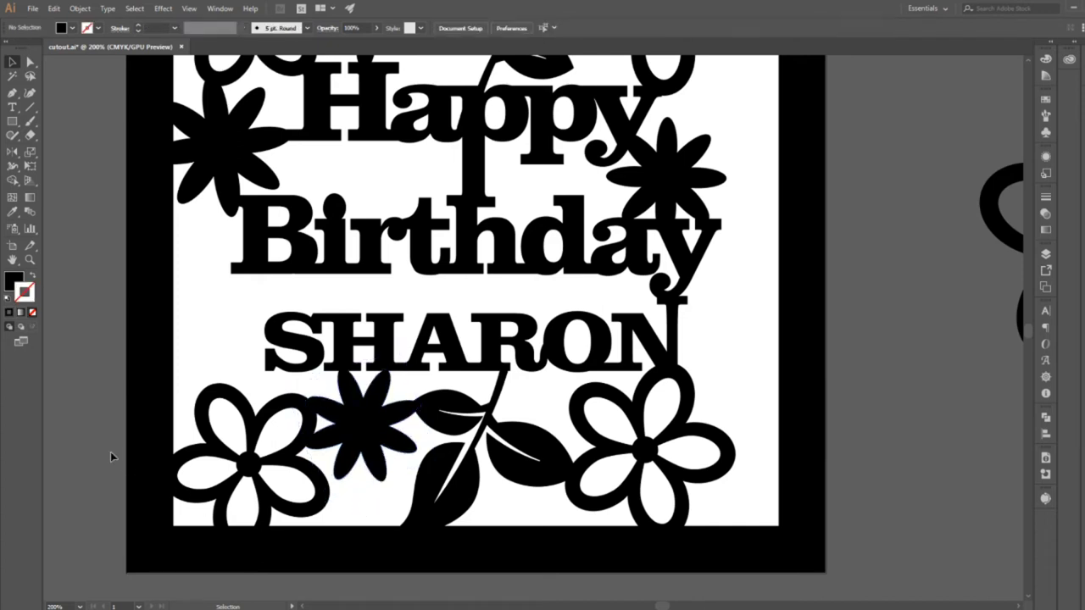
# Draw a black rectangle about 3.9 by 2.1 cm on the empty canvas left of the frame.
pyautogui.click(30, 260)
pyautogui.keyDown('alt'); pyautogui.click(464, 343); pyautogui.keyUp('alt')
pyautogui.keyDown('alt'); pyautogui.click(464, 342); pyautogui.keyUp('alt')
pyautogui.moveTo(871, 385); pyautogui.dragTo(814, 436)
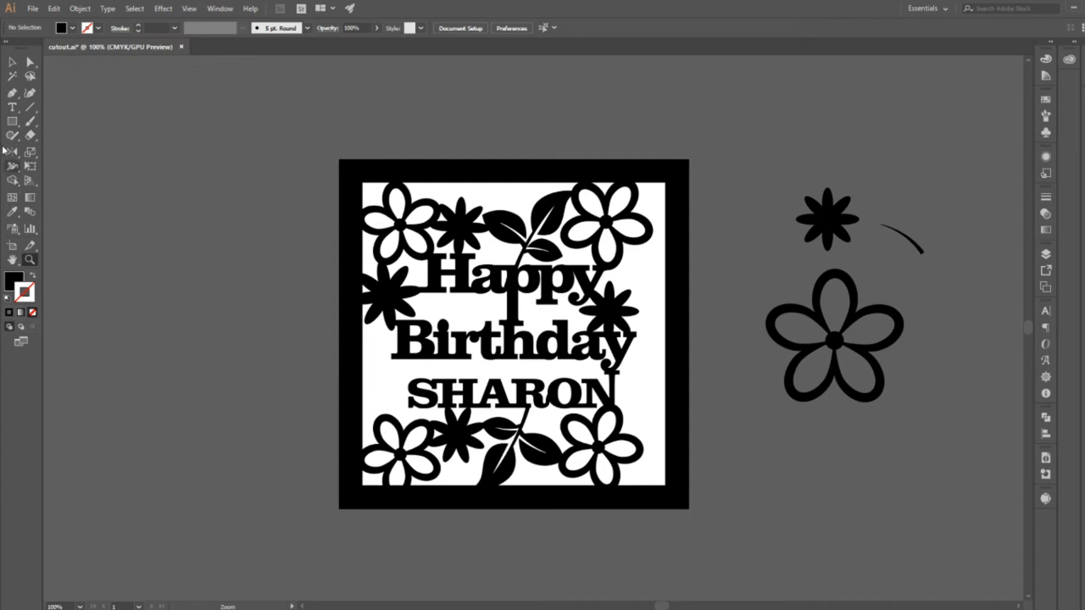
pyautogui.click(12, 121)
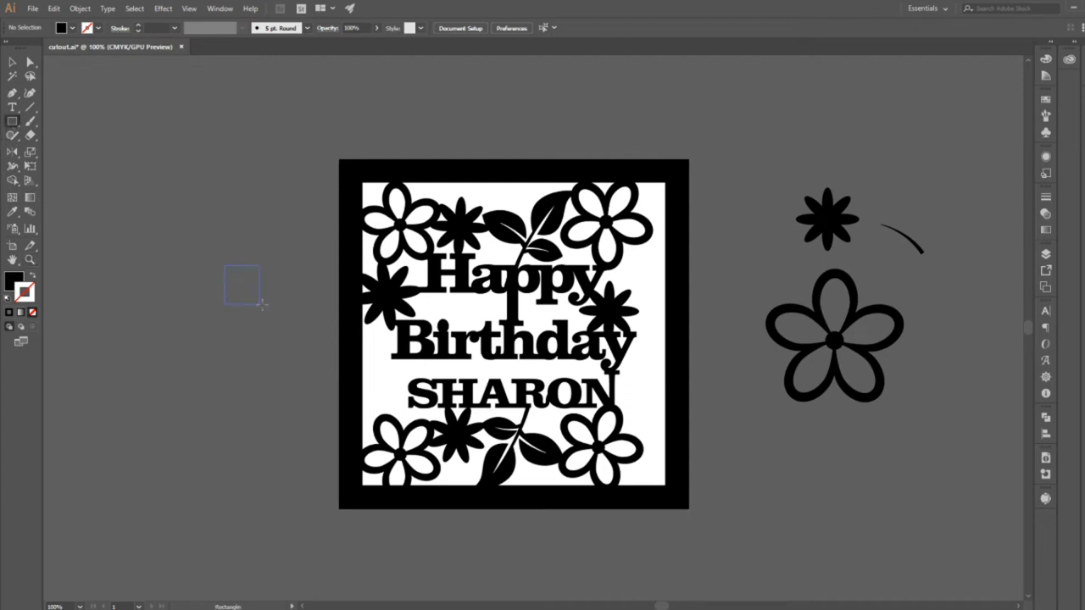
pyautogui.moveTo(262, 305); pyautogui.dragTo(289, 300)
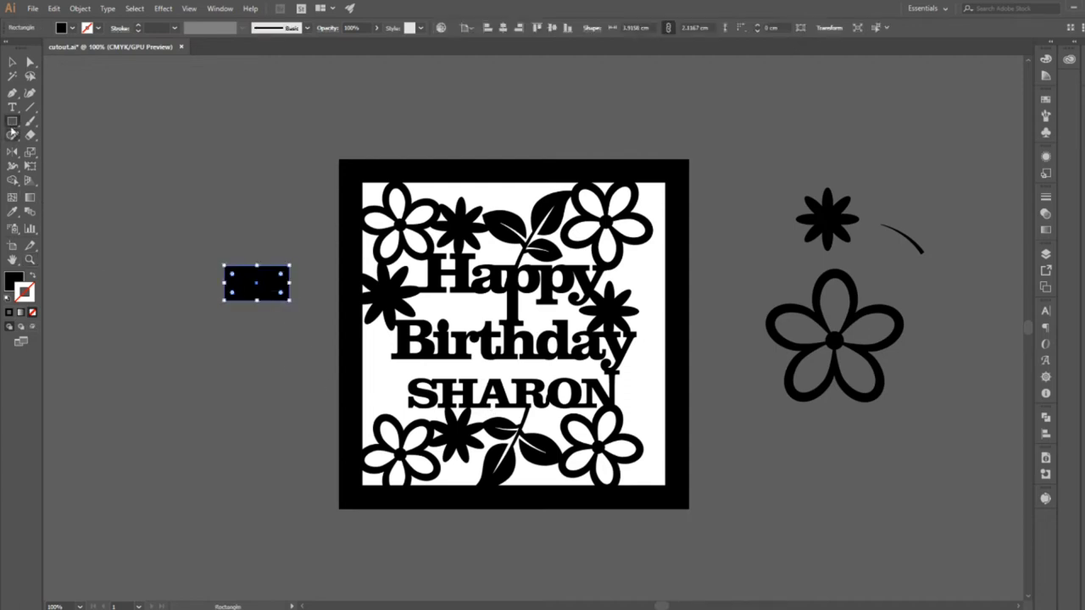
# Rotate the new rectangle by 45°.
pyautogui.click(12, 152)
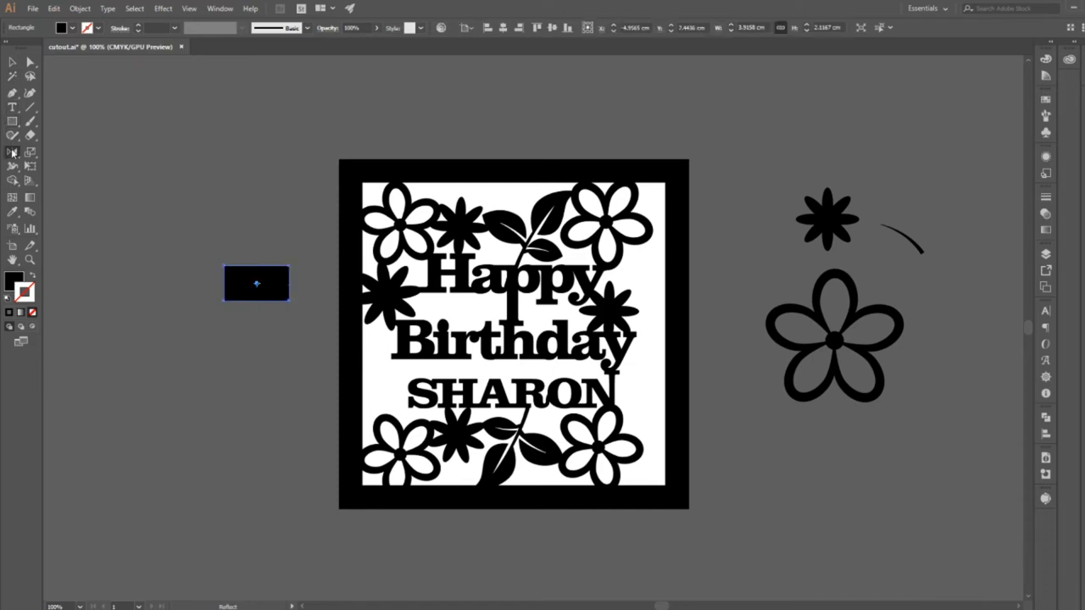
pyautogui.moveTo(12, 152); pyautogui.dragTo(60, 152)
pyautogui.doubleClick(12, 153)
pyautogui.write('45')
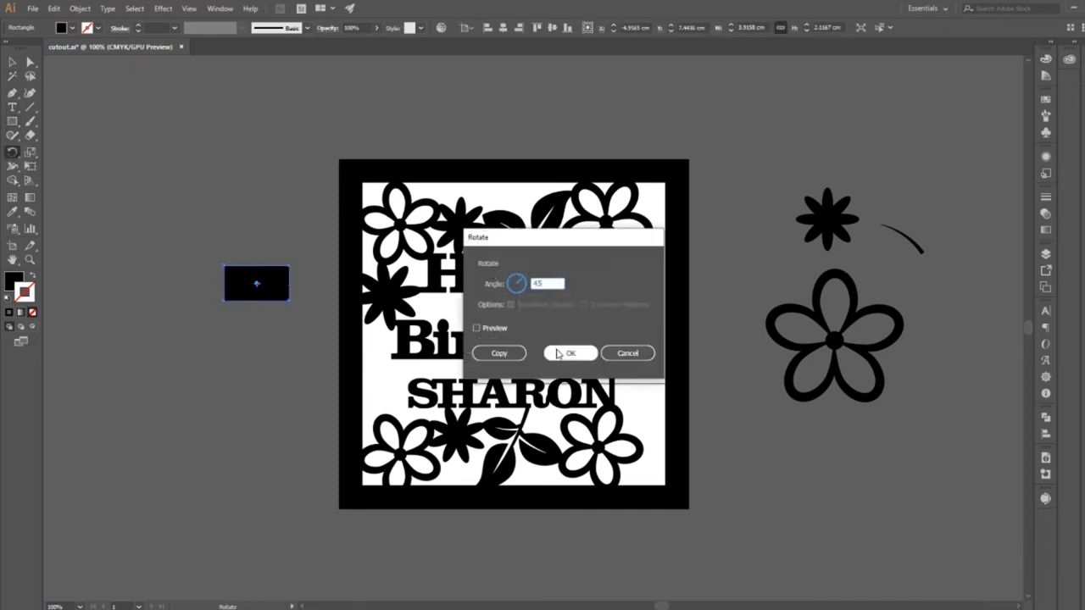
pyautogui.click(566, 354)
# Create a mirrored copy of the tilted rectangle across the vertical axis to form a cross.
pyautogui.moveTo(12, 152); pyautogui.dragTo(73, 166)
pyautogui.doubleClick(9, 154)
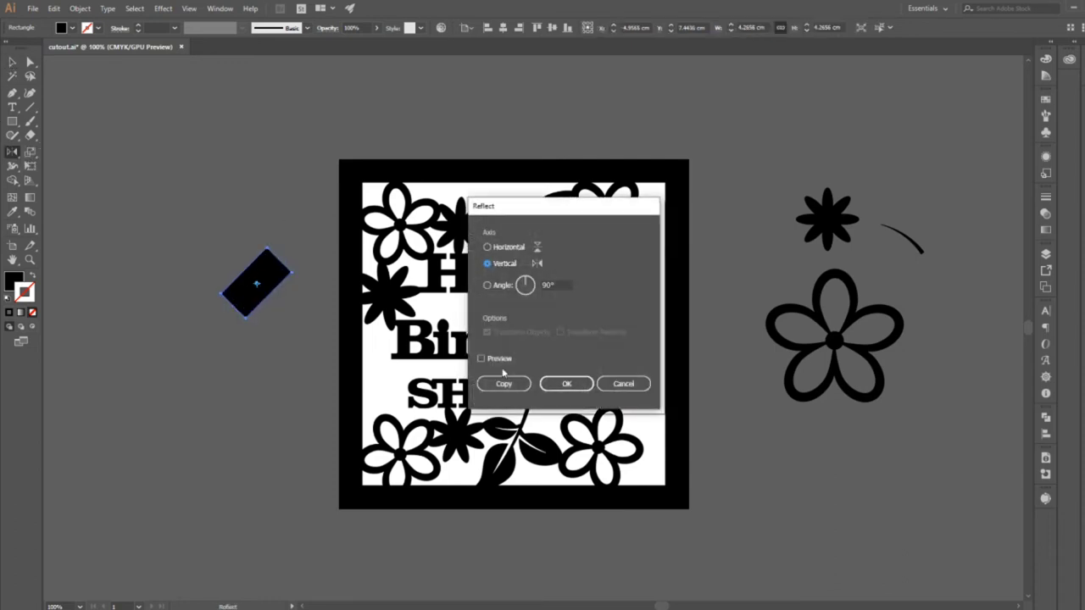
pyautogui.click(504, 384)
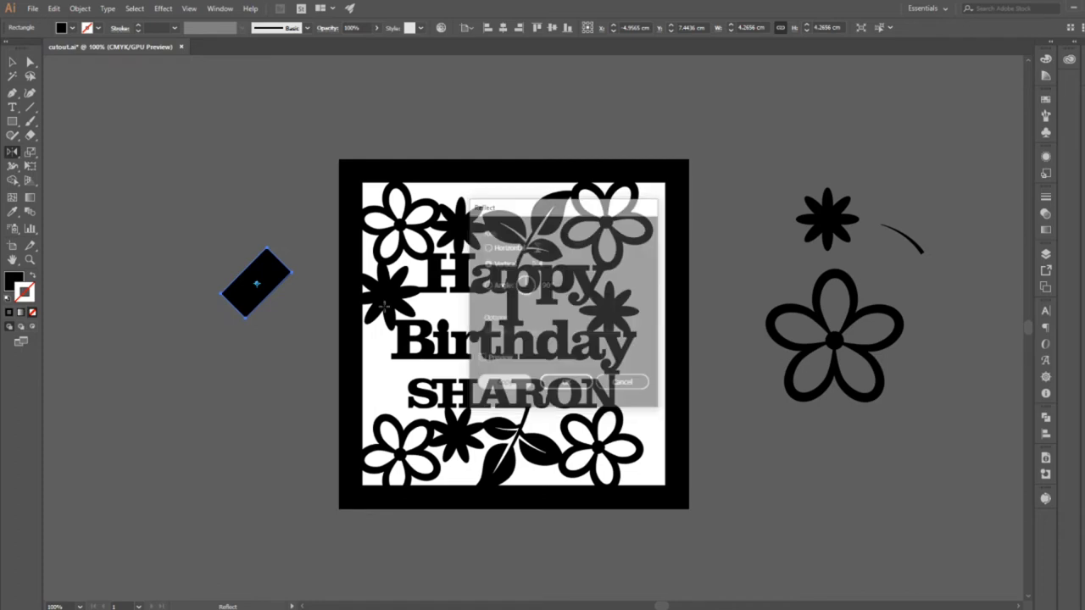
# Remove the two lower arms of the crossed rectangles with the Shape Builder and merge the remaining pieces into an angular heart.
pyautogui.click(13, 62)
pyautogui.moveTo(302, 373); pyautogui.dragTo(207, 242)
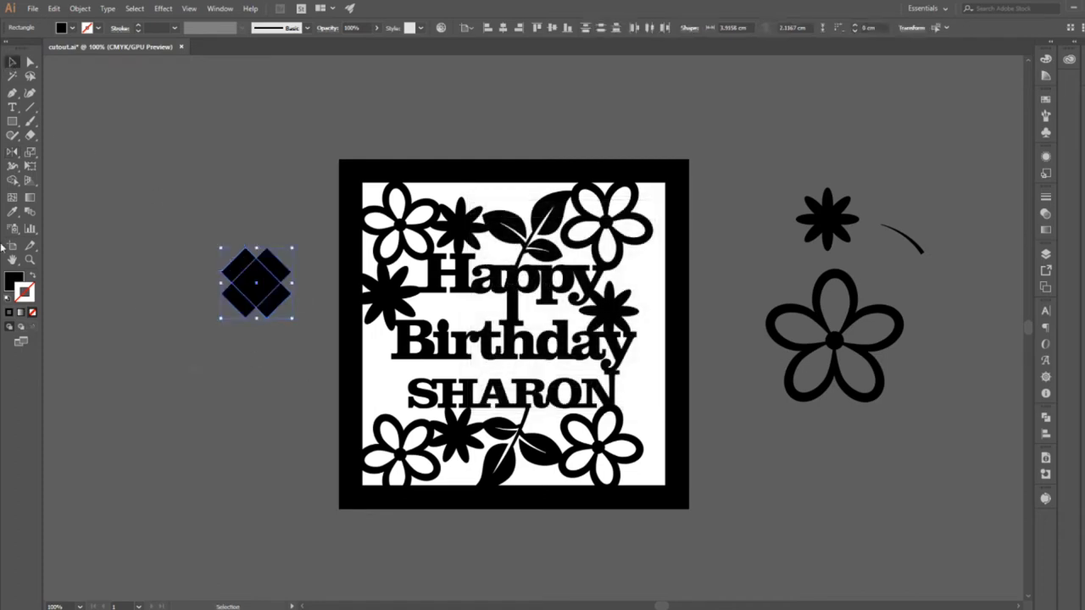
pyautogui.click(12, 180)
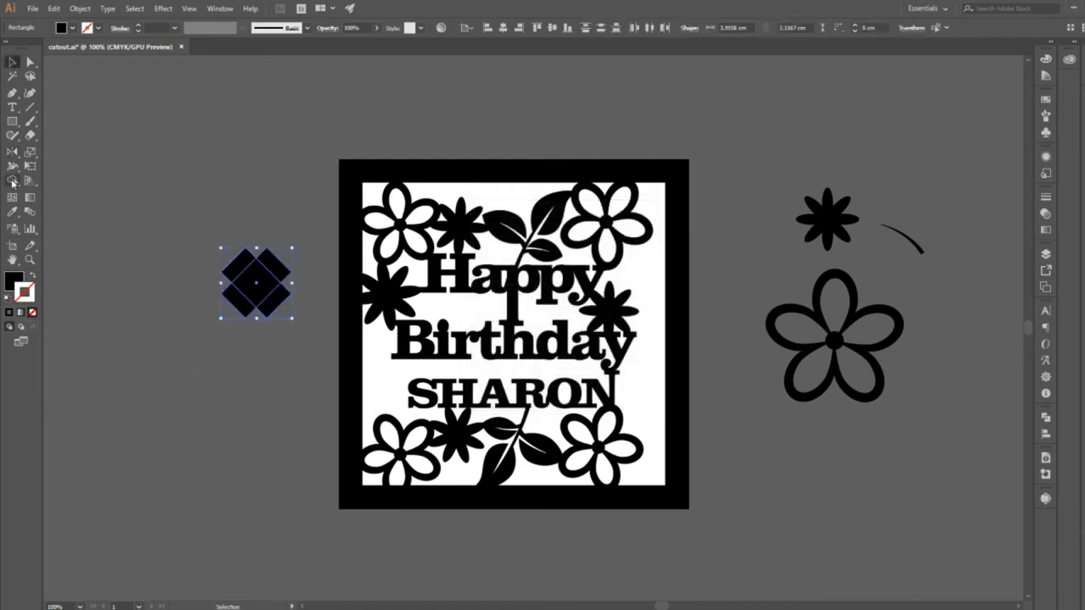
pyautogui.keyDown('alt'); pyautogui.click(241, 308); pyautogui.keyUp('alt')
pyautogui.keyDown('alt'); pyautogui.click(278, 296); pyautogui.keyUp('alt')
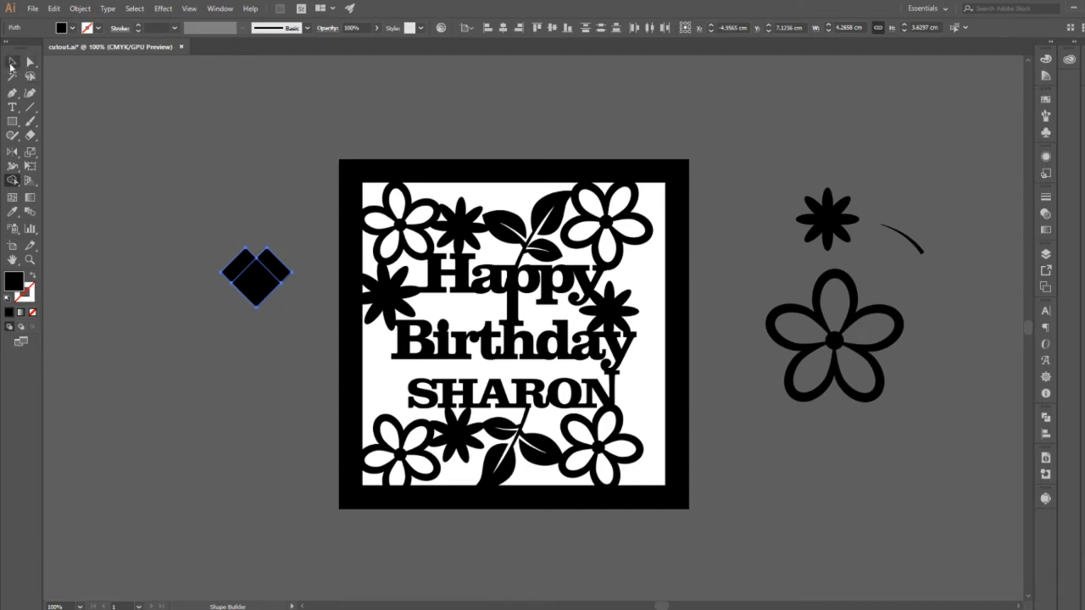
pyautogui.moveTo(238, 270); pyautogui.dragTo(275, 273)
# Delete the redundant anchor points on the angular heart's lower edges.
pyautogui.moveTo(13, 92); pyautogui.dragTo(52, 121)
pyautogui.click(233, 289)
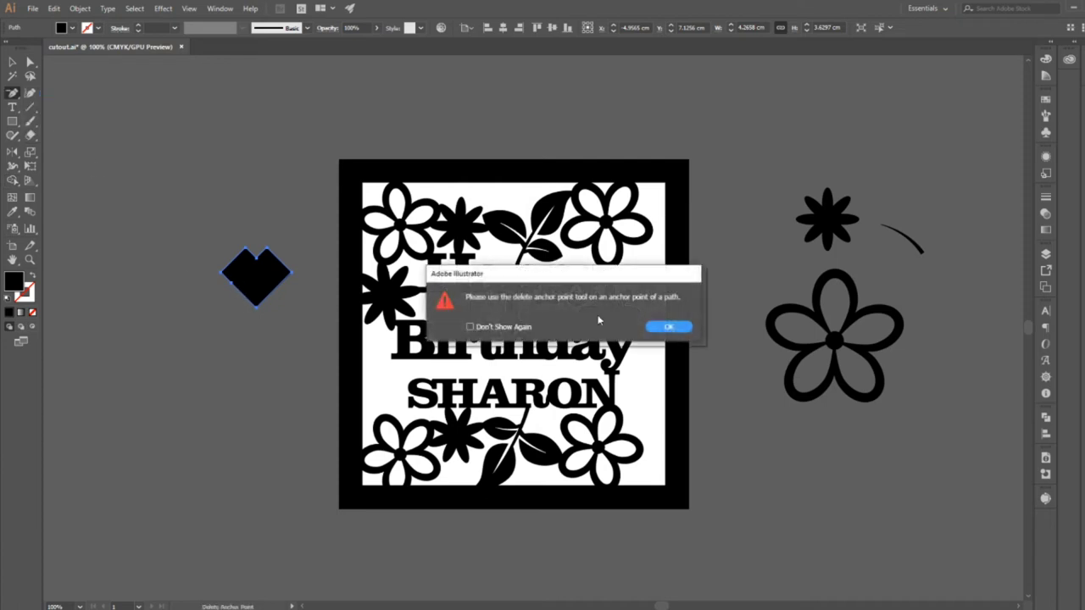
pyautogui.click(669, 327)
# Round the heart's four upper outer corners together to about 0.9 cm and deselect the shape.
pyautogui.click(29, 59)
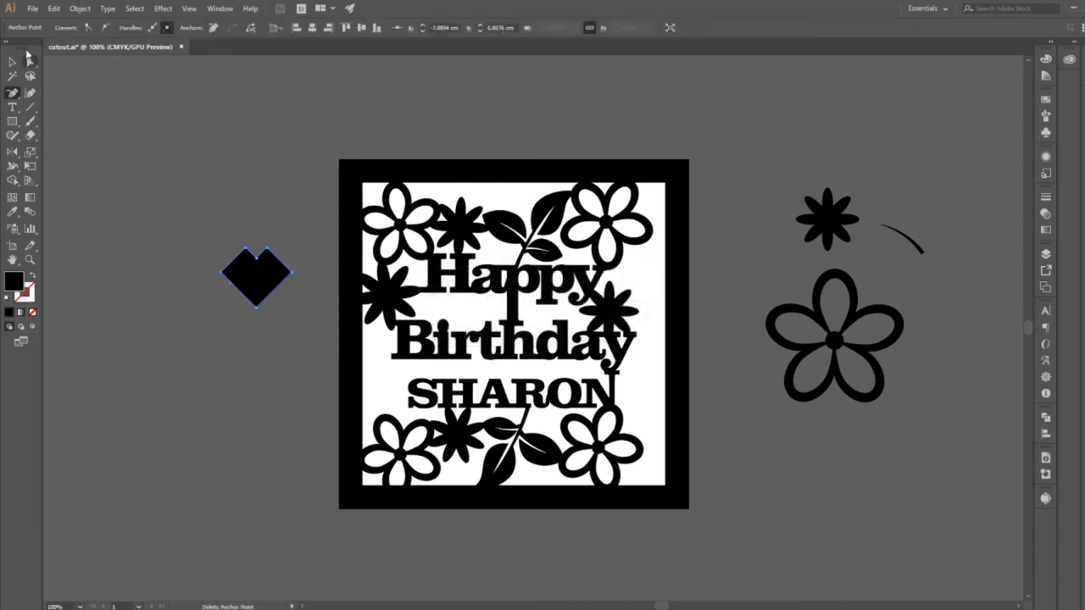
pyautogui.press('v')
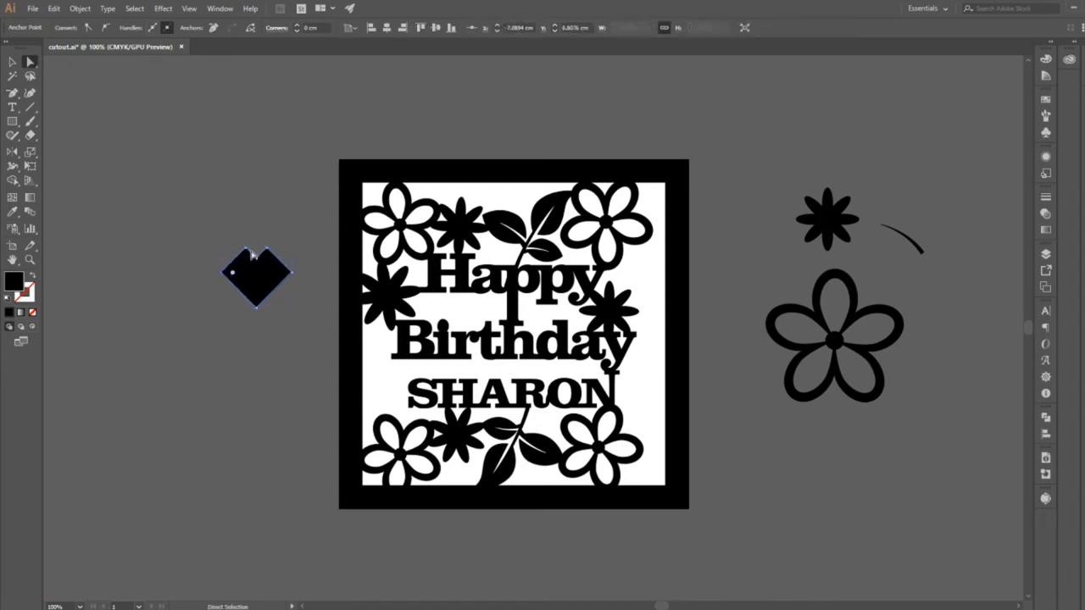
pyautogui.keyDown('shift'); pyautogui.click(246, 249); pyautogui.keyUp('shift')
pyautogui.keyDown('shift'); pyautogui.click(267, 249); pyautogui.keyUp('shift')
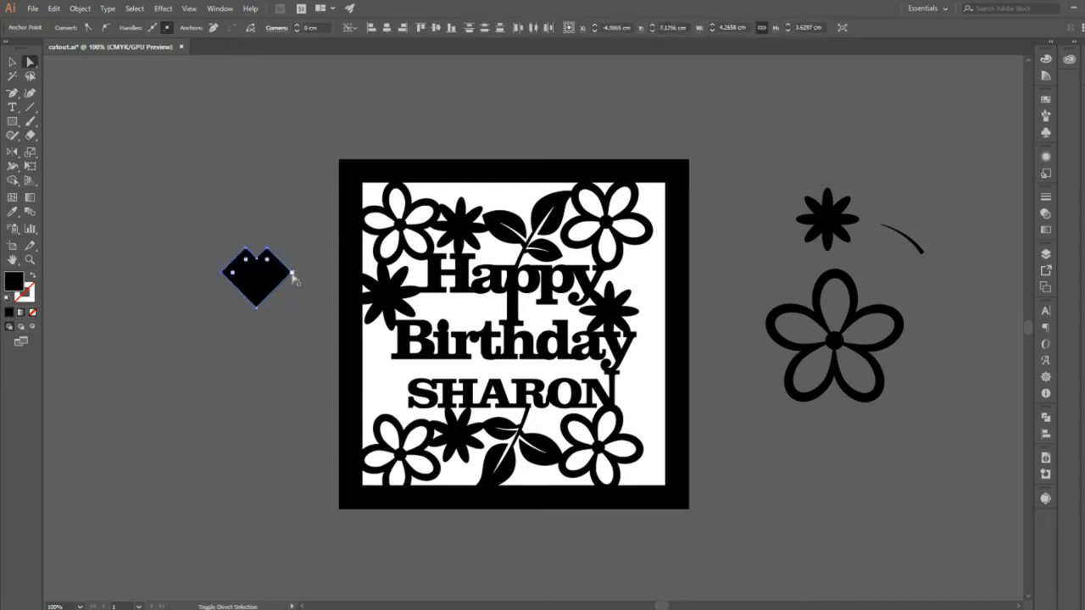
pyautogui.keyDown('shift'); pyautogui.click(292, 273); pyautogui.keyUp('shift')
pyautogui.moveTo(233, 273); pyautogui.dragTo(293, 330)
pyautogui.click(259, 422)
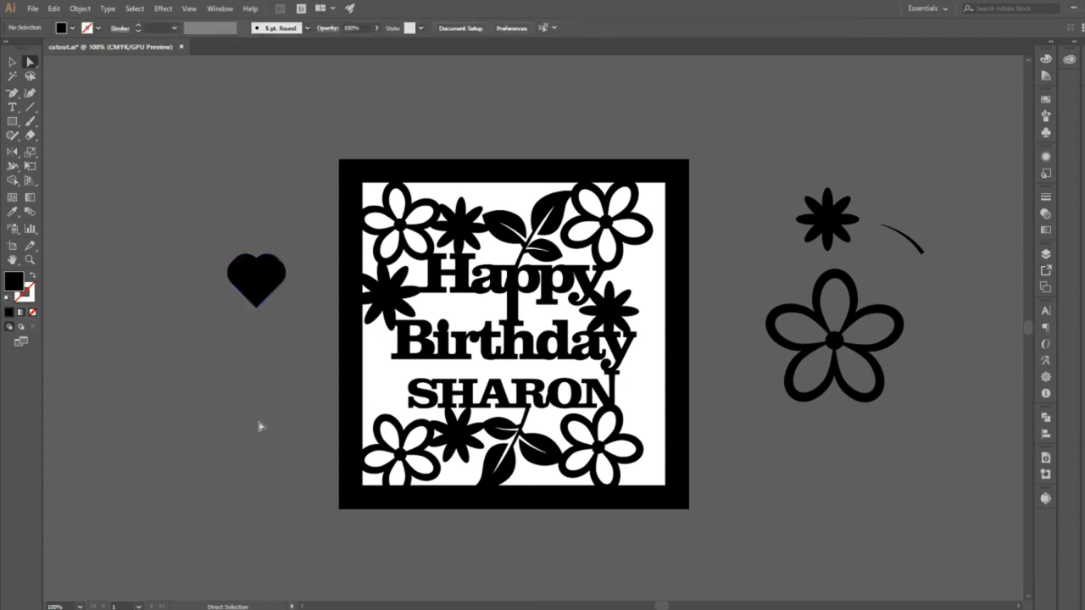
# Select the heart's rounded side corner points and round them further to smooth the lobes.
pyautogui.click(230, 281)
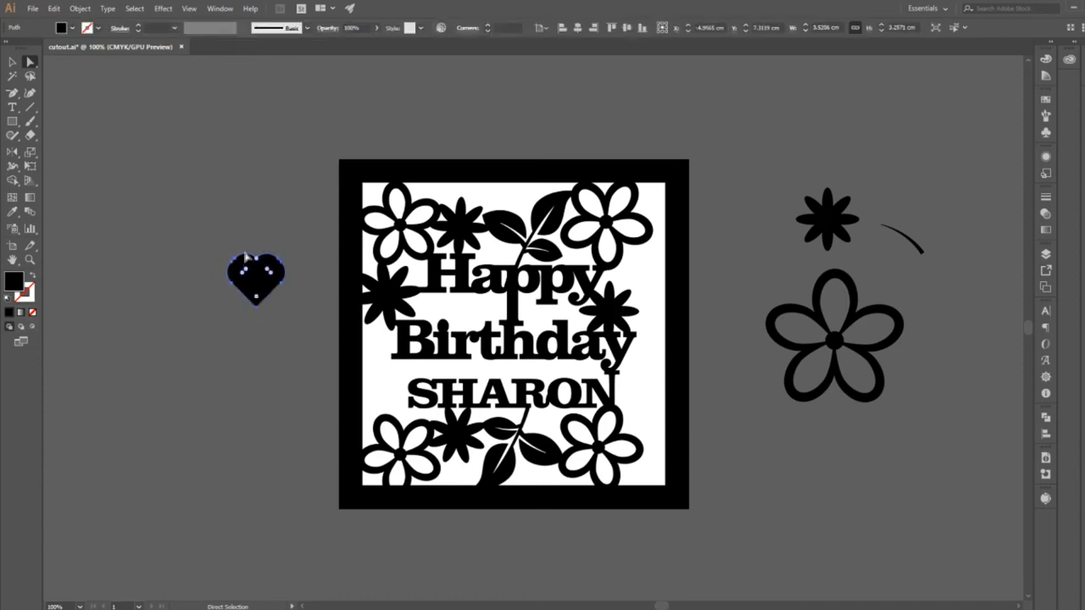
pyautogui.click(242, 245)
pyautogui.click(247, 259)
pyautogui.click(231, 270)
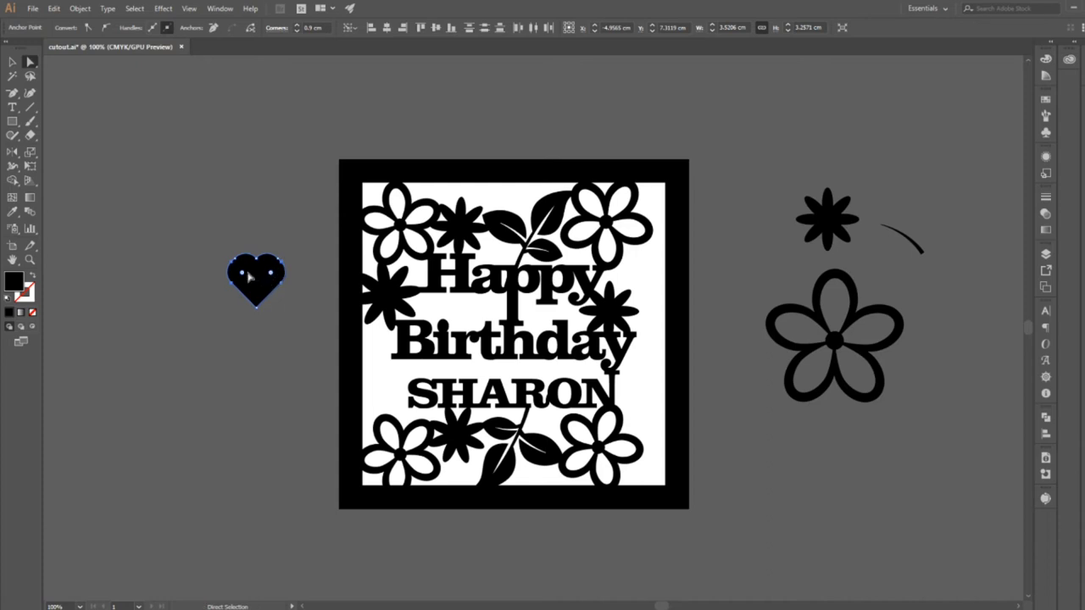
pyautogui.moveTo(242, 273); pyautogui.dragTo(302, 299)
pyautogui.click(291, 359)
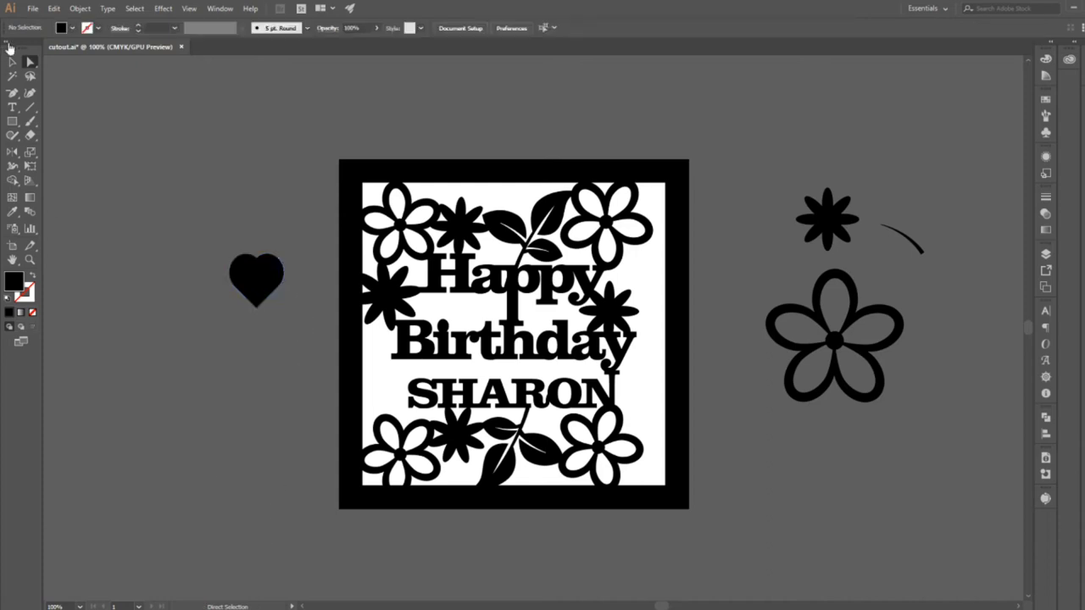
# Place the heart beside the start of the name at the frame's inner edge, scale it to about 2.6 by 2.1 cm and rotate it counter-clockwise.
pyautogui.click(12, 62)
pyautogui.click(279, 271)
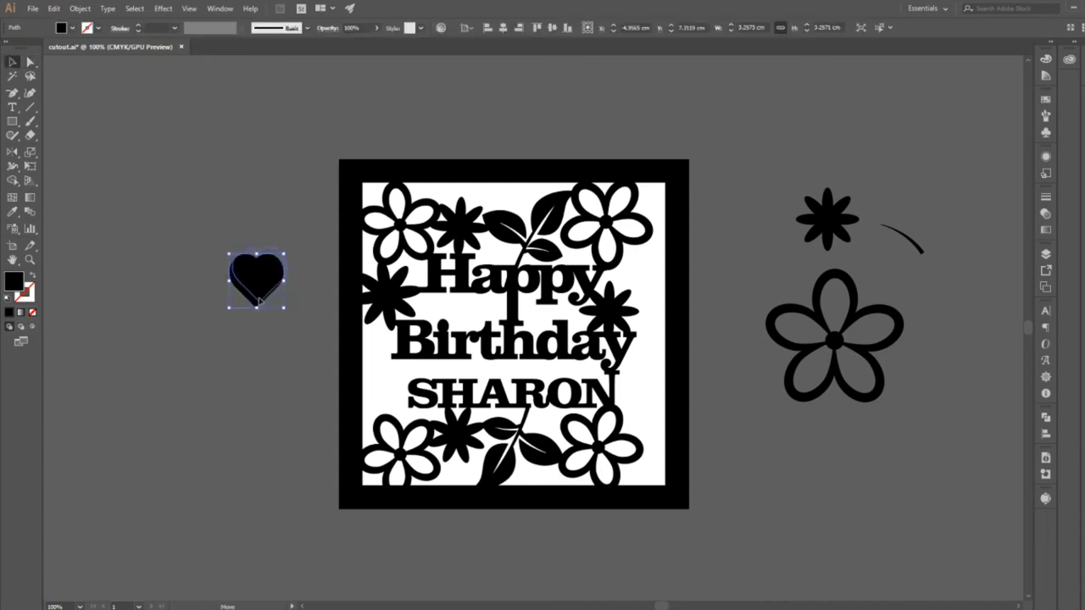
pyautogui.moveTo(259, 301); pyautogui.dragTo(393, 379)
pyautogui.click(277, 302)
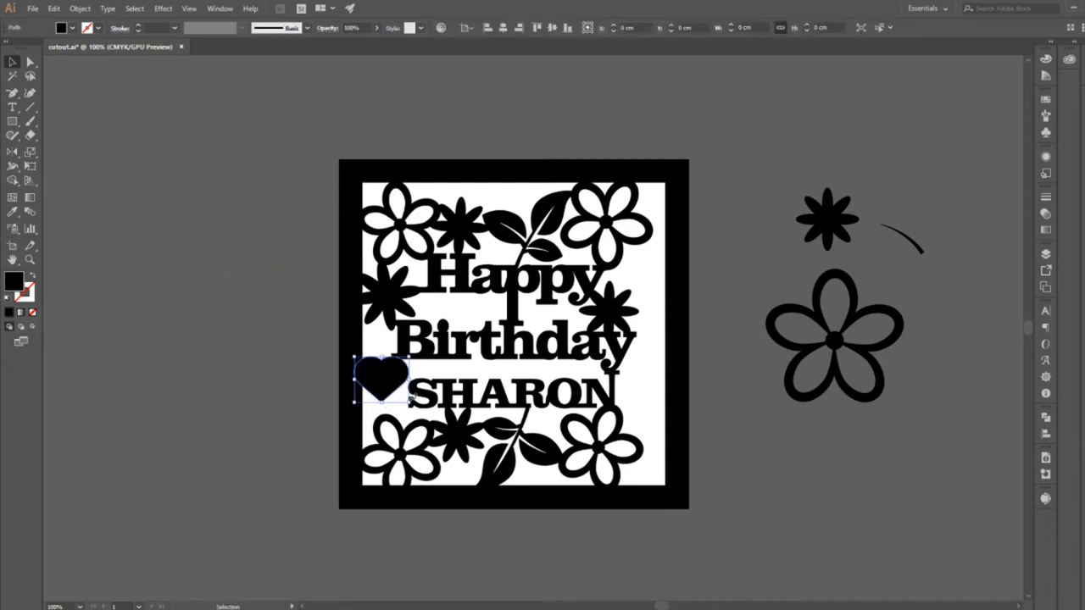
pyautogui.click(409, 358)
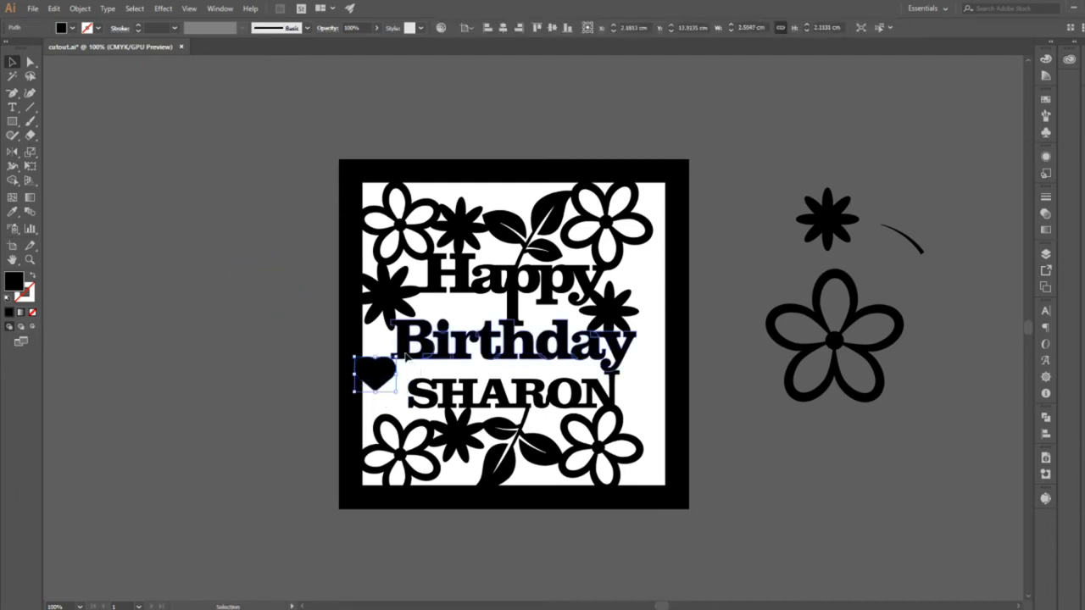
pyautogui.click(394, 395)
pyautogui.moveTo(379, 377); pyautogui.dragTo(384, 385)
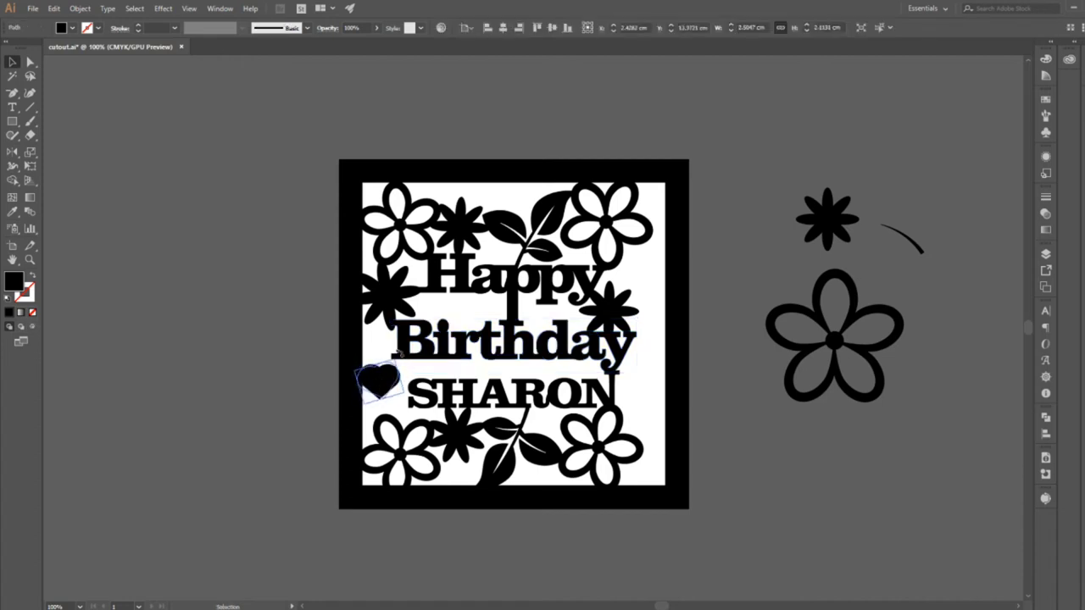
# Adjust the anchor point at the heart's upper notch to refine its outline and deselect the heart.
pyautogui.press('a')
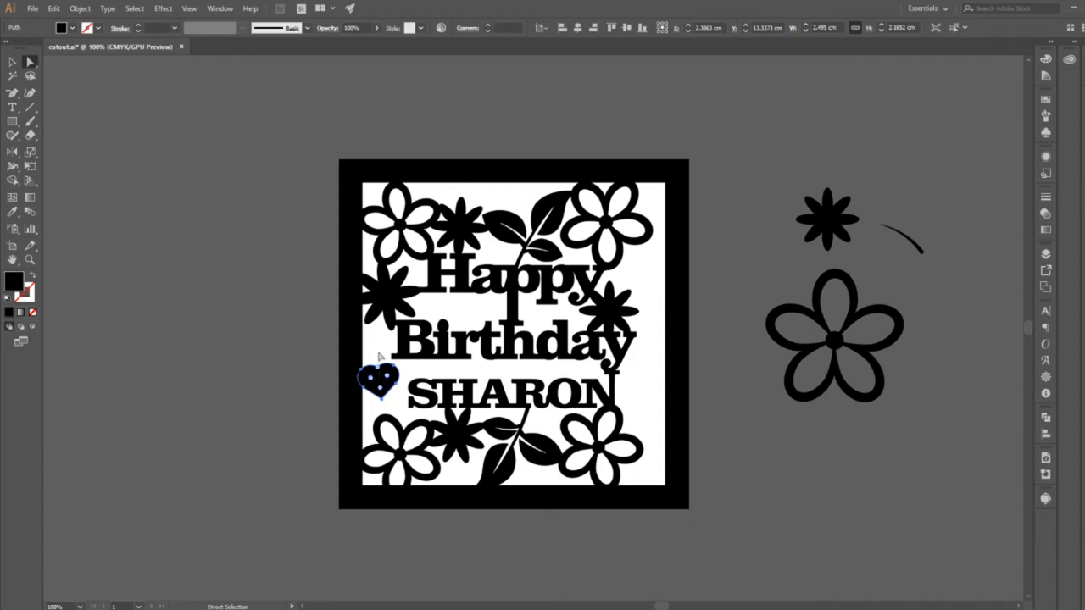
pyautogui.click(379, 354)
pyautogui.click(378, 368)
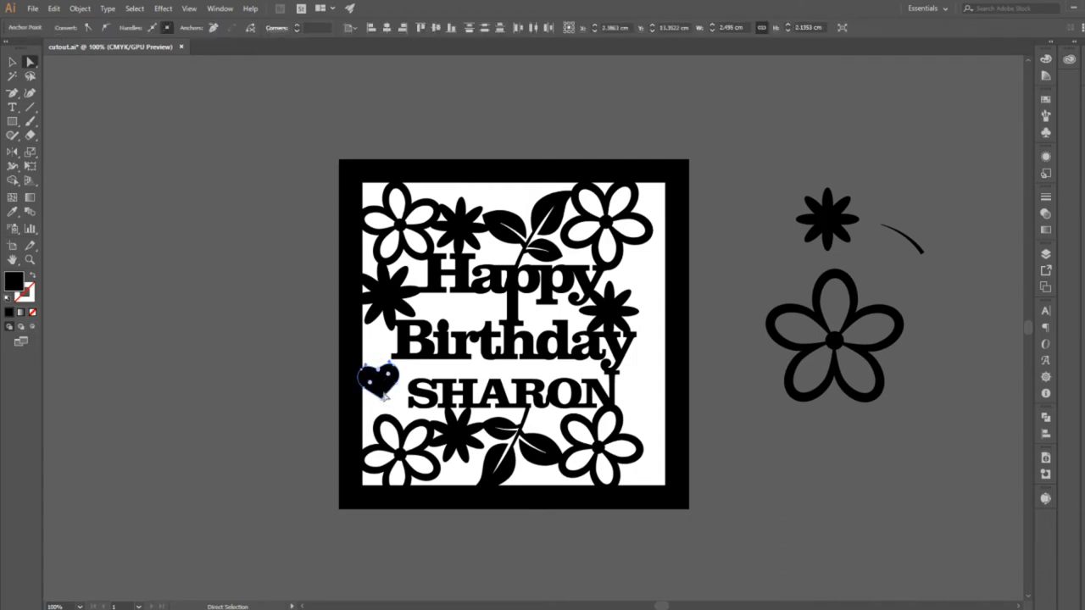
pyautogui.click(377, 352)
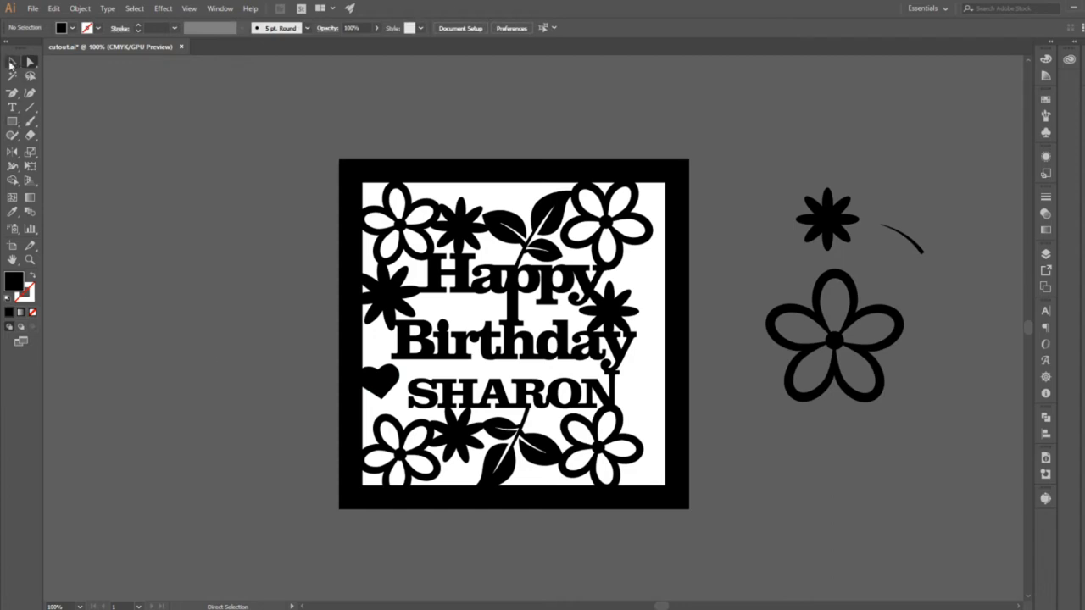
# Duplicate the heart to the frame's right inner edge beside the name and add a smaller rotated copy, about 1.6 by 1.5 cm.
pyautogui.click(11, 63)
pyautogui.moveTo(388, 386); pyautogui.dragTo(640, 384)
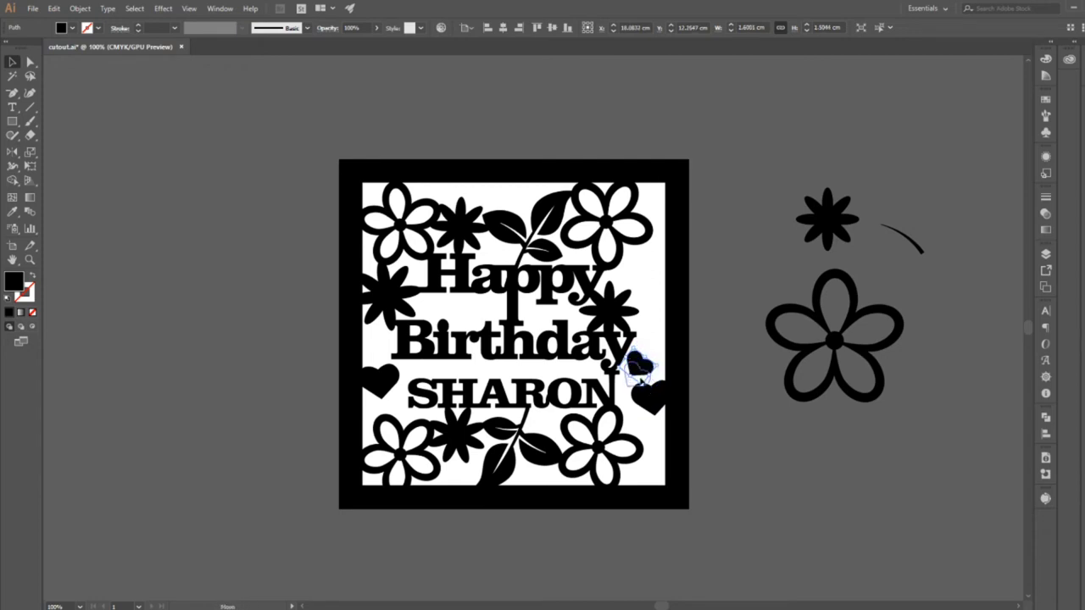
pyautogui.click(672, 358)
pyautogui.click(725, 423)
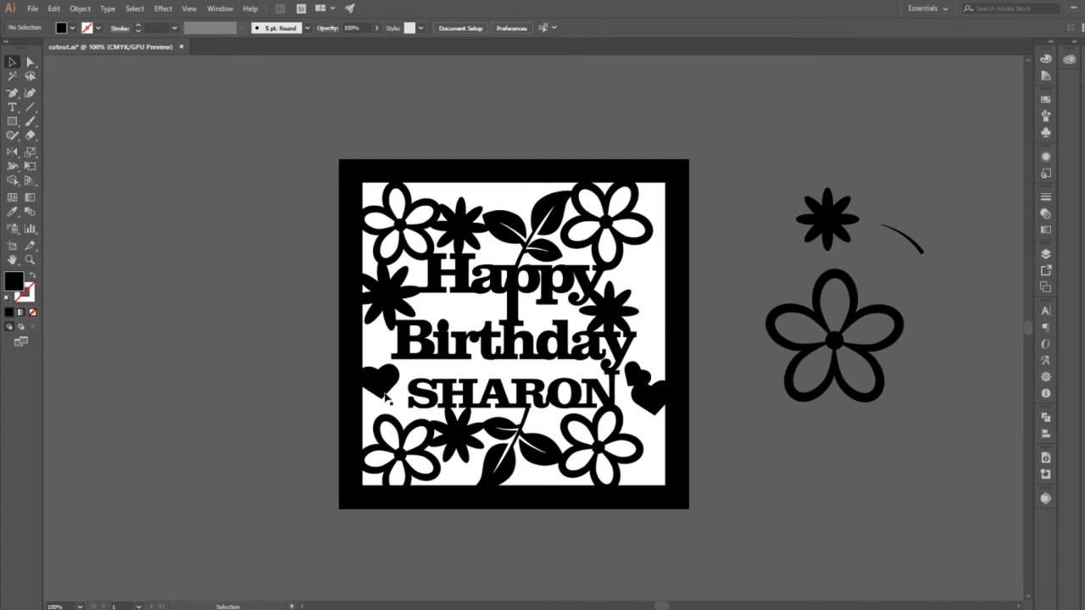
# Move the left heart down onto the lower corner flower and the large right heart up to join the y of Birthday to the frame.
pyautogui.moveTo(387, 397); pyautogui.dragTo(387, 415)
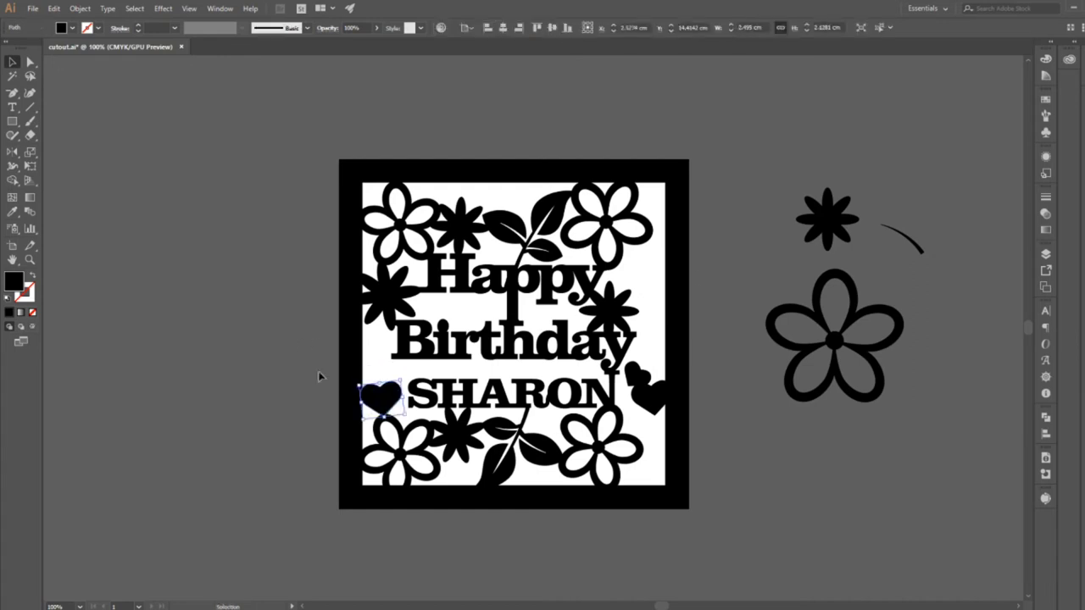
pyautogui.click(324, 379)
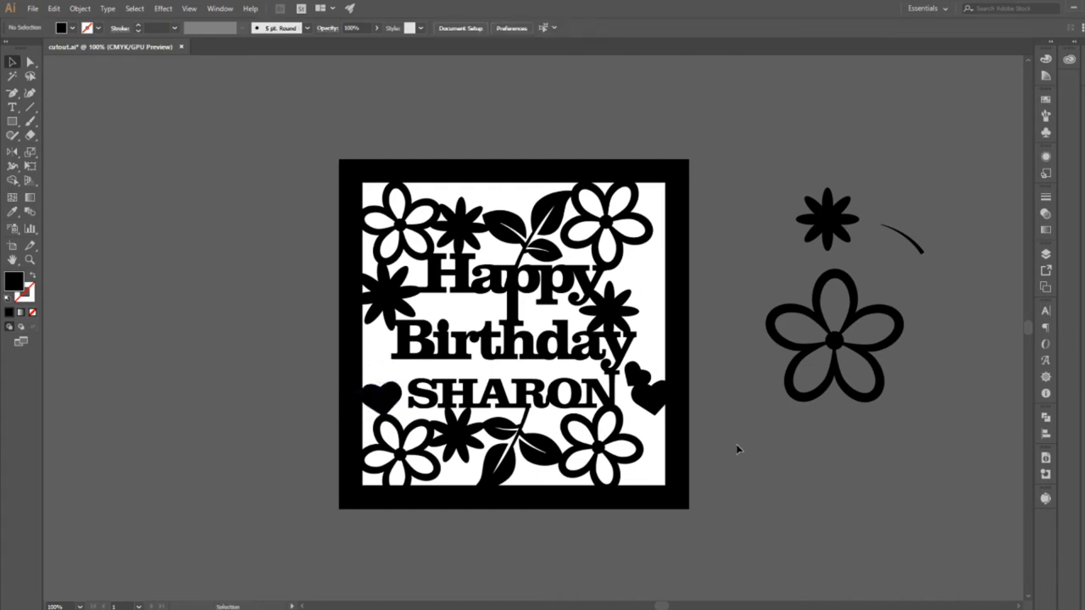
pyautogui.moveTo(646, 379); pyautogui.dragTo(737, 409)
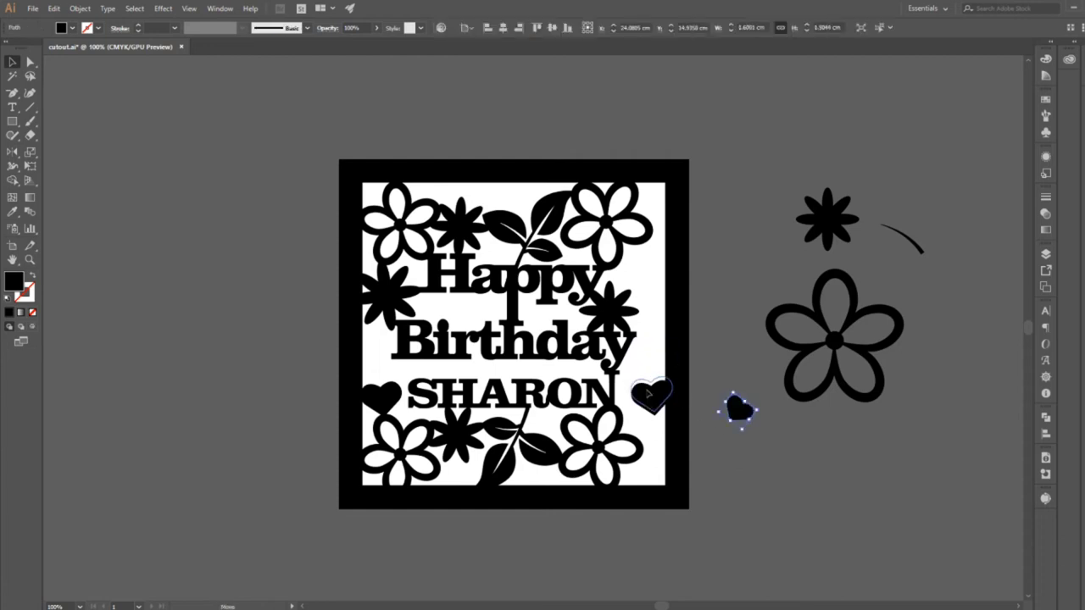
pyautogui.moveTo(648, 360); pyautogui.dragTo(648, 360)
pyautogui.click(726, 488)
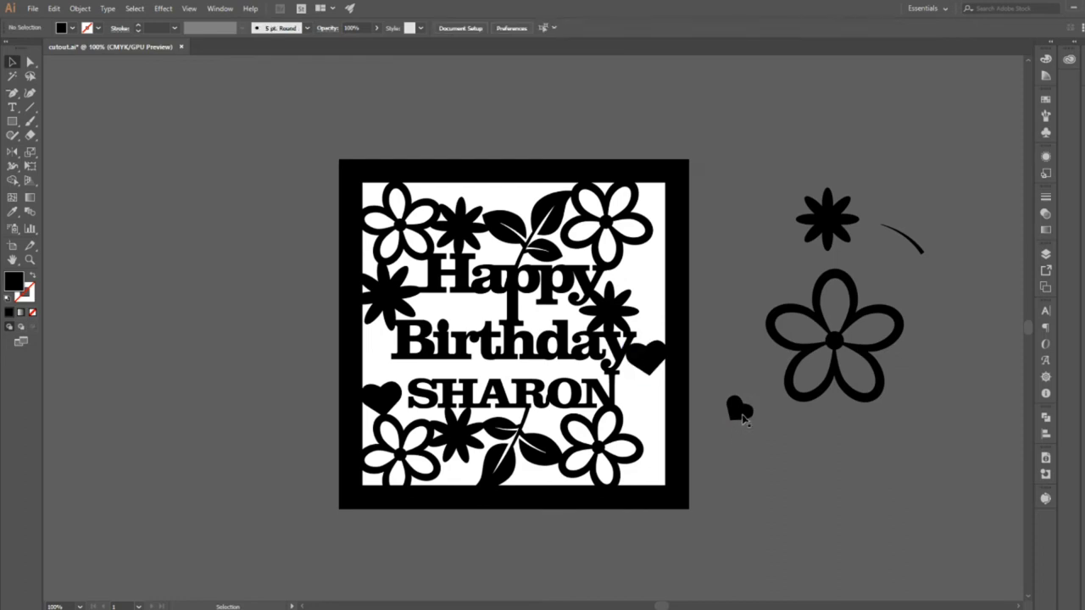
# Place the smaller heart on the right inner edge by the lower flower and add an even smaller copy between the two right hearts.
pyautogui.moveTo(665, 403); pyautogui.dragTo(653, 383)
pyautogui.click(709, 450)
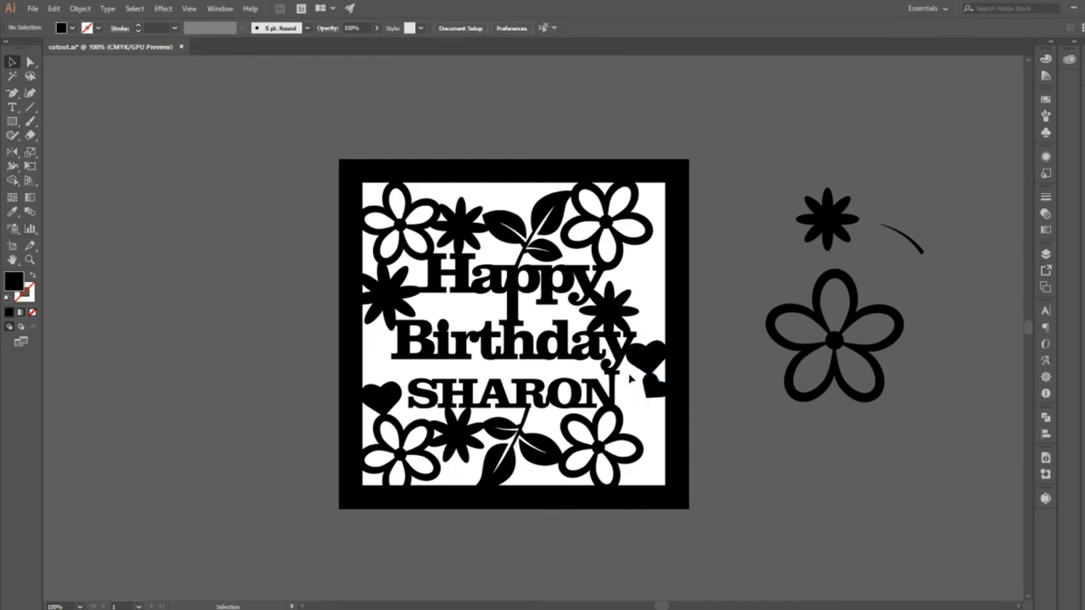
pyautogui.moveTo(655, 392); pyautogui.dragTo(692, 412)
pyautogui.click(770, 474)
pyautogui.click(798, 564)
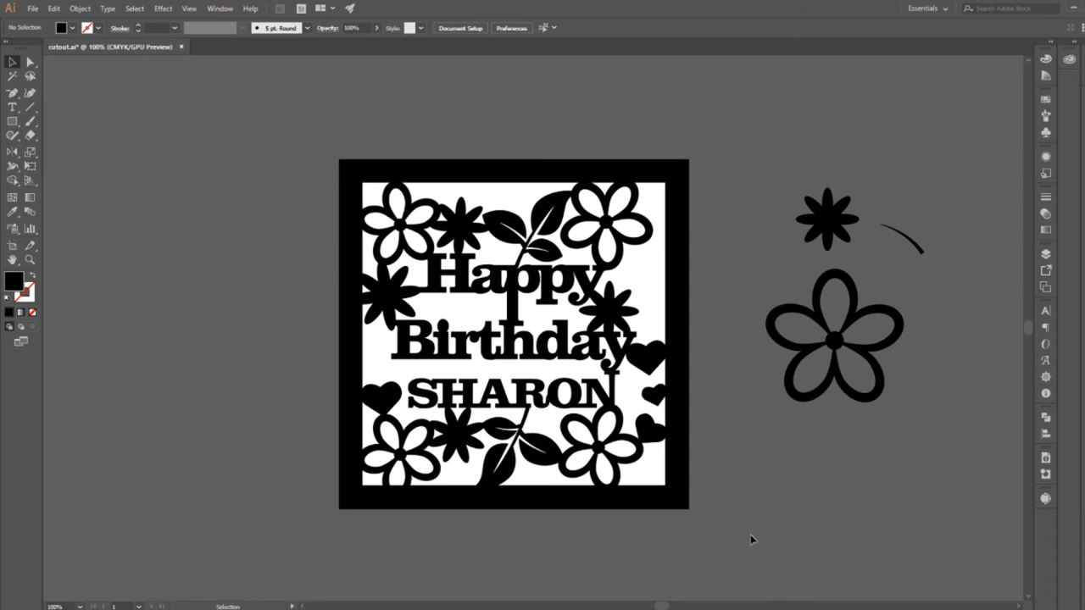
# Delete the leftover flowers and curved stroke lying beside the artboard and save the document.
pyautogui.hotkey('ctrl', 's')
pyautogui.moveTo(756, 120); pyautogui.dragTo(974, 509)
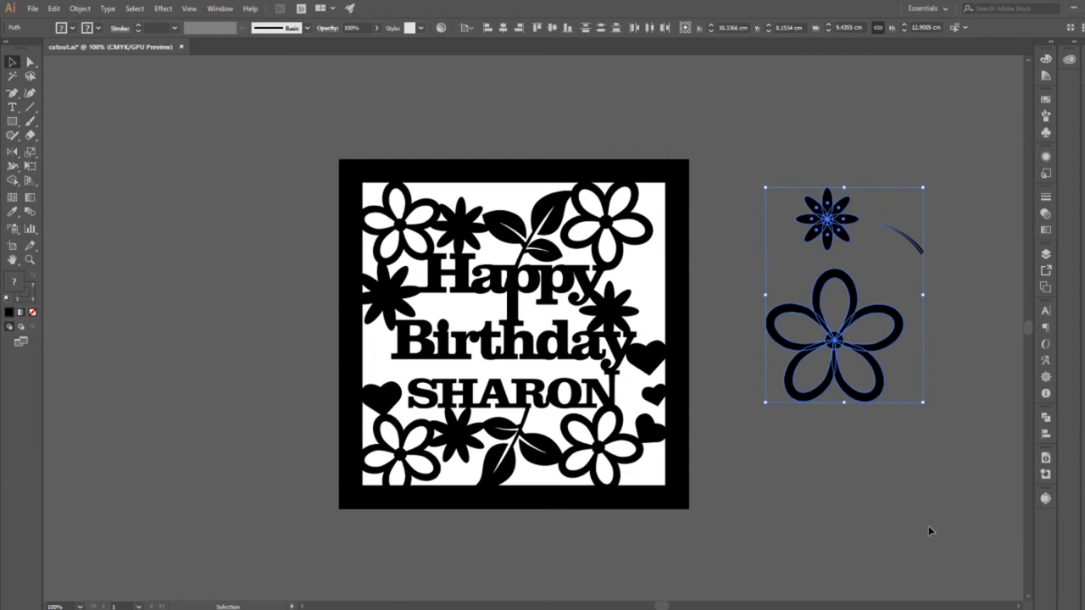
pyautogui.press('Delete')
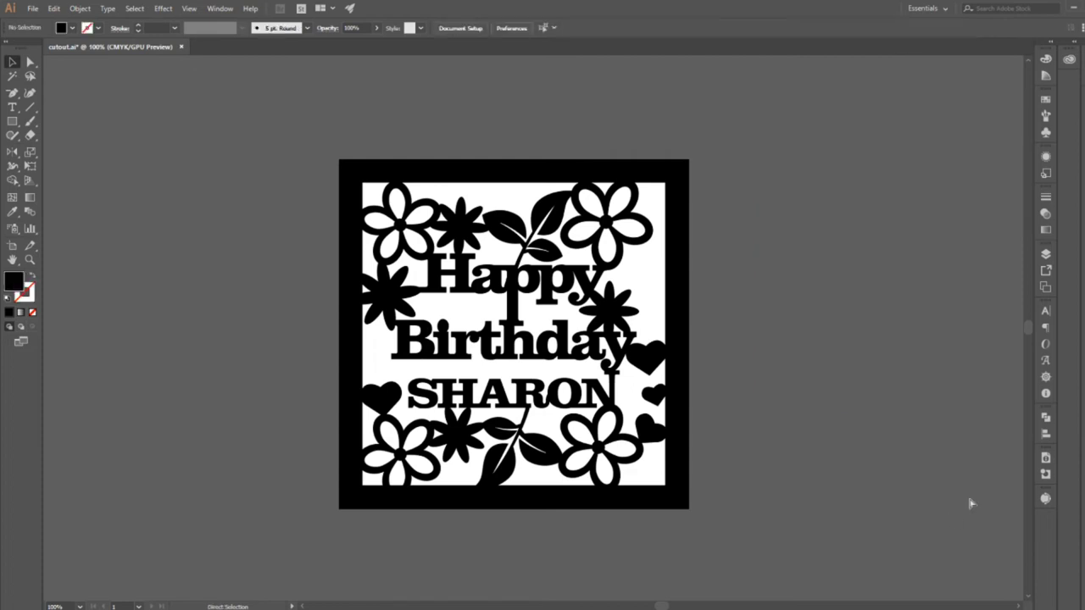
pyautogui.hotkey('ctrl', 's')
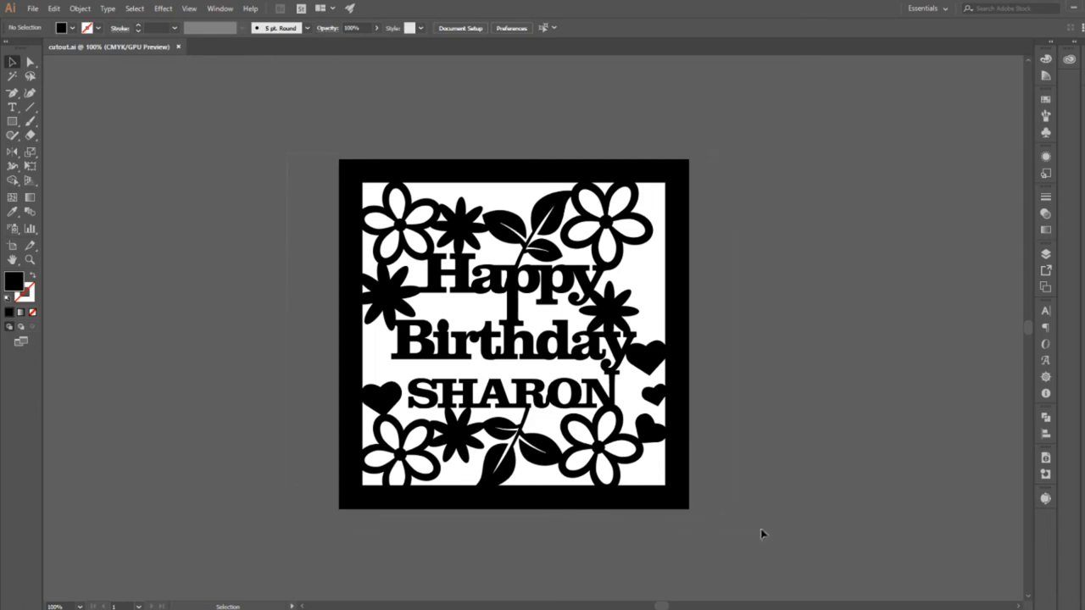
# Select all the artwork and expand its fills and strokes.
pyautogui.hotkey('ctrl', 'a')
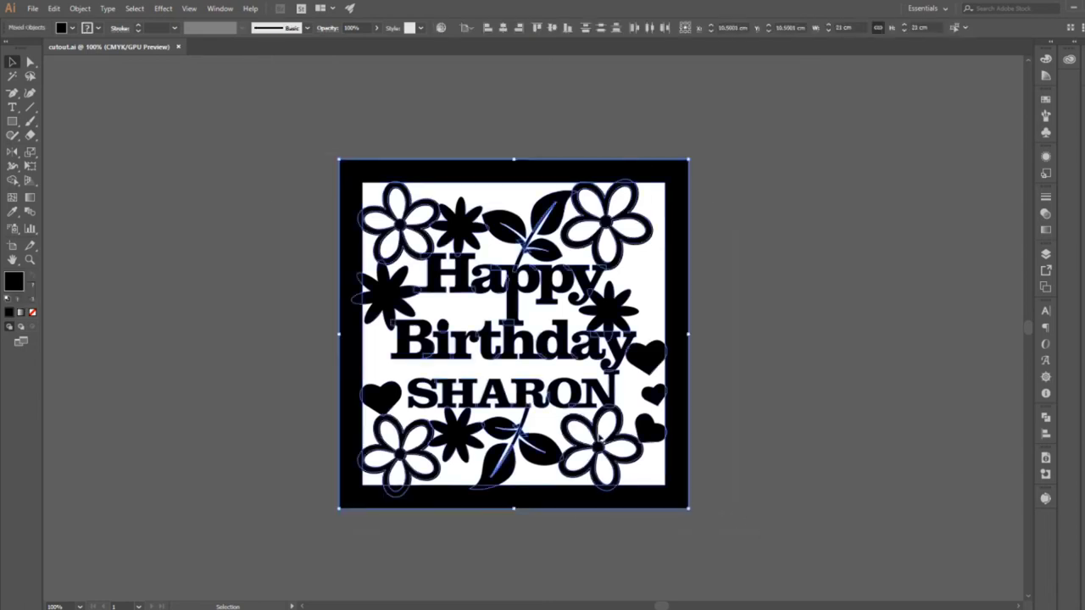
pyautogui.click(82, 10)
pyautogui.click(89, 133)
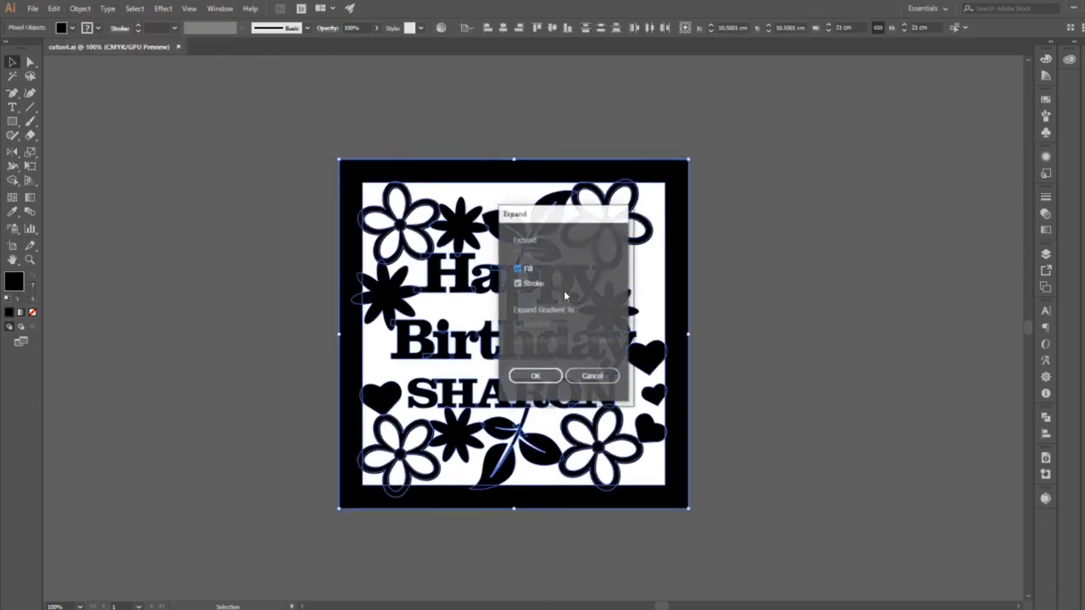
pyautogui.click(535, 375)
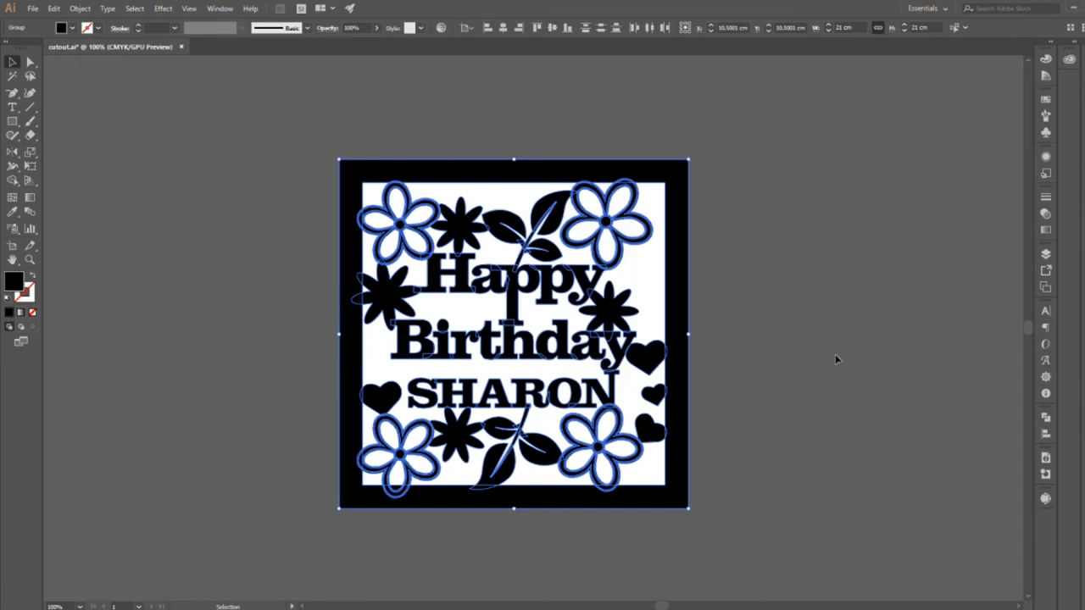
# Unite all the expanded artwork into a single compound path with Pathfinder.
pyautogui.click(1047, 418)
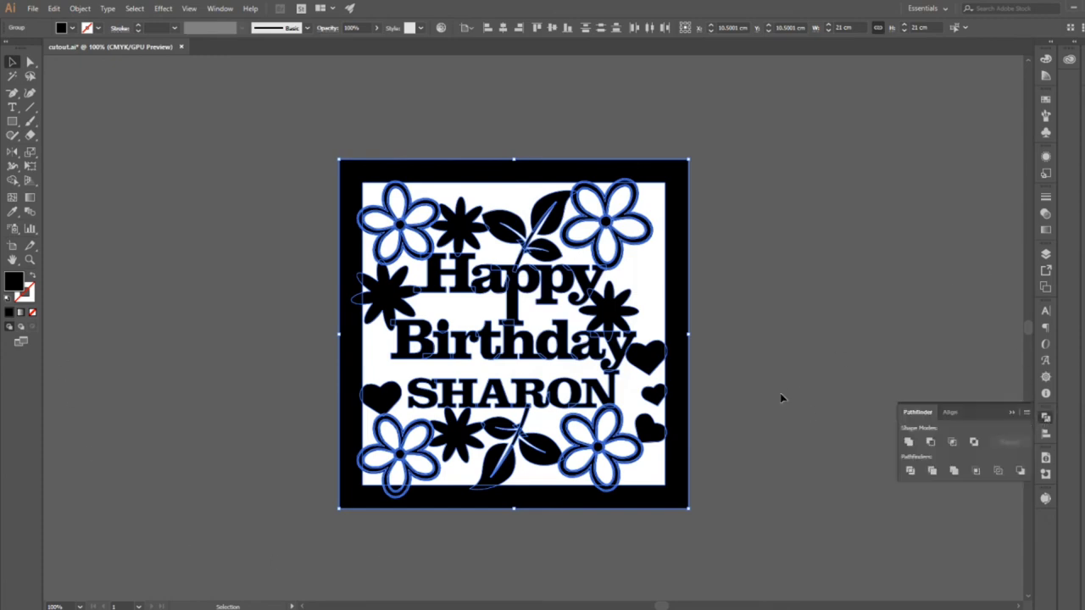
pyautogui.hotkey('ctrl', '8')
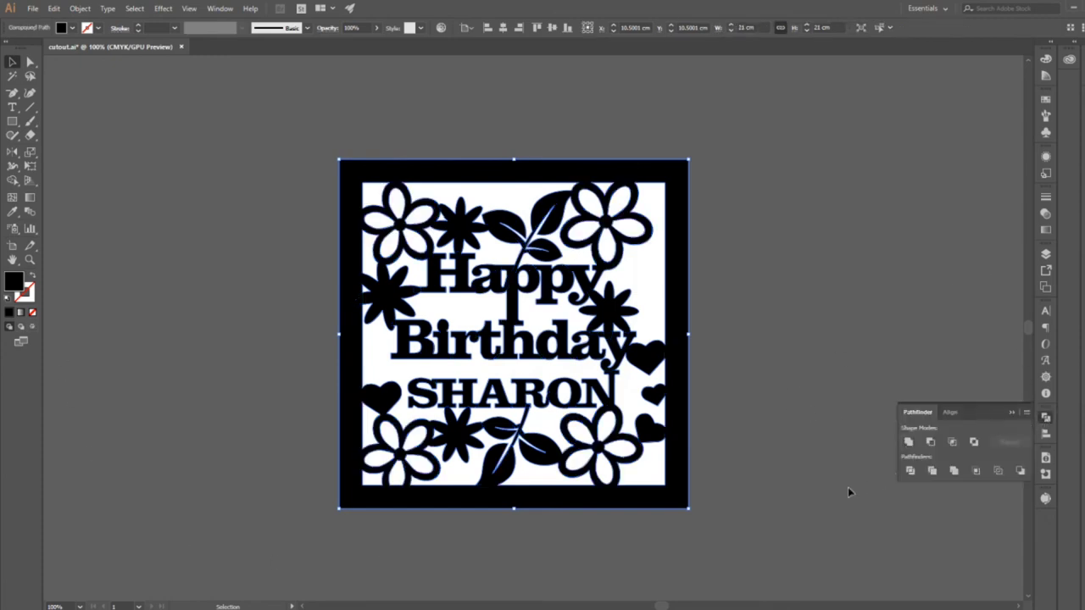
pyautogui.click(1013, 412)
# Export the artwork as a PNG named cutout plus the recipient's first name, at High (300 ppi) with a transparent background.
pyautogui.click(30, 10)
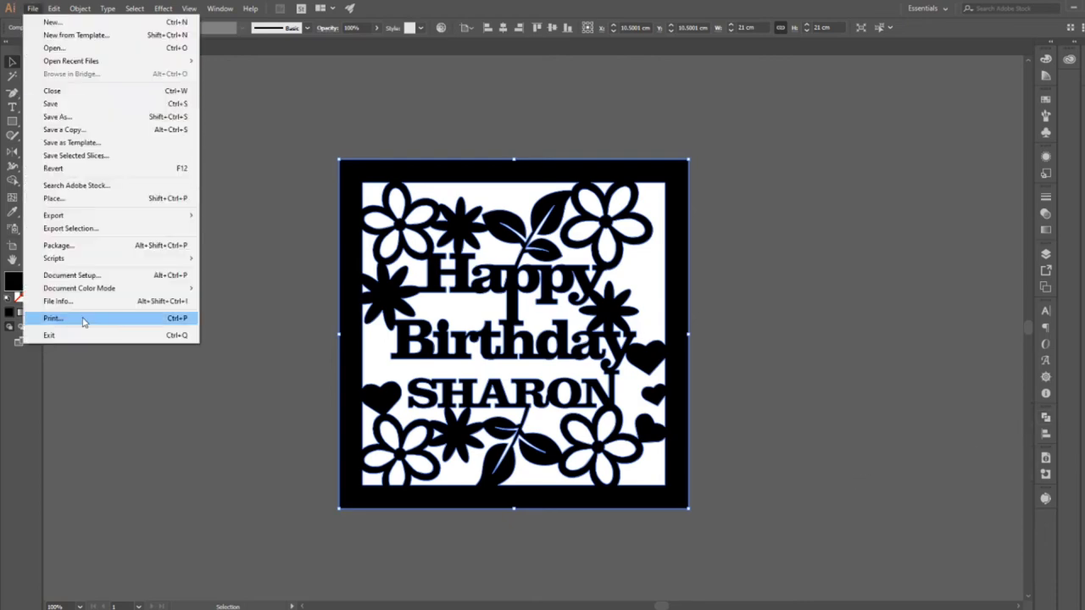
pyautogui.moveTo(87, 217)
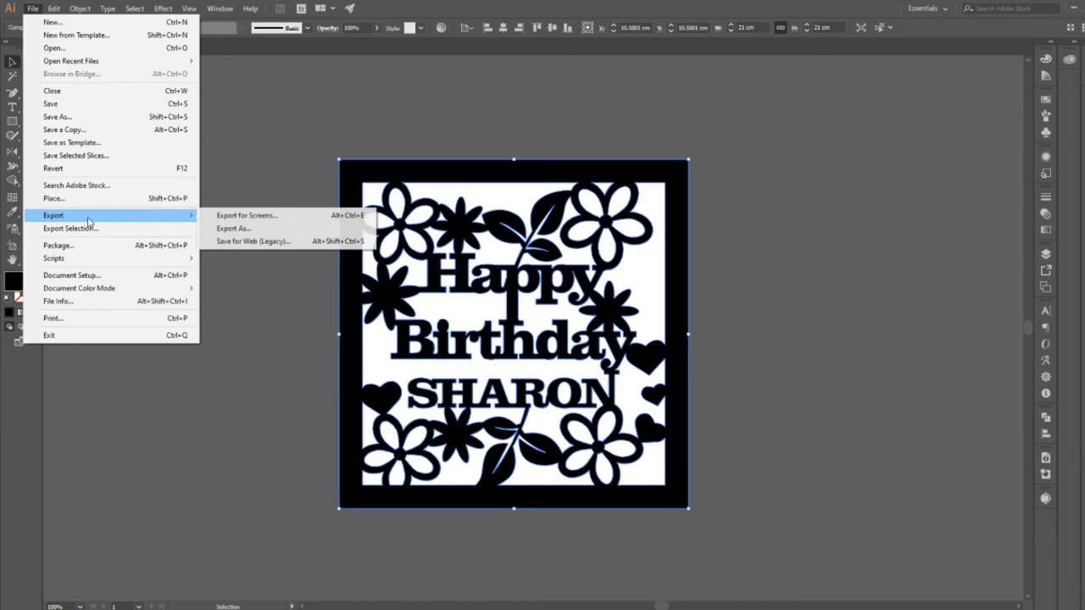
pyautogui.click(239, 229)
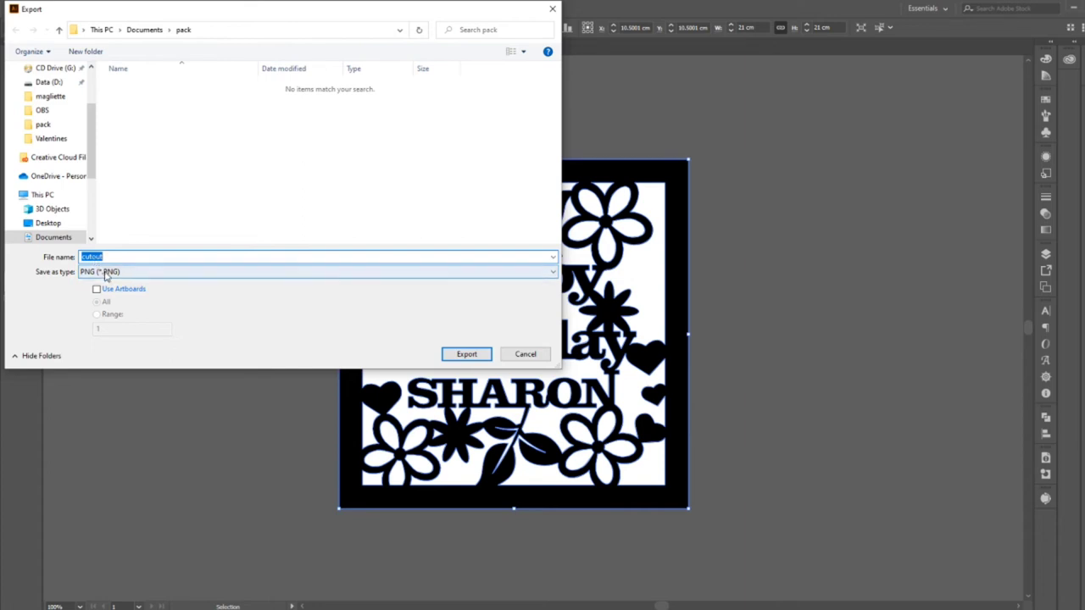
pyautogui.click(106, 275)
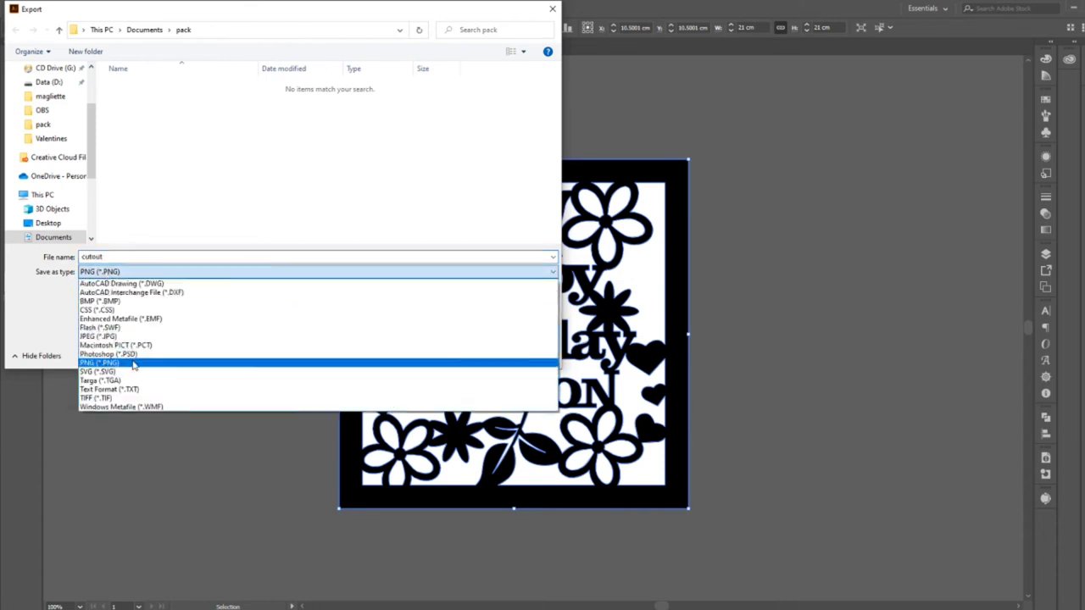
pyautogui.click(133, 364)
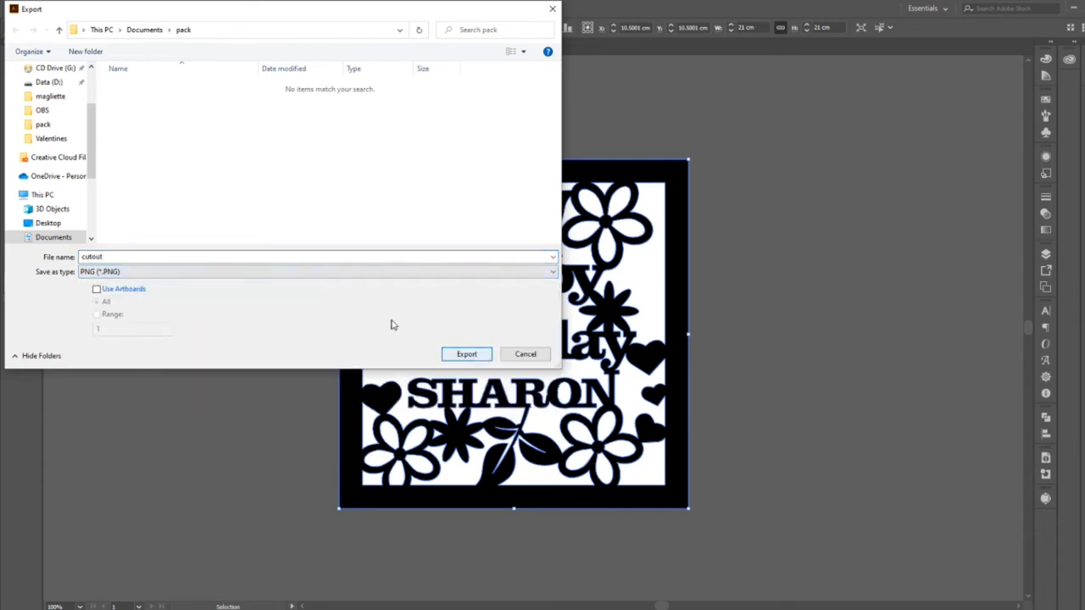
pyautogui.click(158, 255)
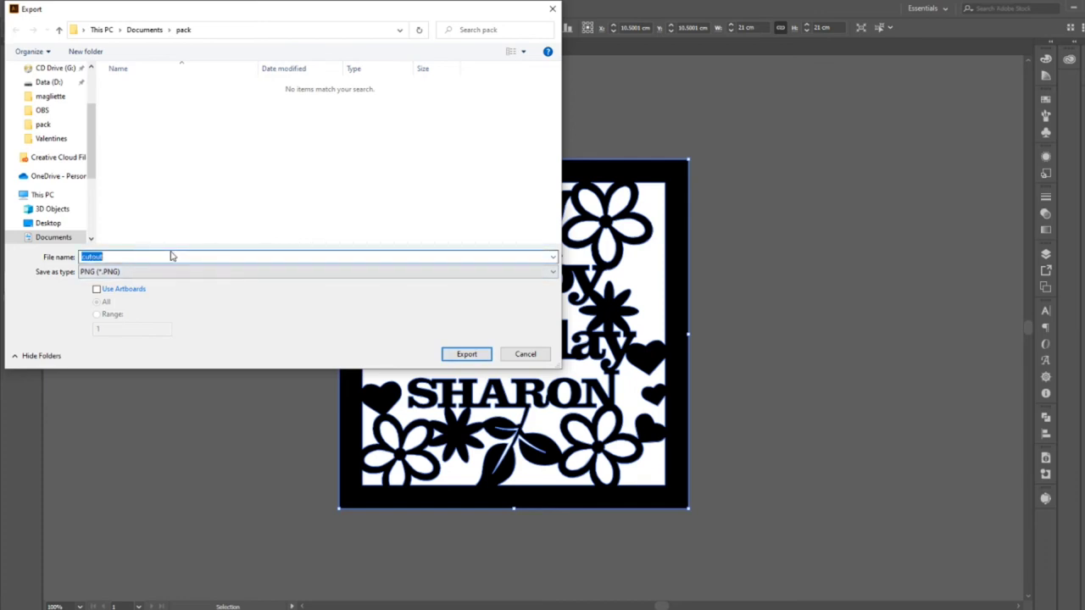
pyautogui.click(171, 256)
pyautogui.press('Return')
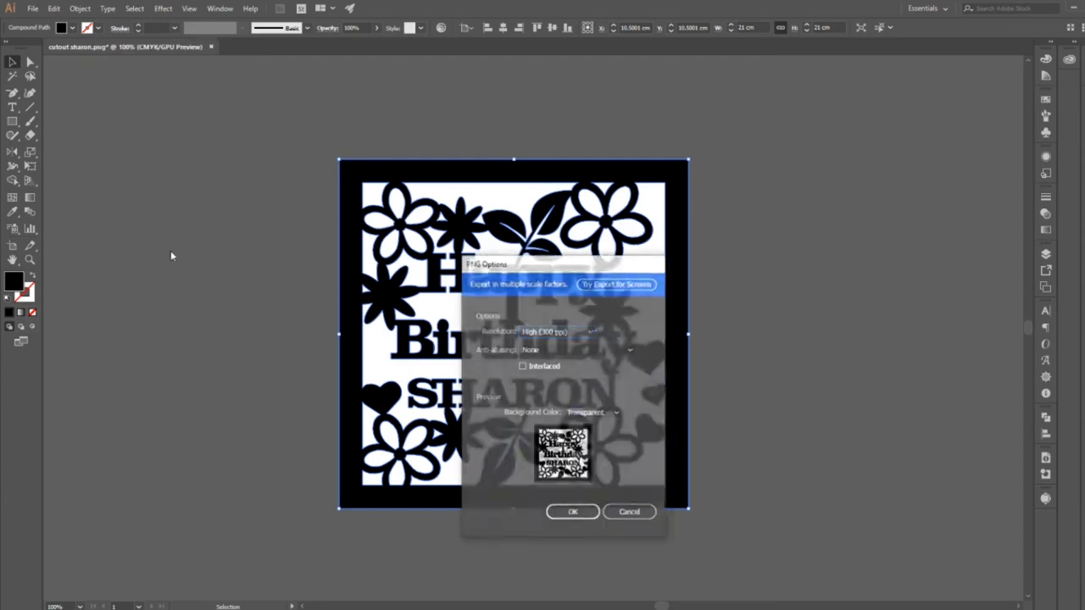
pyautogui.click(587, 510)
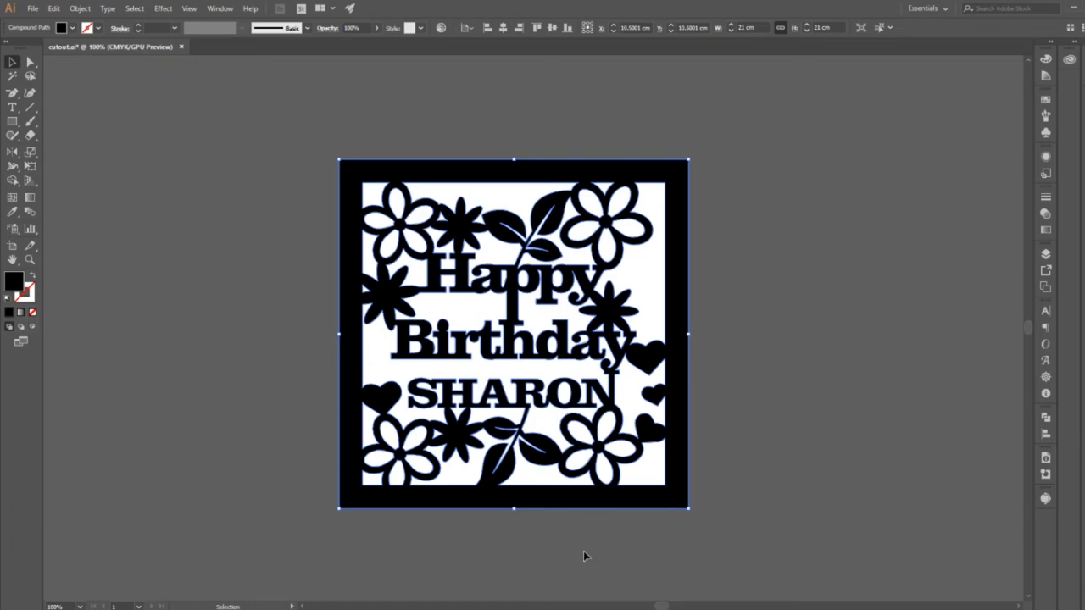
pyautogui.press('a')
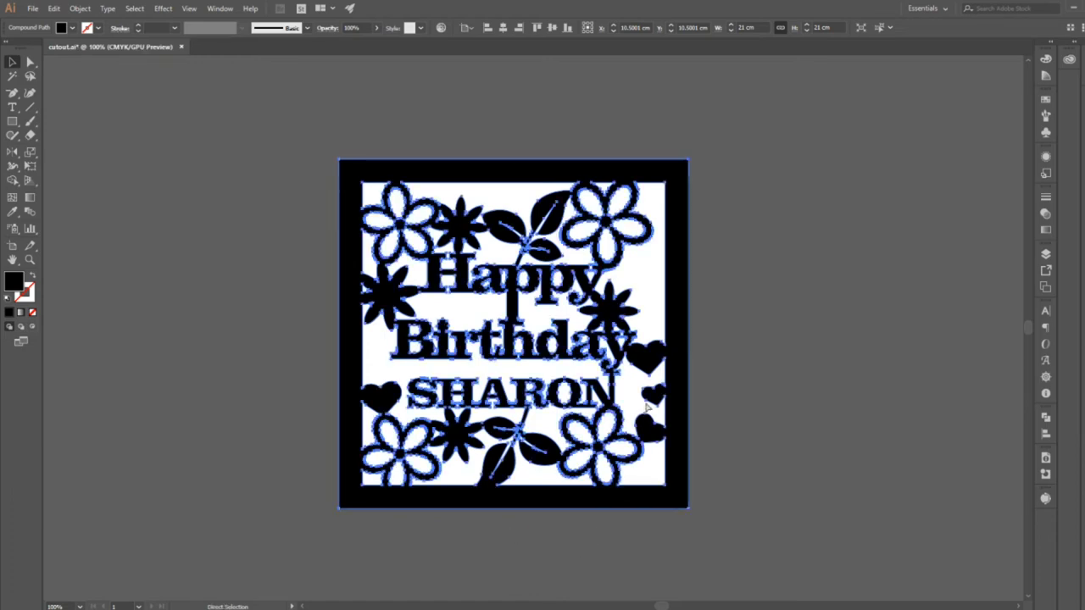
pyautogui.press('v')
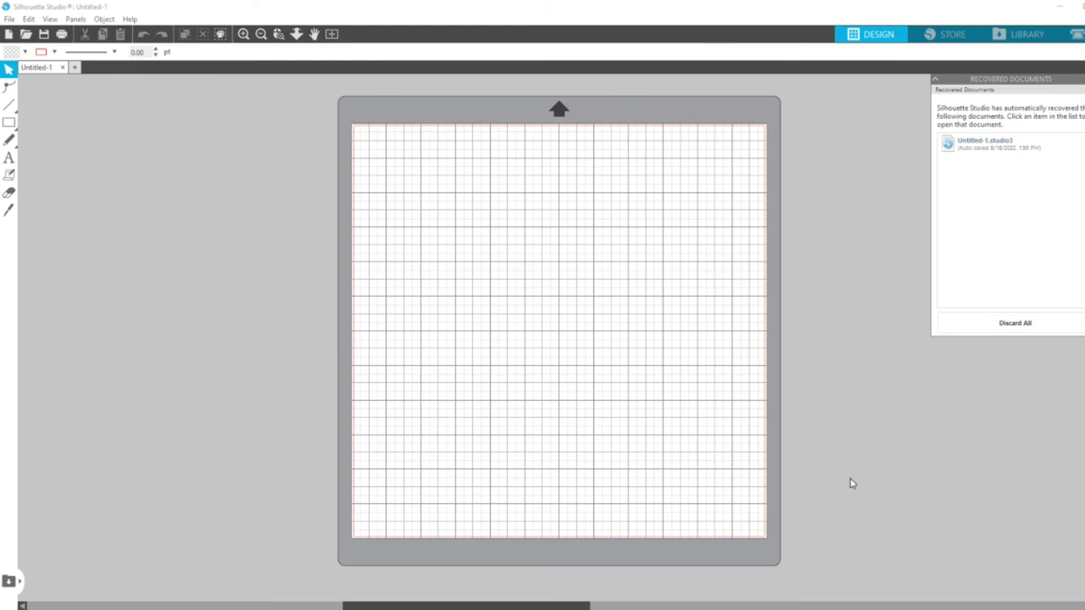
# Switch to Silhouette Studio and merge the exported birthday cut-out file into the blank document.
pyautogui.click(10, 18)
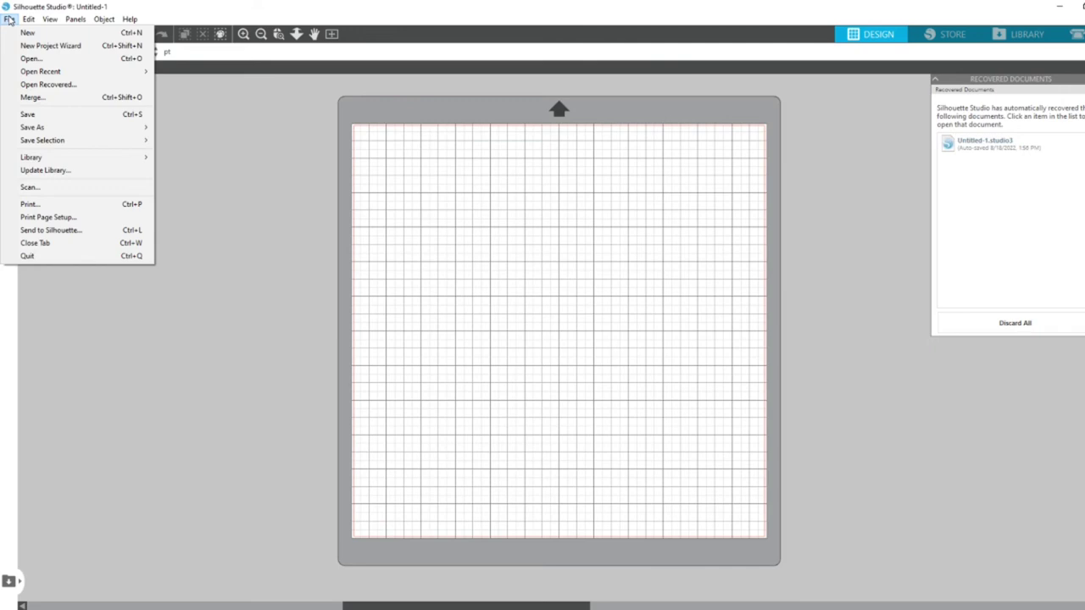
pyautogui.click(46, 101)
pyautogui.click(143, 111)
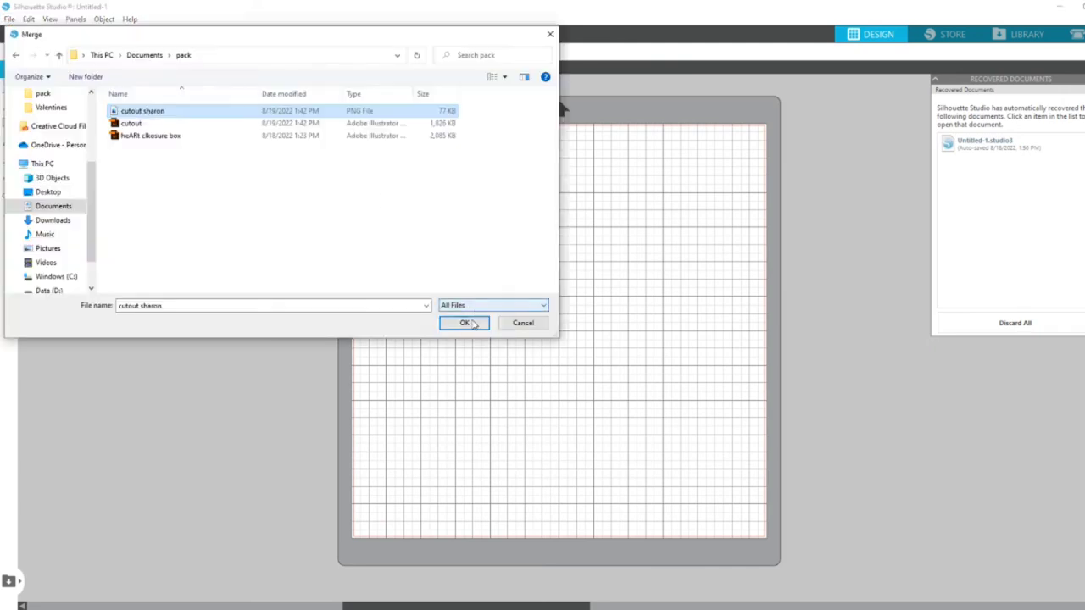
pyautogui.click(472, 323)
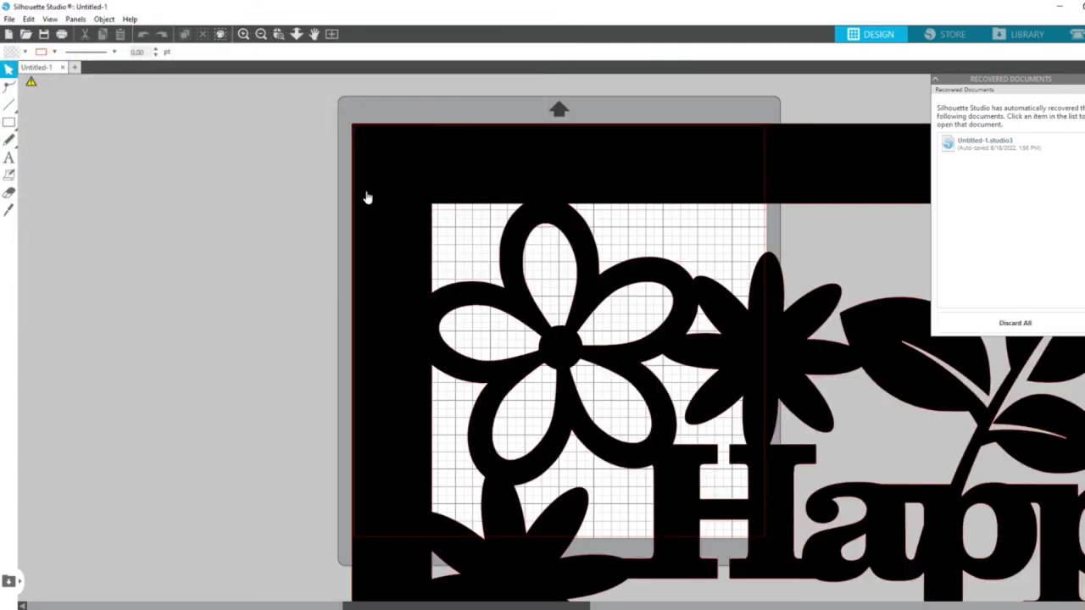
# Move the birthday cut-out so that its upper-left corner lies over the cutting mat.
pyautogui.click(367, 146)
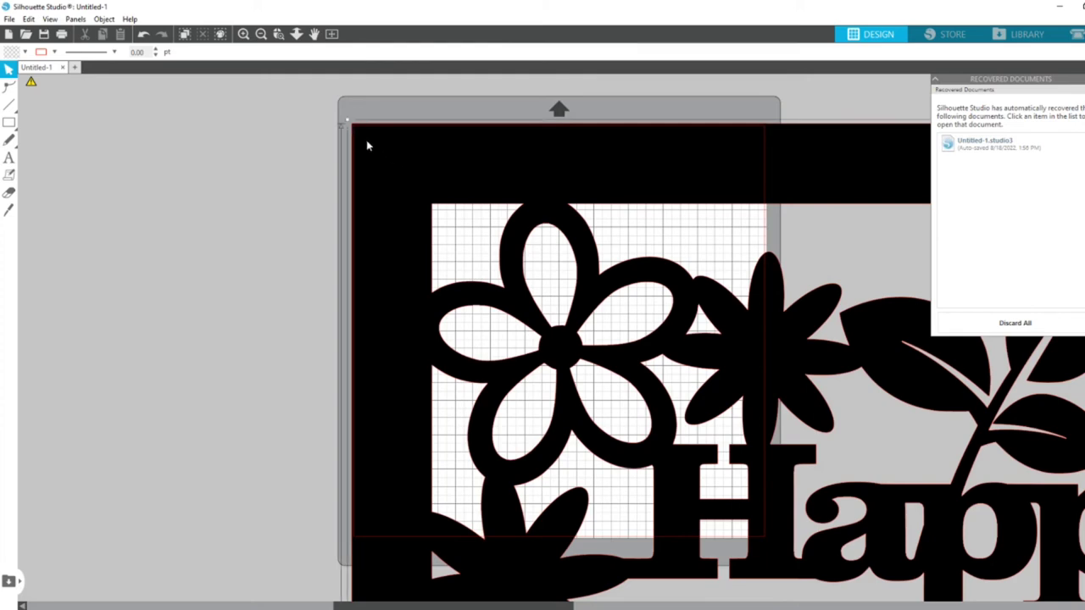
pyautogui.moveTo(625, 341); pyautogui.dragTo(678, 283)
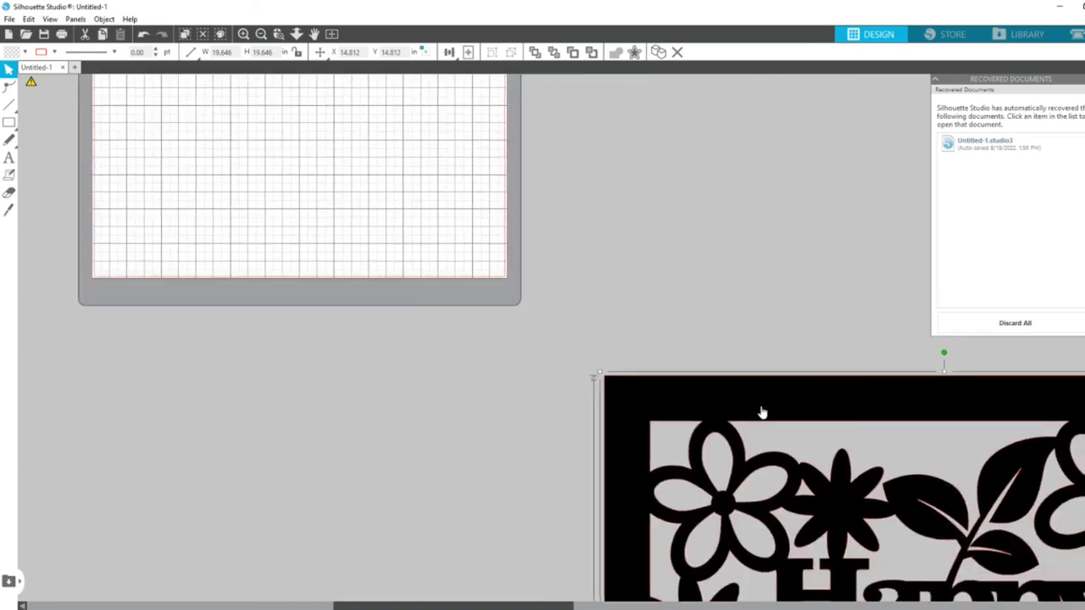
pyautogui.moveTo(762, 412); pyautogui.dragTo(267, 97)
pyautogui.moveTo(269, 99); pyautogui.dragTo(488, 301)
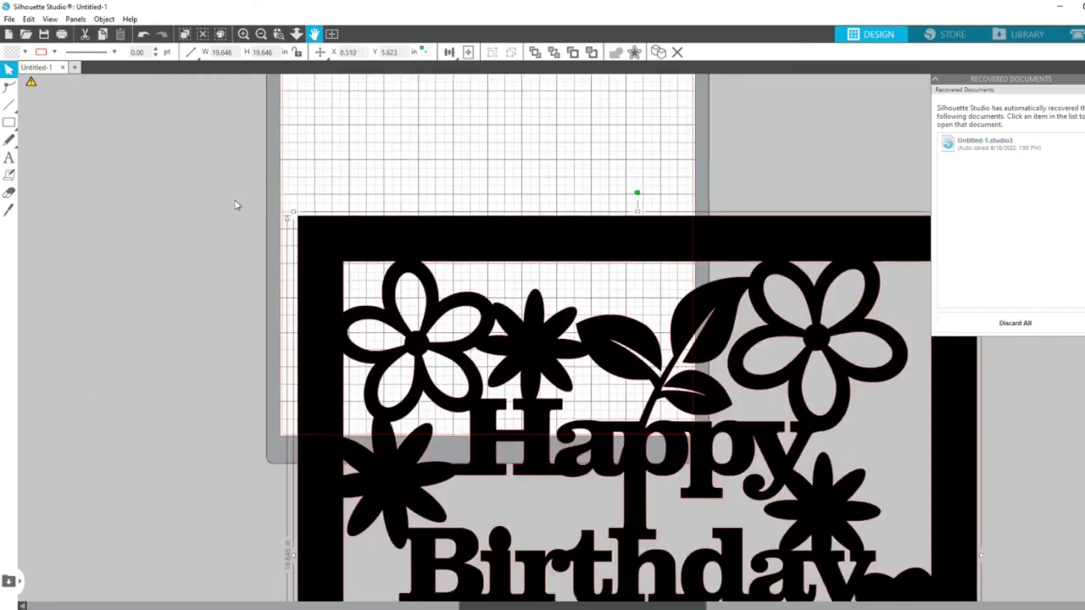
# Scale the cut-out down proportionally to about 8.13 in square and place it in the mat's upper-left area.
pyautogui.moveTo(288, 218); pyautogui.dragTo(537, 450)
pyautogui.moveTo(396, 183); pyautogui.dragTo(361, 129)
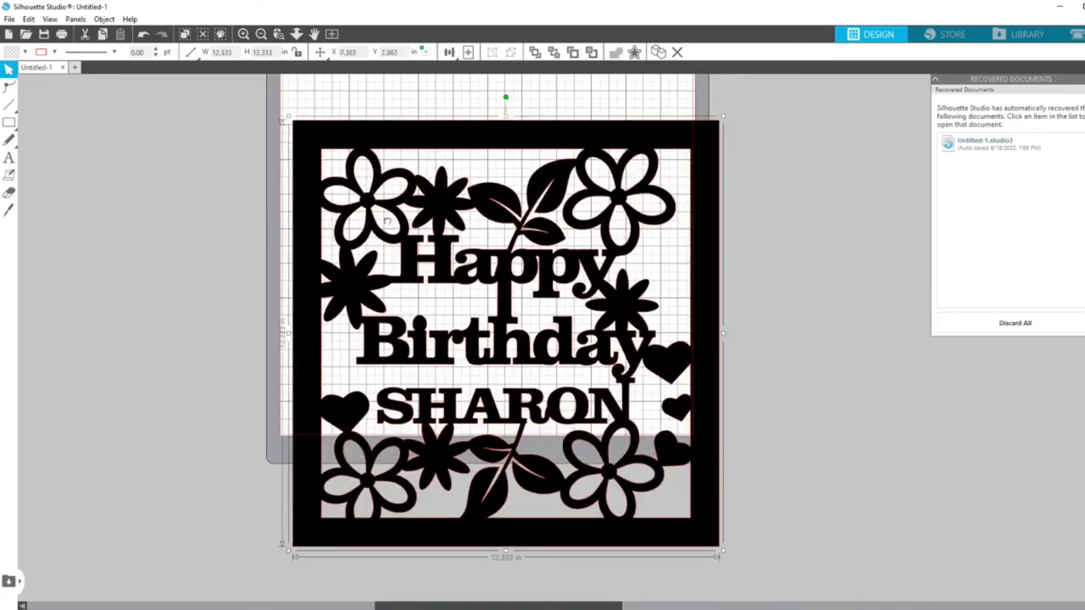
pyautogui.moveTo(629, 156); pyautogui.dragTo(664, 235)
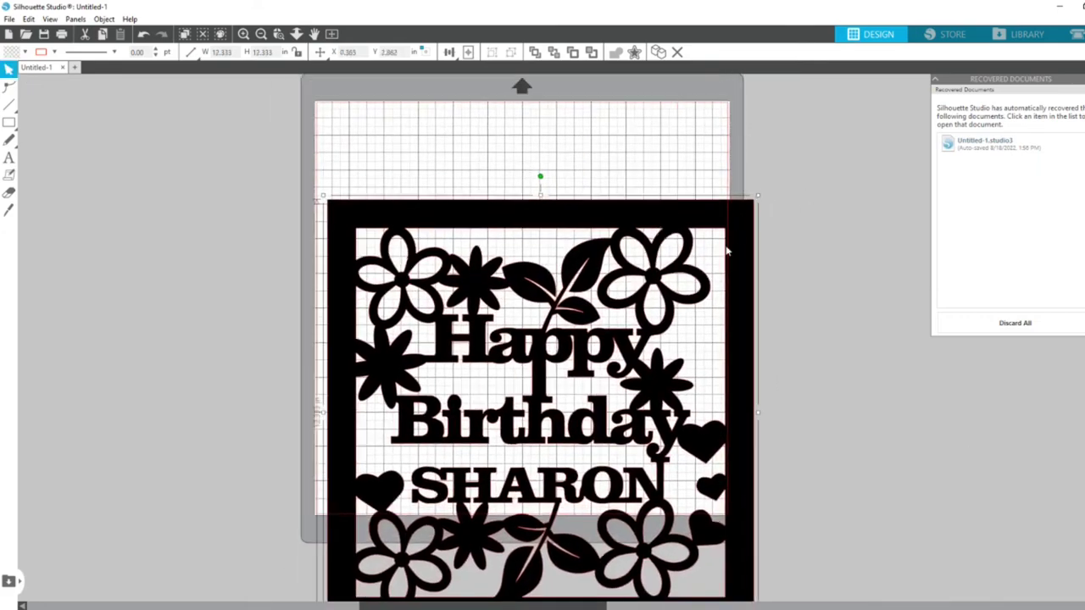
pyautogui.moveTo(757, 196); pyautogui.dragTo(568, 131)
pyautogui.moveTo(560, 127); pyautogui.dragTo(559, 125)
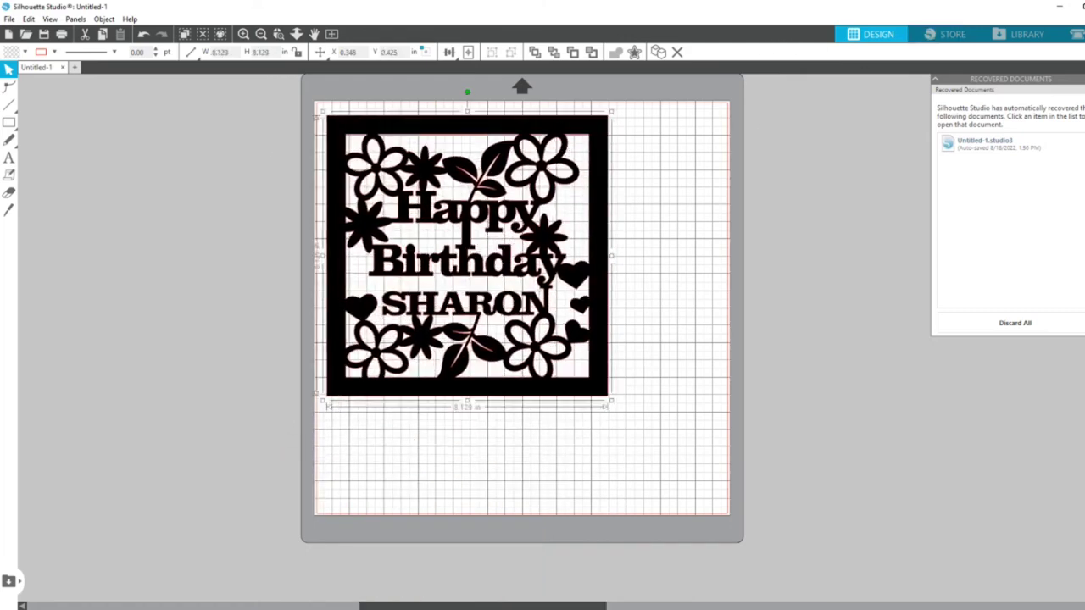
# Open the page setup and set the media size to A4.
pyautogui.click(1084, 78)
pyautogui.click(1084, 83)
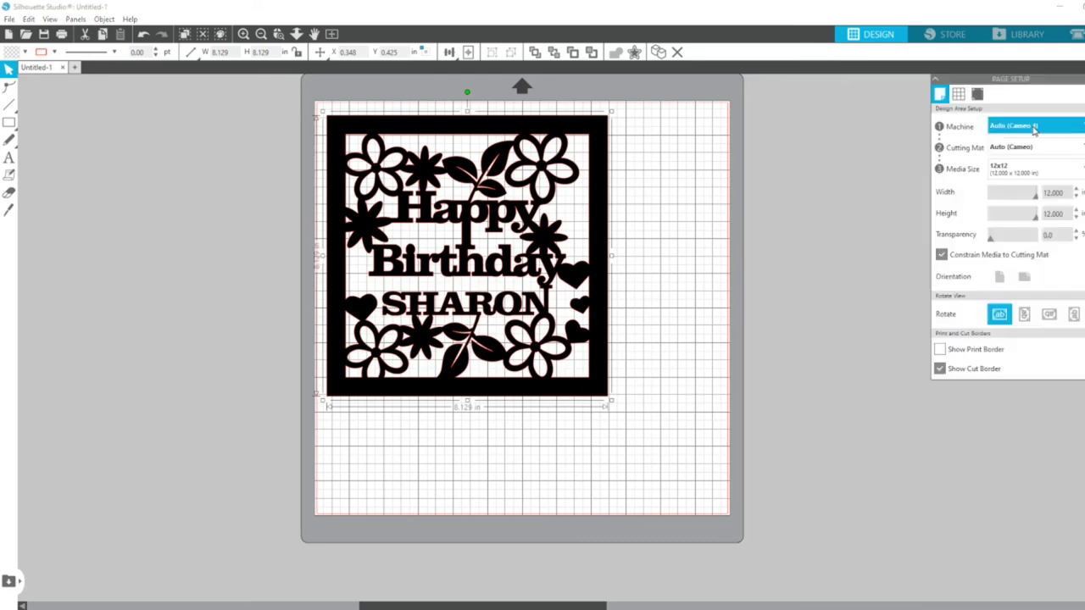
pyautogui.click(1031, 168)
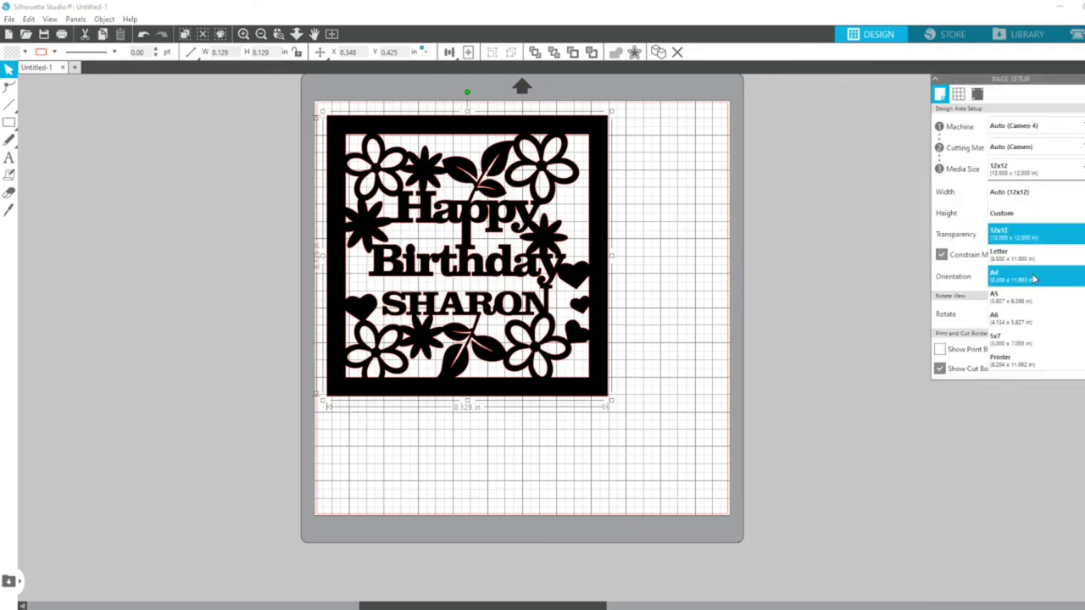
pyautogui.click(739, 257)
# Fit the cut-out within the upper part of the A4 page, scaling it proportionally to about 7.79 in square.
pyautogui.moveTo(659, 214)
pyautogui.mouseDown()
pyautogui.moveTo(638, 201)
pyautogui.moveTo(650, 200)
pyautogui.mouseUp()
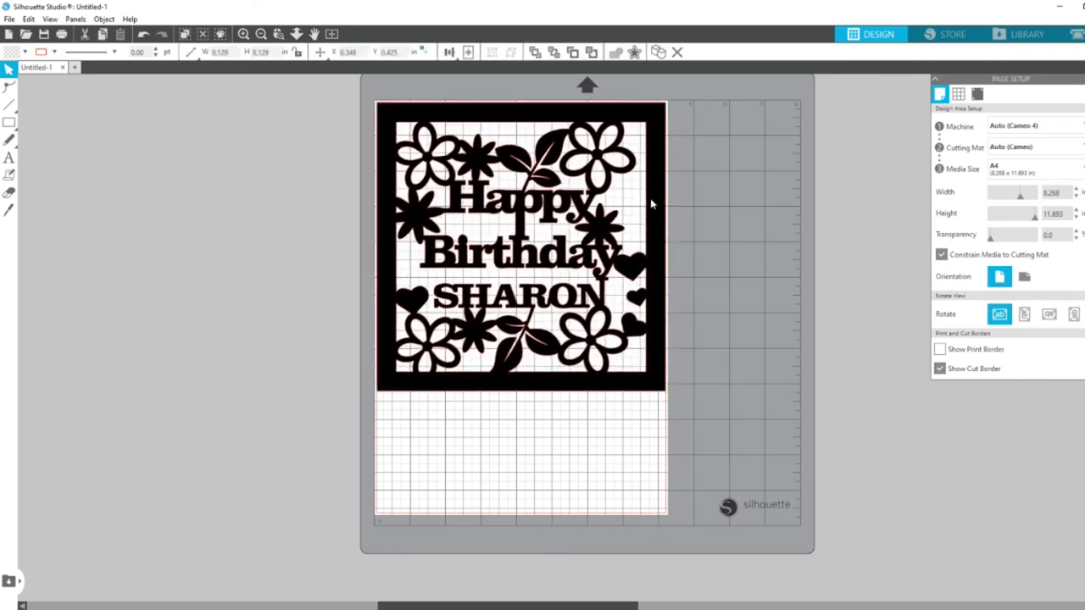
pyautogui.click(668, 397)
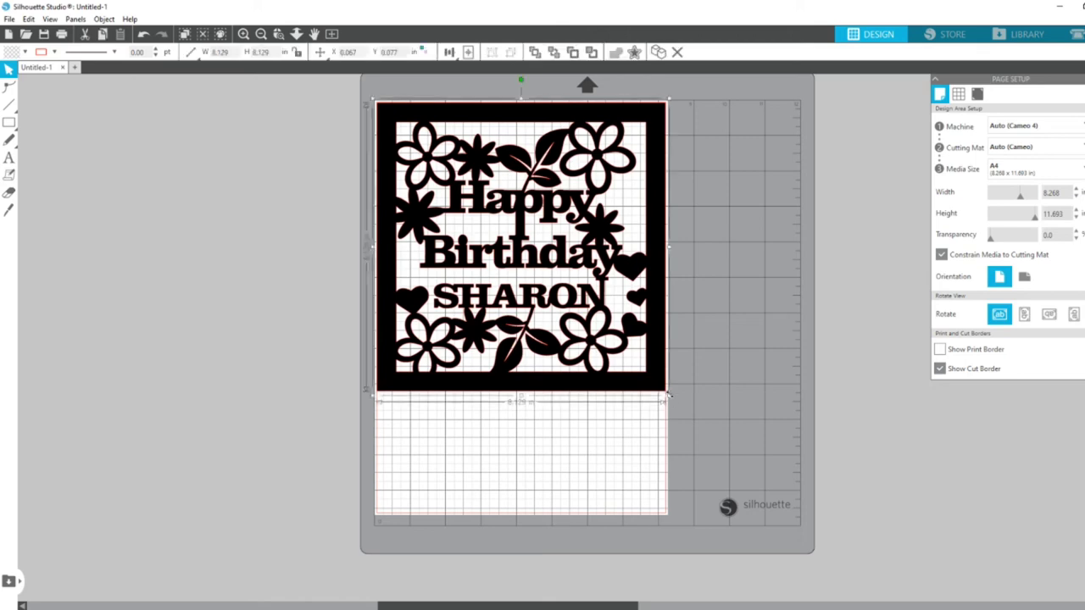
pyautogui.moveTo(669, 396); pyautogui.dragTo(666, 393)
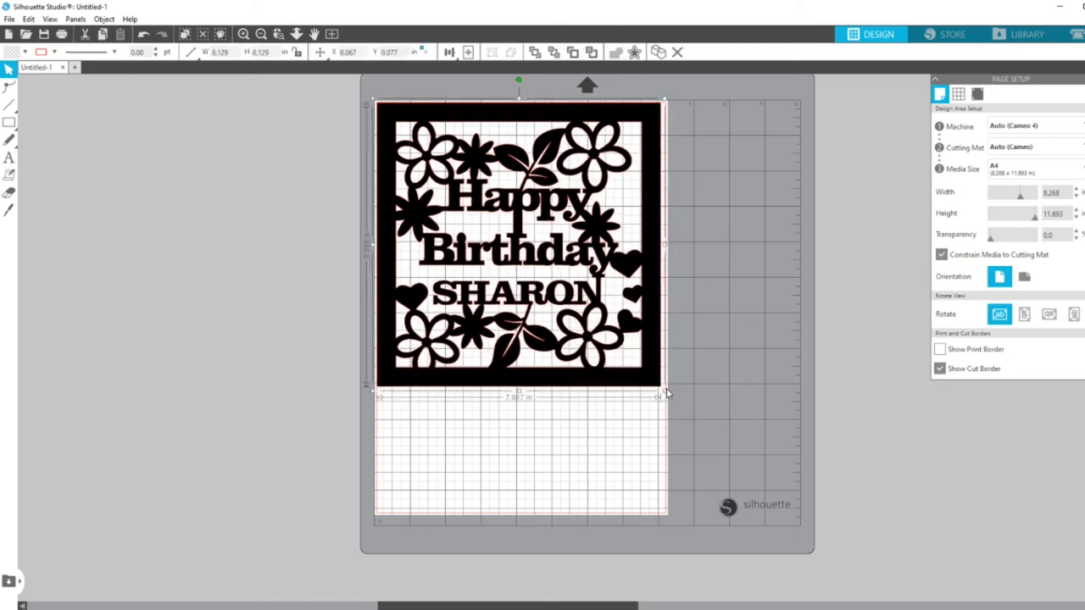
pyautogui.moveTo(666, 394); pyautogui.dragTo(648, 381)
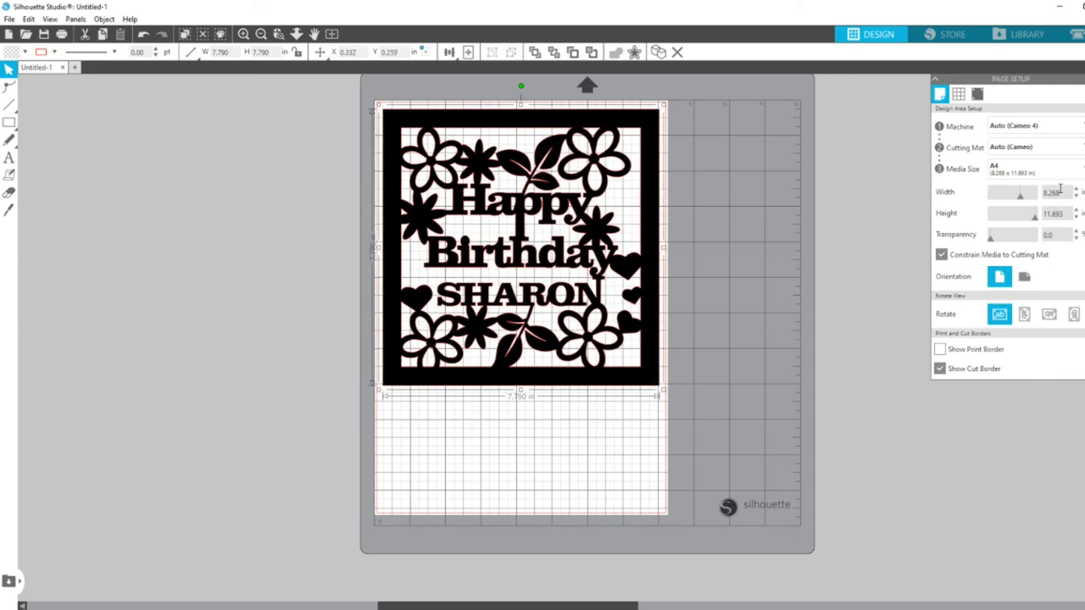
# Set the media size to 12x12 and deselect the cut-out.
pyautogui.click(1051, 172)
pyautogui.click(1050, 235)
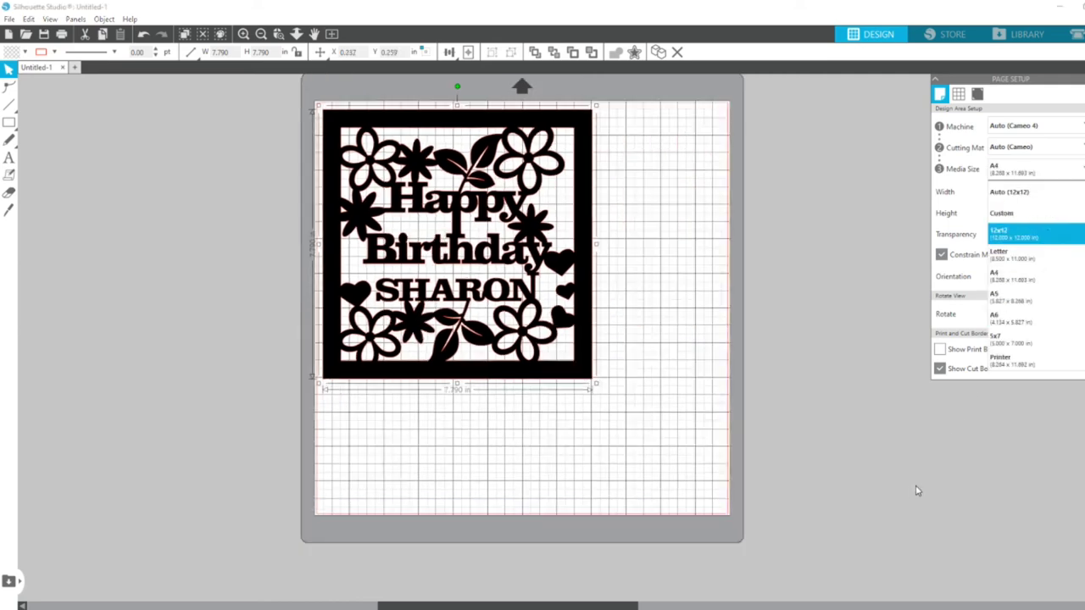
pyautogui.click(905, 499)
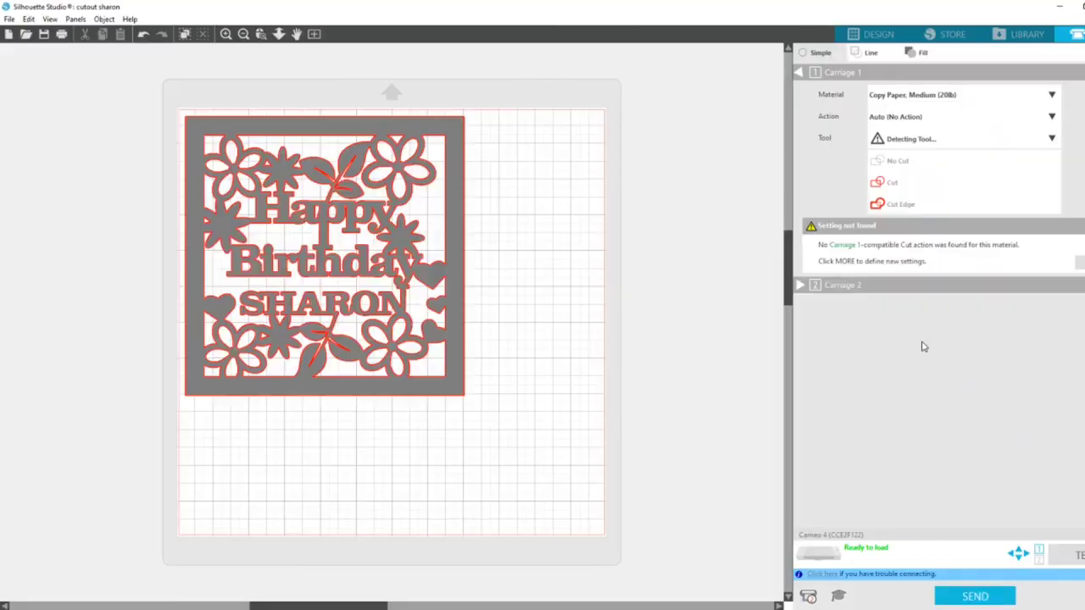
# Set the Carriage 1 cutting material to Cardstock, Plain.
pyautogui.click(1051, 96)
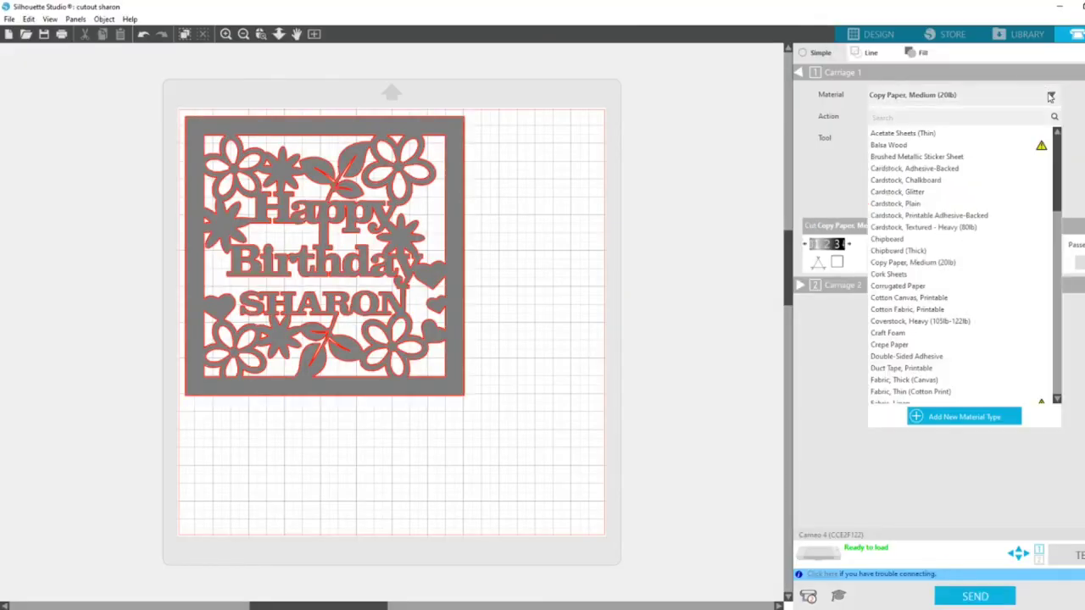
pyautogui.click(914, 207)
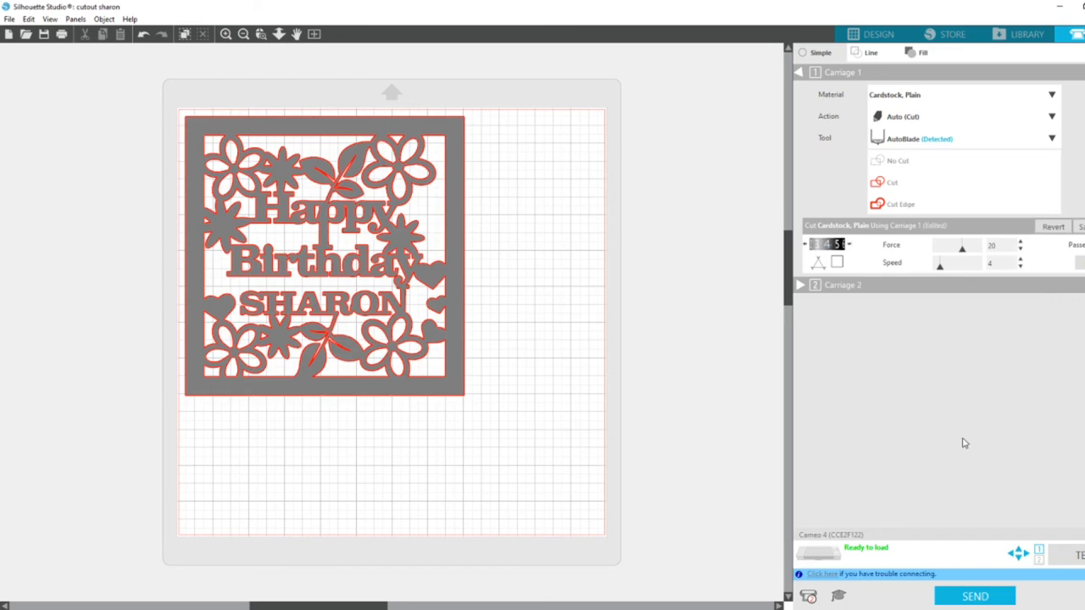